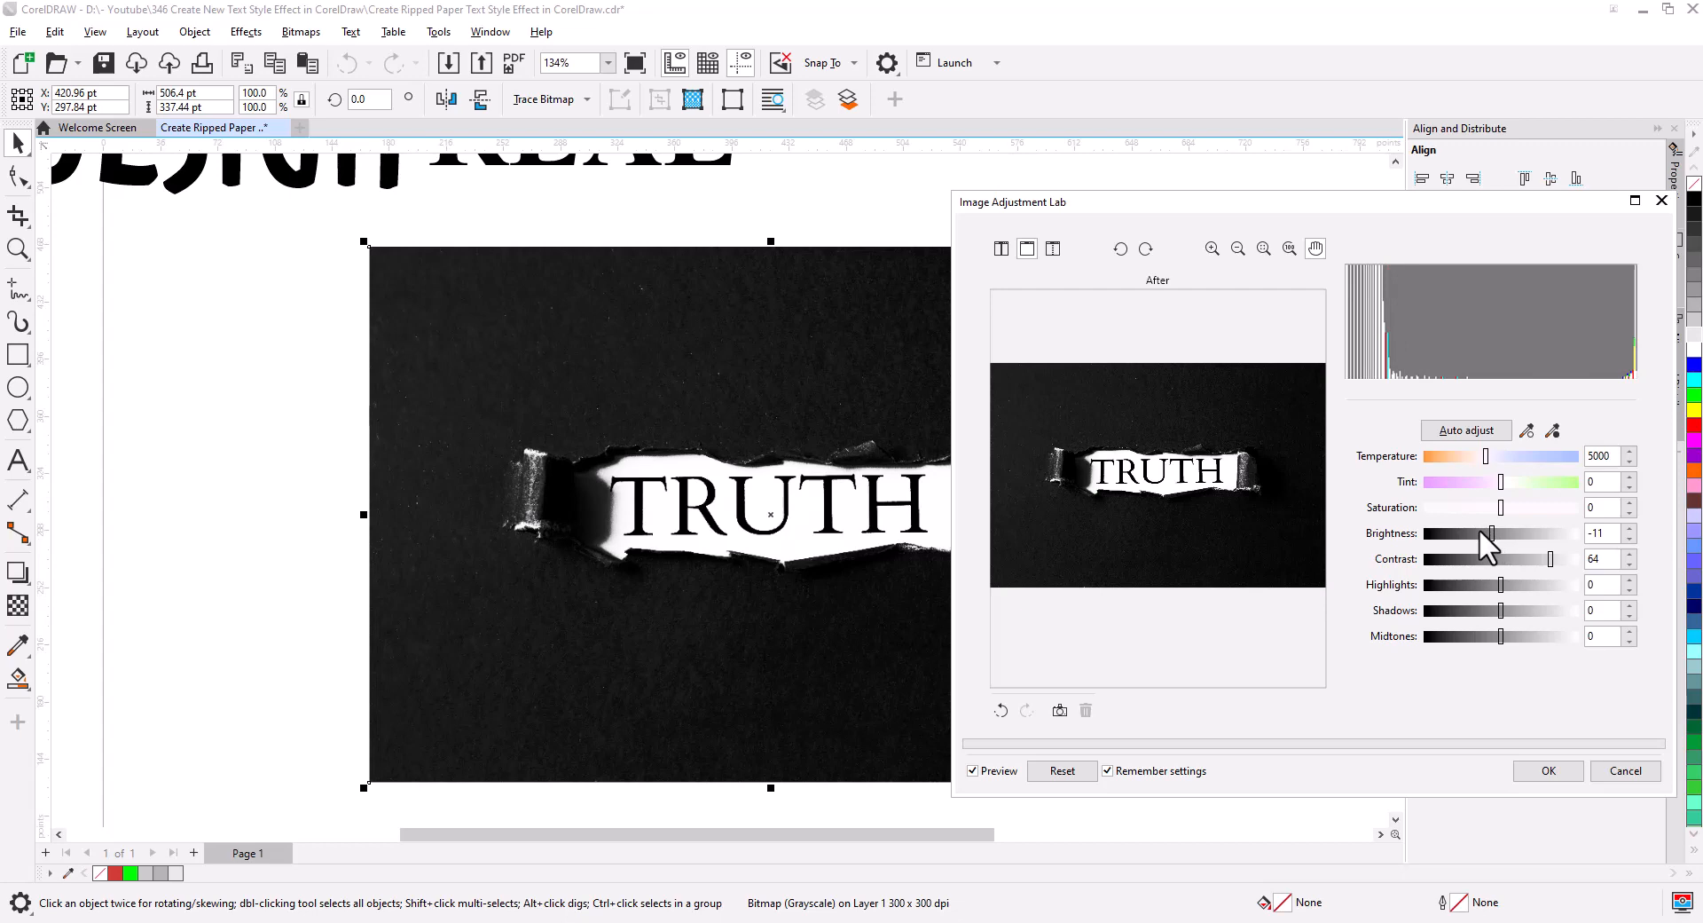
Lower the TRUTH image's brightness to -27 in the Image Adjustment Lab and apply the adjustment.
left_click(1478, 533)
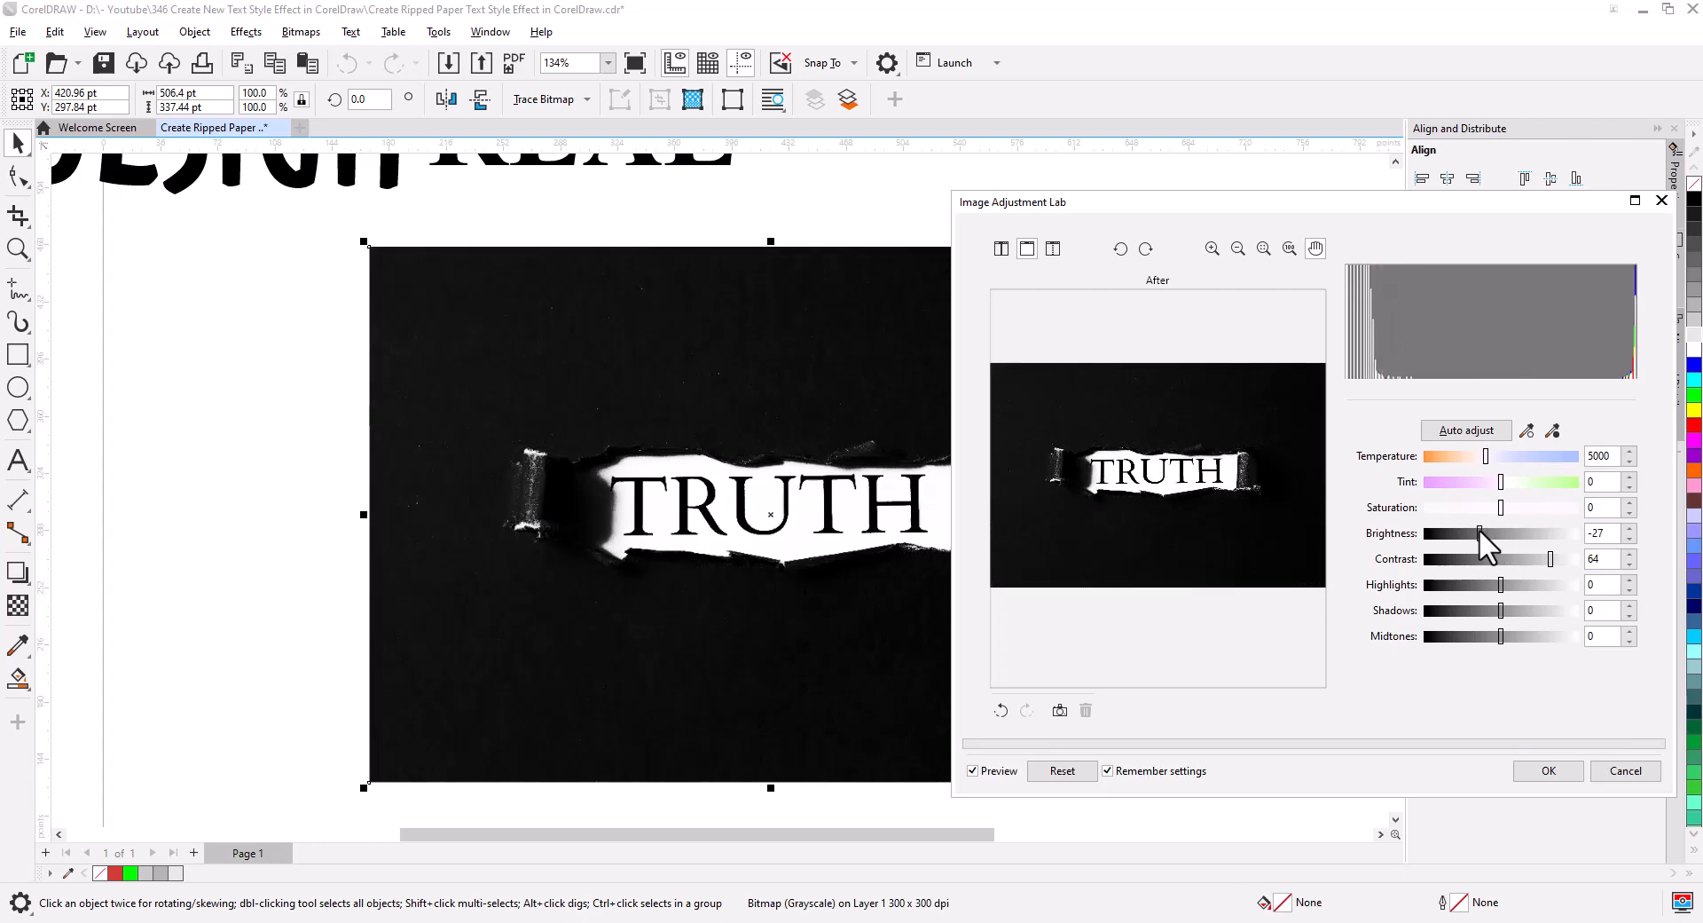
left_click(1548, 771)
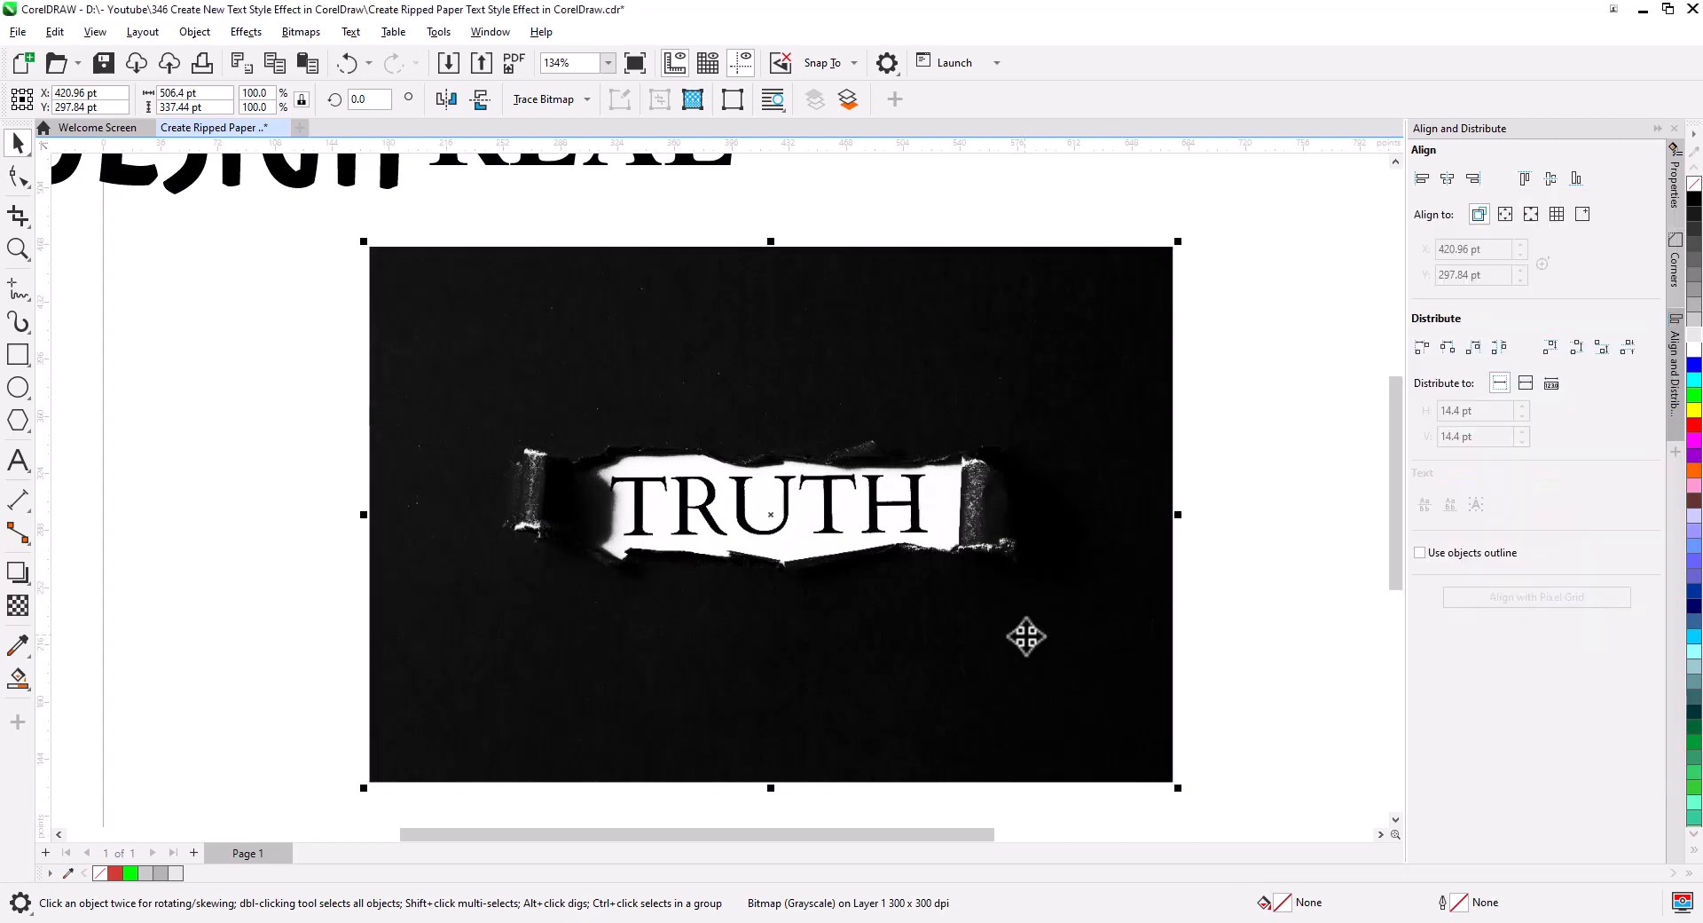
Outline-trace the image as a low quality image with detail 76, no color removal and objects grouped by color, keeping the original.
right_click(893, 608)
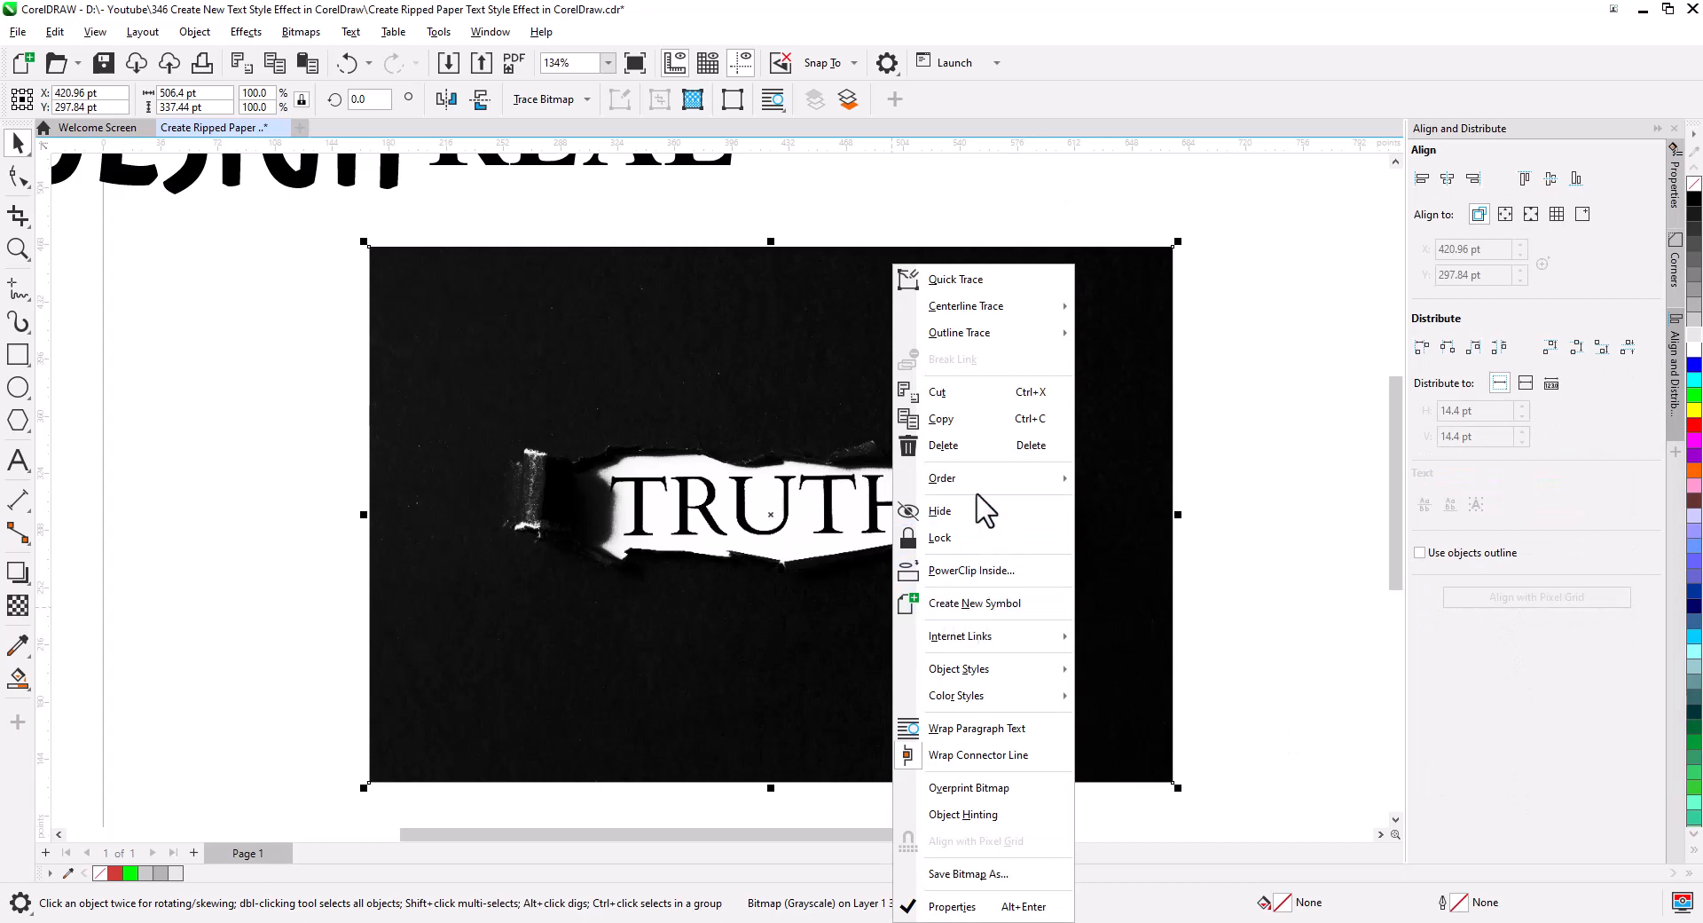
mouse_move(969, 344)
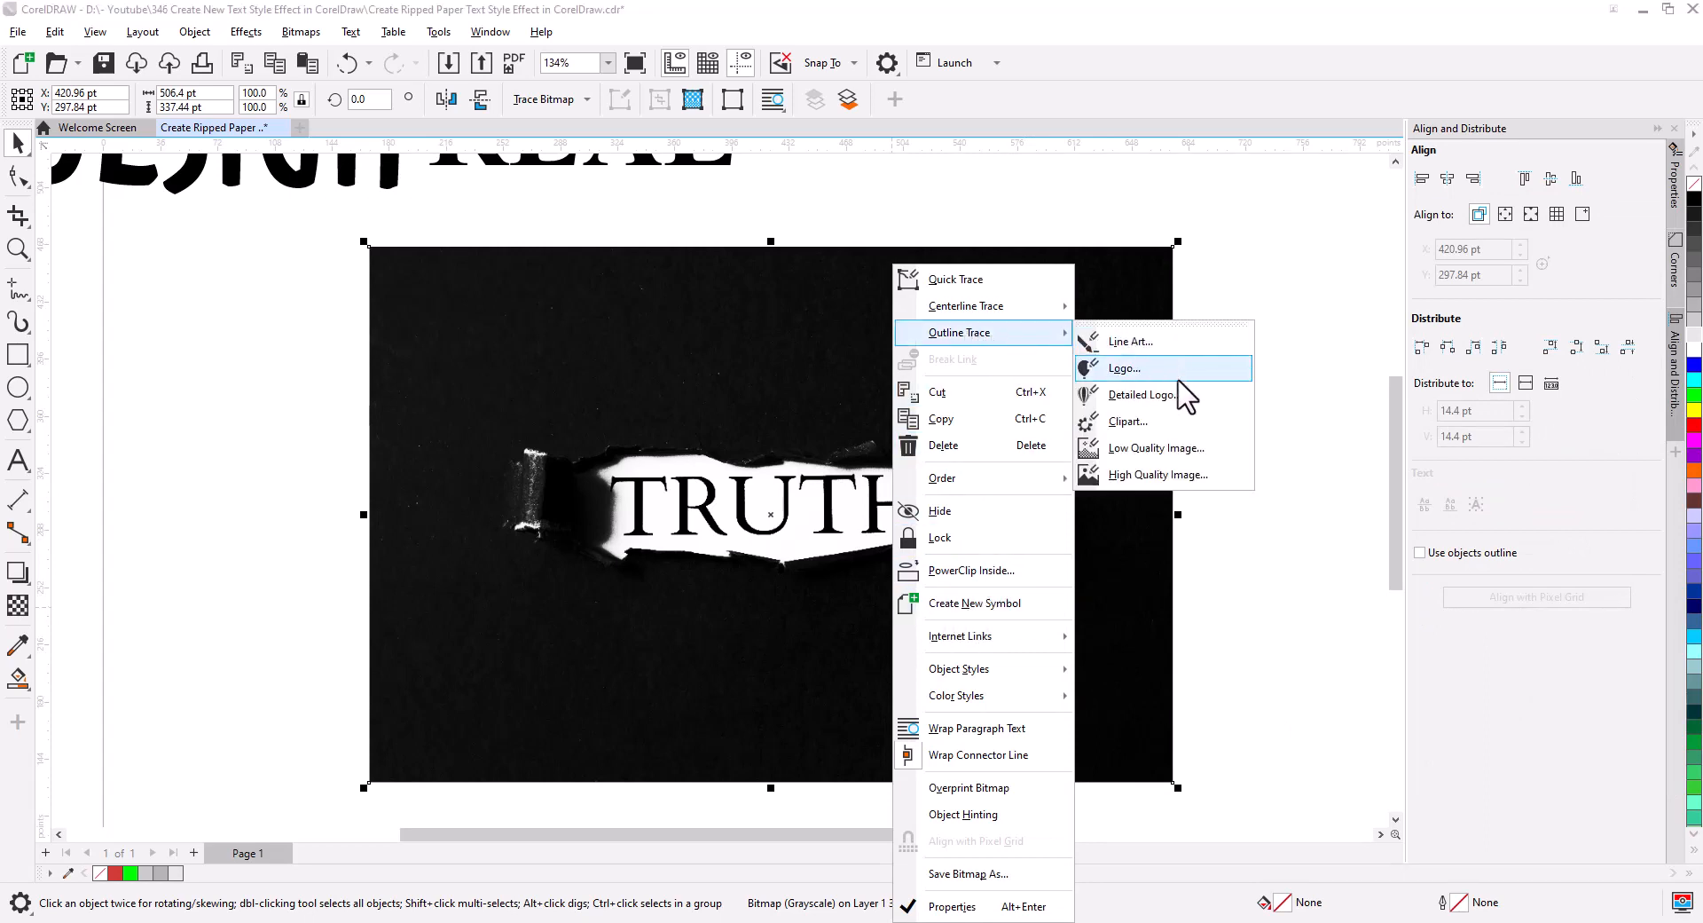
left_click(1167, 448)
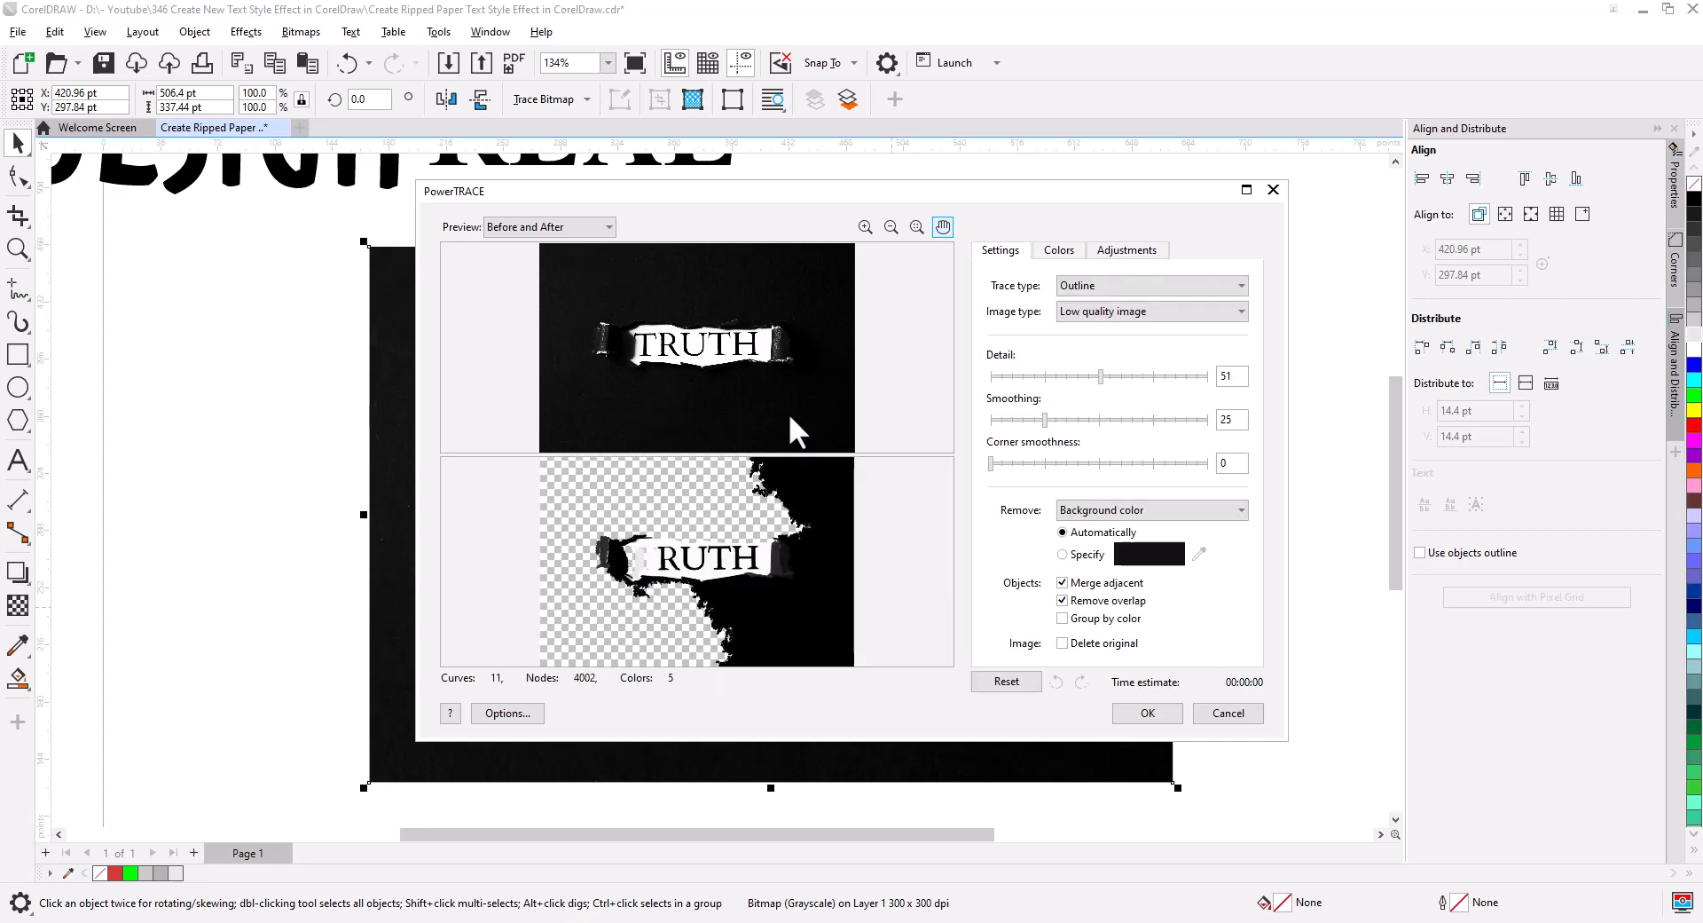
scroll(712, 311, "up", 5)
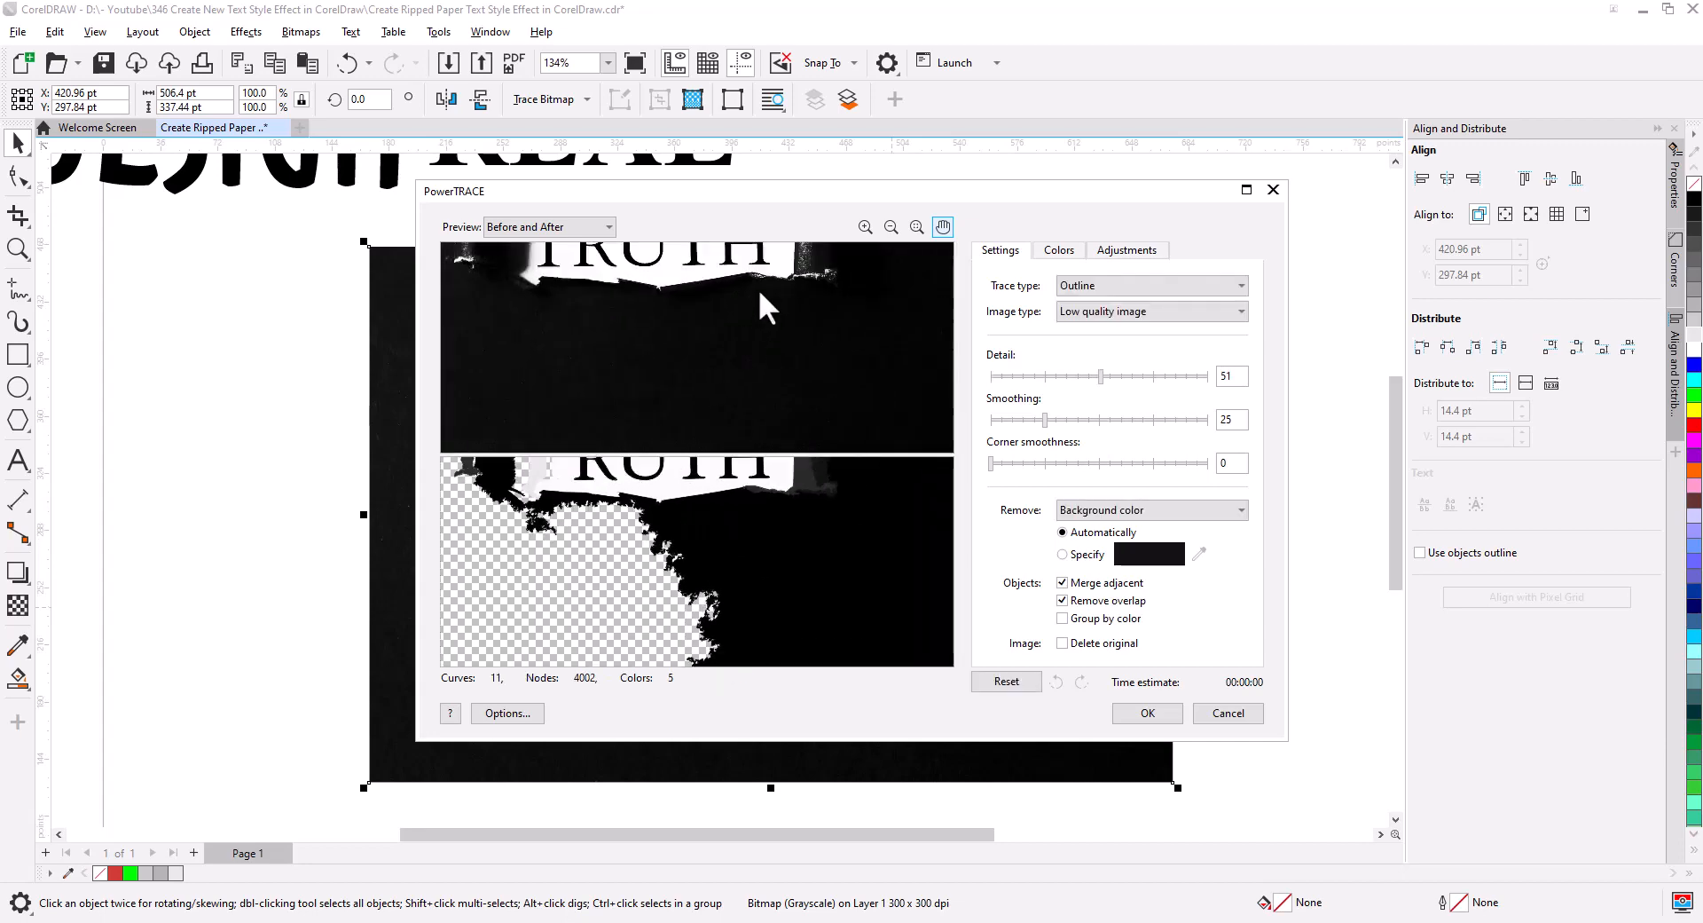
left_click_drag(799, 396, 796, 384)
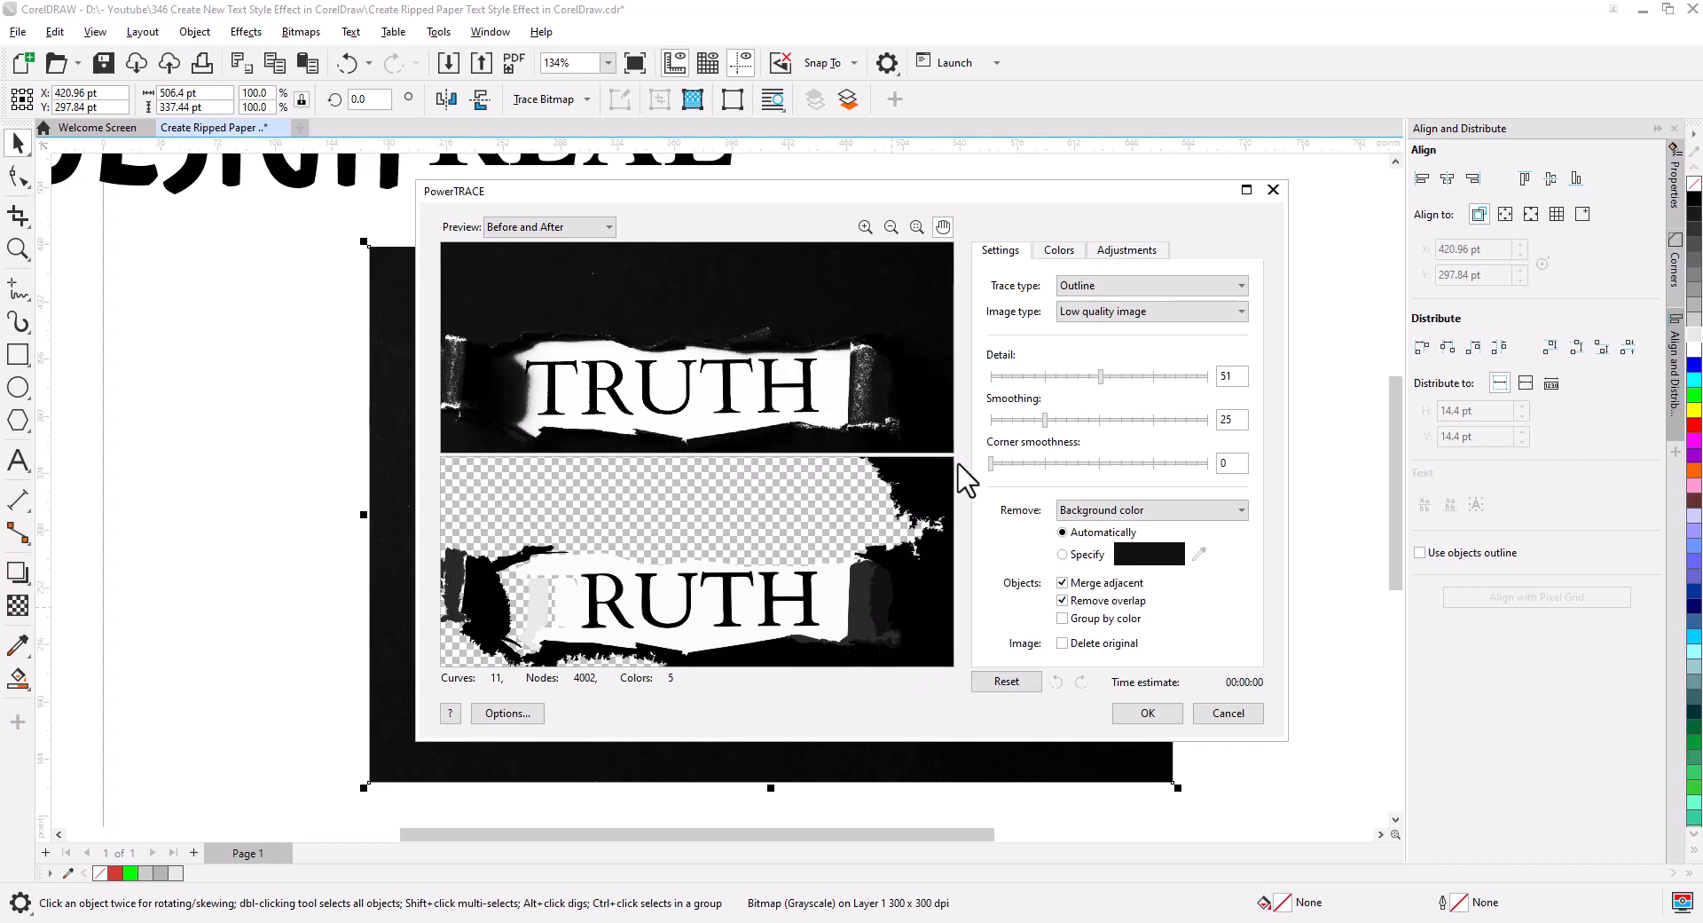
left_click(1153, 510)
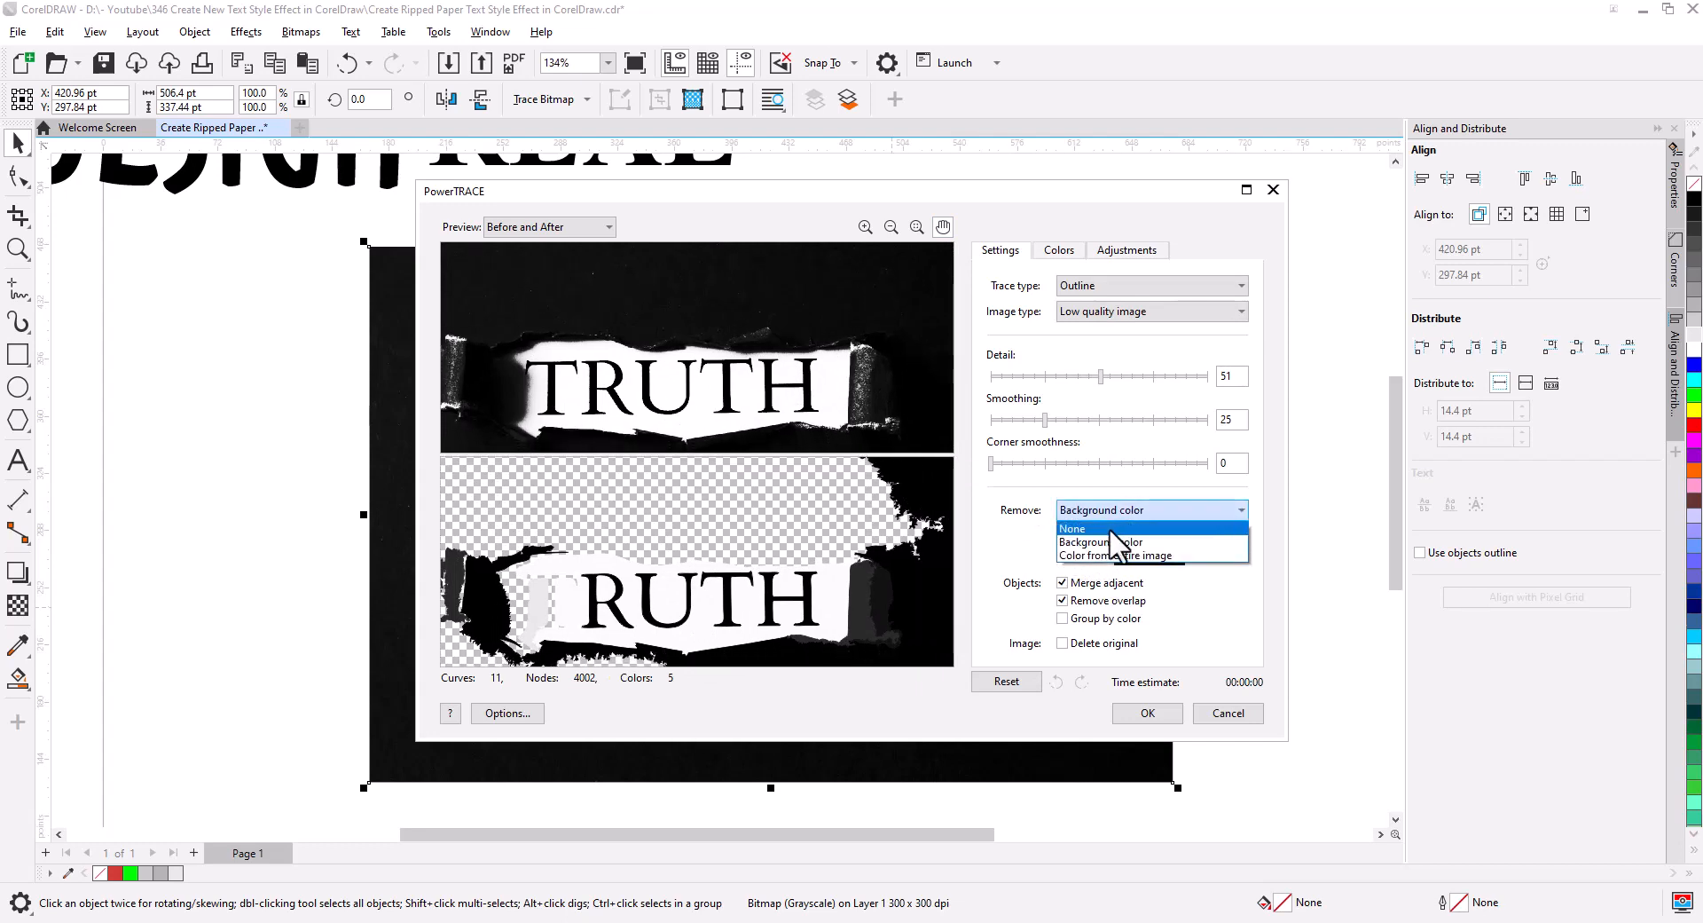
left_click(1113, 526)
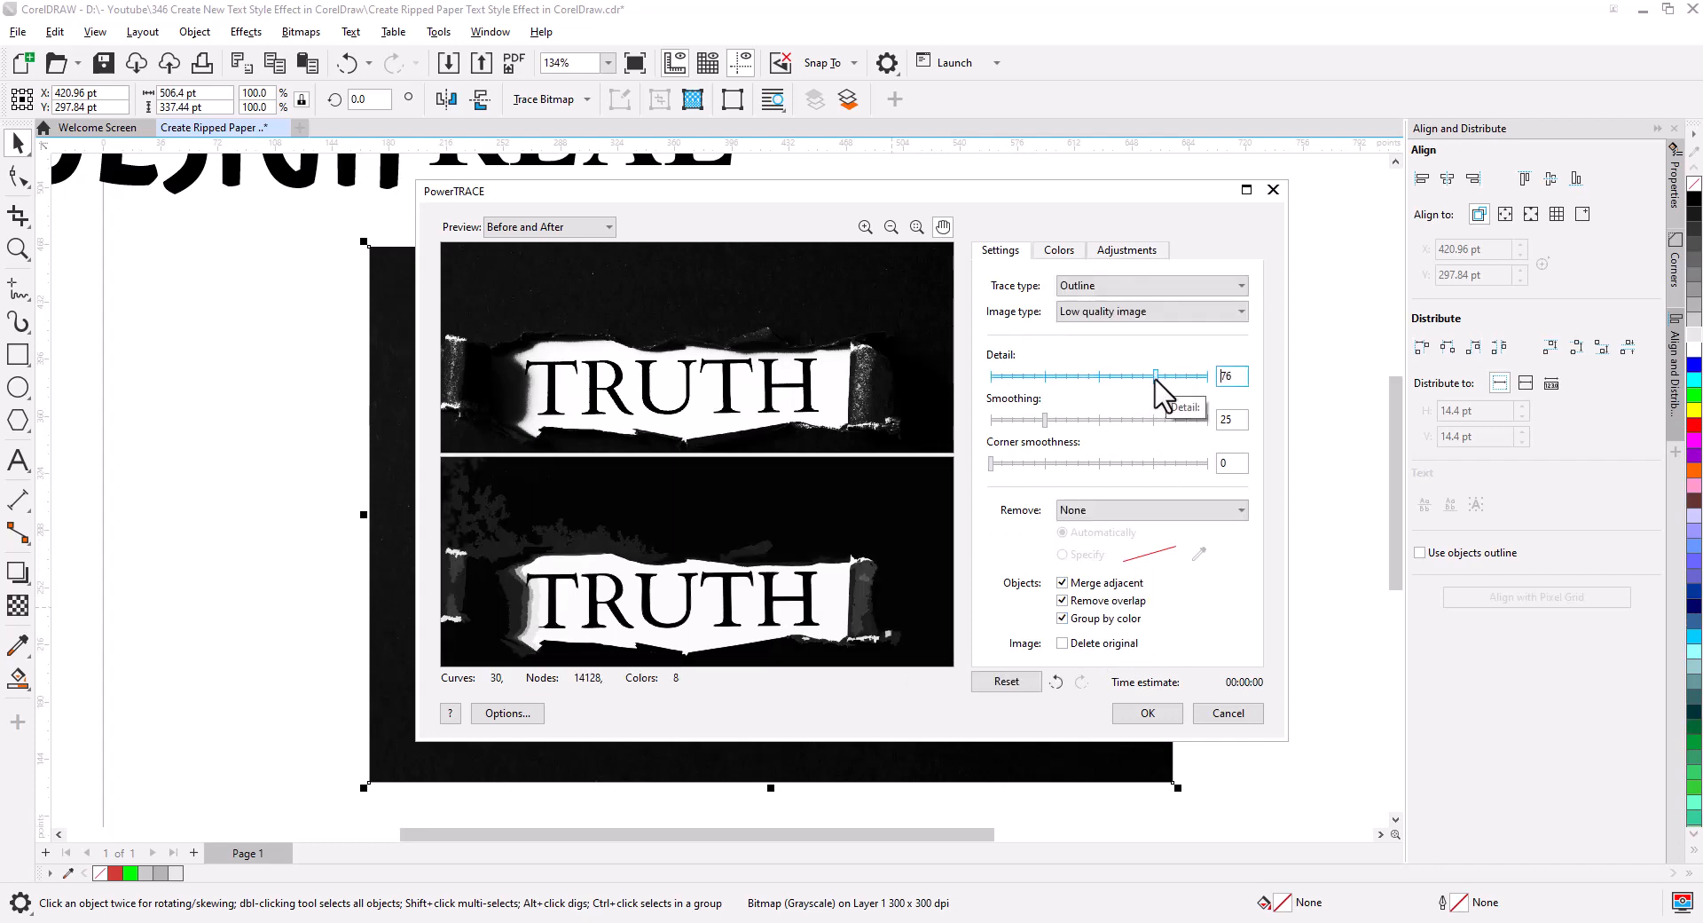
left_click(1147, 714)
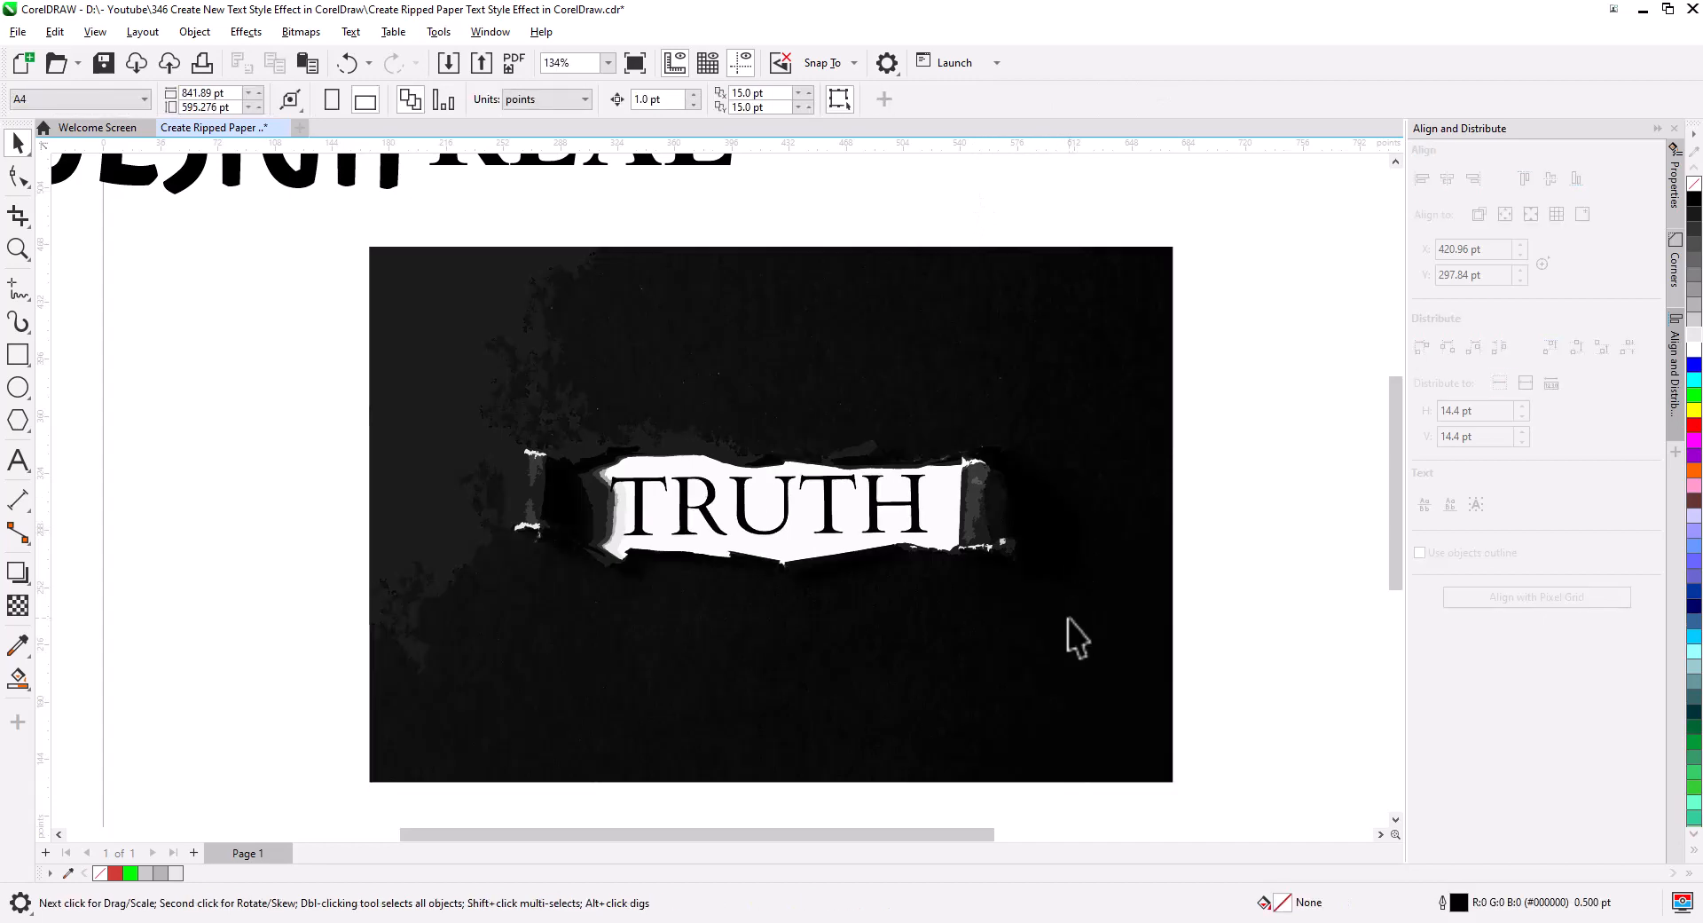
Delete the black and dark gray traced background groups covering the original image.
left_click(1077, 637)
key("Delete")
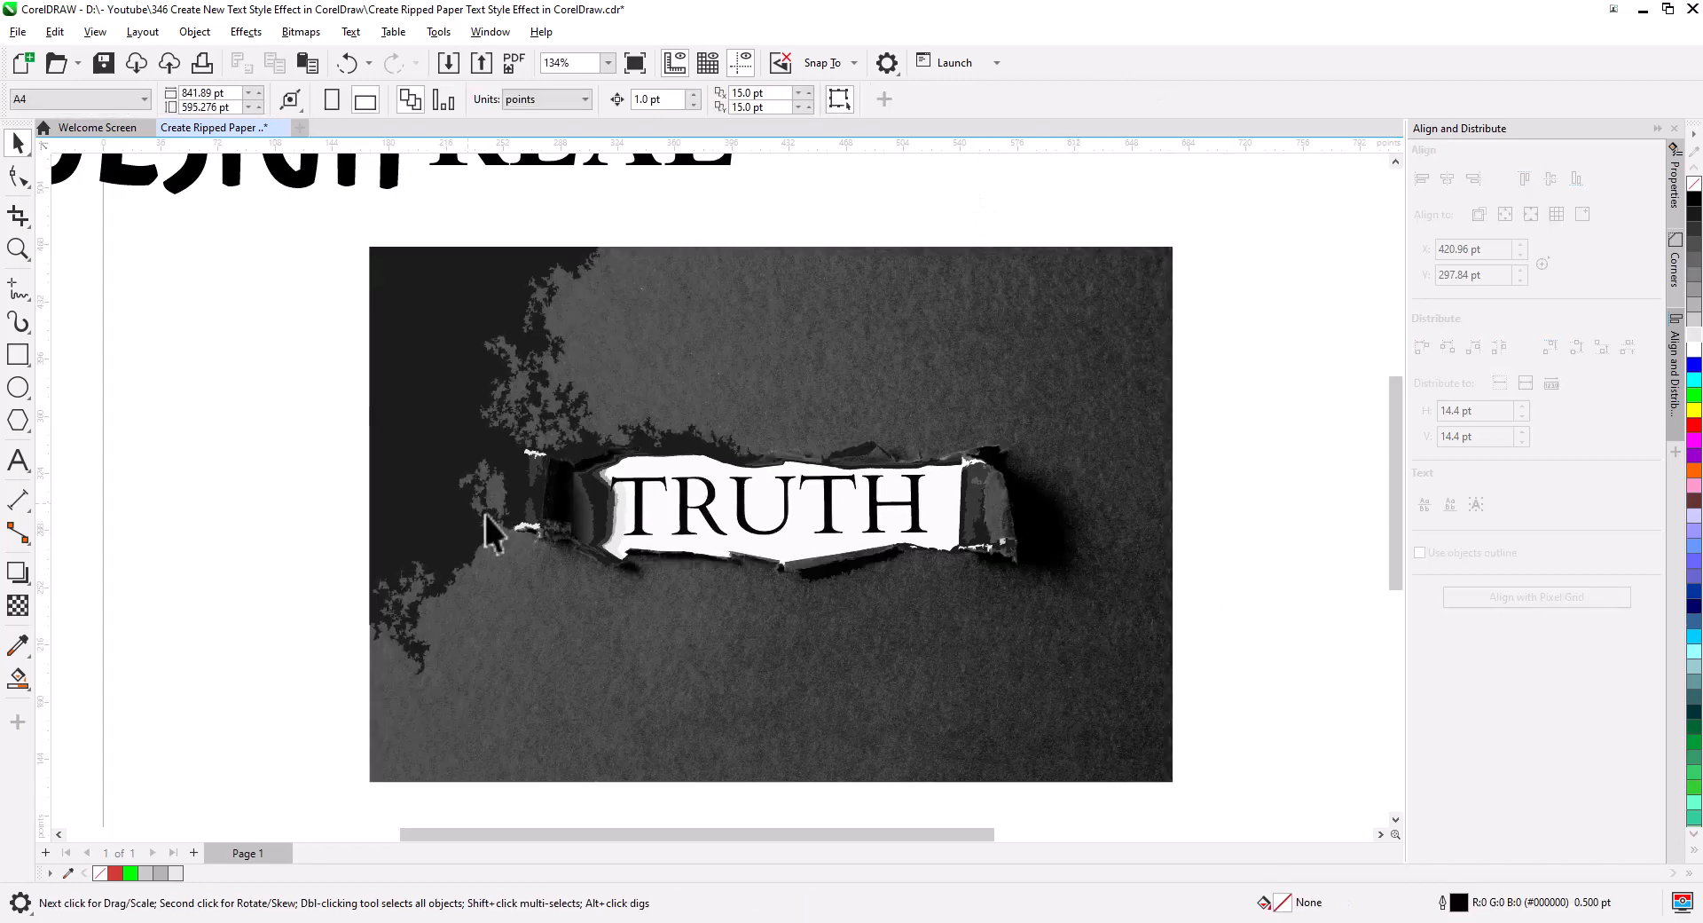
left_click(462, 527)
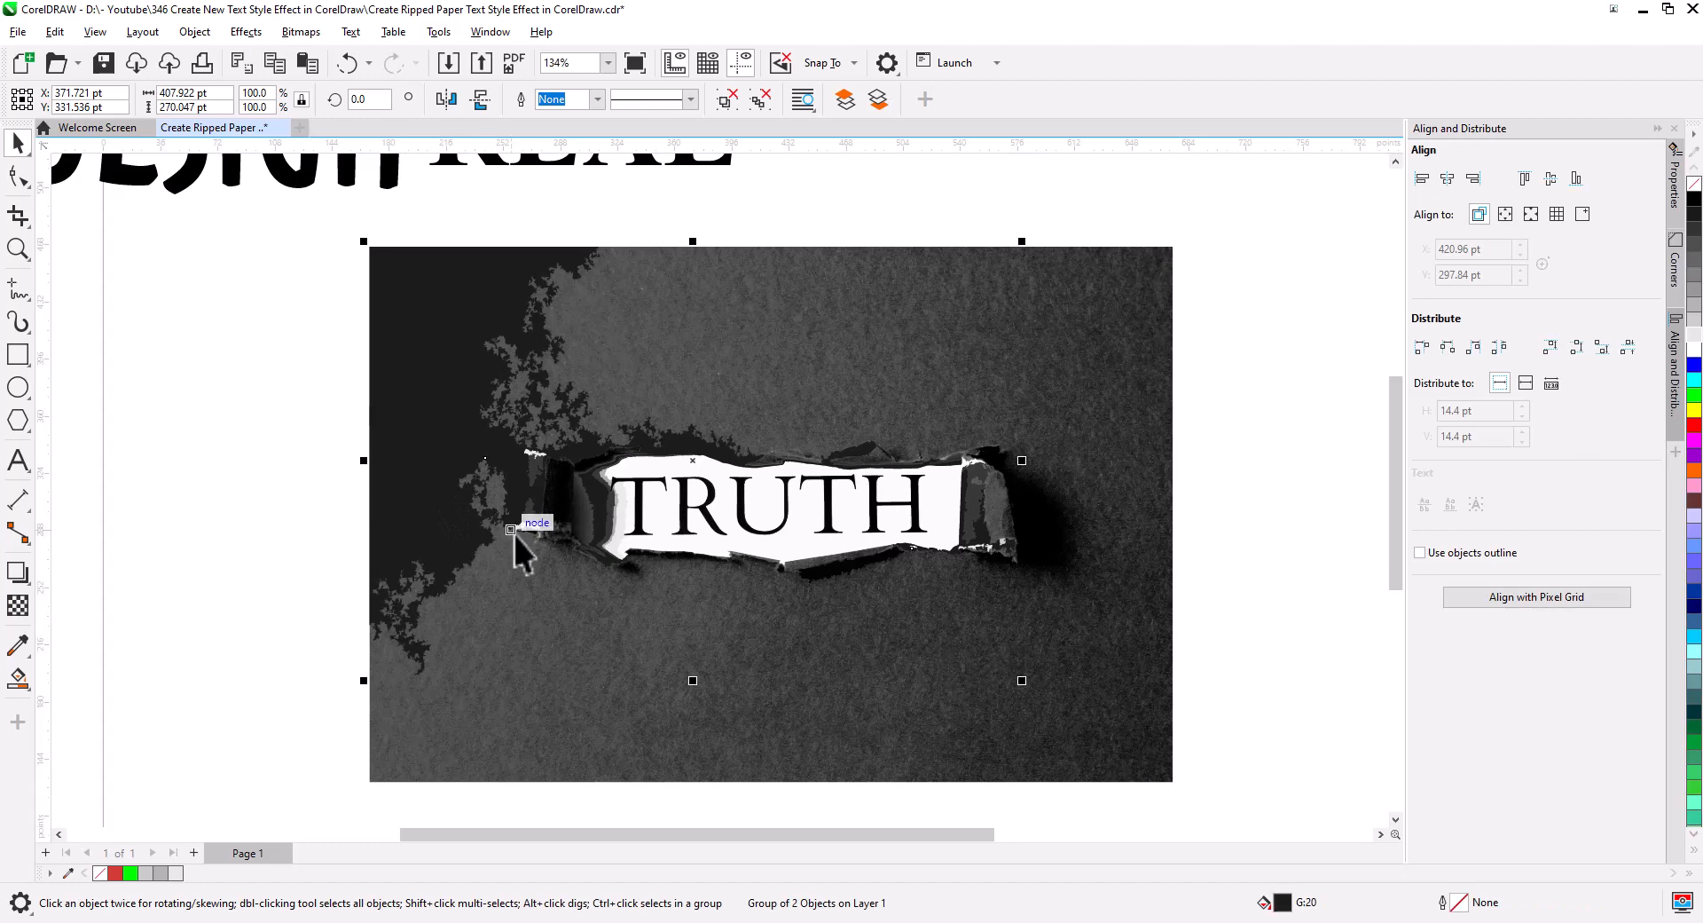
key("Delete")
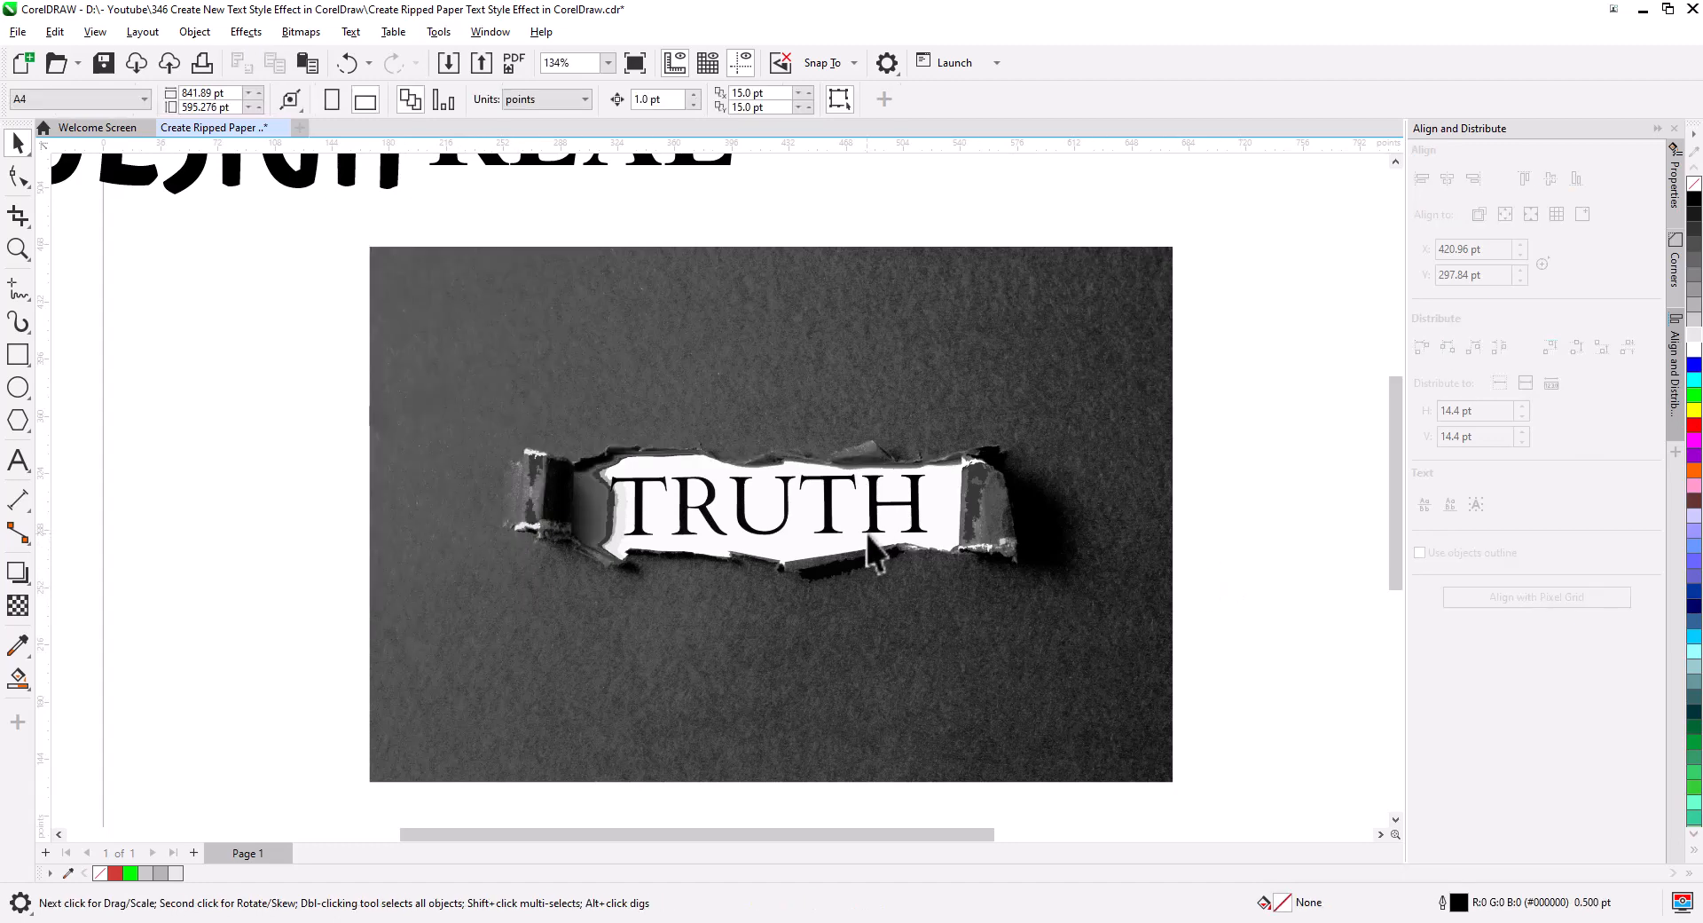
Fill the white traced group inside the tear around TRUTH with green (#00FF00).
left_click_drag(783, 211, 969, 585)
left_click(832, 535)
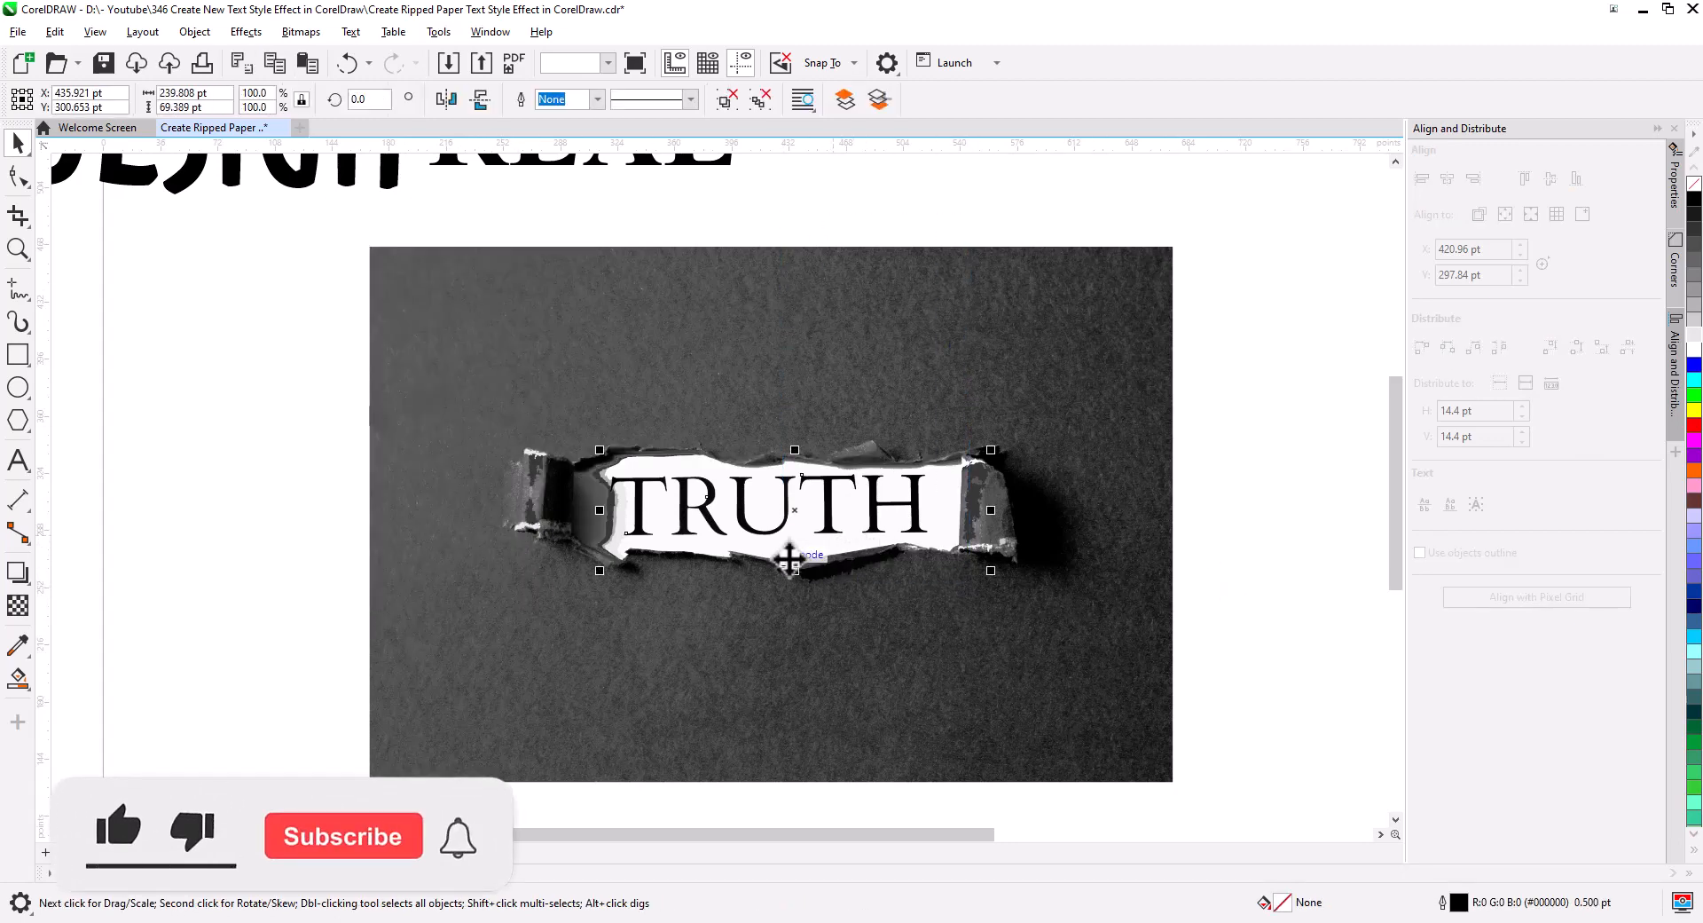
scroll(790, 558, "up", 2)
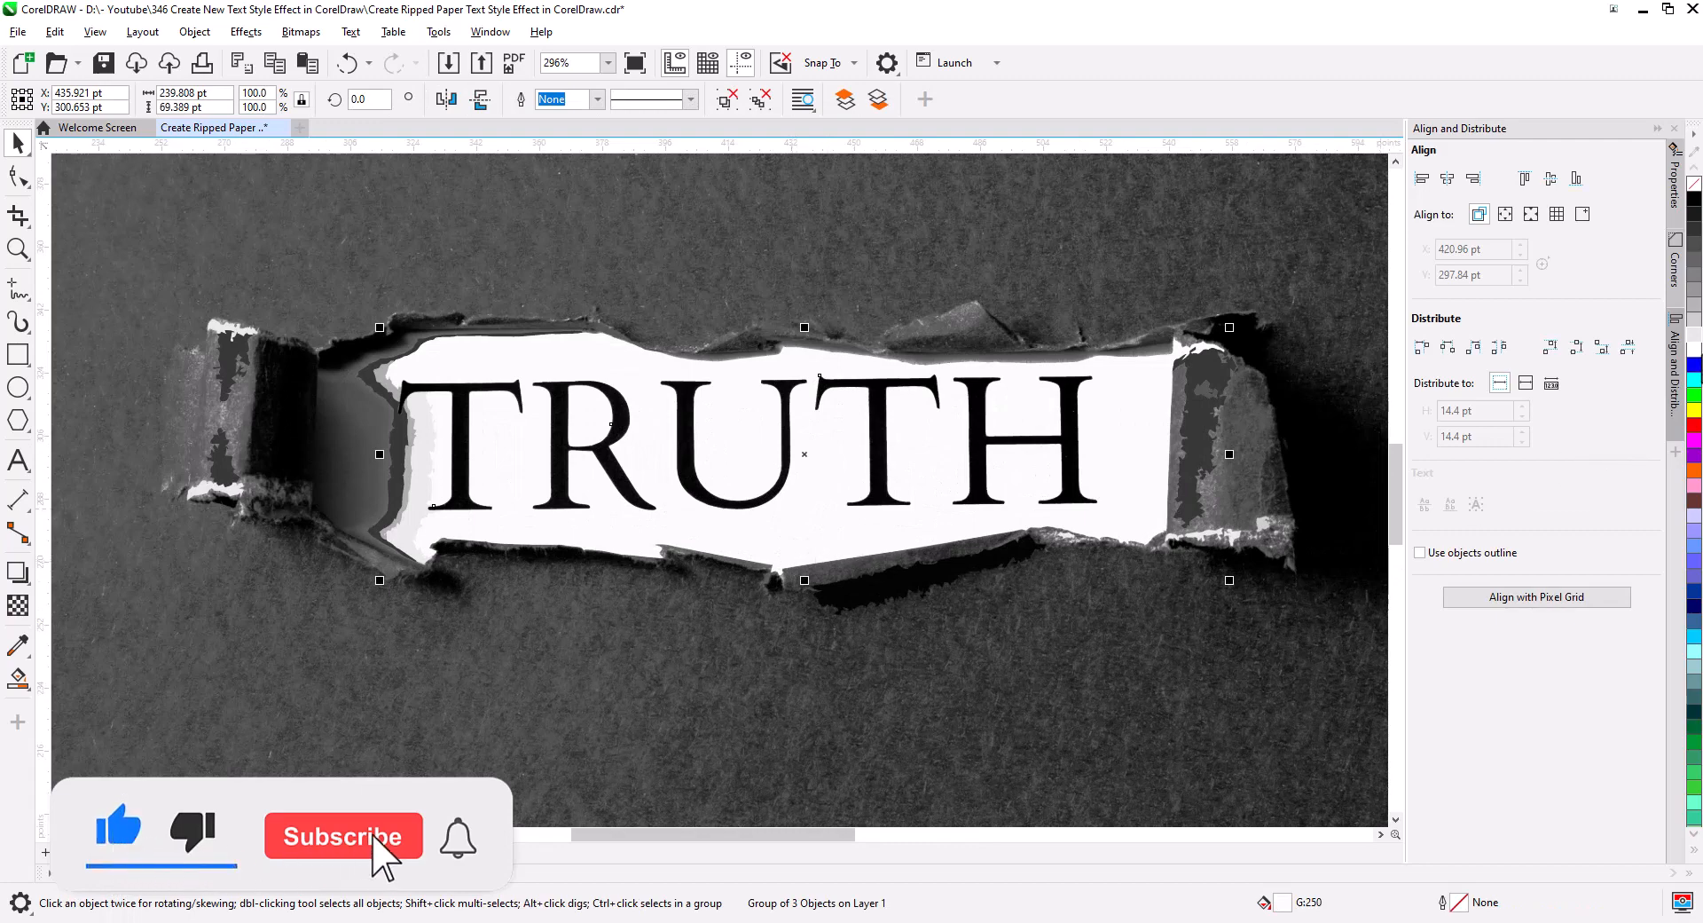
left_click(1695, 394)
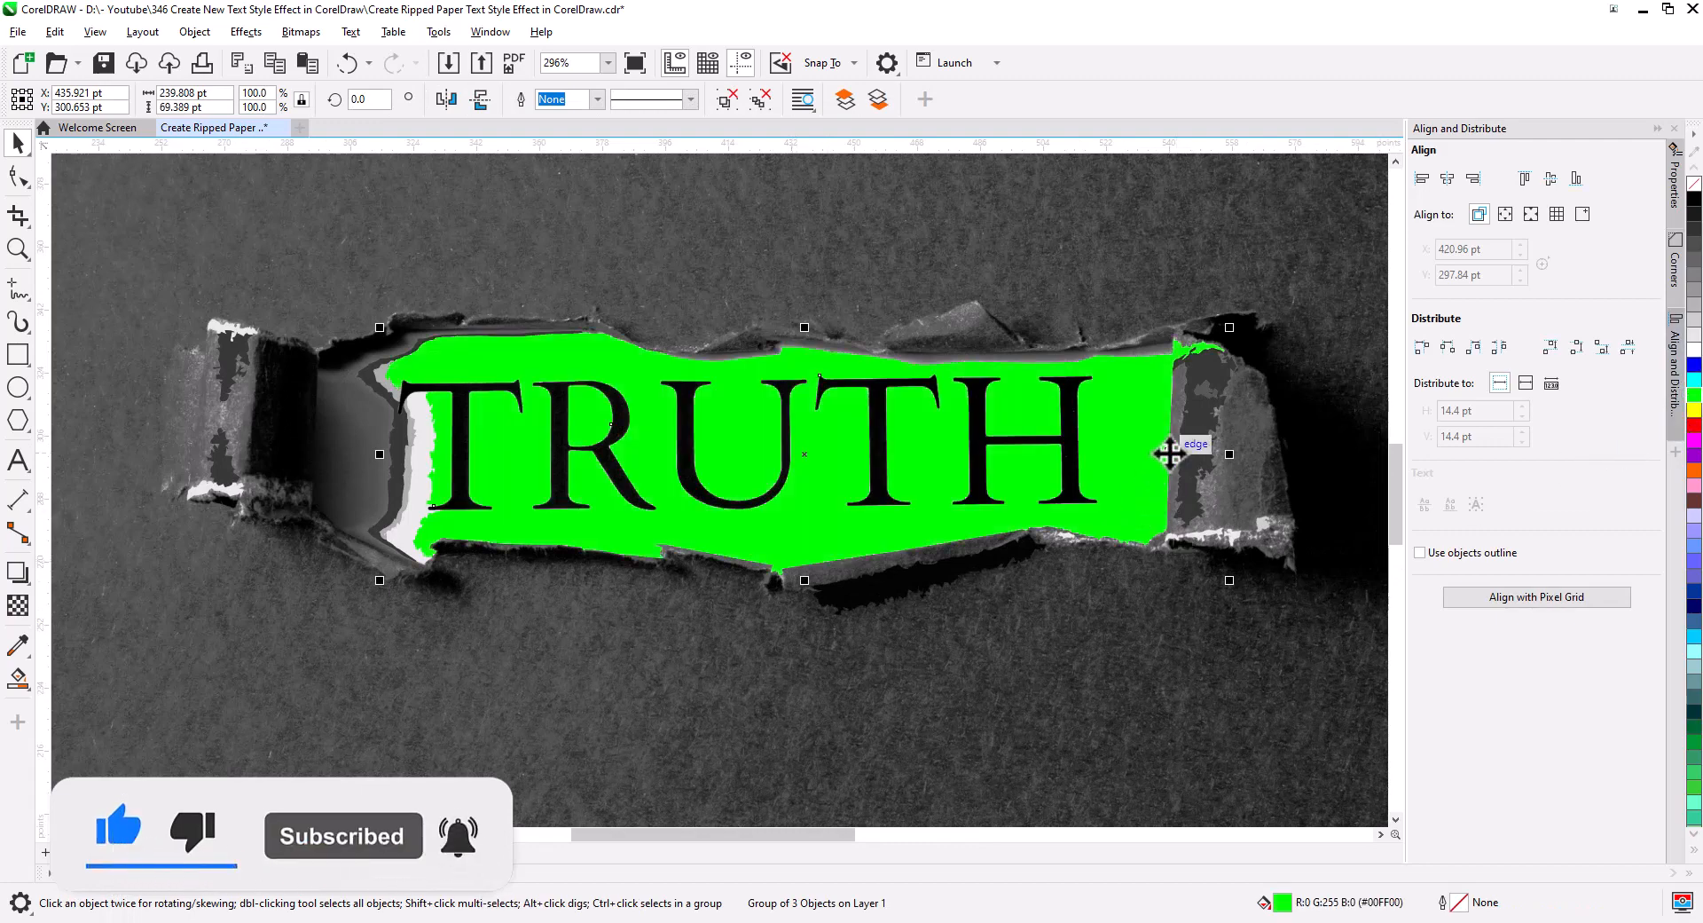
Delete the gray traced groups over the right paper curl and the shaded left end of the tear.
left_click(1204, 446)
key("Delete")
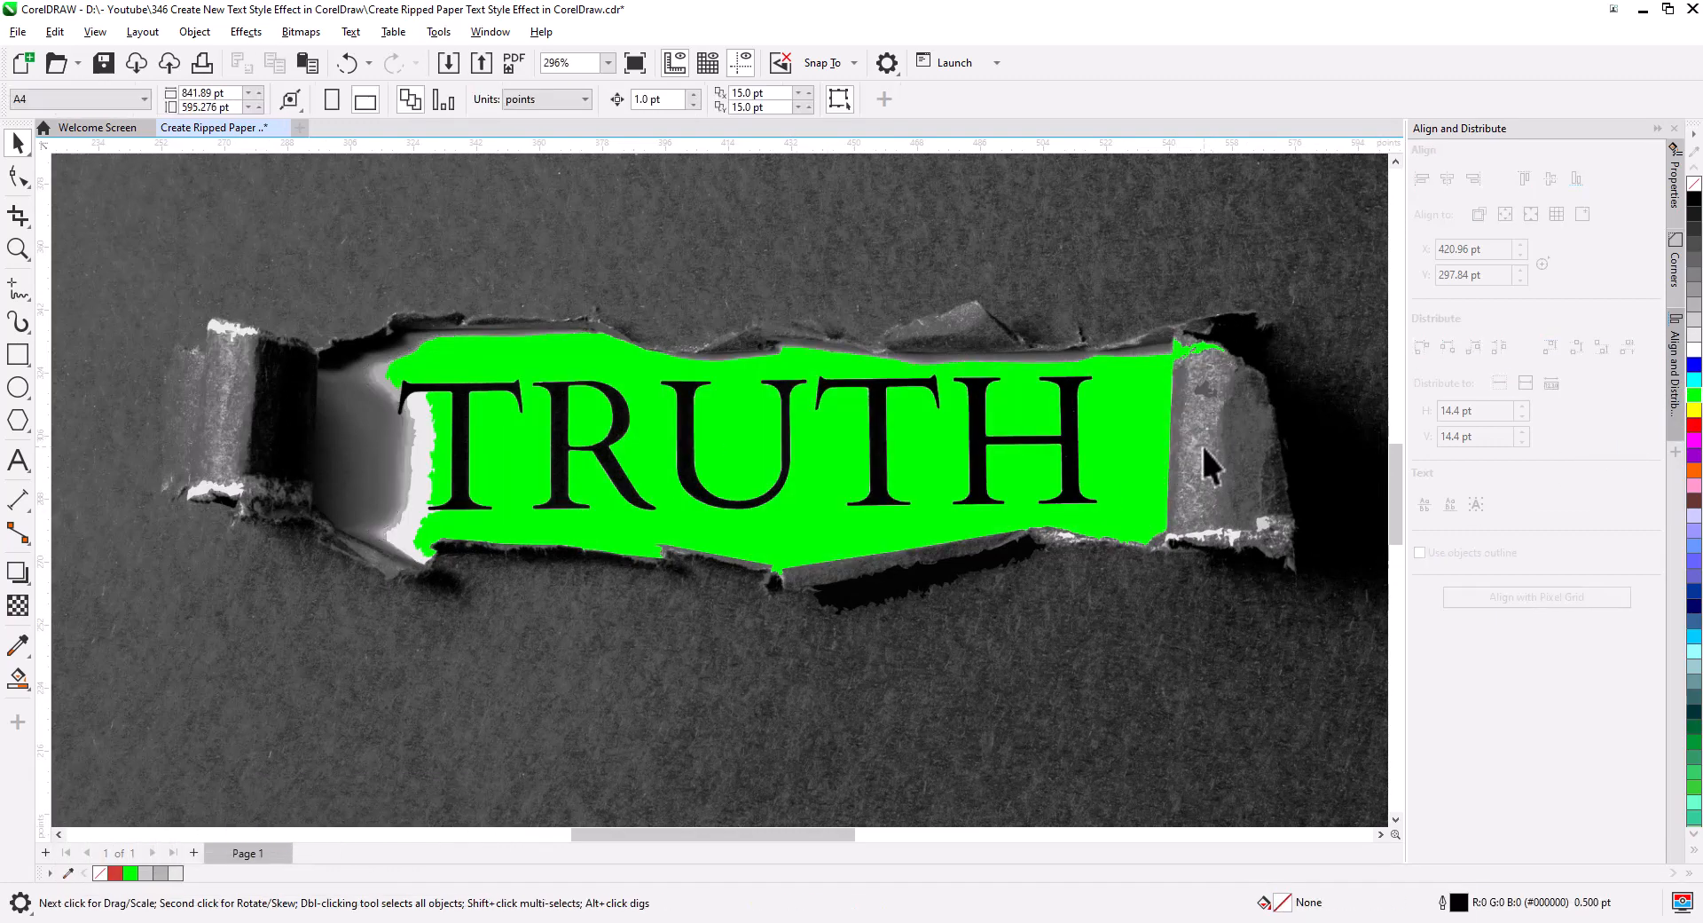
left_click(387, 462)
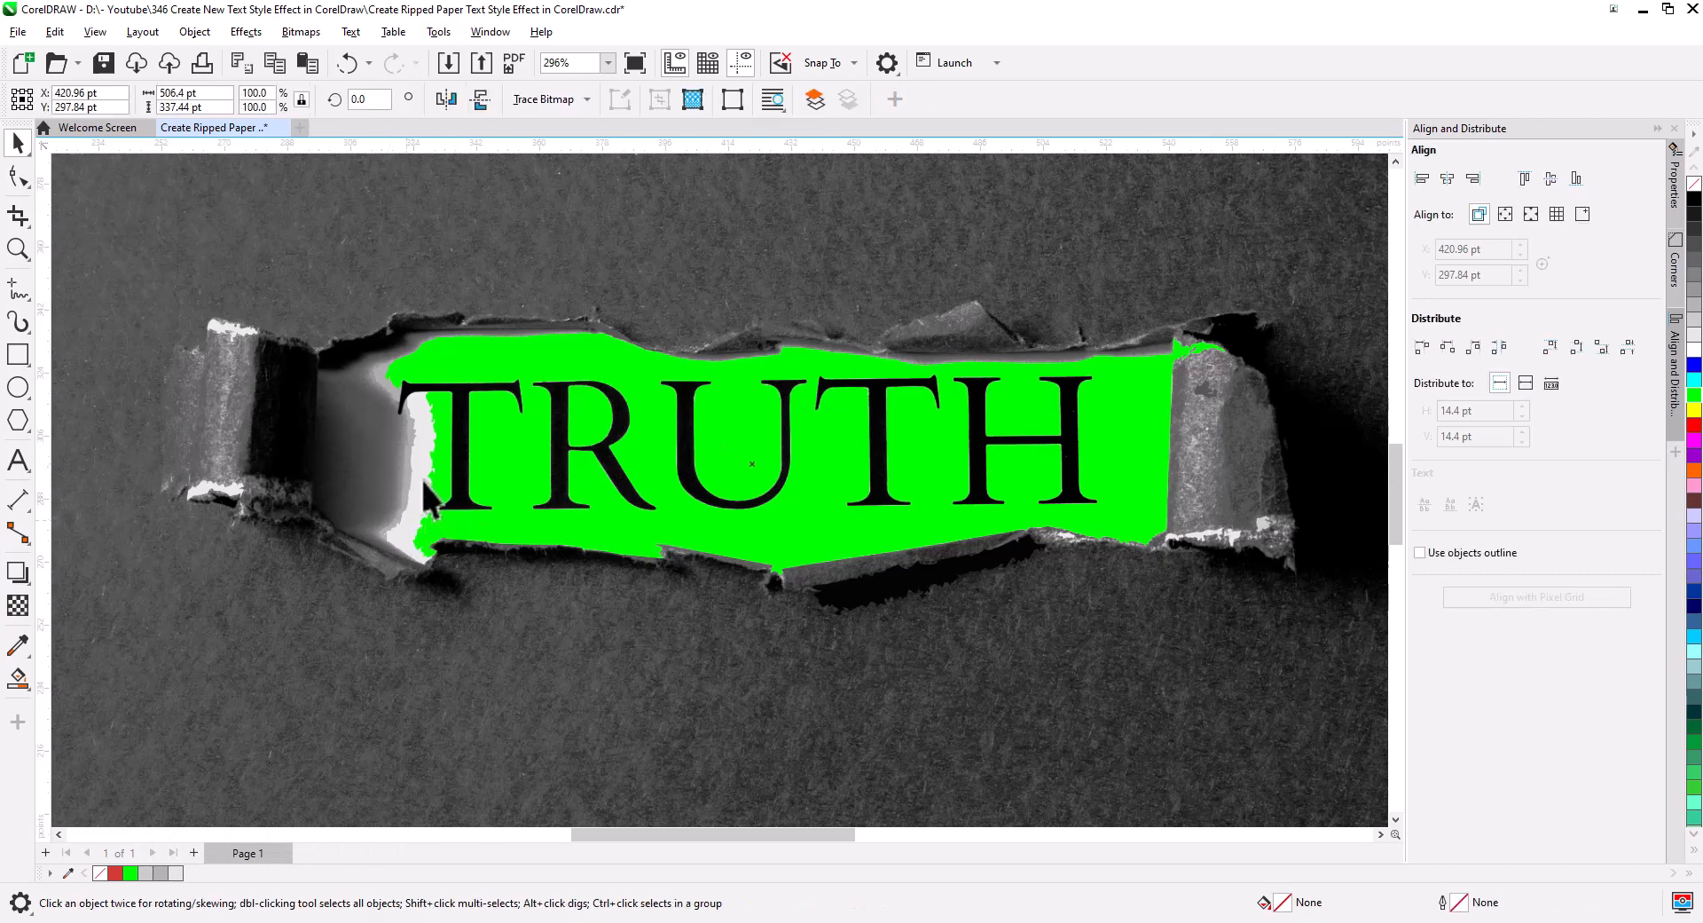
key("Delete")
left_click(410, 512)
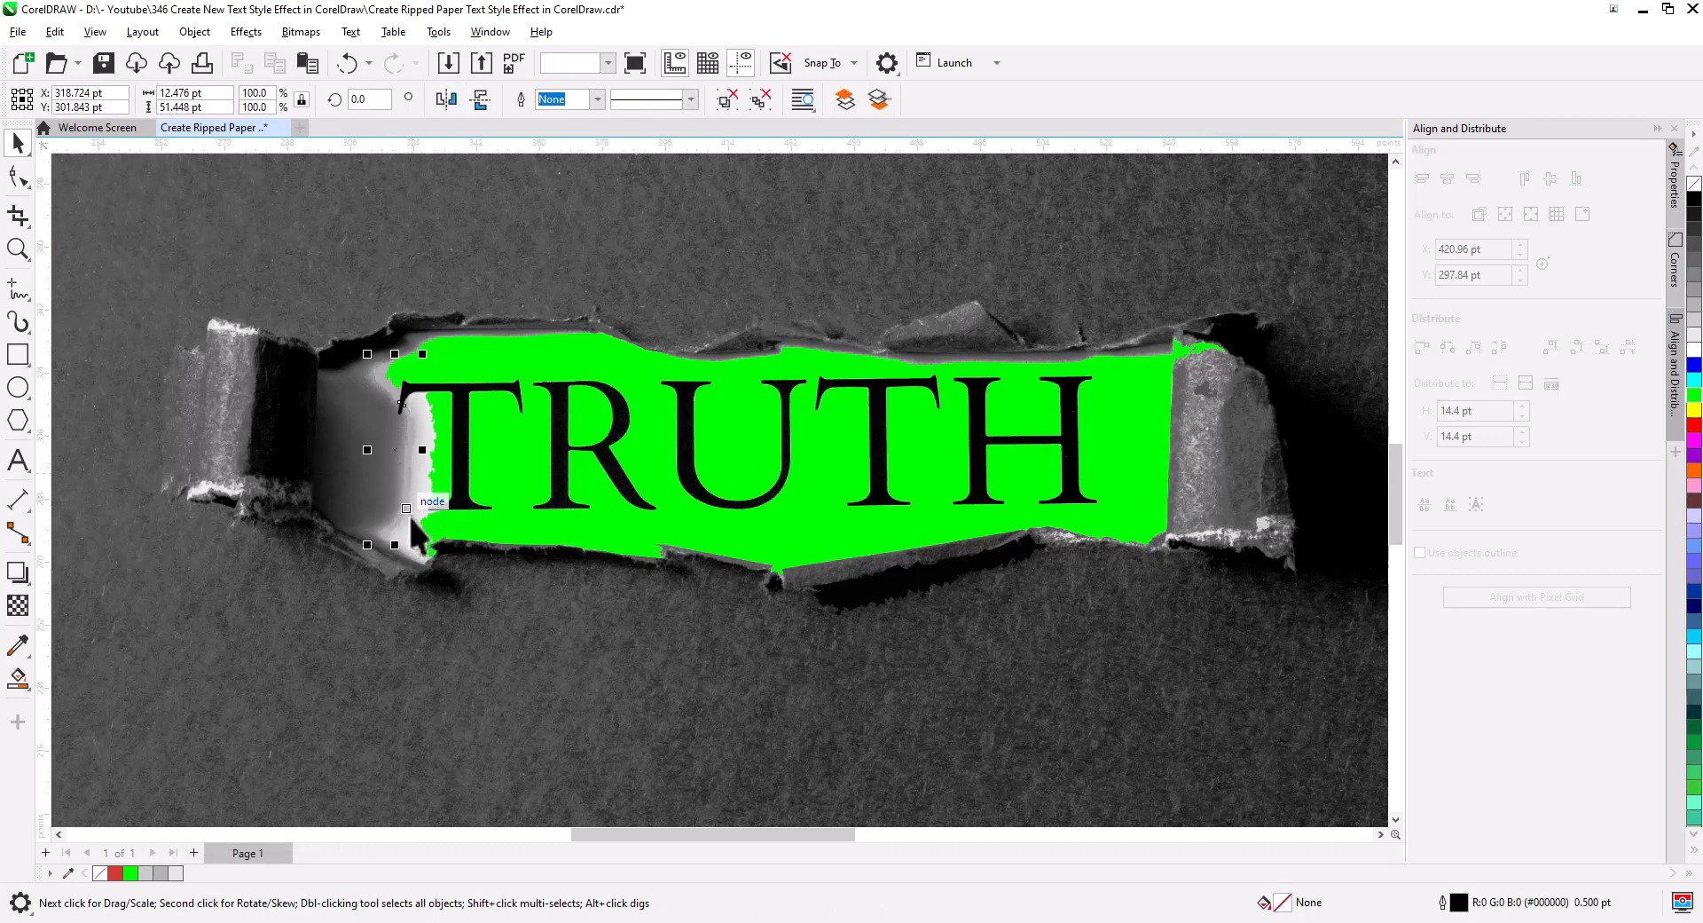
key("Delete")
Lock the original ripped-paper bitmap.
left_click(441, 494)
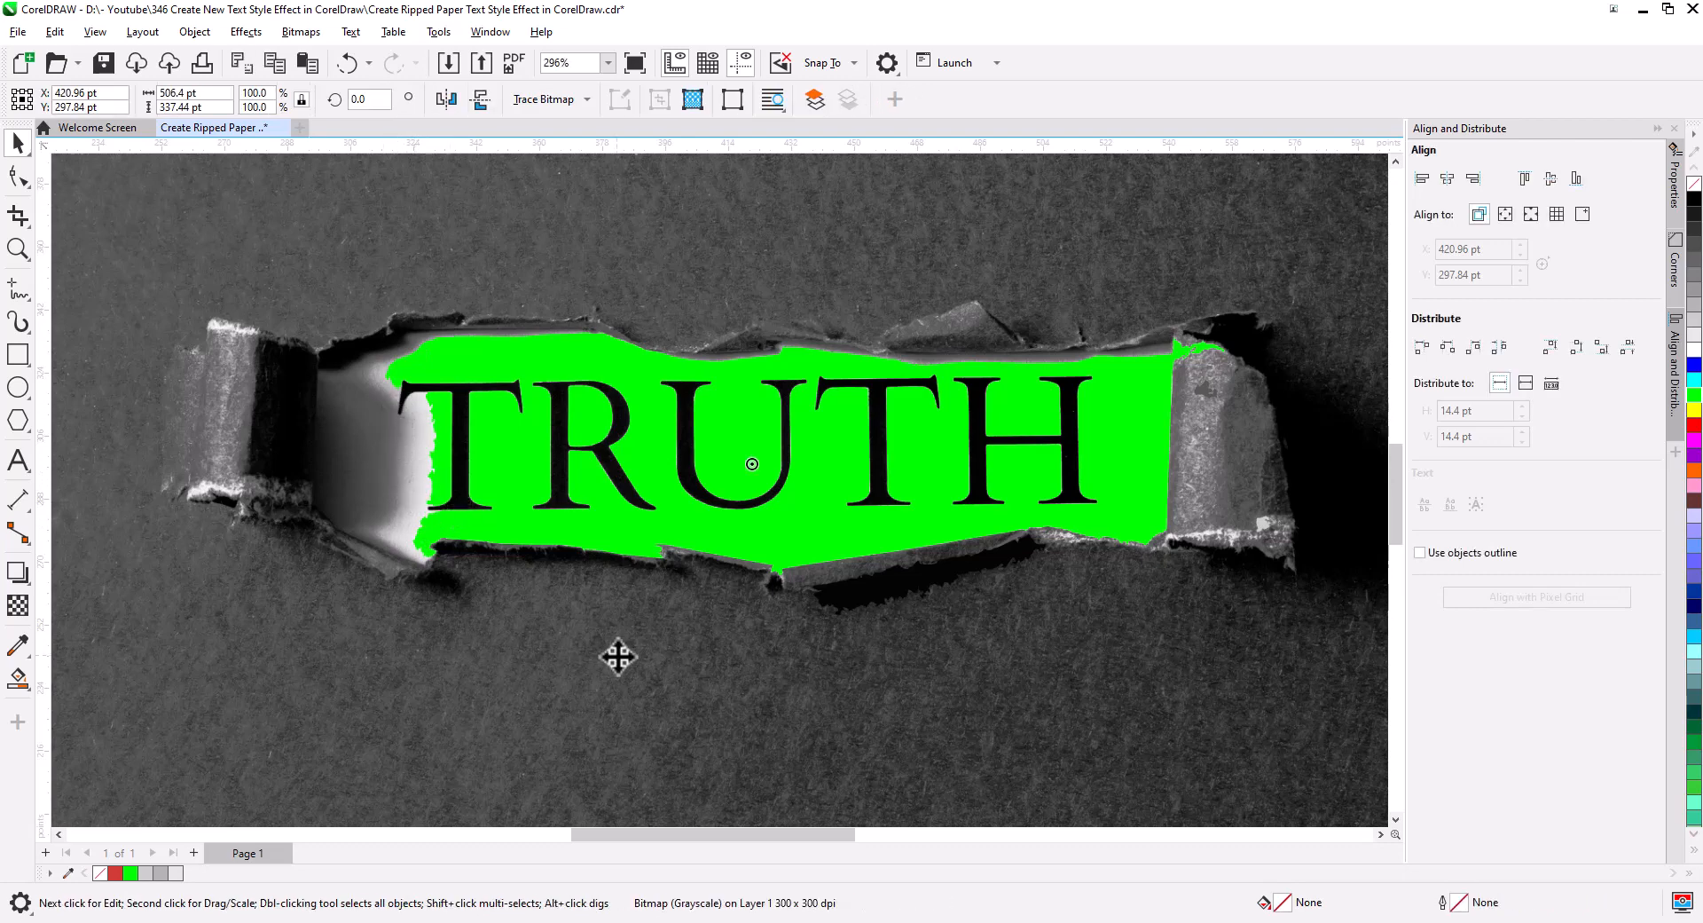
scroll(672, 635, "down", 2)
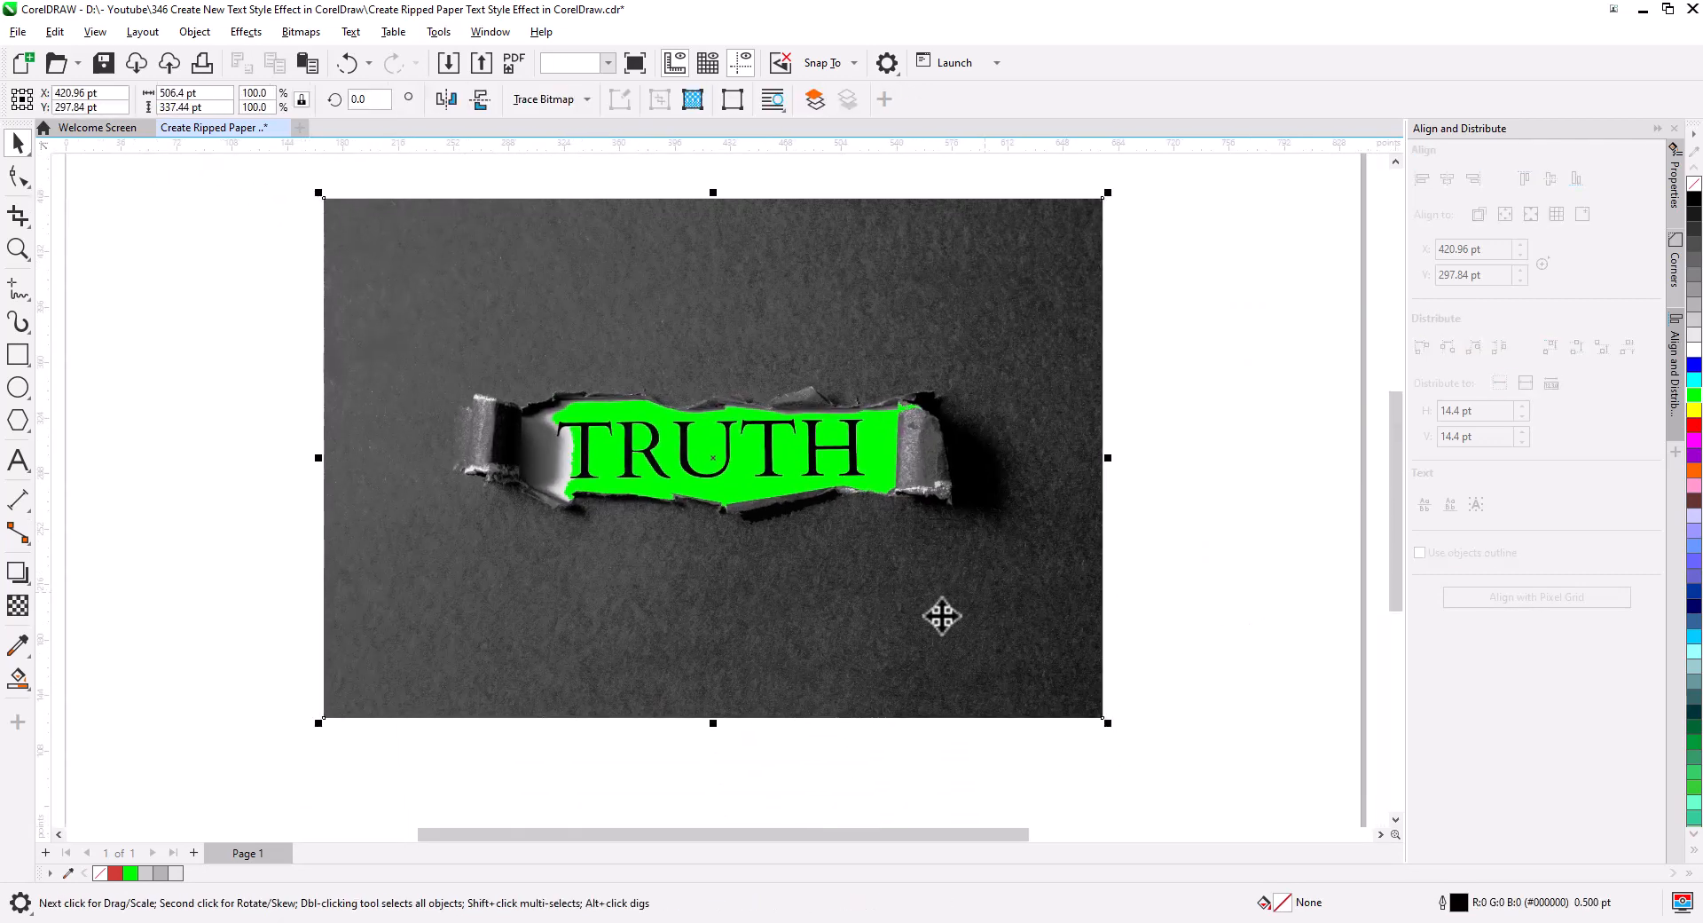
right_click(928, 626)
left_click(1002, 537)
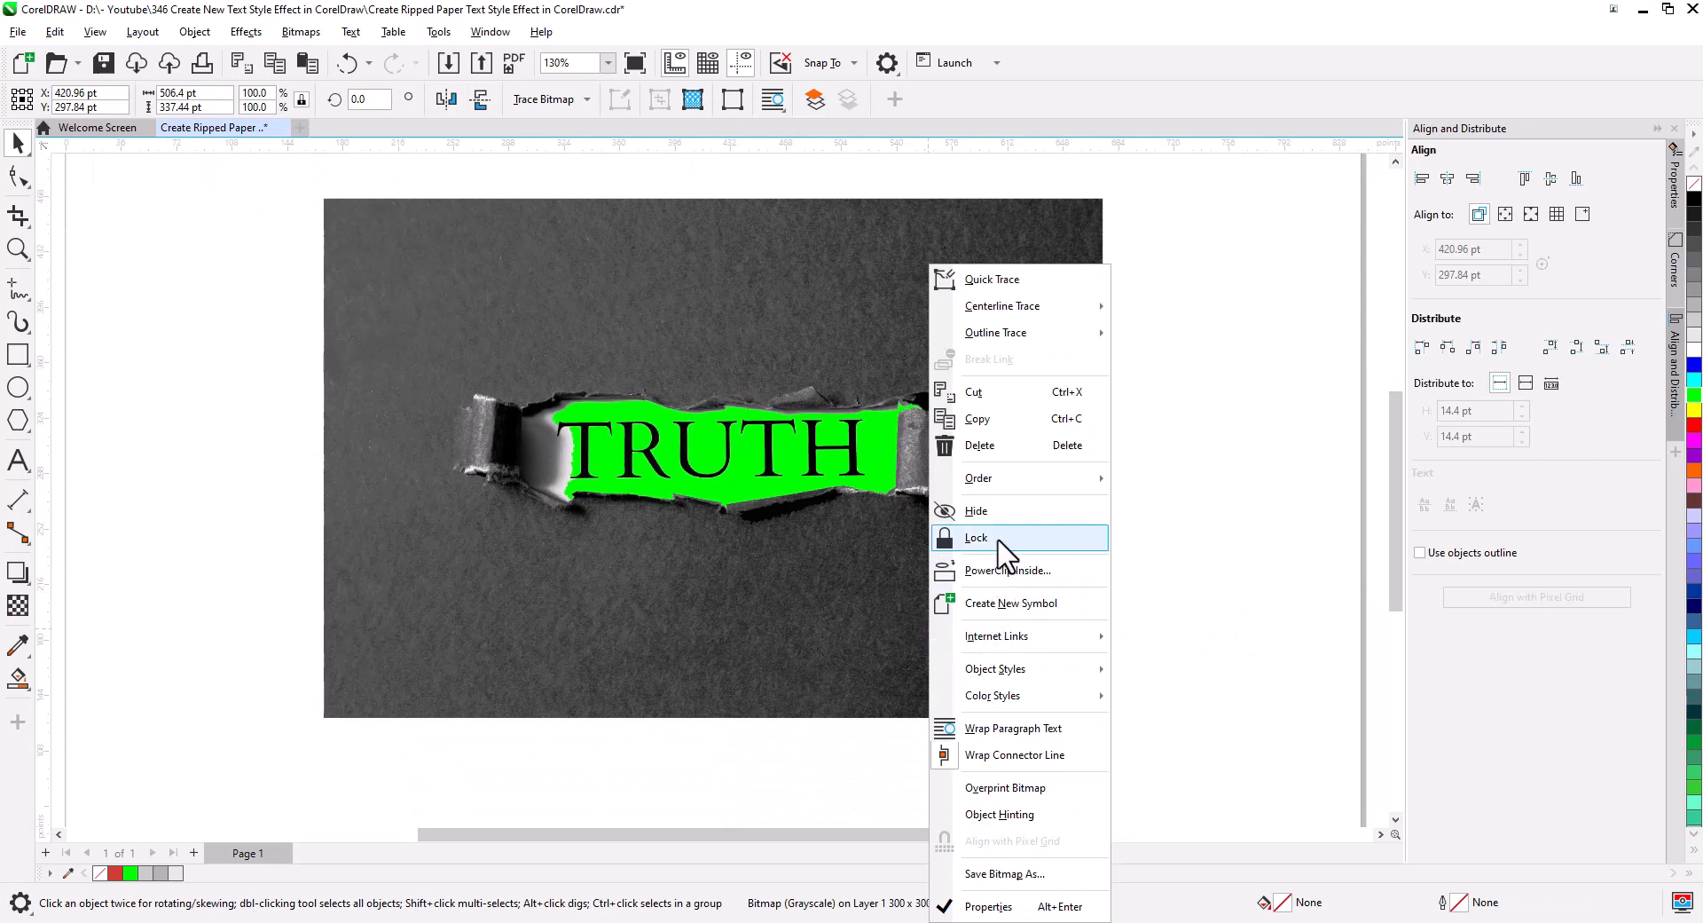
Give the green traced group around TRUTH a red outline (#FF0000).
scroll(818, 445, "up", 3)
left_click_drag(865, 486, 1001, 516)
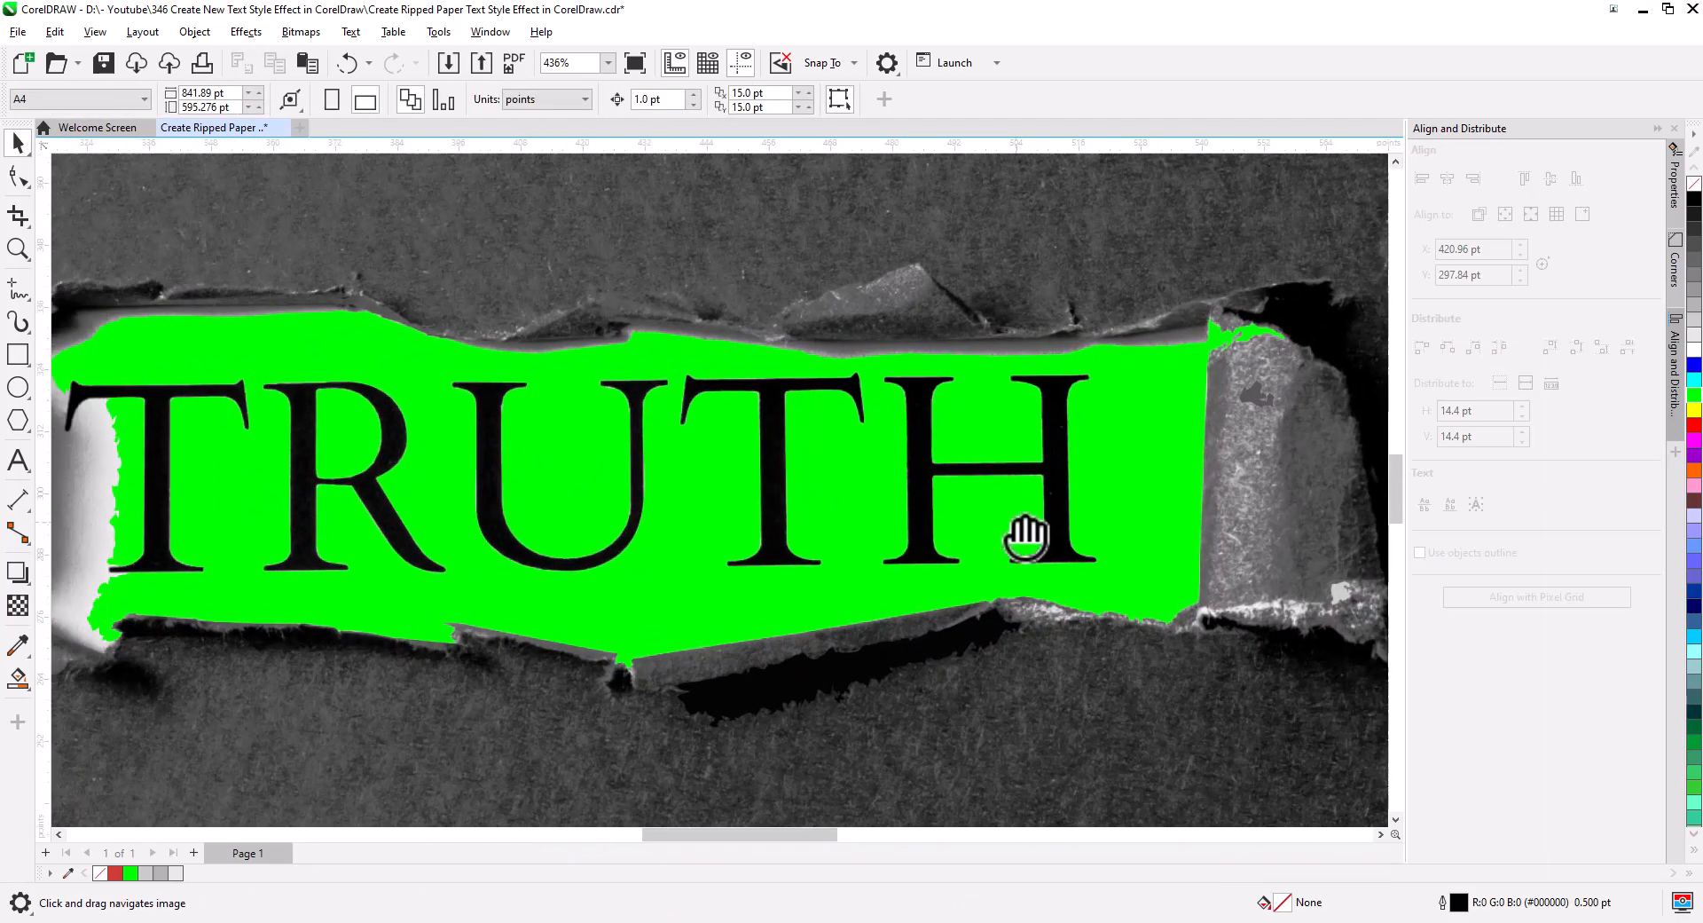
left_click(1130, 479)
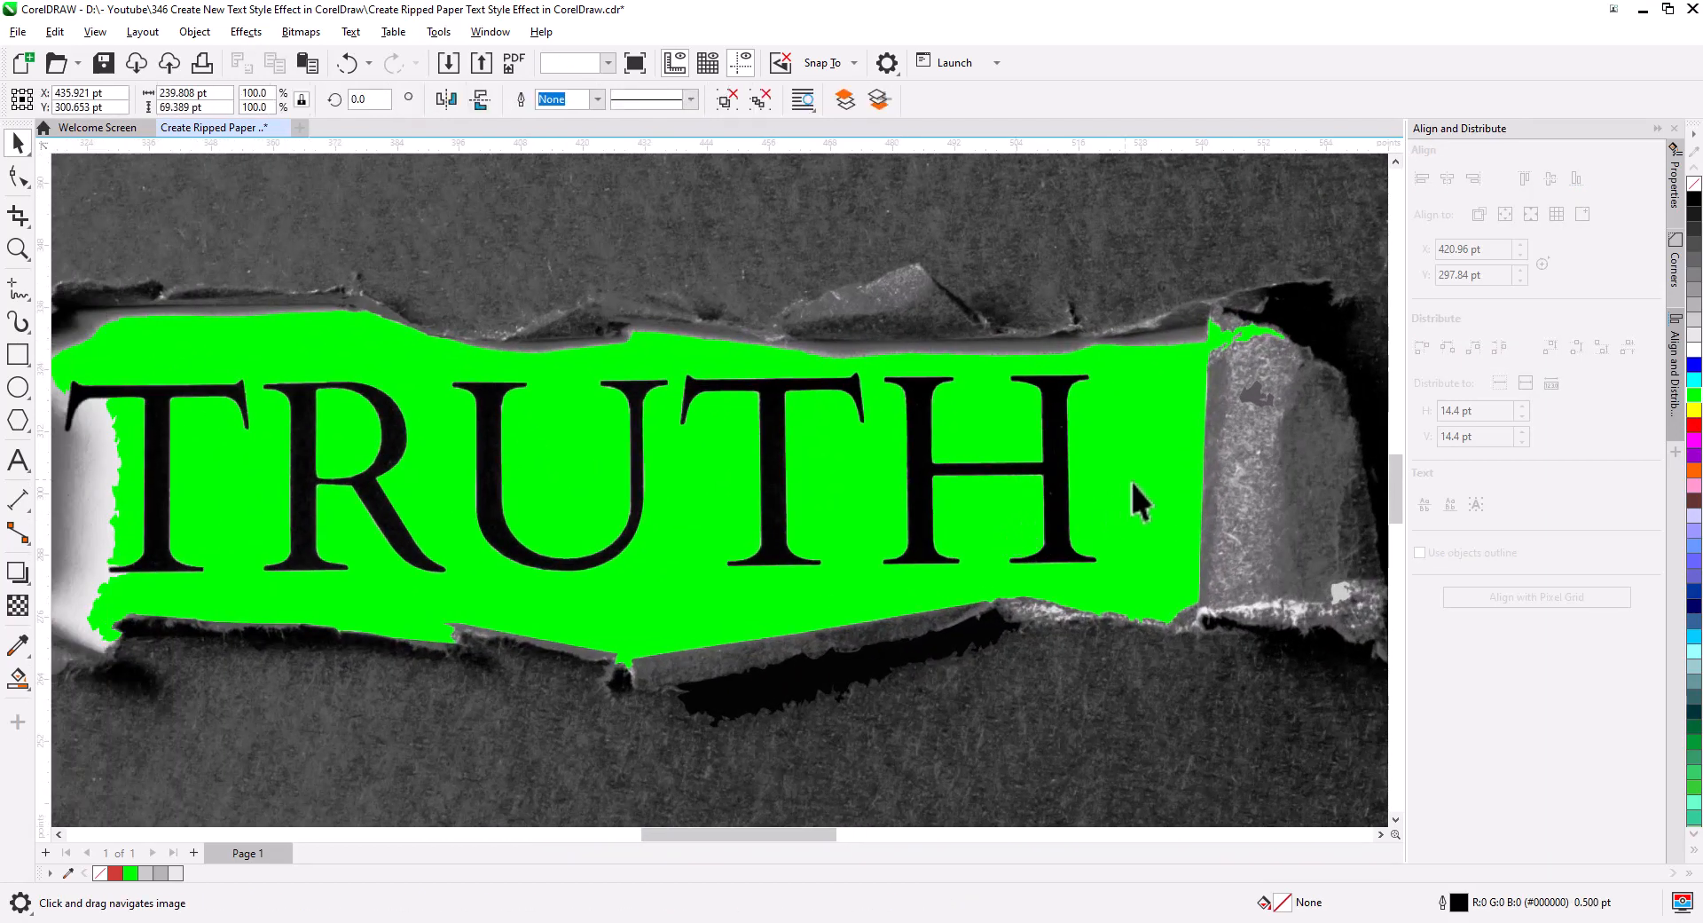
right_click(1693, 426)
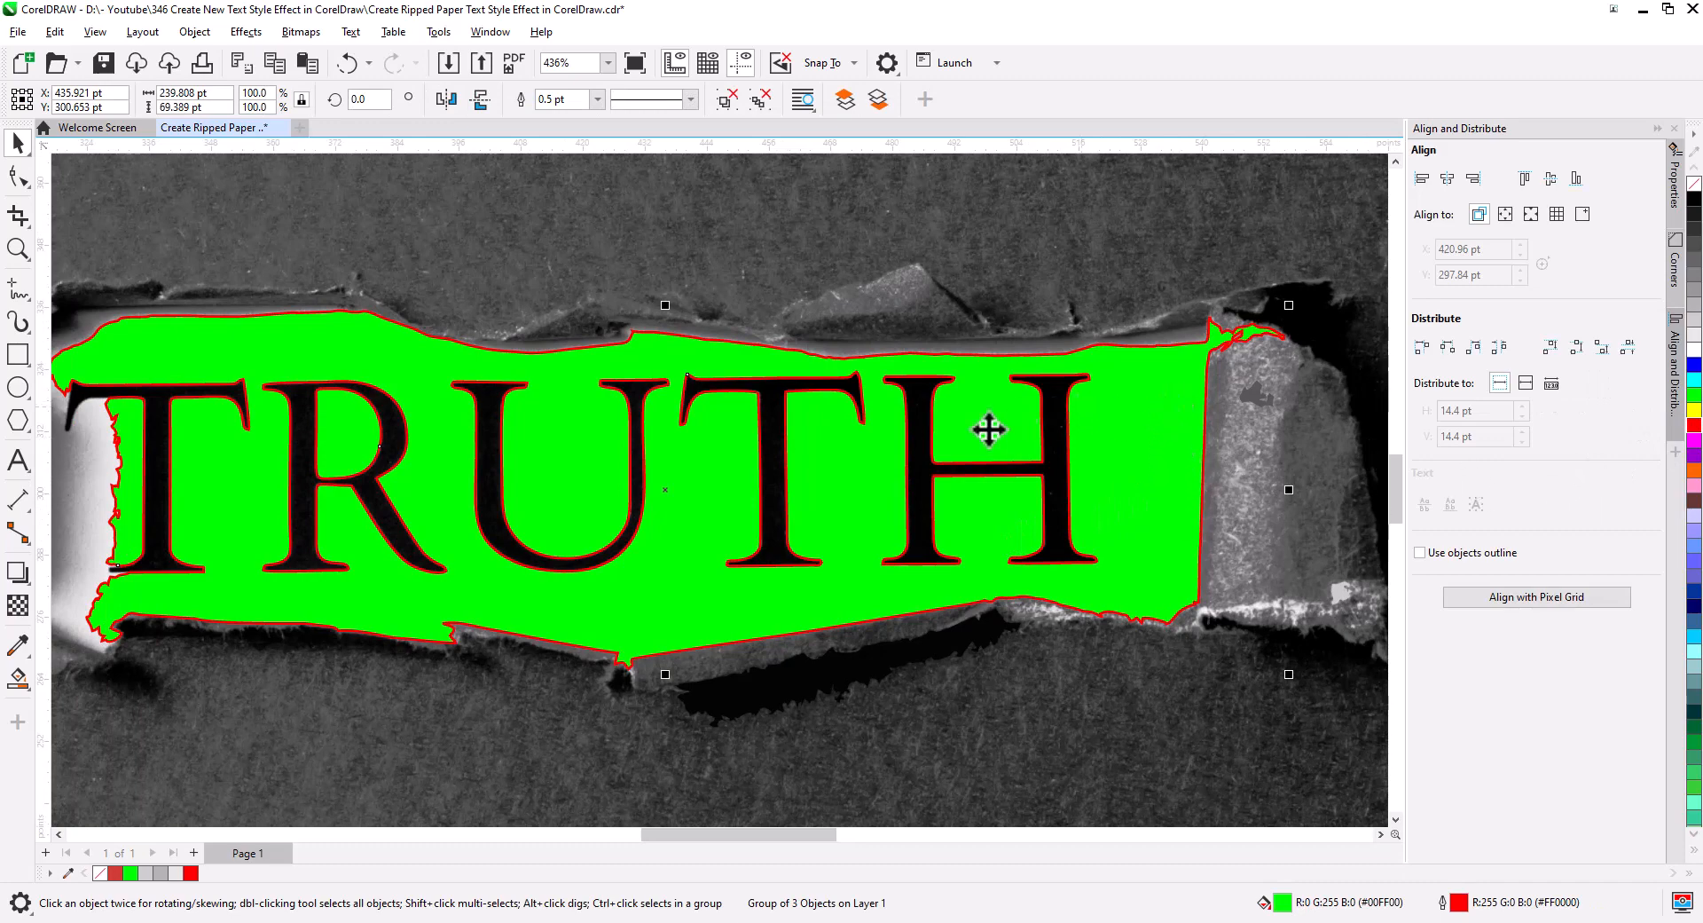
Ungroup the red-outlined green traced group into separate shapes.
left_click_drag(990, 431, 1211, 444)
left_click_drag(610, 465, 756, 465)
scroll(435, 391, "up", 2)
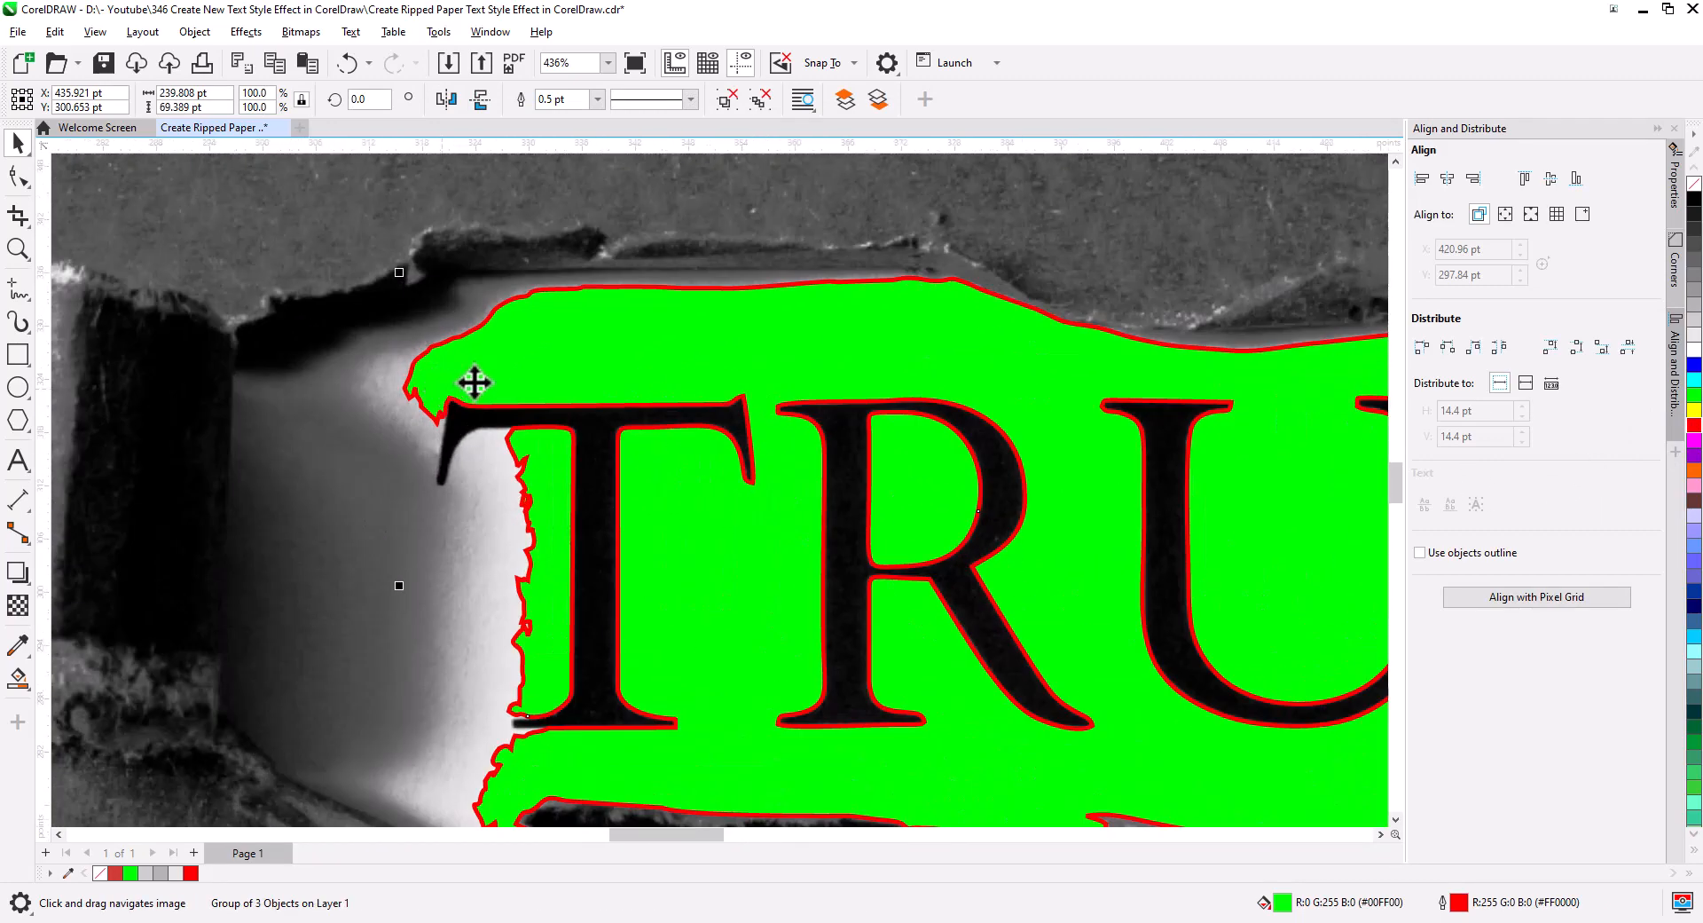
left_click(19, 177)
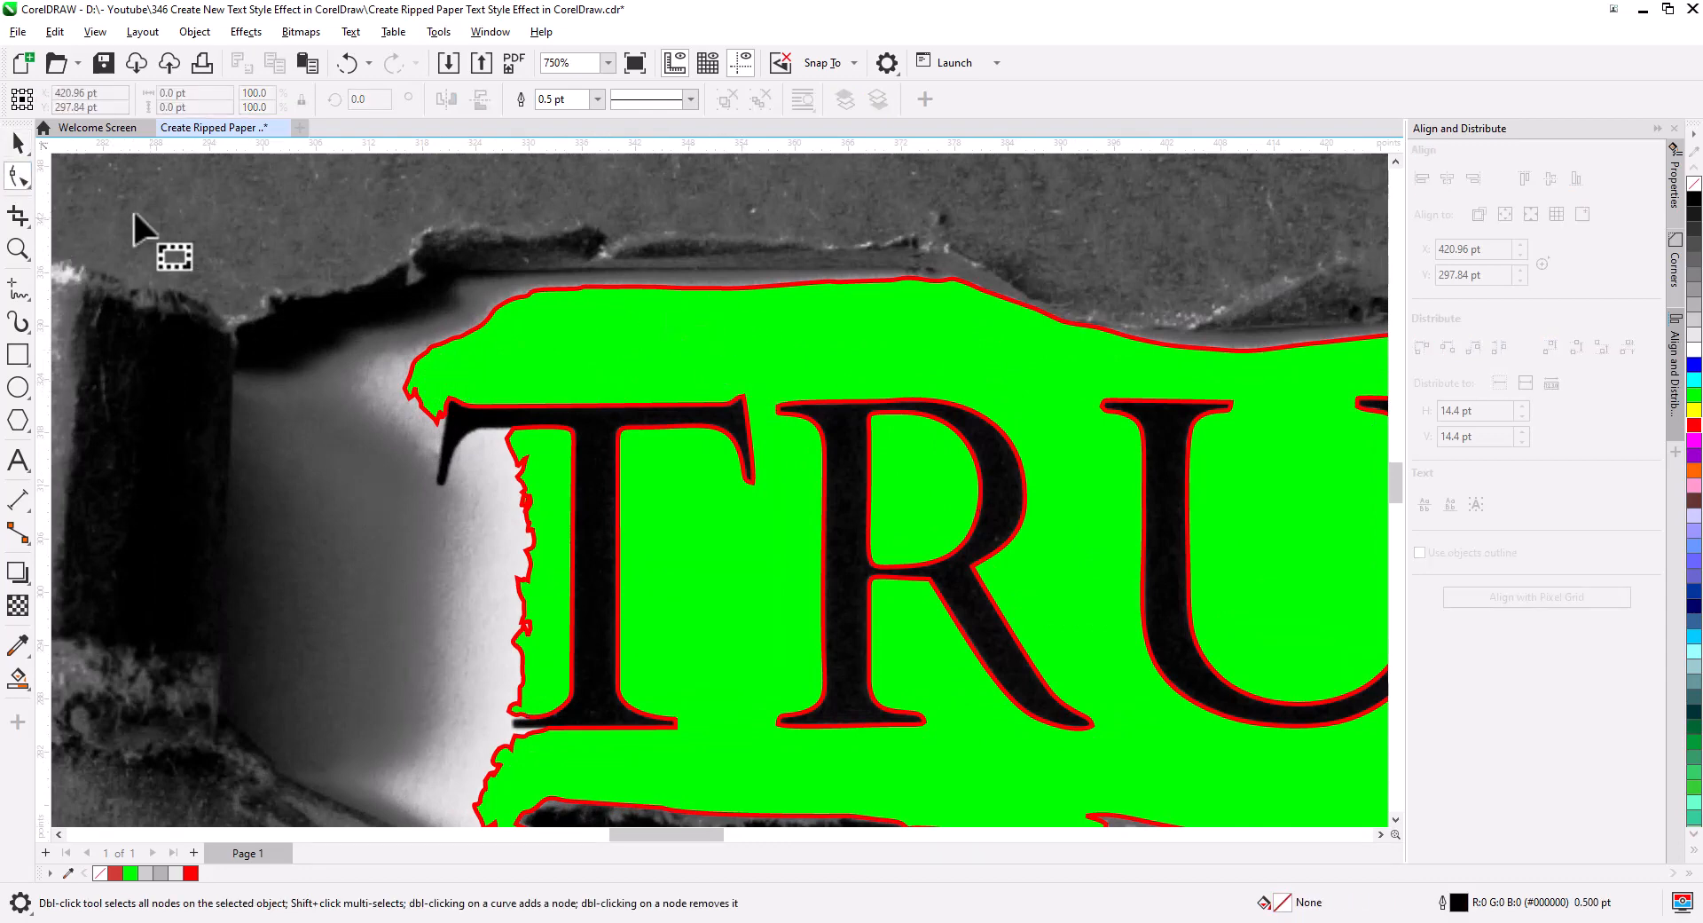
left_click(18, 142)
left_click(617, 353)
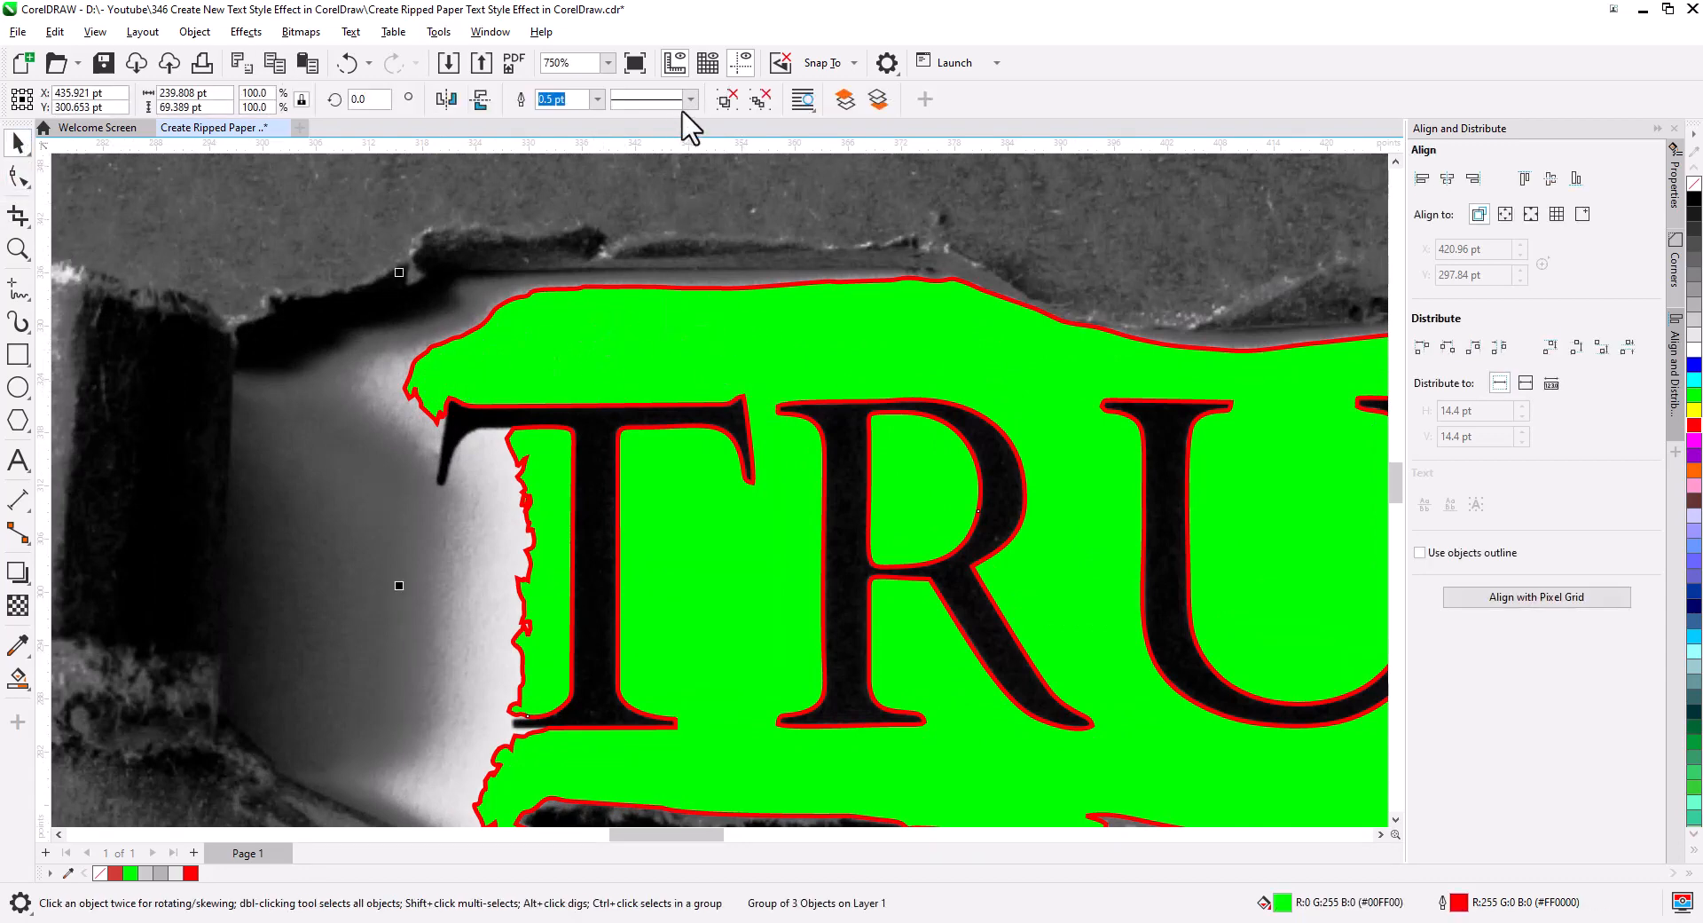
left_click(726, 100)
left_click(607, 226)
Delete the stray traced fragments around the right paper curl and below the torn opening.
left_click_drag(953, 499, 278, 479)
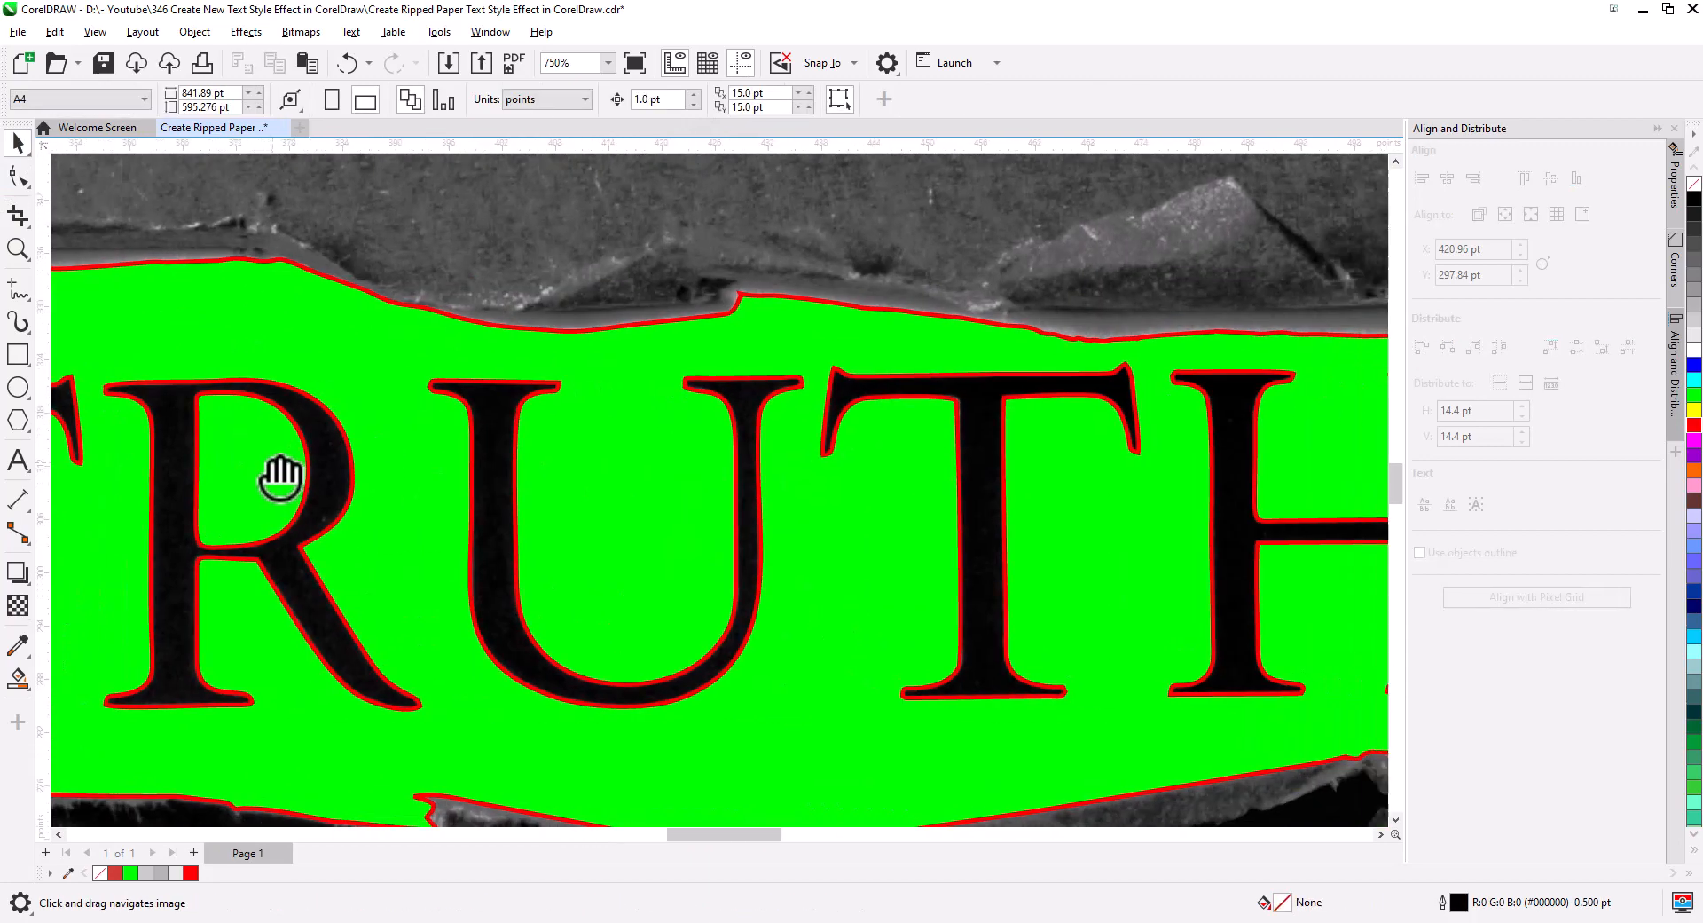
left_click_drag(940, 566, 474, 514)
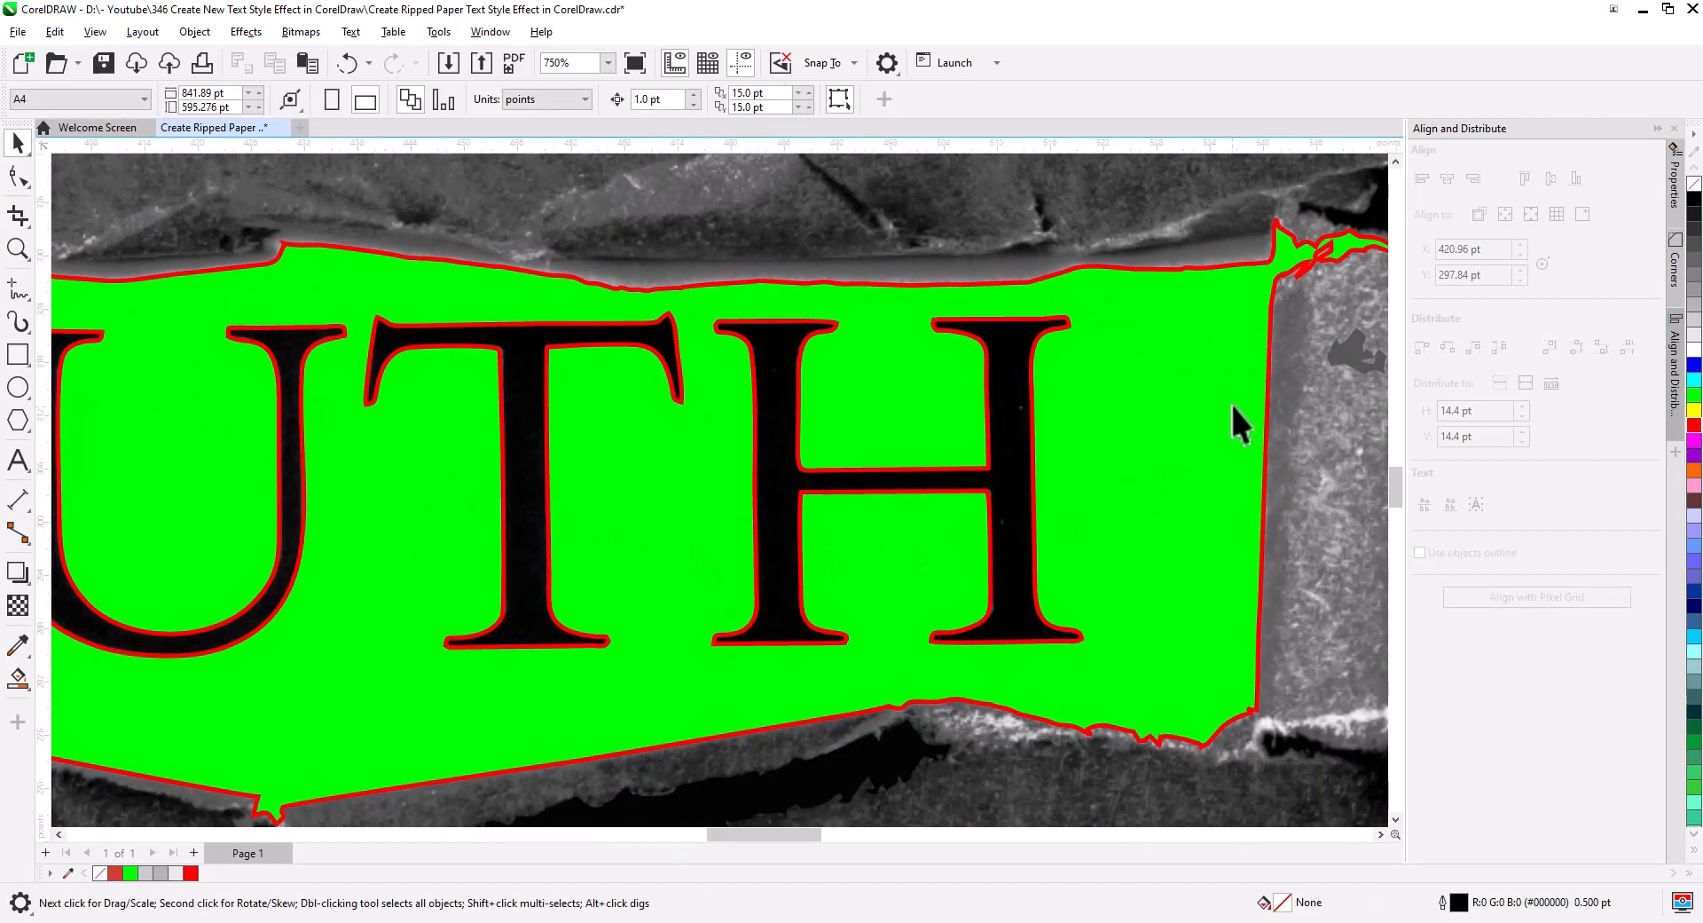
scroll(1153, 426, "down", 3)
scroll(1056, 402, "down", 2)
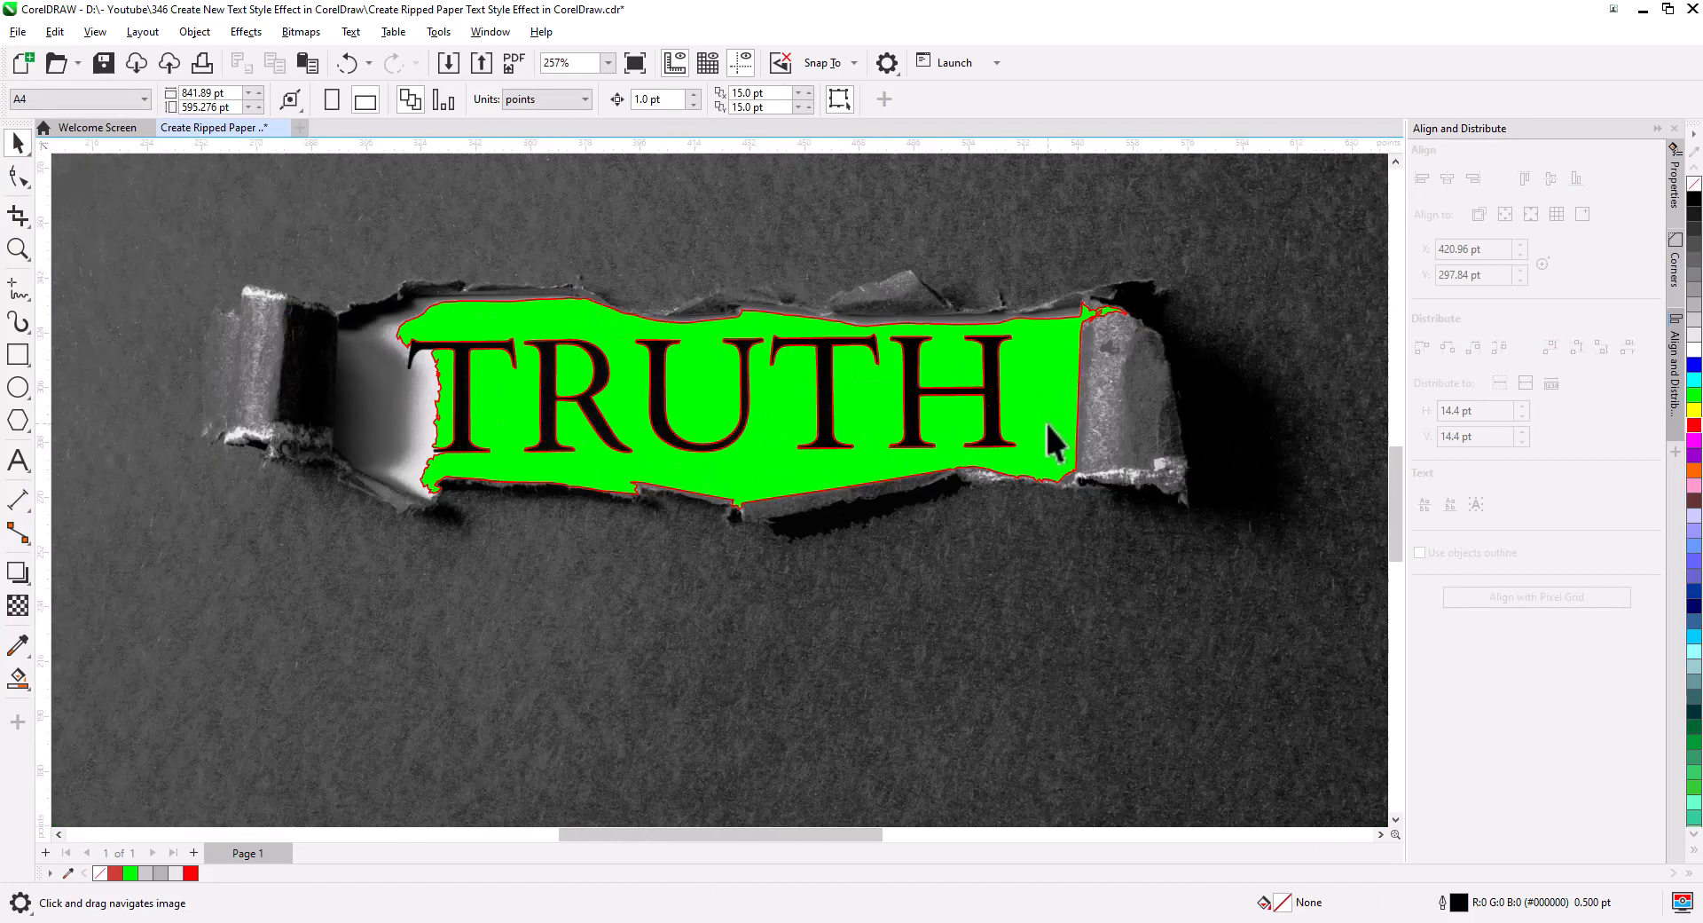
left_click_drag(1053, 438, 936, 587)
left_click_drag(1204, 588, 955, 416)
key("Delete")
left_click_drag(1221, 719, 913, 359)
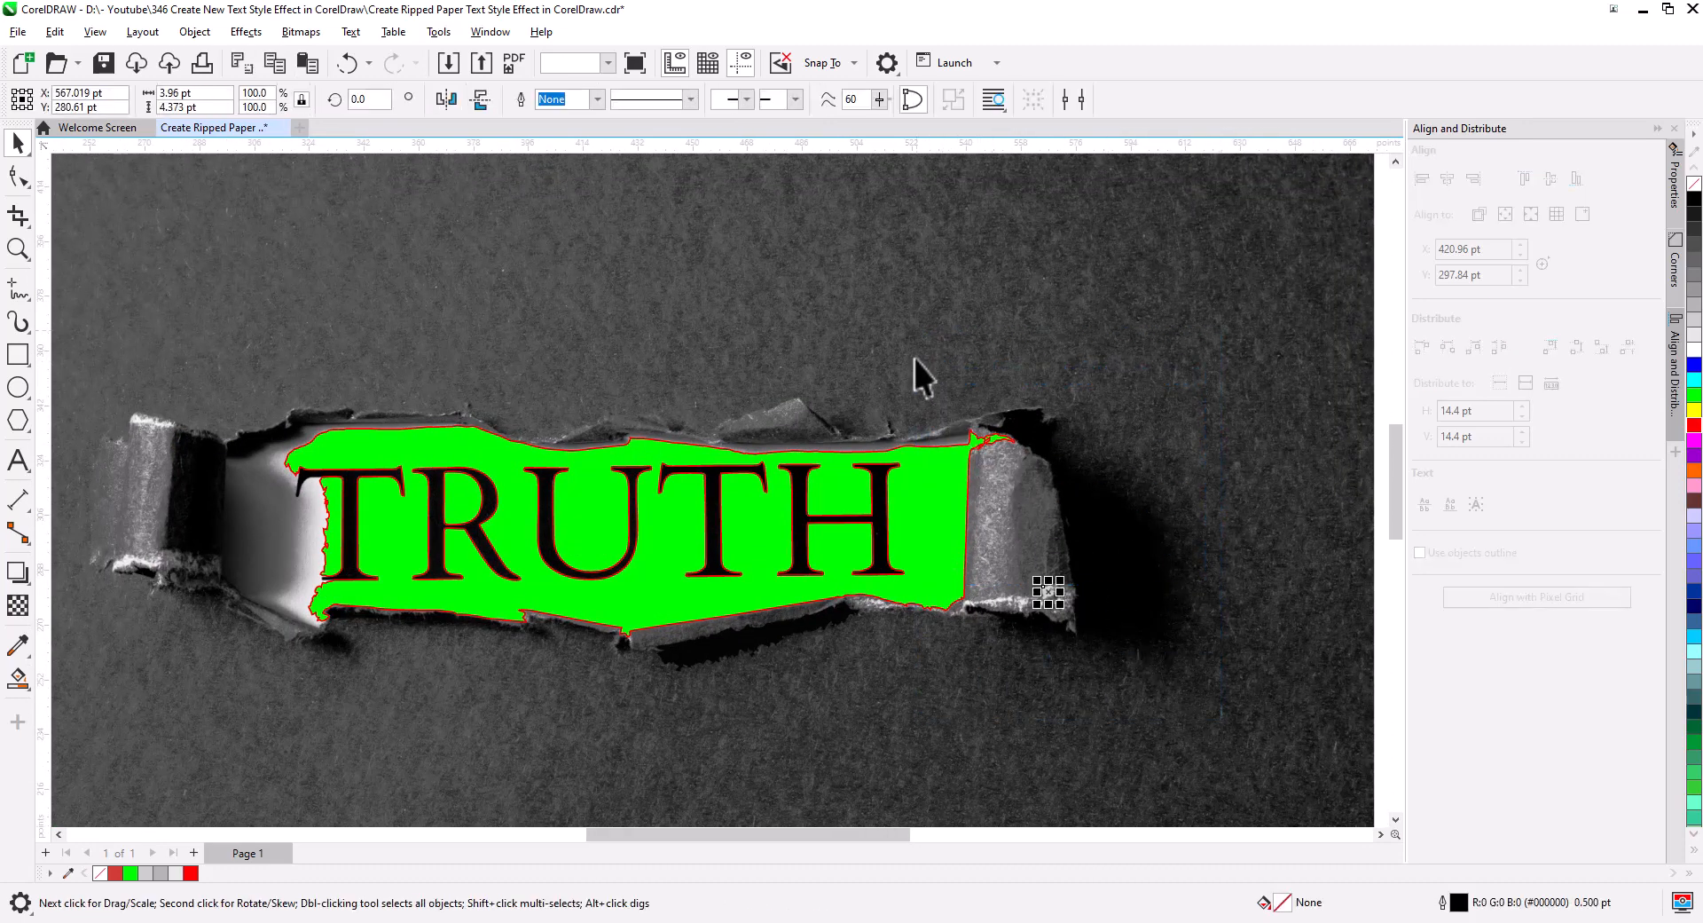
key("Delete")
left_click_drag(1109, 737, 59, 540)
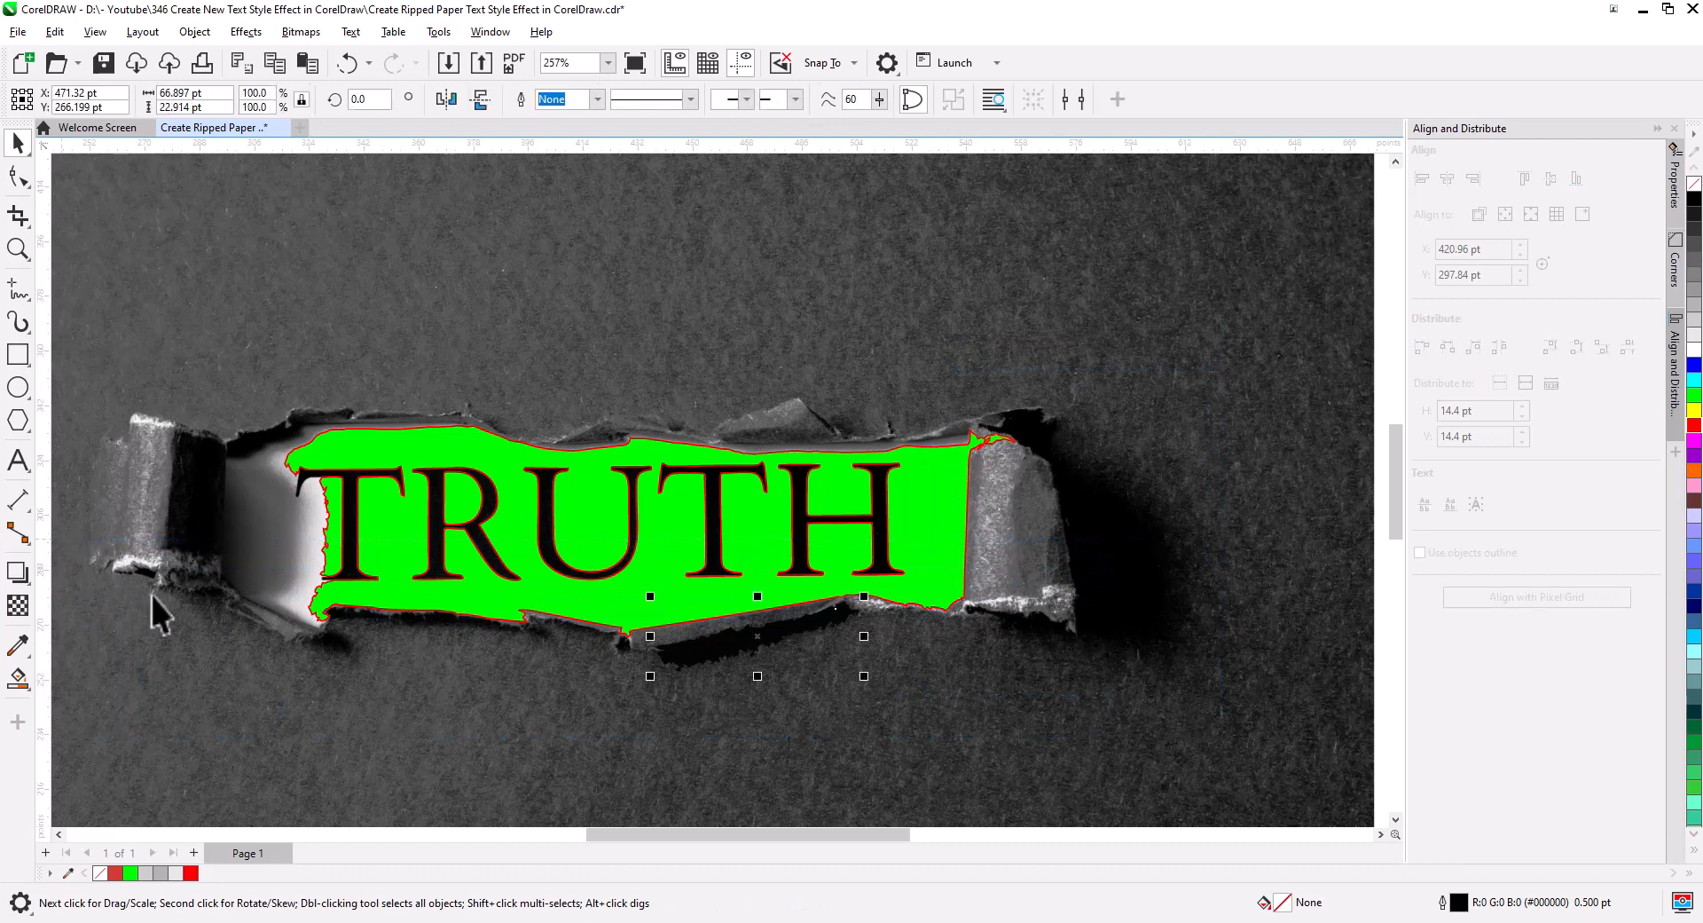
key("Delete")
Delete the remaining stray traced pieces along the top of the tear and around its left end.
left_click_drag(380, 683, 621, 708)
left_click_drag(256, 350, 1323, 564)
key("Delete")
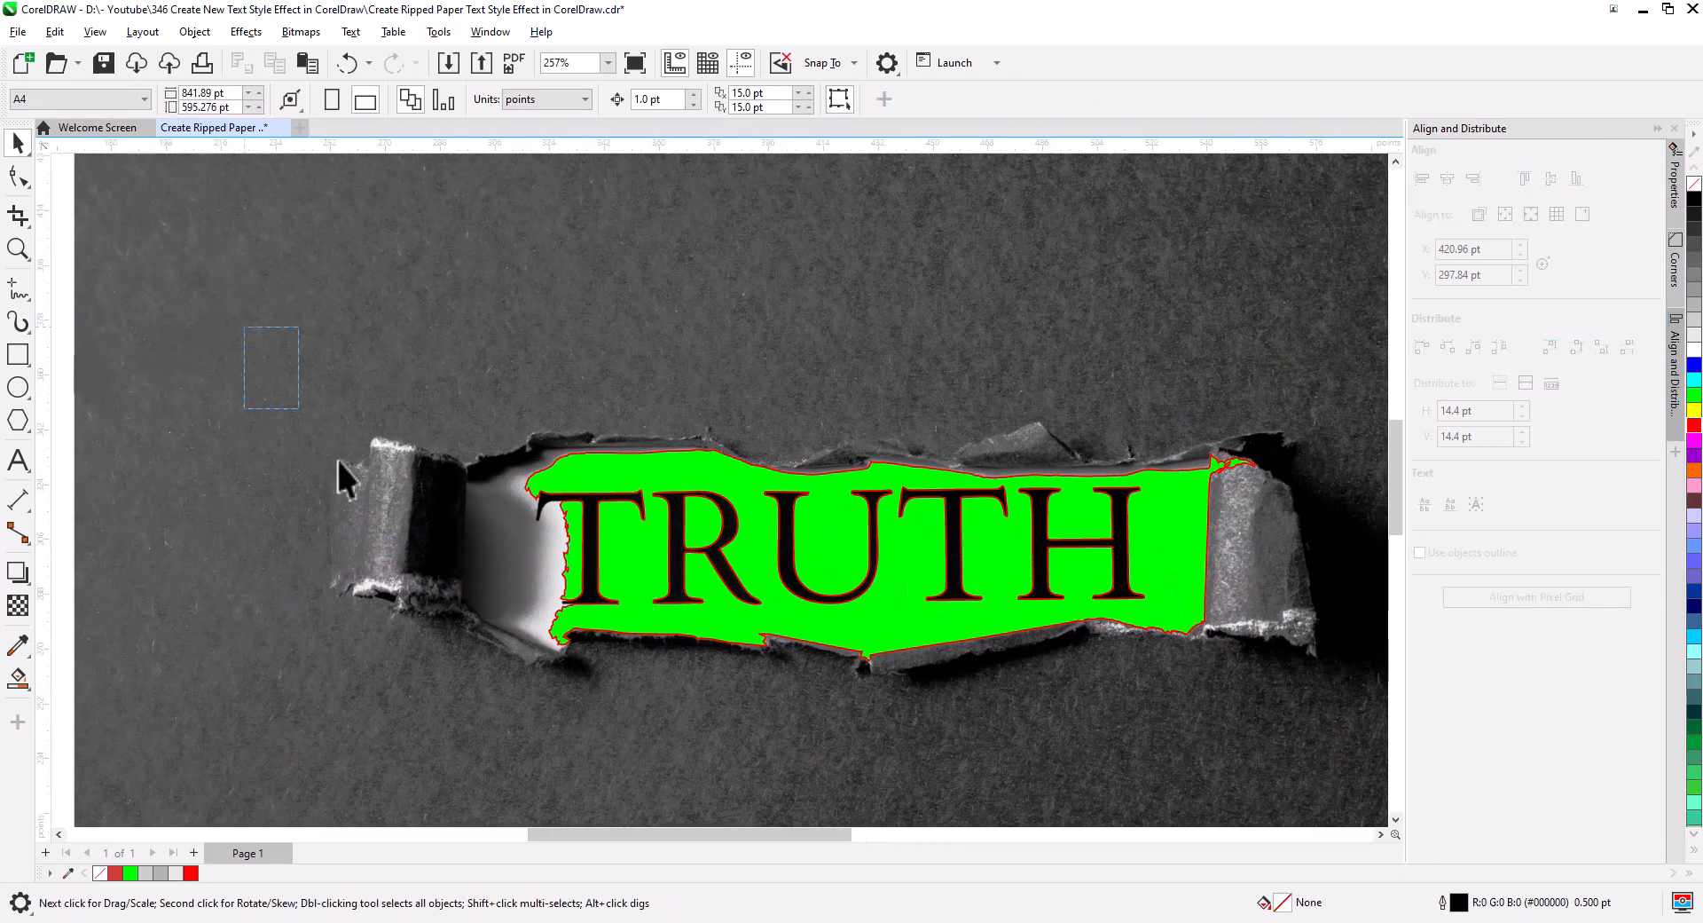
left_click_drag(346, 479, 634, 741)
key("Delete")
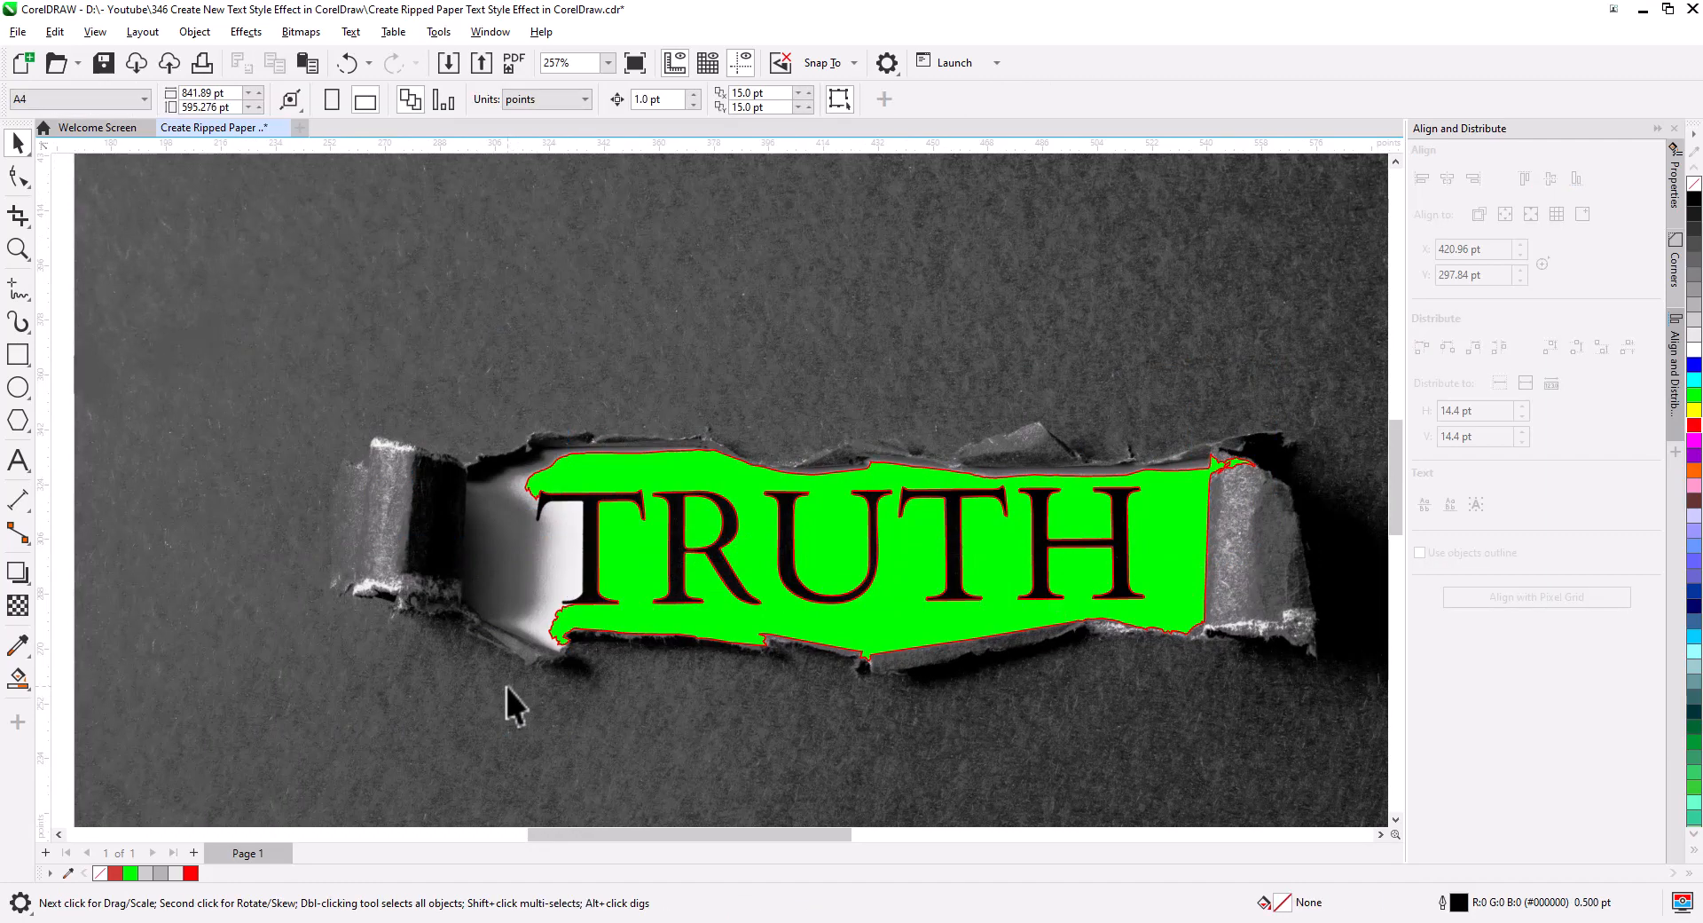
Delete the green traced piece inside the letter R.
scroll(487, 684, "down", 2)
left_click_drag(456, 710, 596, 594)
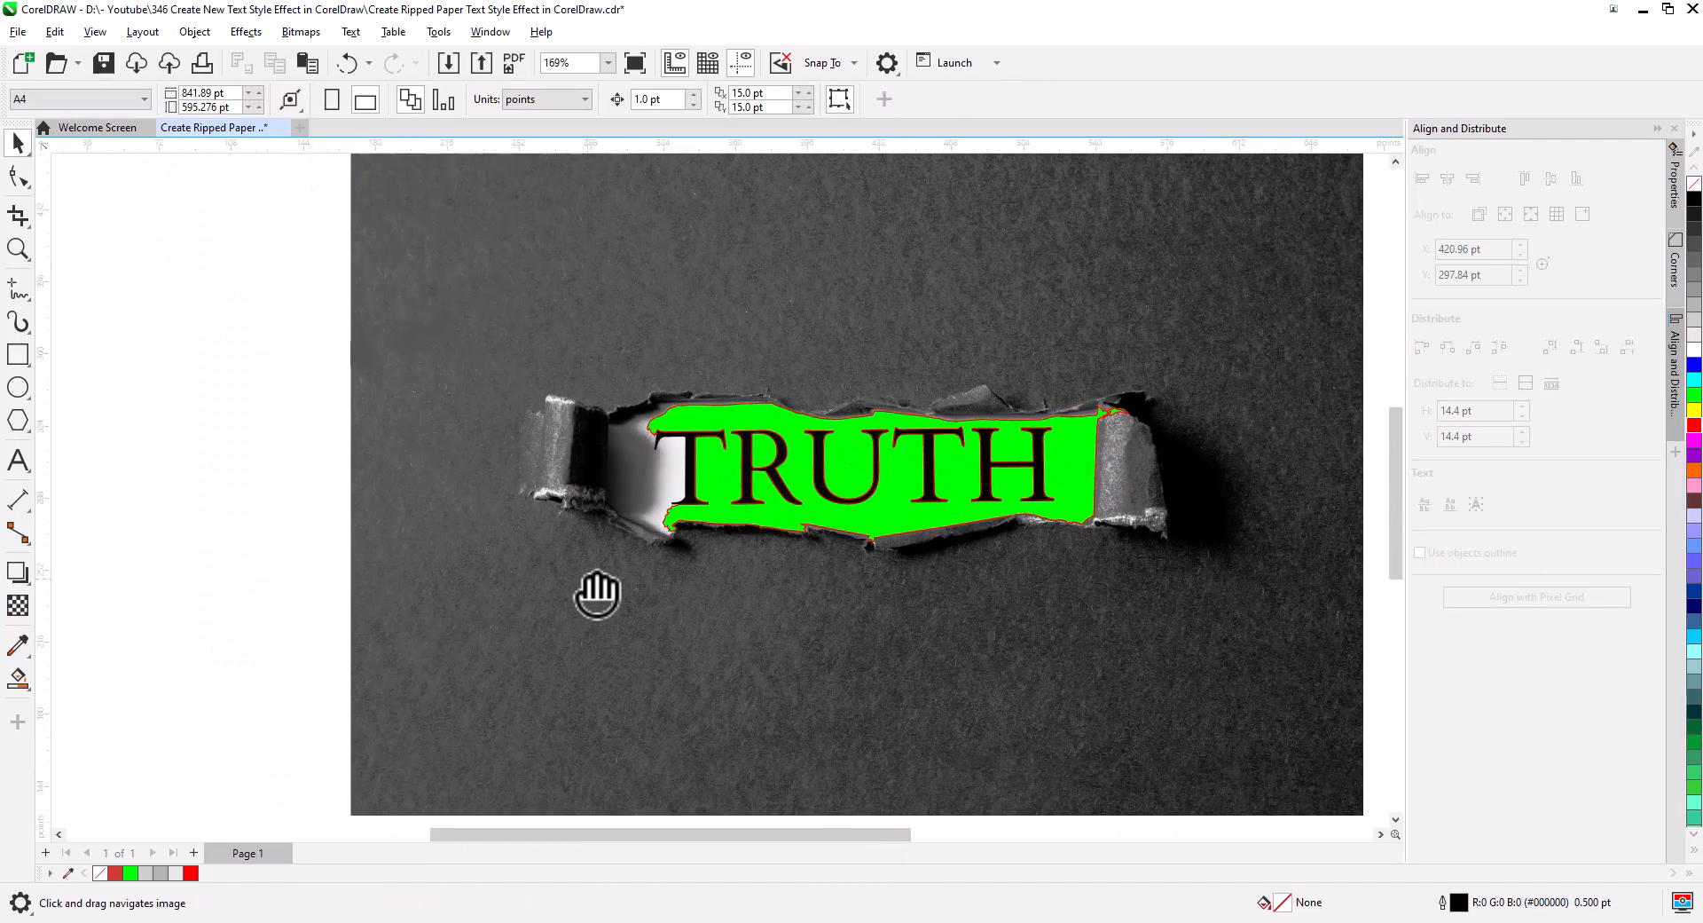
scroll(578, 758, "down", 1)
left_click_drag(660, 814, 315, 404)
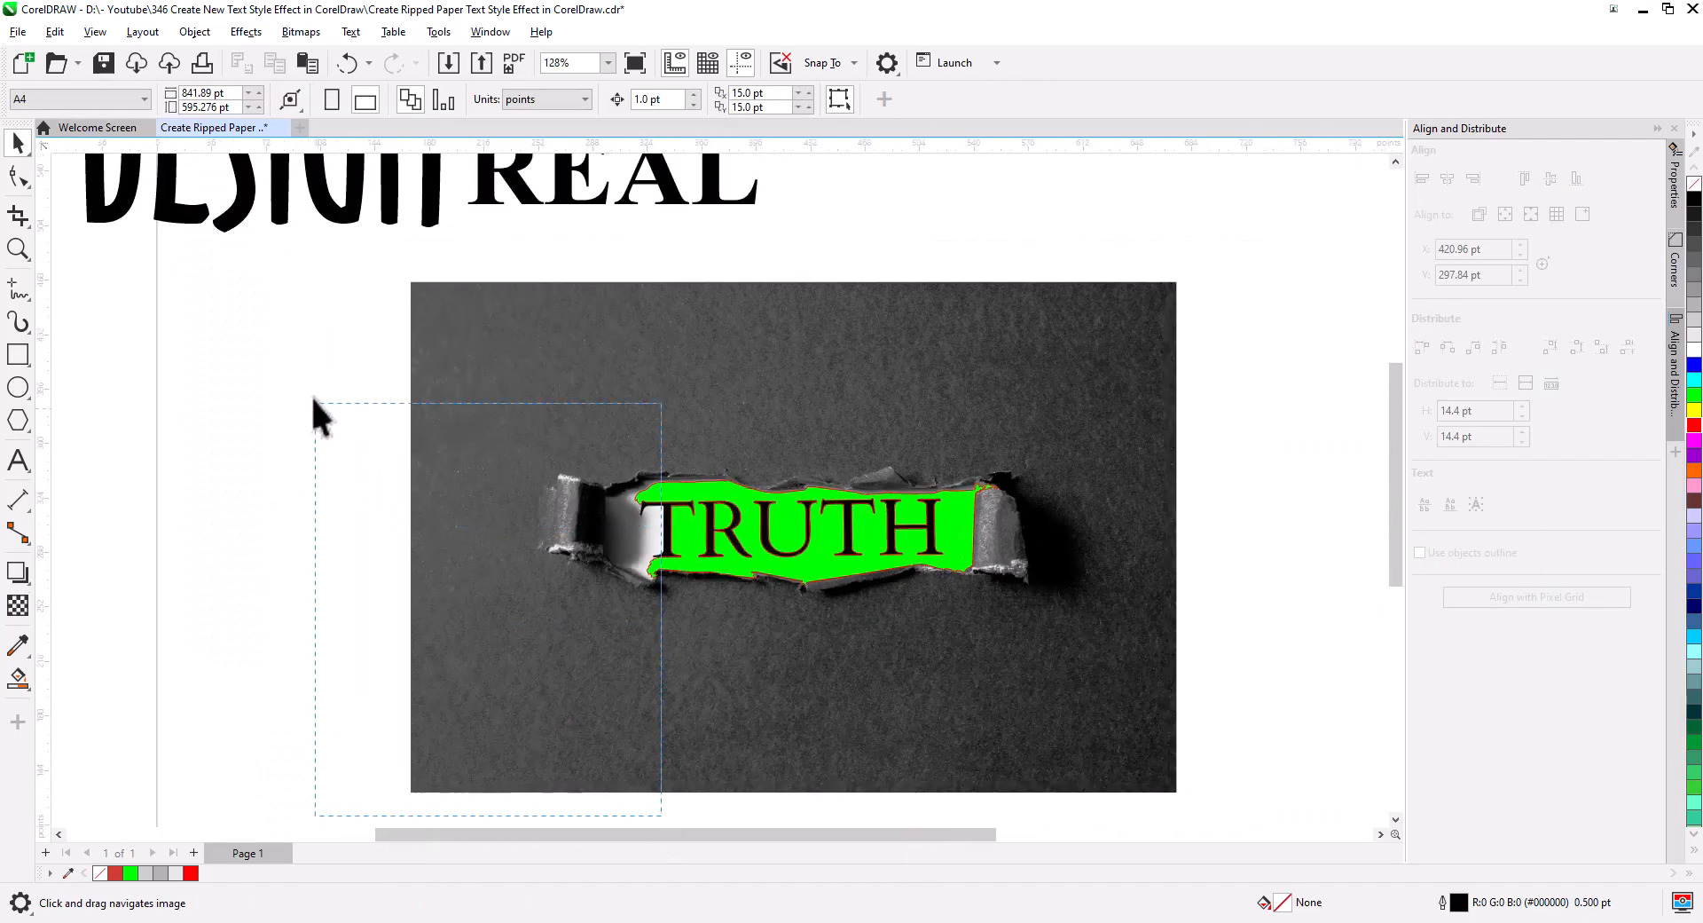
left_click_drag(254, 251, 255, 251)
key("Escape")
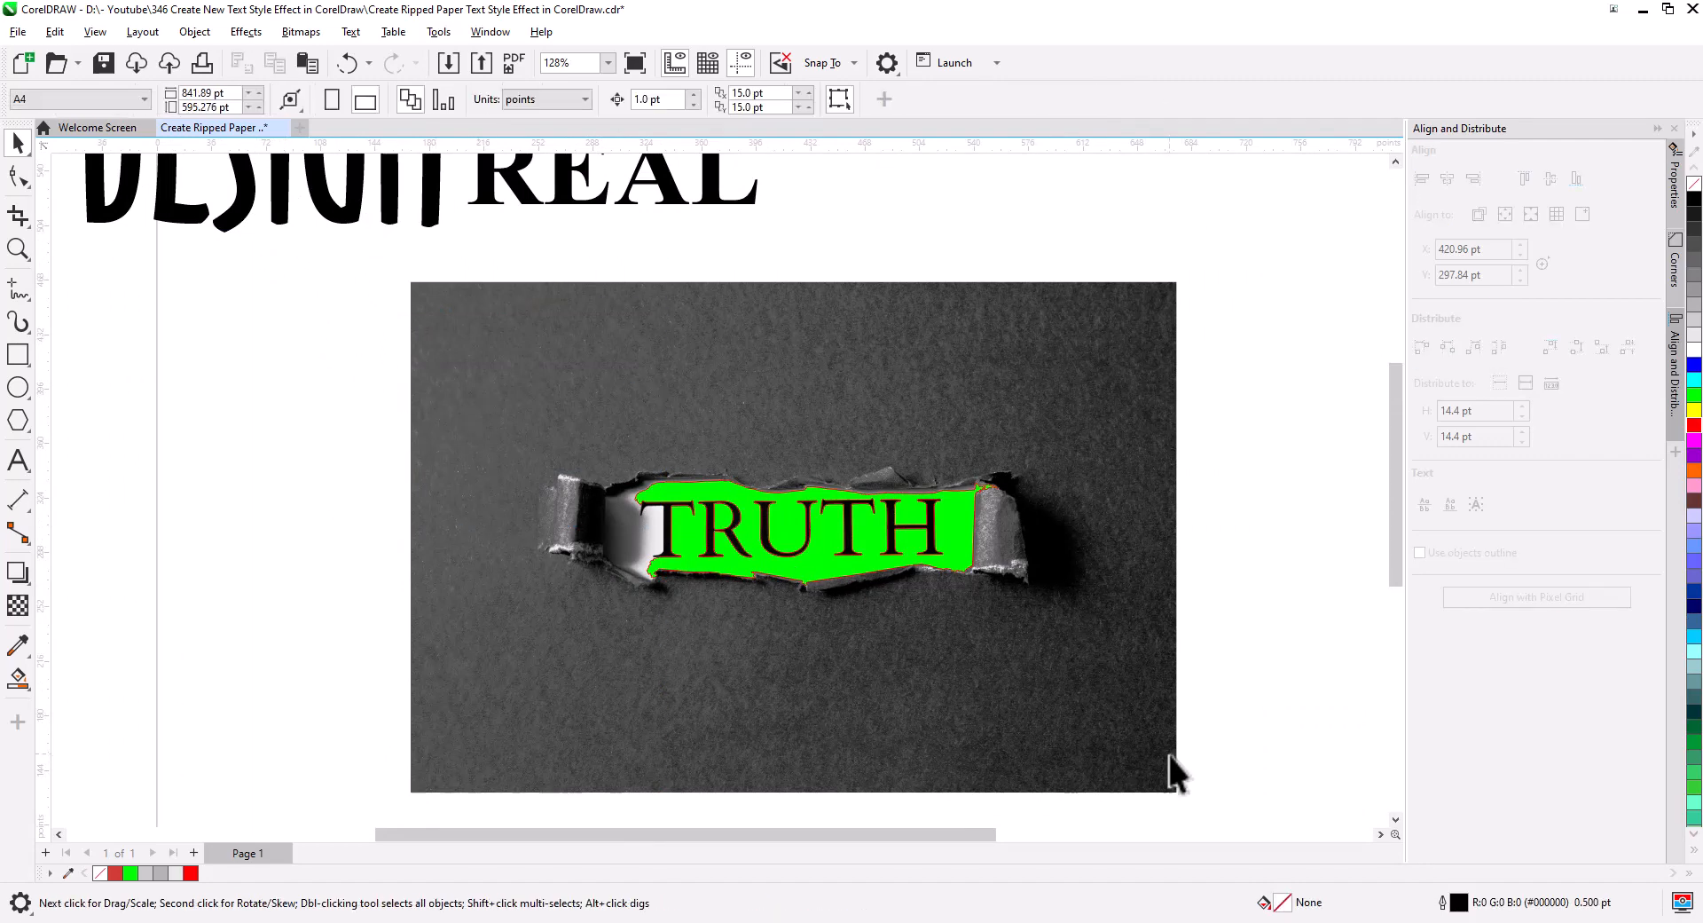
left_click_drag(835, 382, 768, 227)
left_click_drag(519, 434, 828, 763)
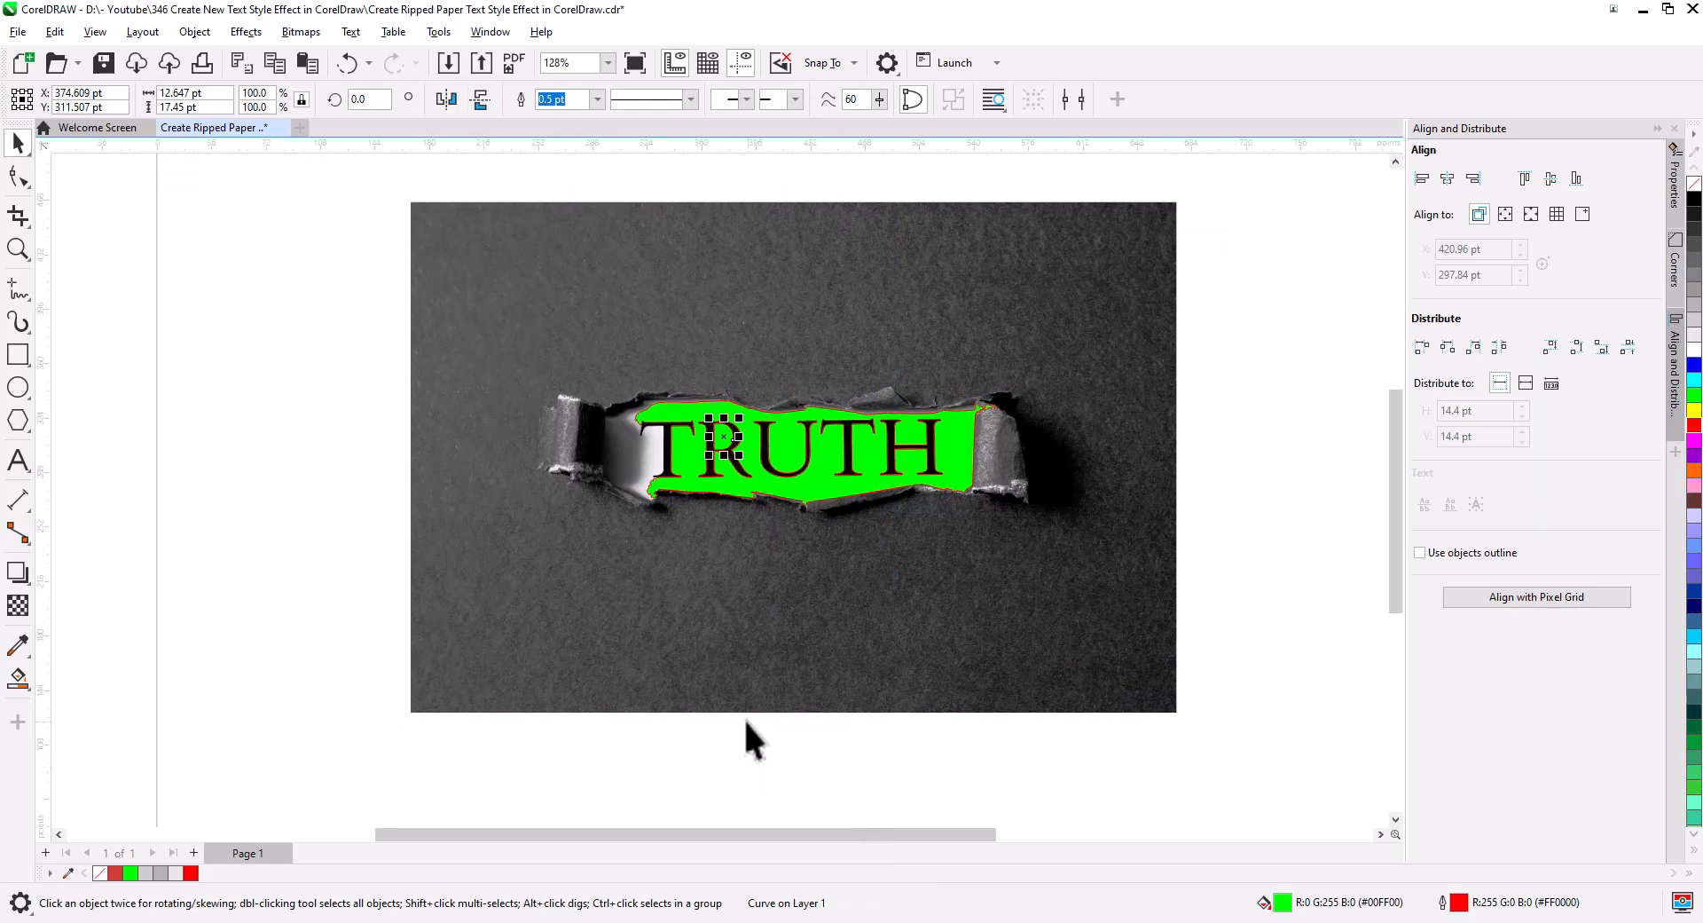
key("Delete")
Draw a freehand curve about 91 pt wide along the upper torn edge, from the right paper curl to above the second T.
scroll(718, 427, "up", 4)
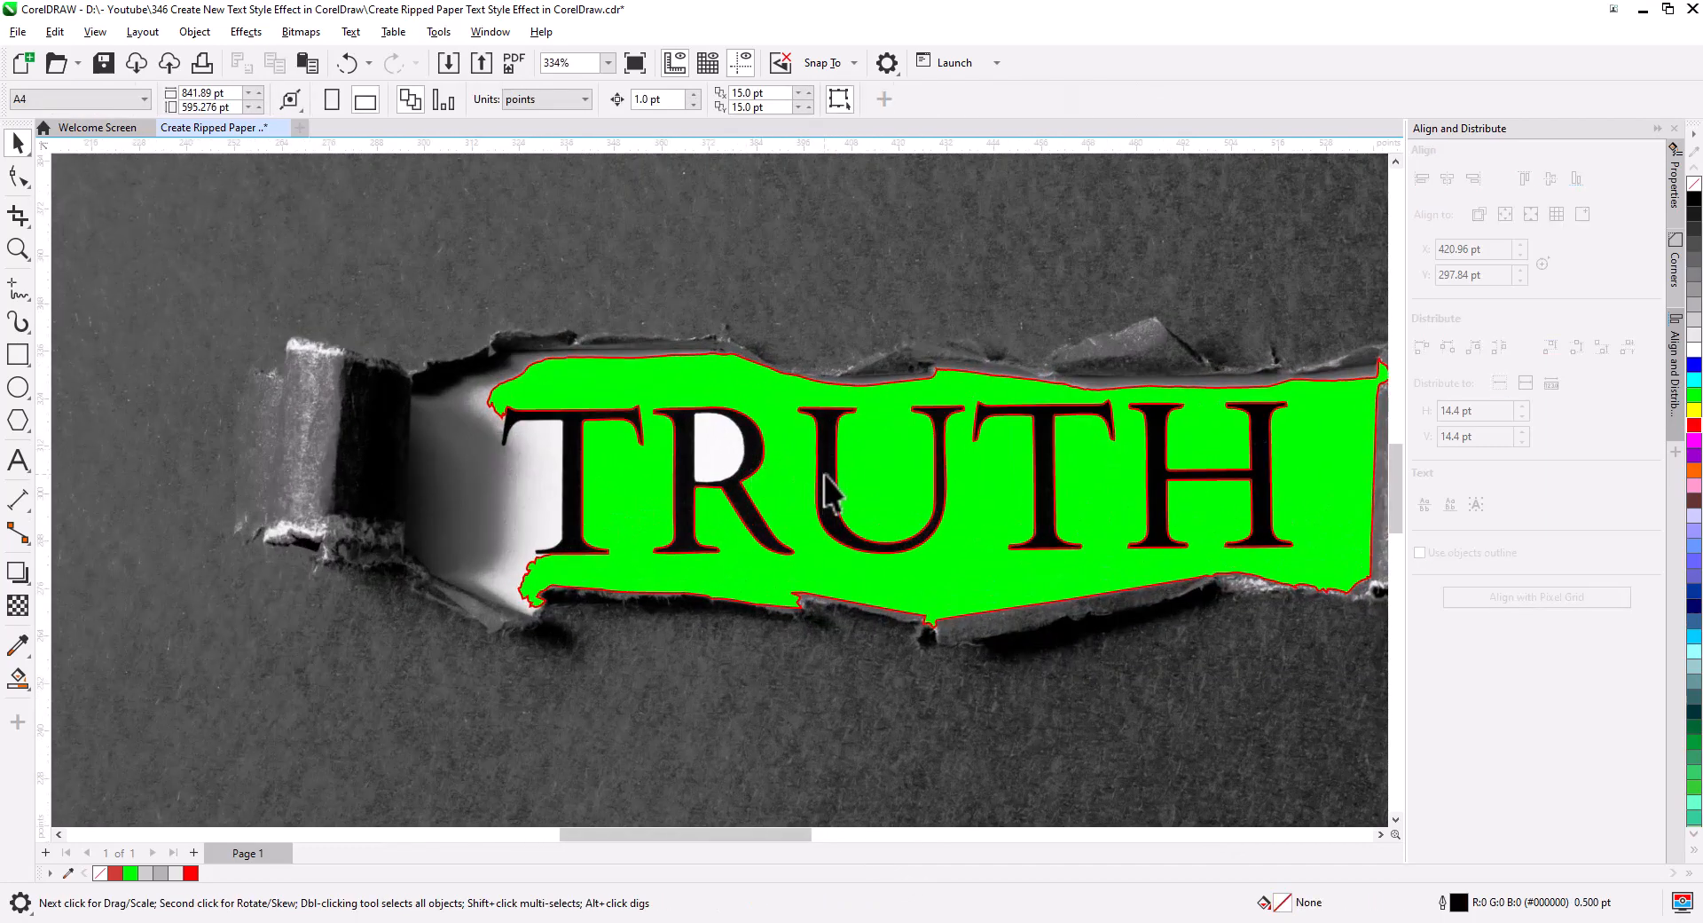
scroll(1122, 568, "up", 3)
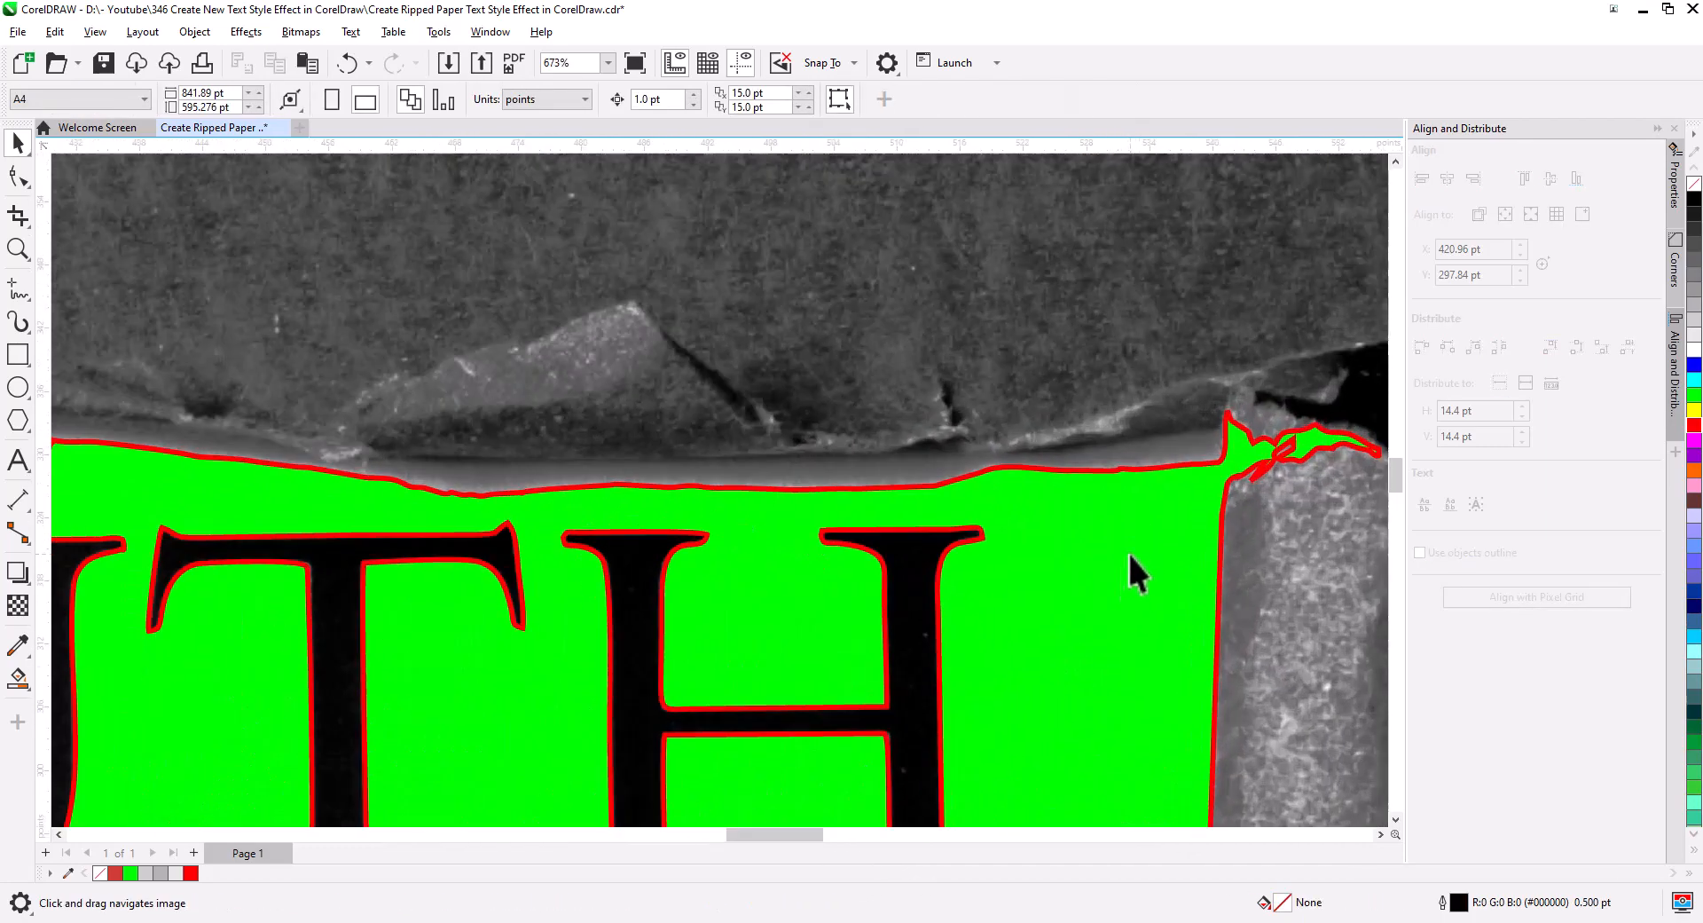
left_click_drag(1129, 571, 1152, 606)
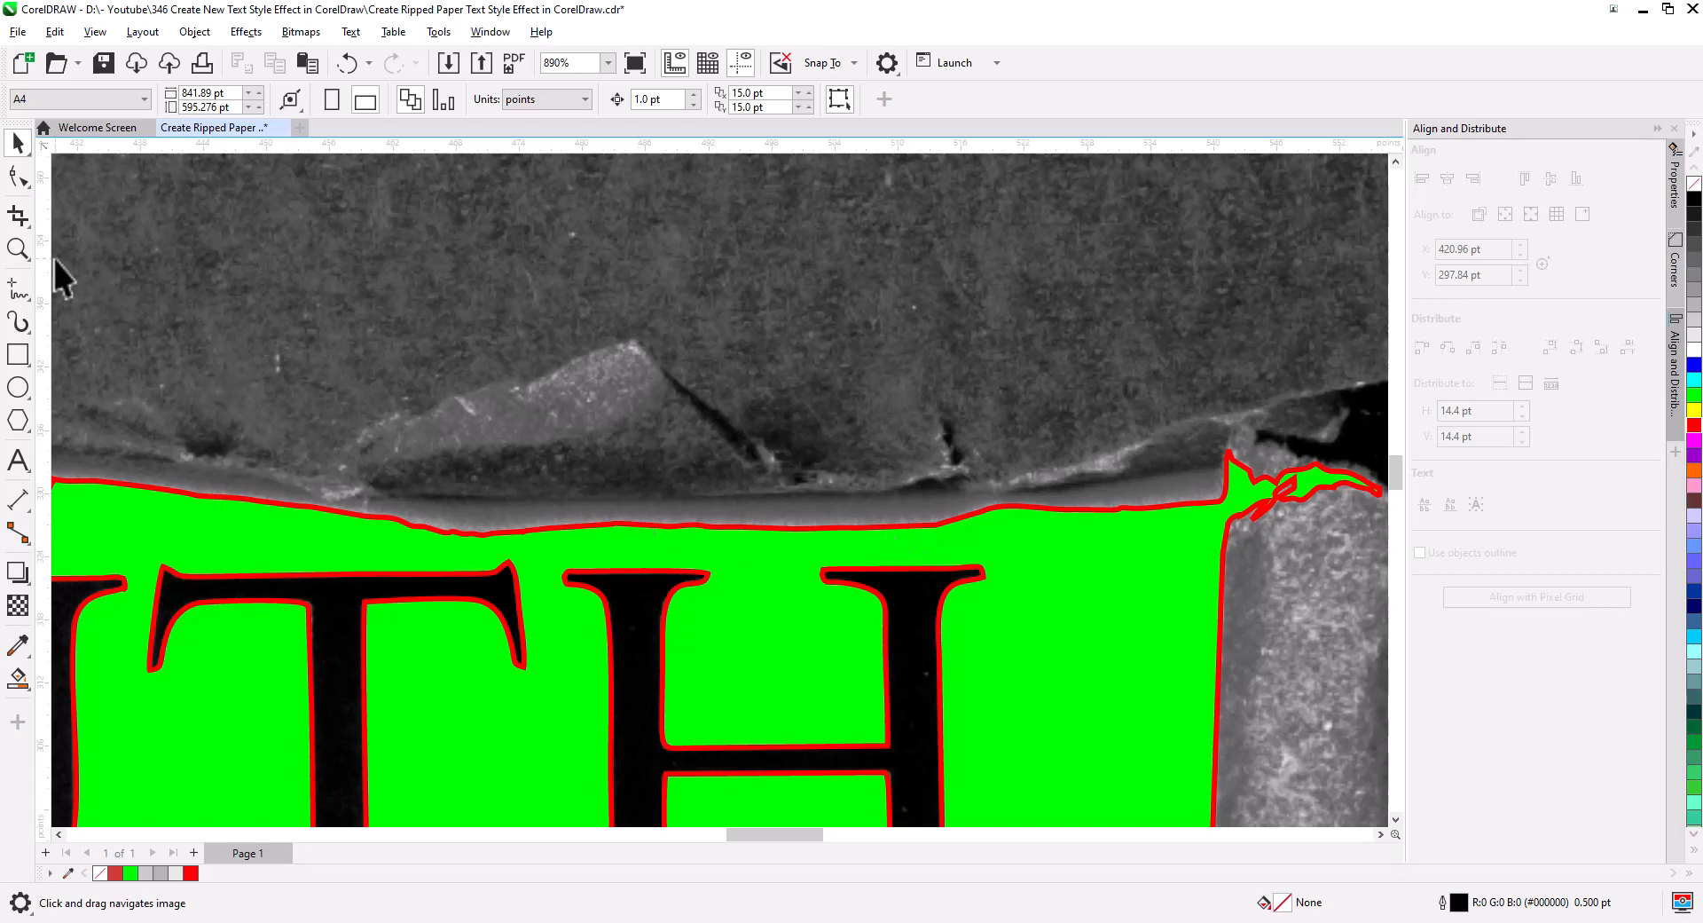
left_click(18, 175)
left_click(1069, 537)
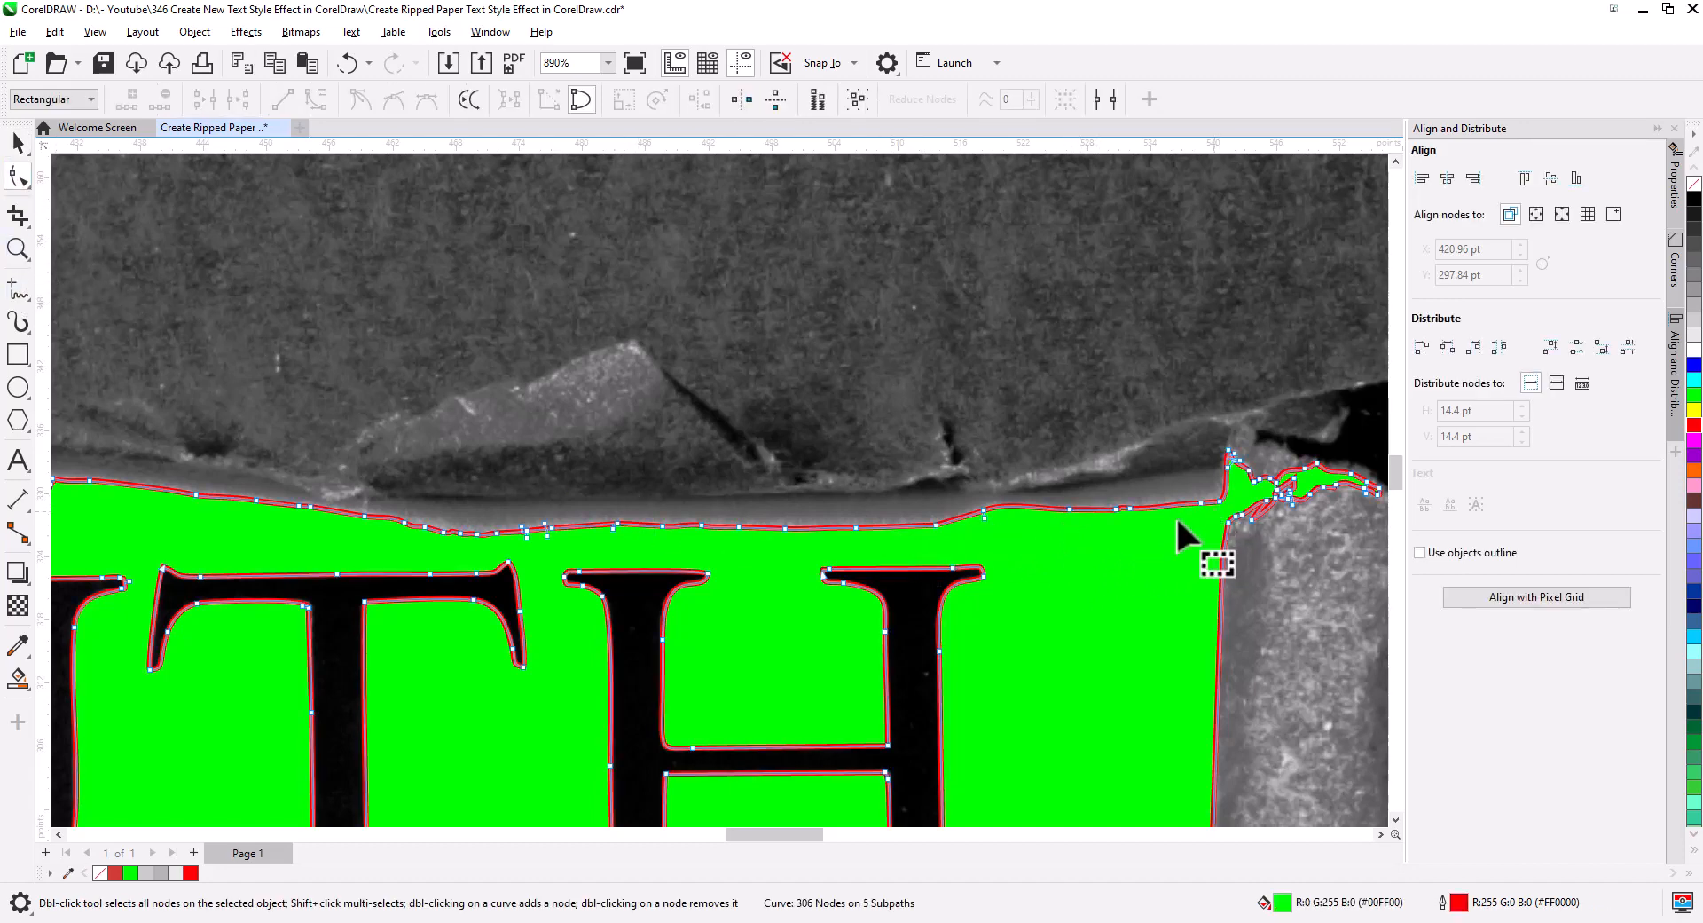
left_click(17, 294)
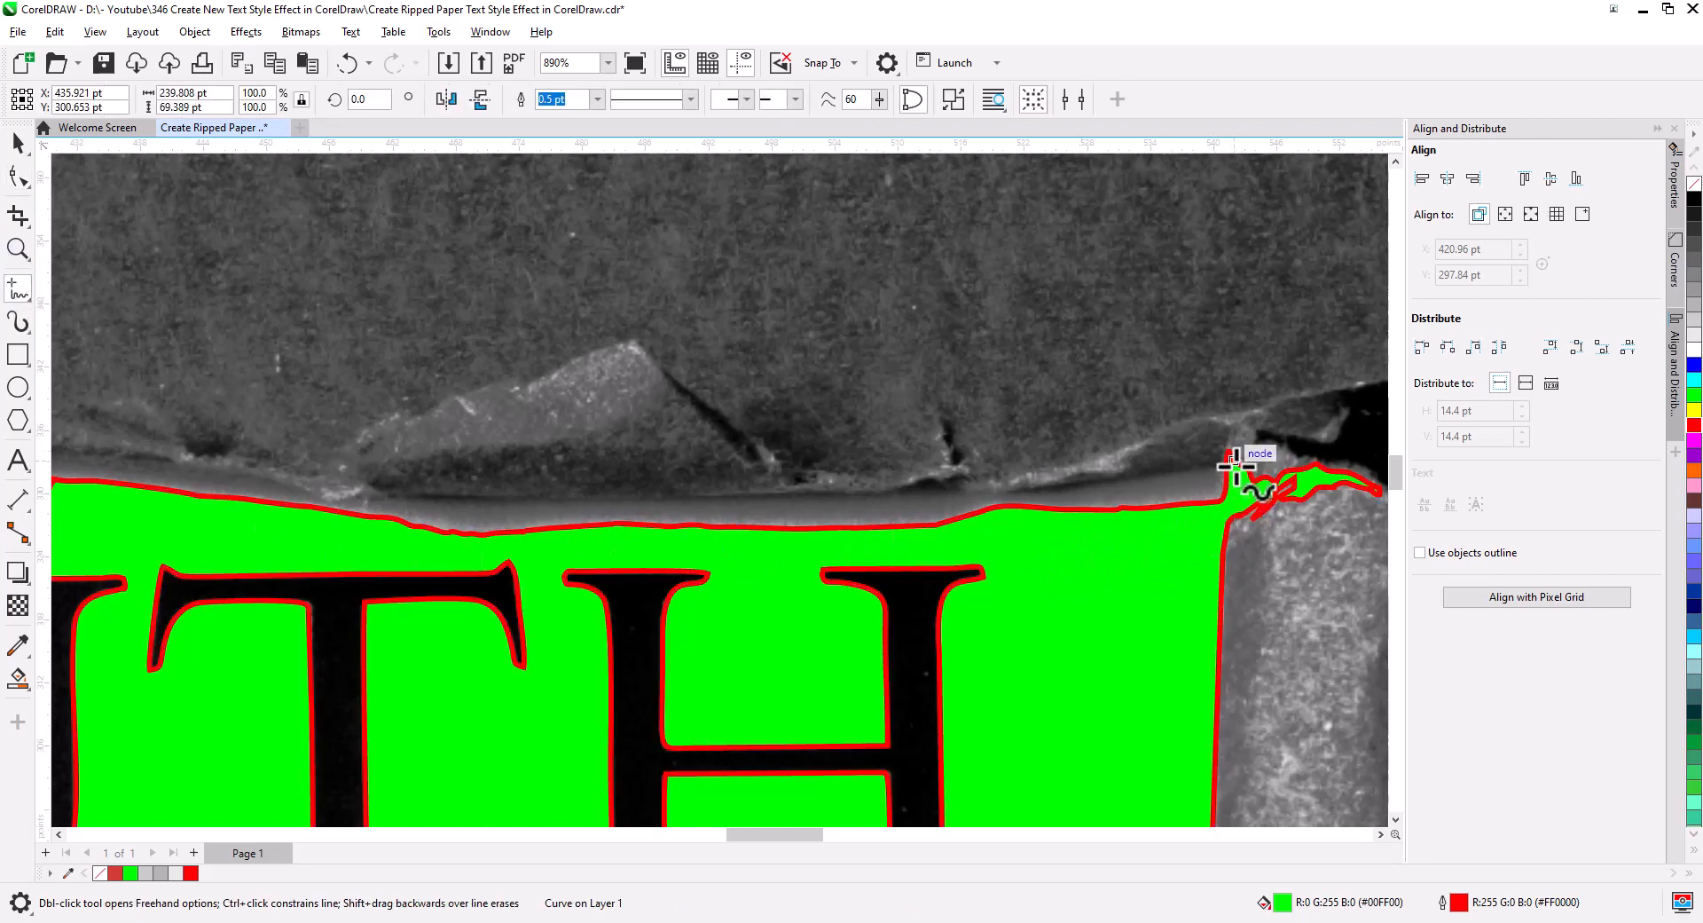
mouse_move(1234, 465)
left_mouse_down()
mouse_move(809, 499)
mouse_move(373, 495)
mouse_move(284, 543)
left_mouse_up()
mouse_move(407, 619)
left_mouse_down()
mouse_move(487, 709)
mouse_move(1224, 771)
left_mouse_up()
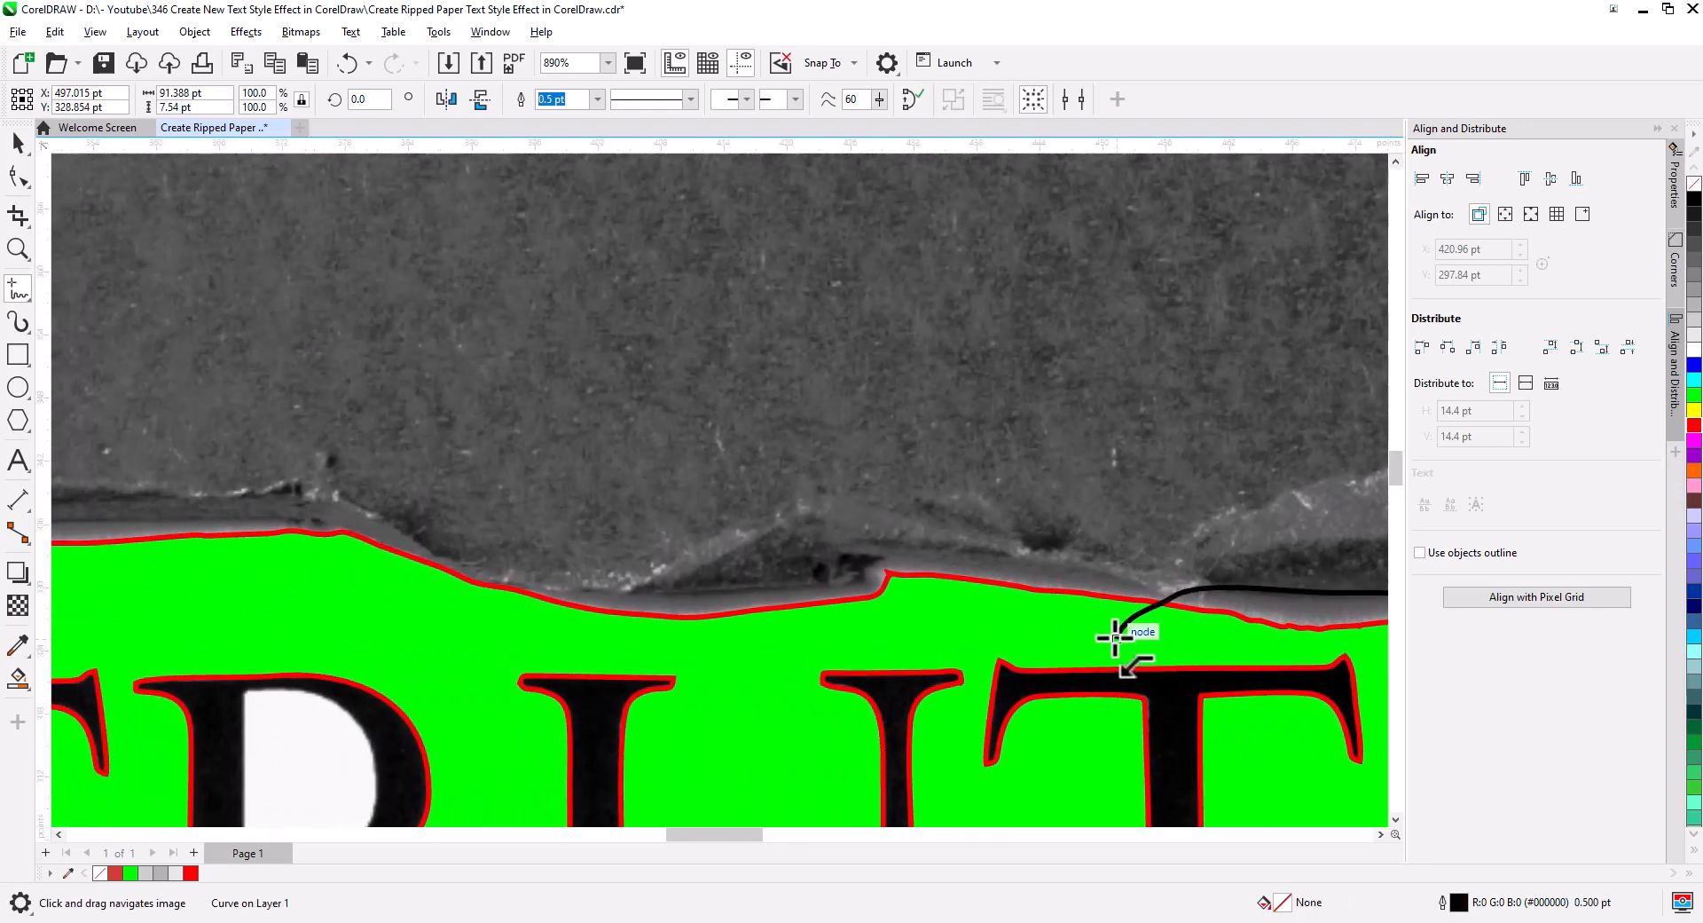
Draw freehand curves about 69 pt and 70 pt wide along the rest of the upper tear toward its left end.
mouse_move(1115, 638)
left_mouse_down()
mouse_move(1056, 709)
mouse_move(1059, 692)
mouse_move(1113, 681)
mouse_move(1077, 659)
mouse_move(832, 622)
mouse_move(779, 649)
mouse_move(492, 662)
mouse_move(399, 692)
left_mouse_up()
mouse_move(608, 787)
left_mouse_down()
mouse_move(955, 806)
mouse_move(1212, 772)
left_mouse_up()
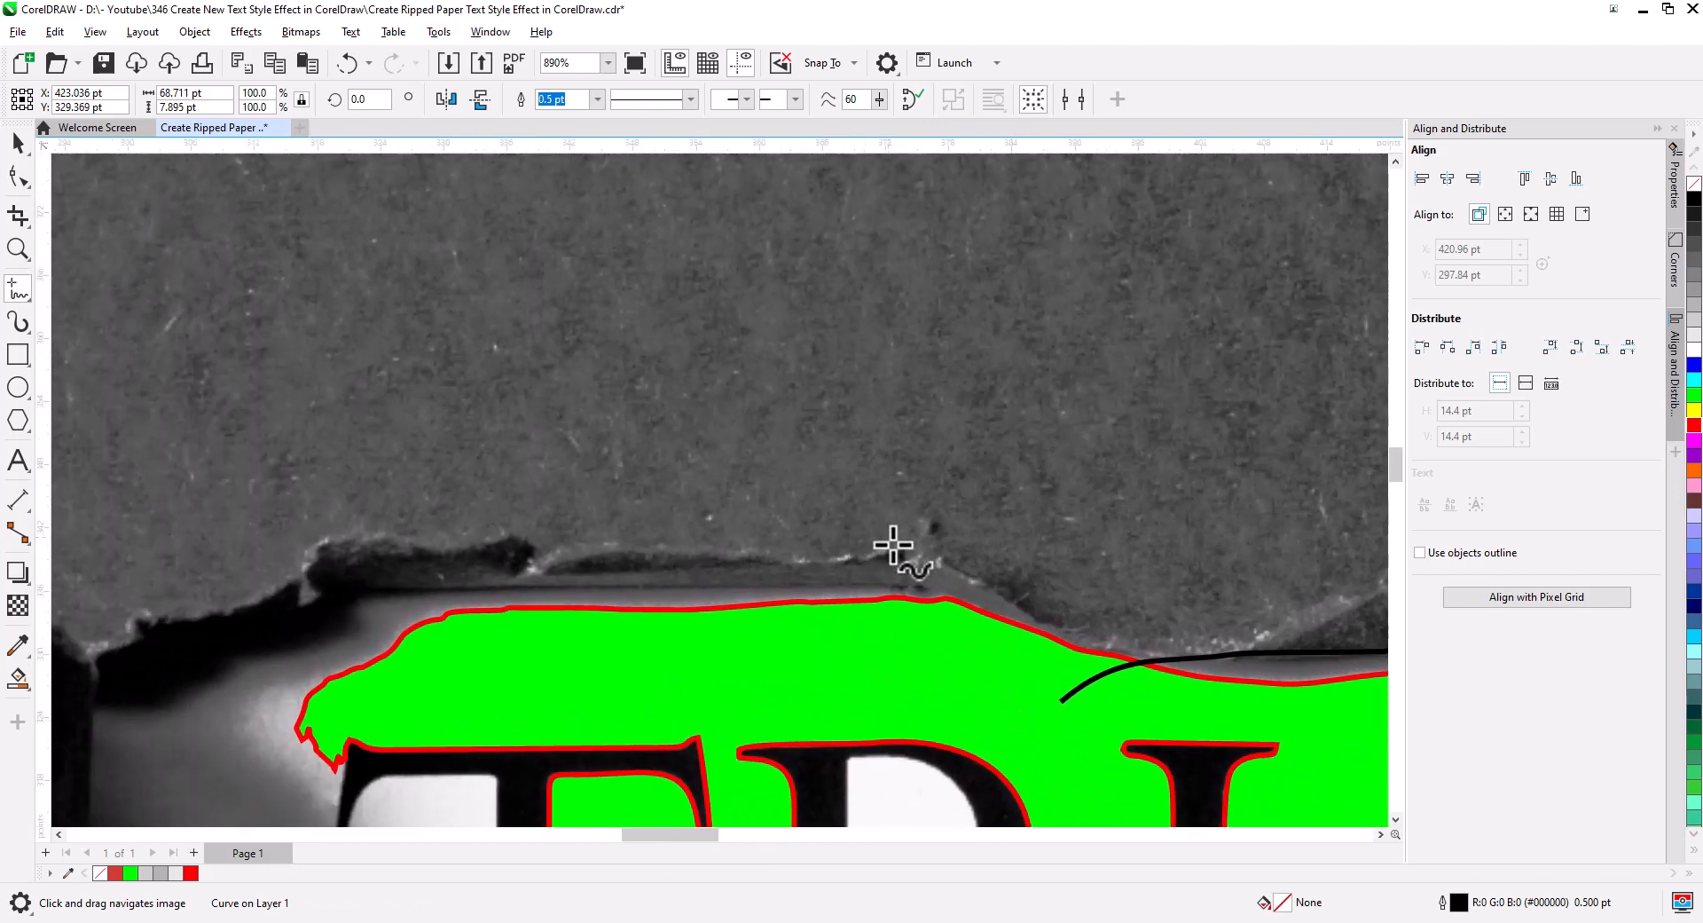
mouse_move(972, 621)
left_mouse_down()
mouse_move(932, 593)
mouse_move(577, 581)
mouse_move(369, 592)
mouse_move(249, 636)
mouse_move(742, 689)
mouse_move(1064, 550)
left_mouse_up()
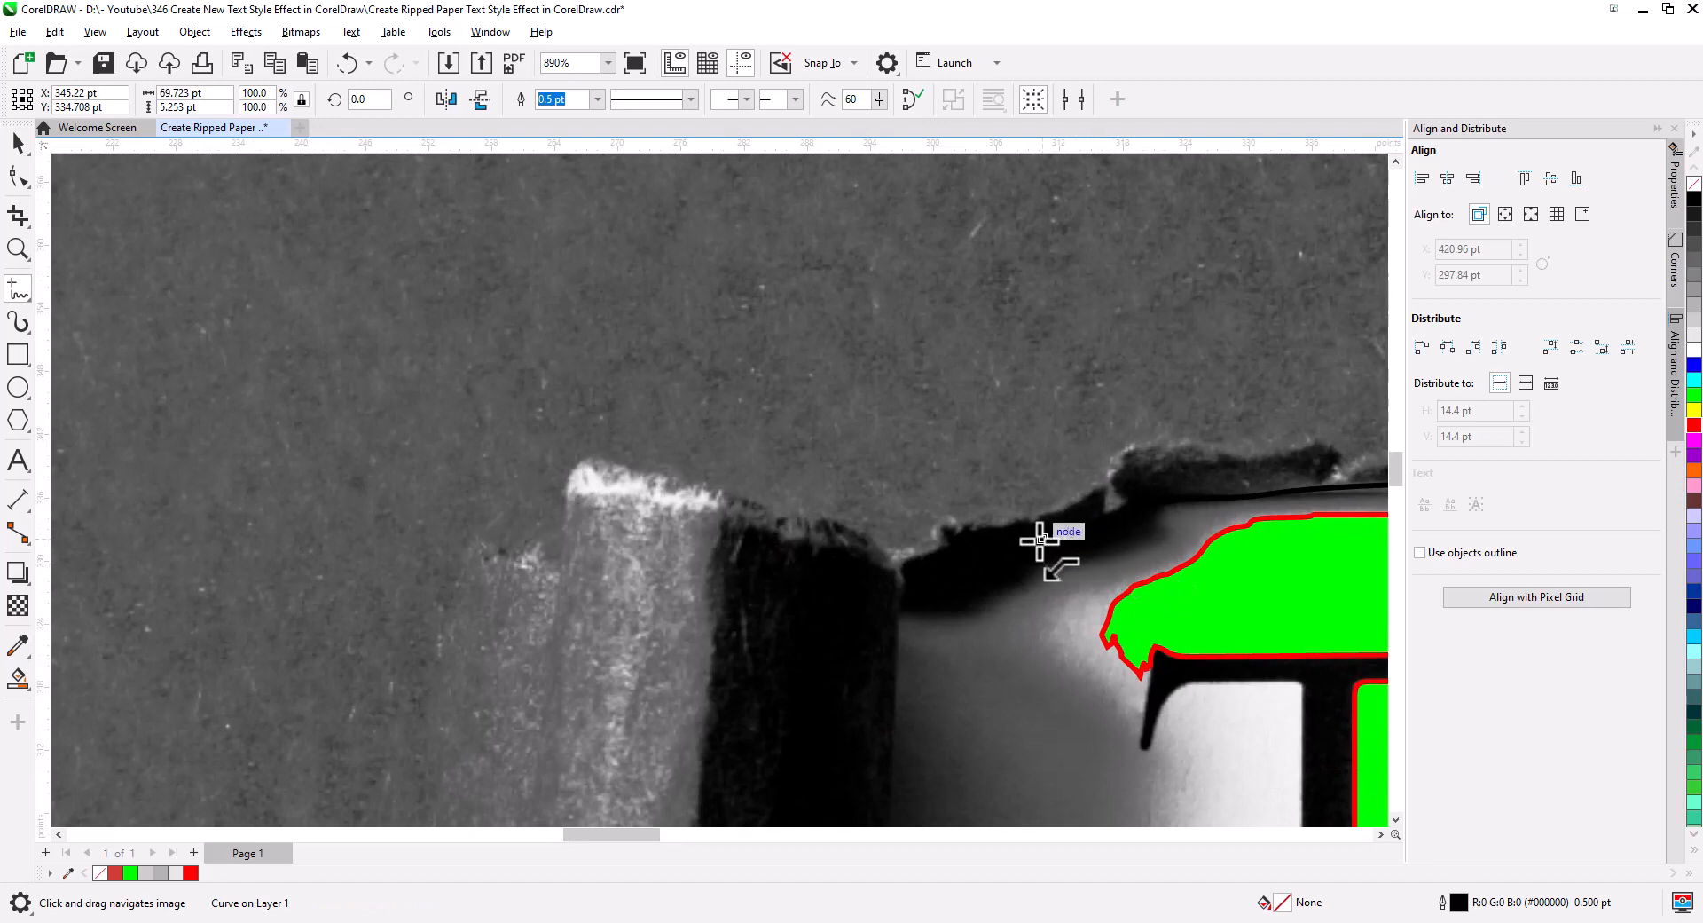
Draw a freehand curve around the opening's left end, about 85 by 68 pt, down to the green shape's lower corner.
mouse_move(1040, 538)
left_mouse_down()
mouse_move(913, 577)
mouse_move(905, 692)
mouse_move(943, 437)
mouse_move(901, 243)
mouse_move(872, 287)
left_mouse_up()
mouse_move(800, 241)
left_mouse_down()
mouse_move(786, 554)
mouse_move(897, 650)
left_mouse_up()
mouse_move(928, 634)
left_mouse_down()
mouse_move(546, 303)
mouse_move(494, 274)
mouse_move(454, 292)
mouse_move(639, 374)
mouse_move(677, 378)
mouse_move(689, 338)
left_mouse_up()
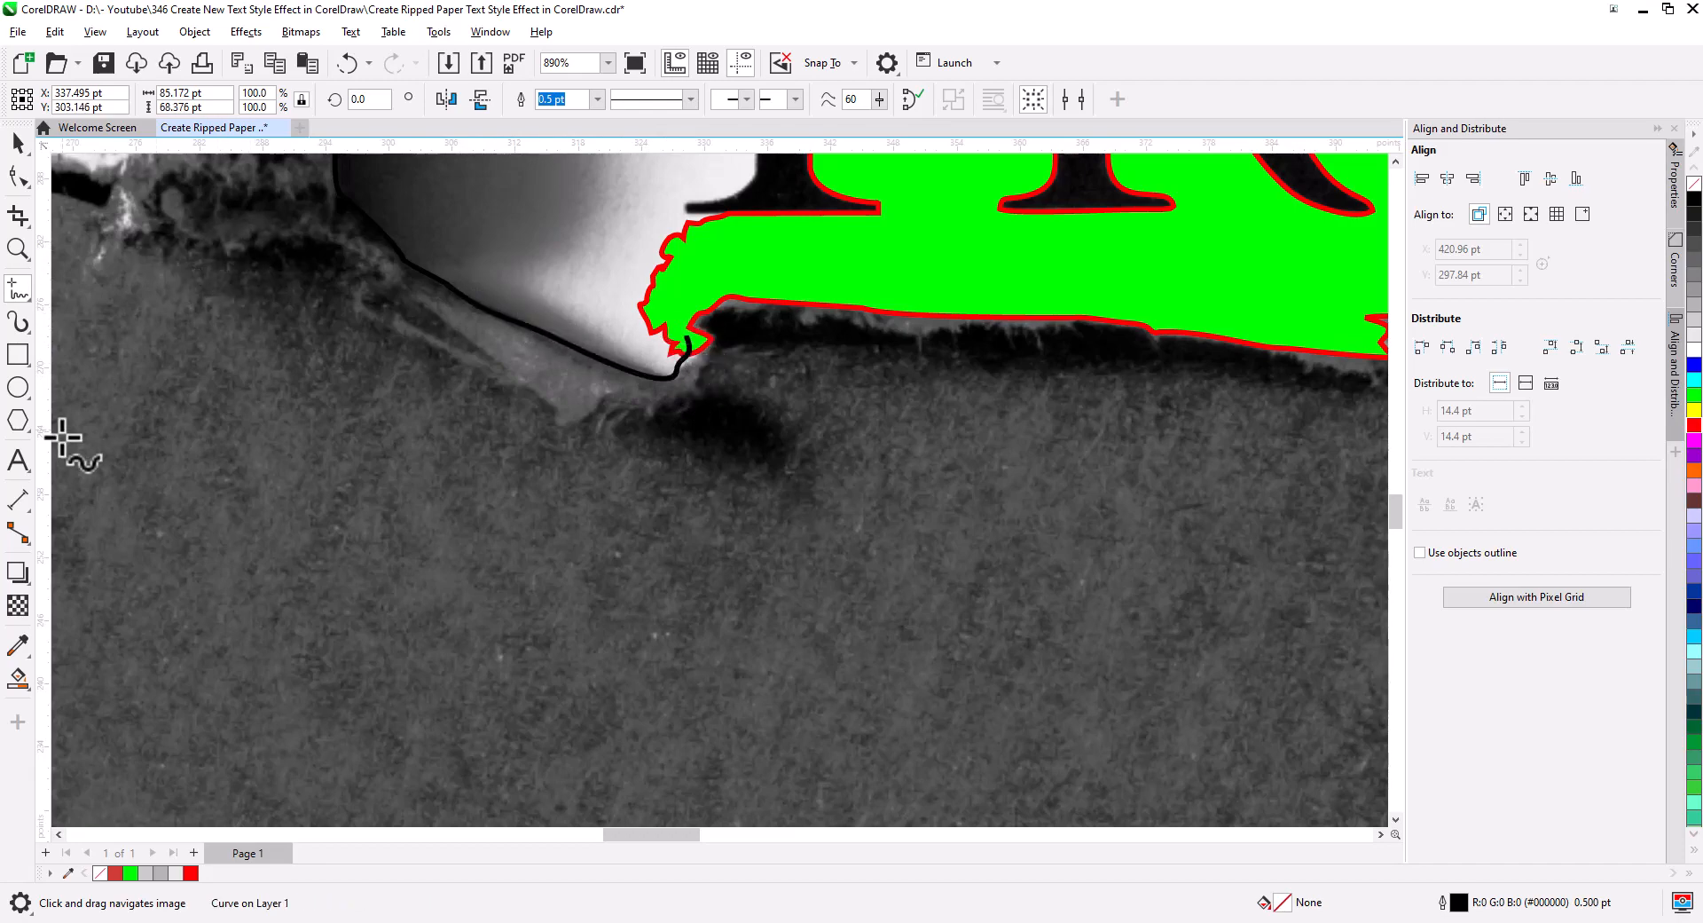
Smart-fill the enclosed gap at the opening's left end and the two slivers along the upper tear in yellow-green (C25 M0 Y100 K0).
left_click(19, 676)
left_click(585, 242)
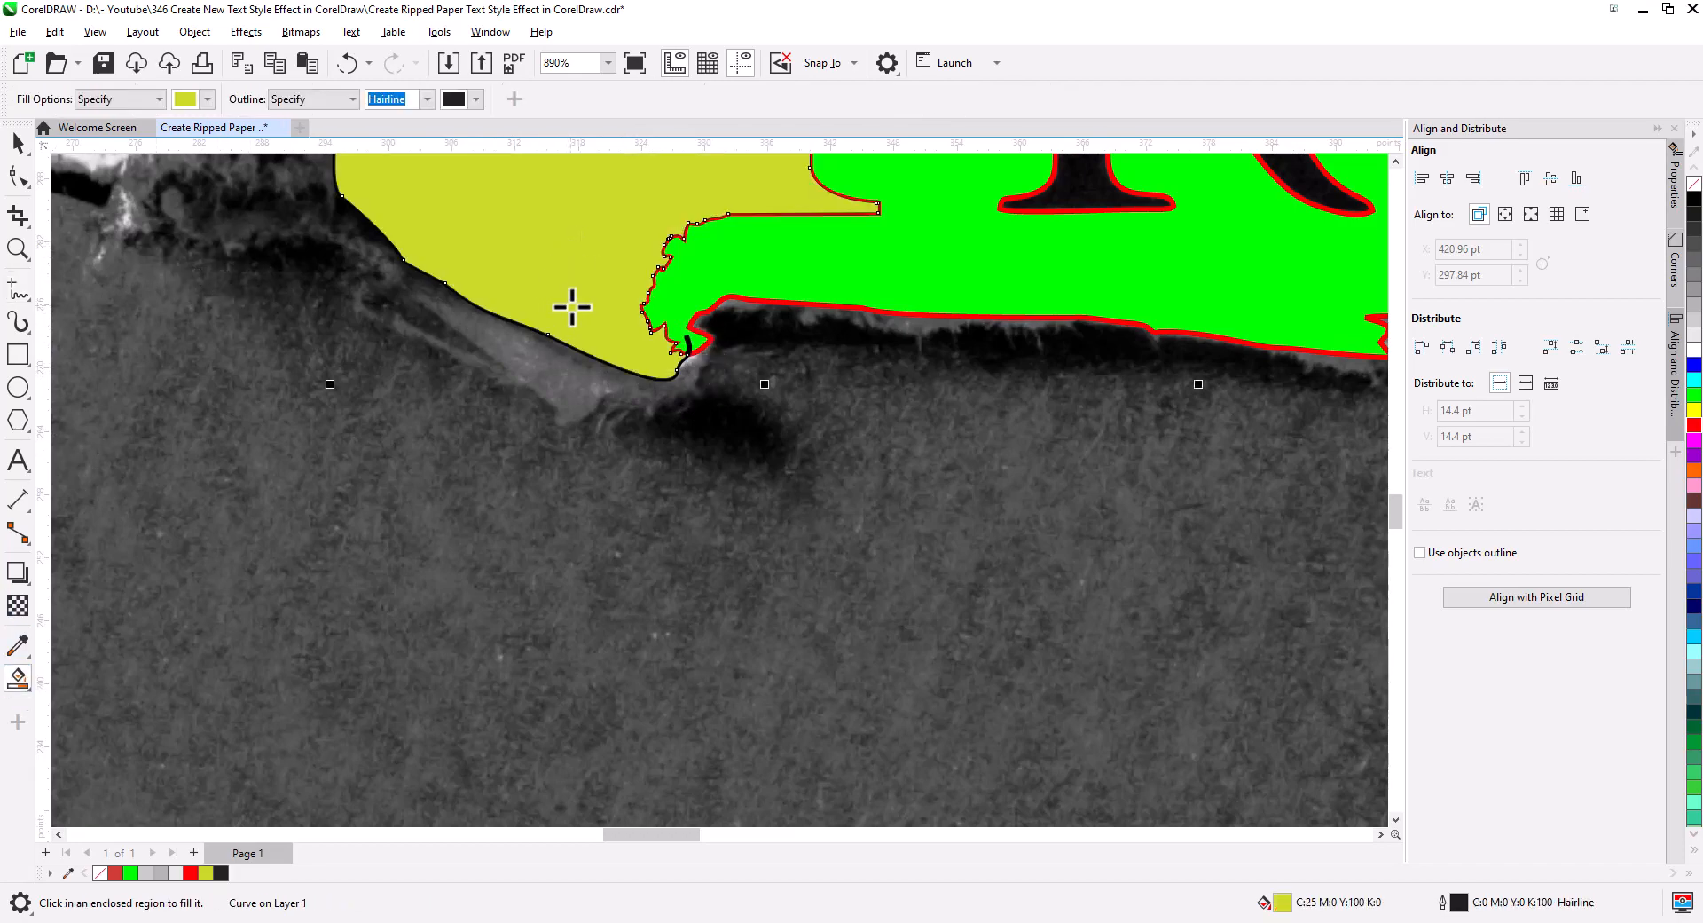
scroll(700, 285, "down", 3)
left_click_drag(575, 655, 535, 646)
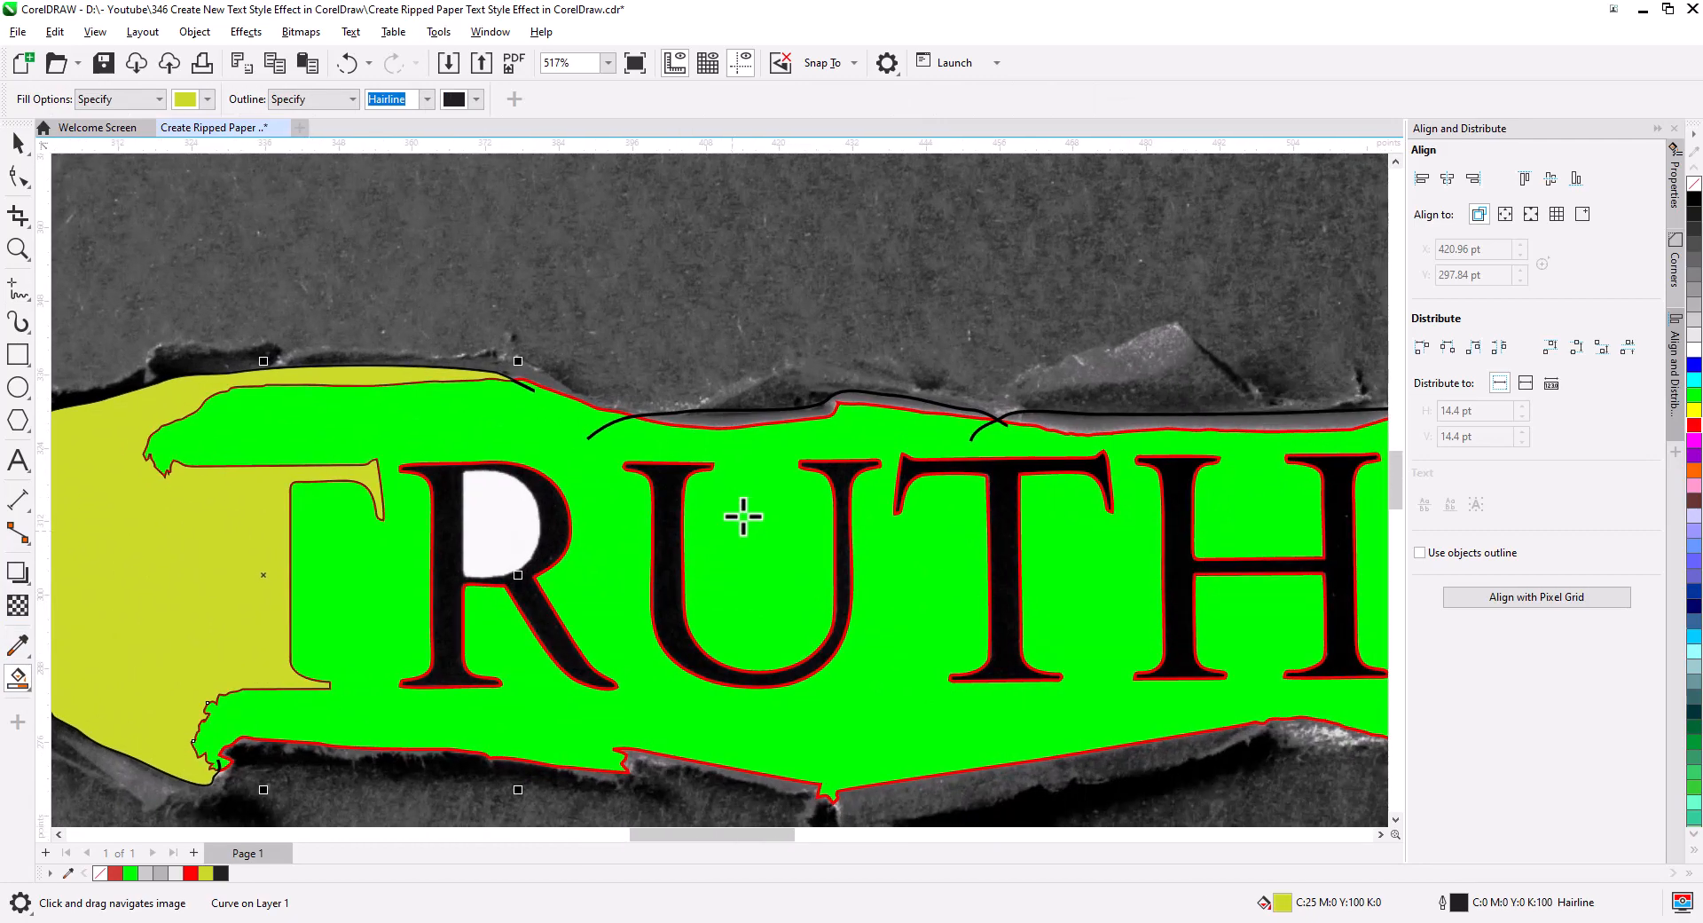
left_click(746, 424)
left_click(1053, 423)
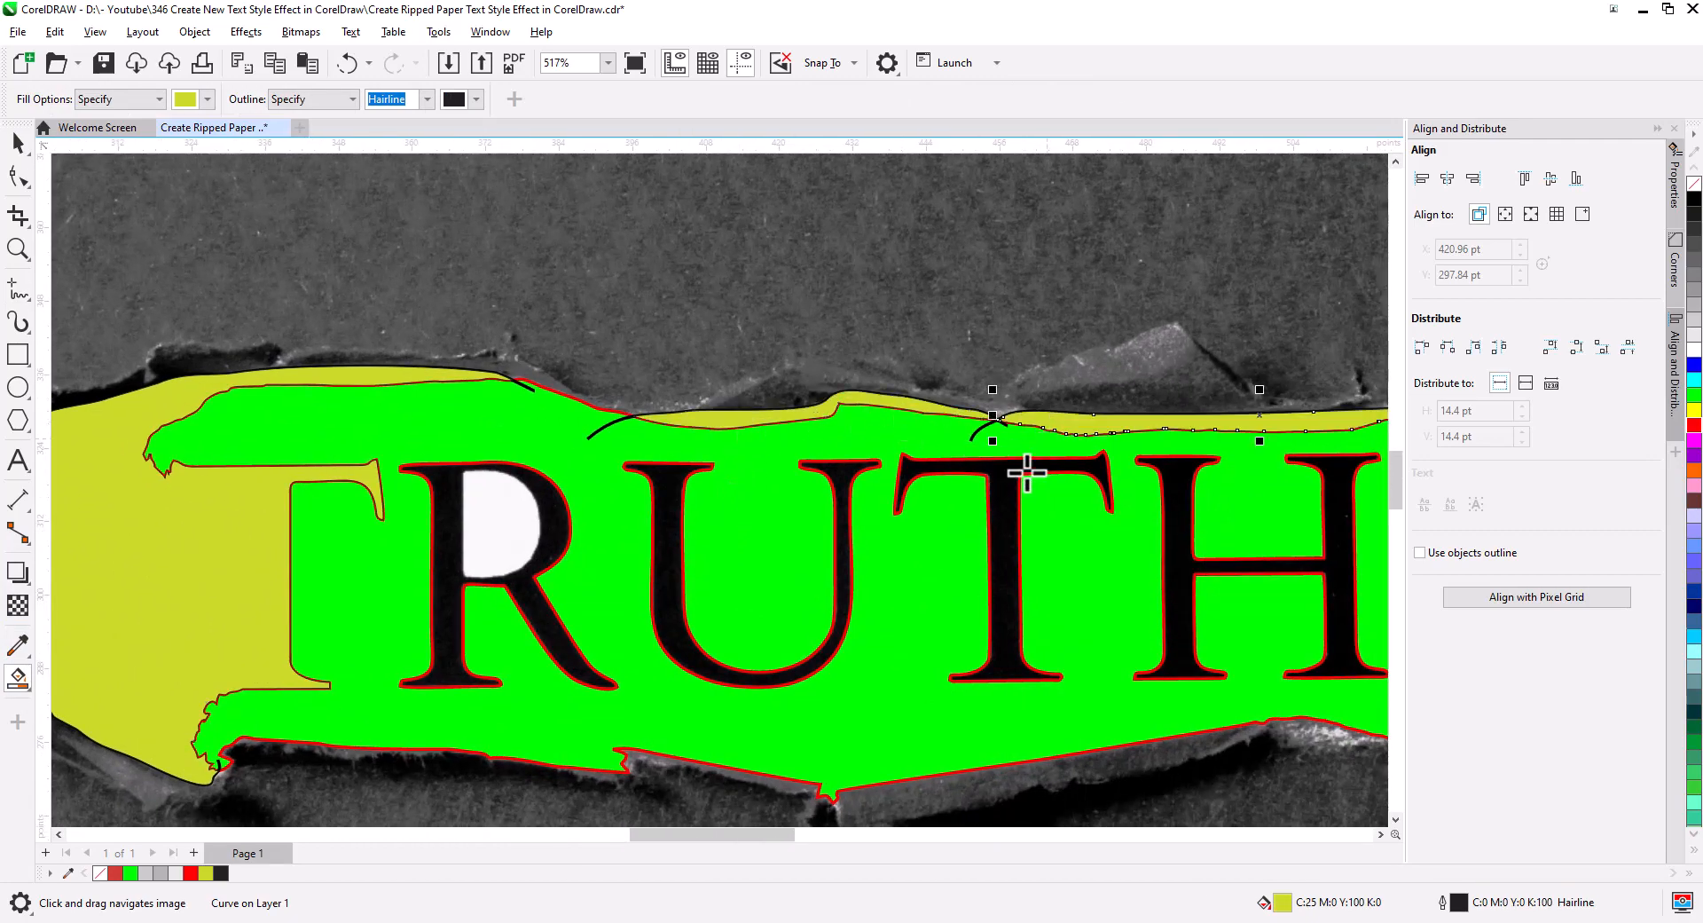
Smart-fill the letters R, U, T and H in the same yellow-green.
left_click_drag(958, 550, 862, 497)
left_click(417, 545)
left_click_drag(568, 576, 444, 506)
left_click(445, 506)
left_click(785, 526)
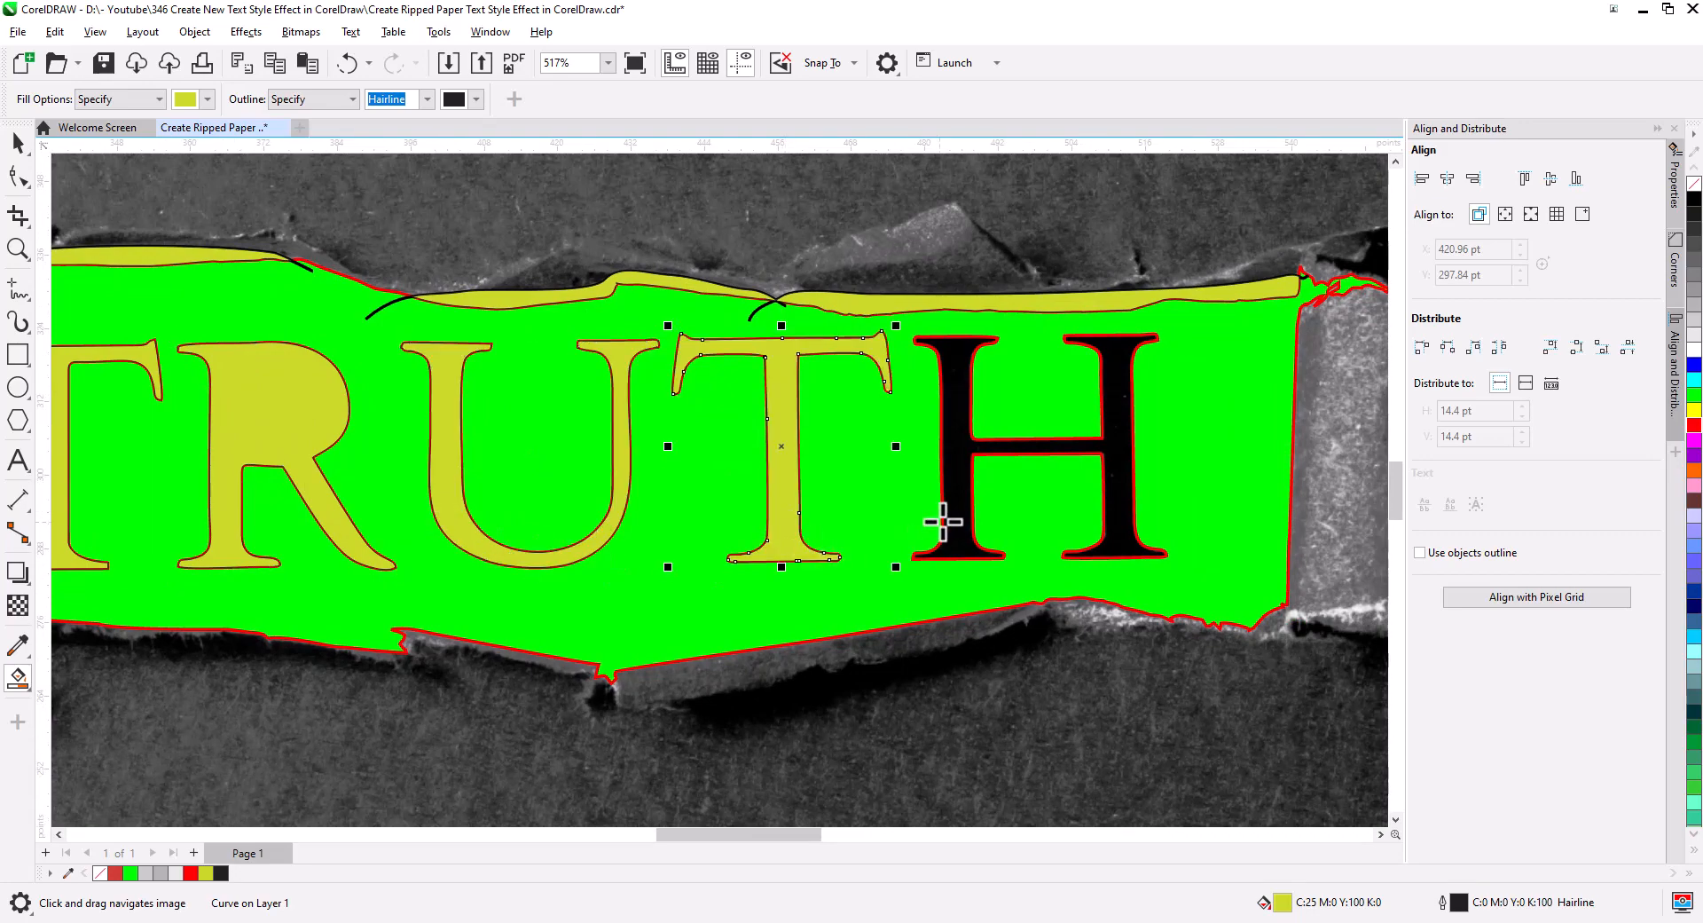
left_click(957, 513)
left_click_drag(1038, 521, 692, 570)
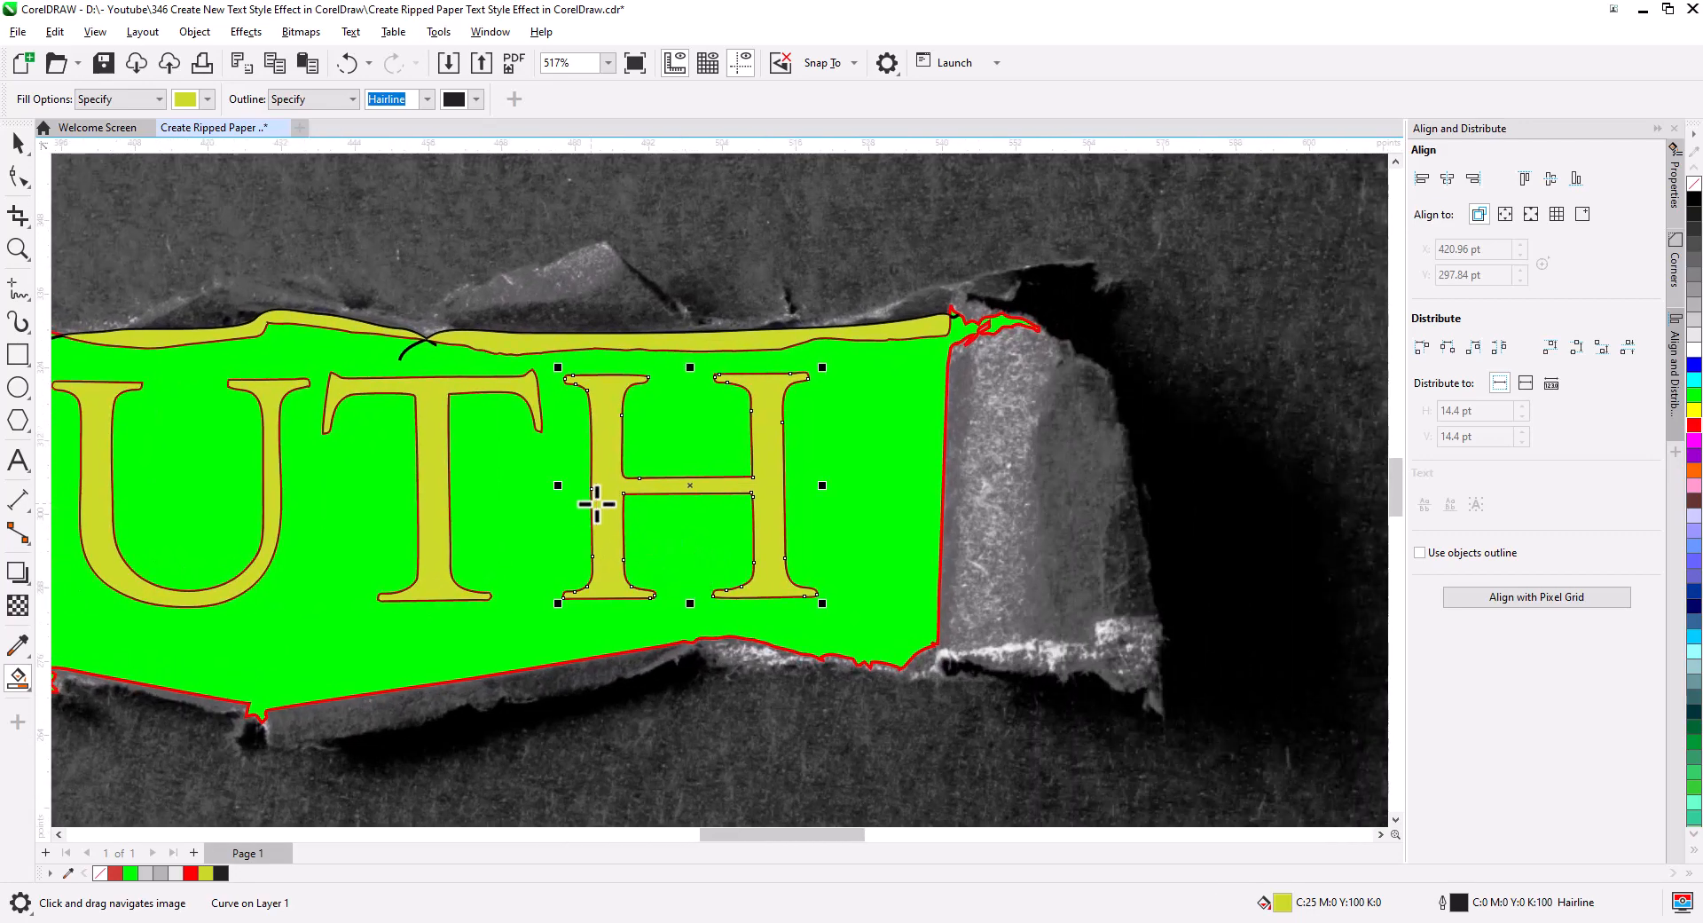
Weld the yellow-green area at the left end with the green traced shape.
scroll(660, 549, "down", 3)
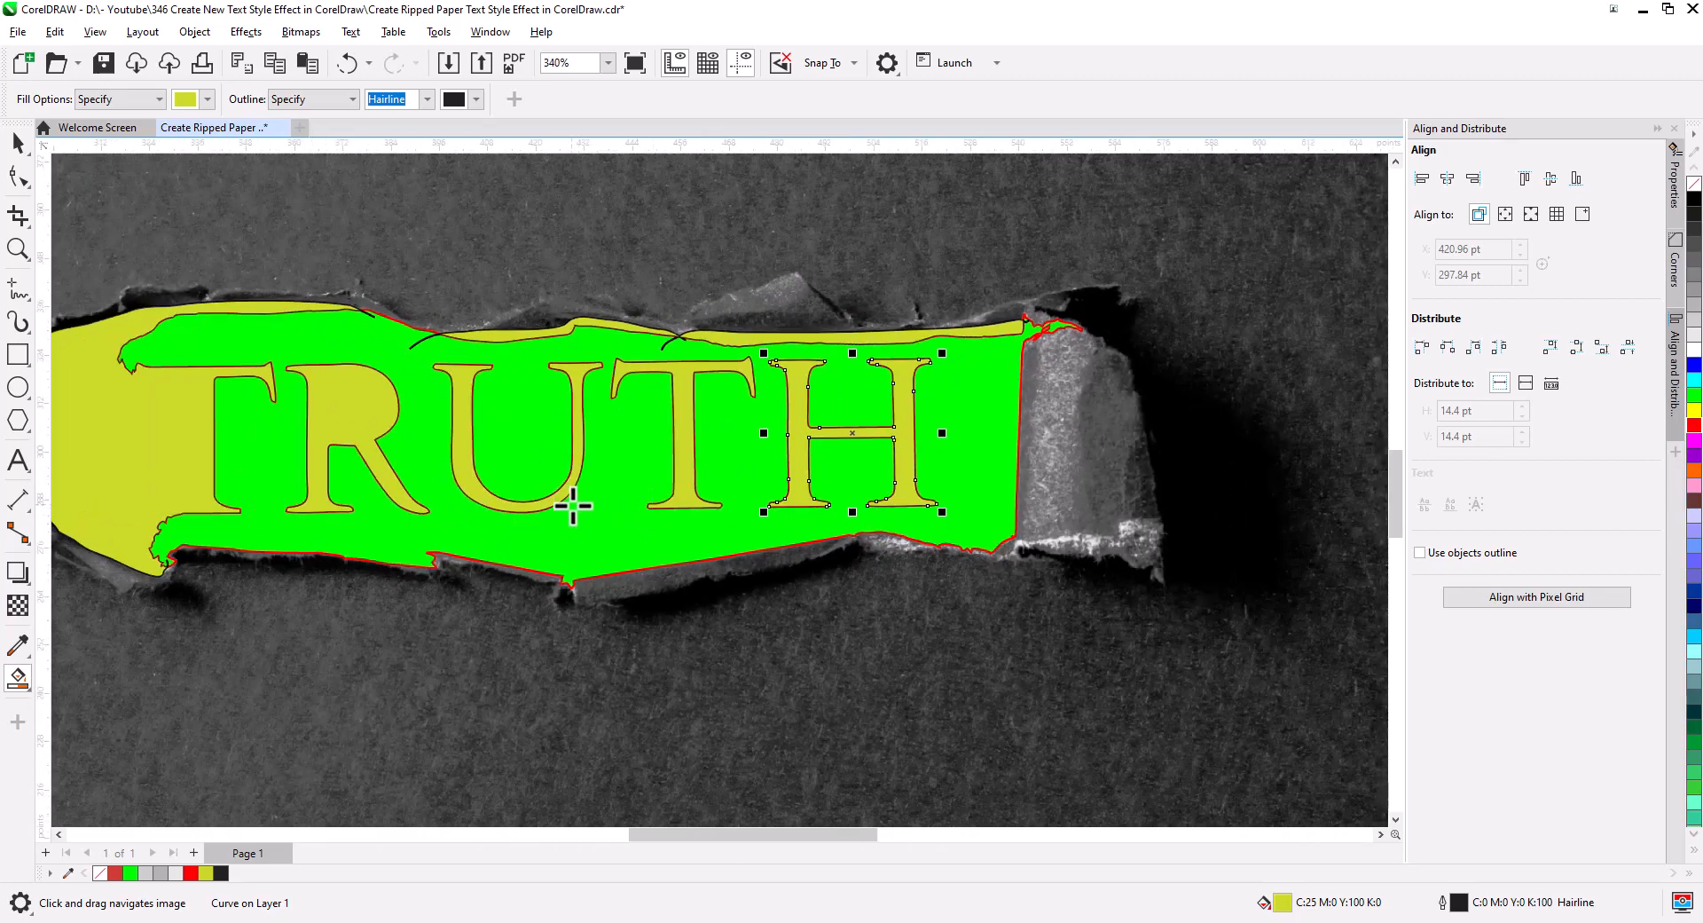
left_click_drag(570, 503, 704, 550)
scroll(704, 550, "down", 3)
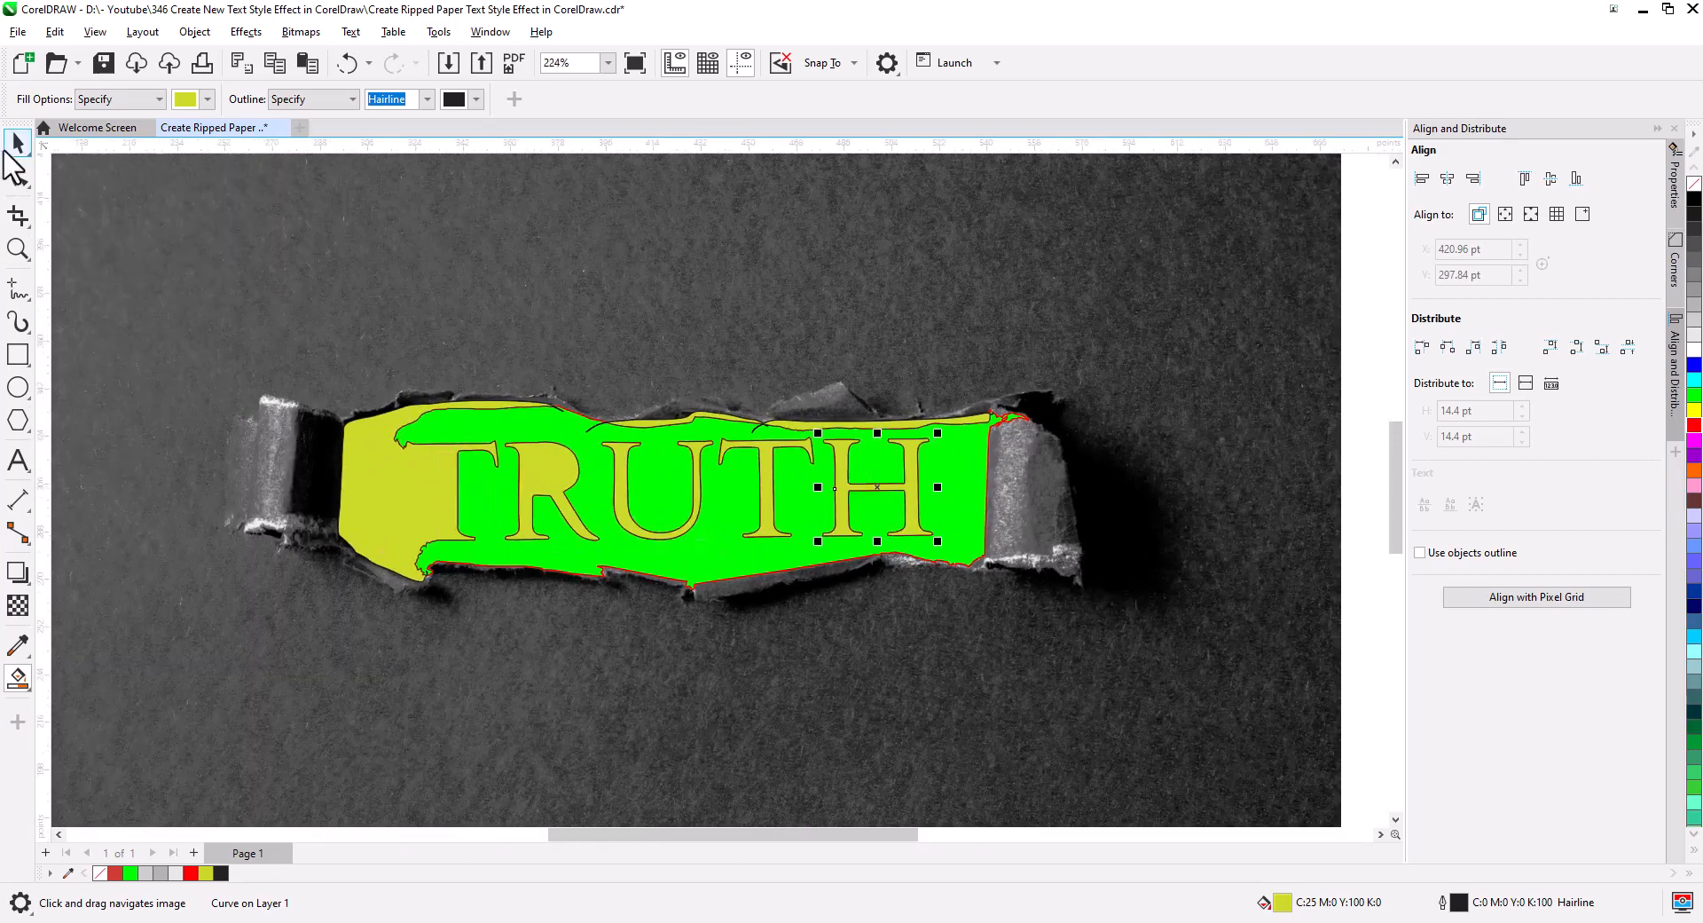
left_click(16, 144)
left_click(416, 521)
left_click(497, 506, "shift")
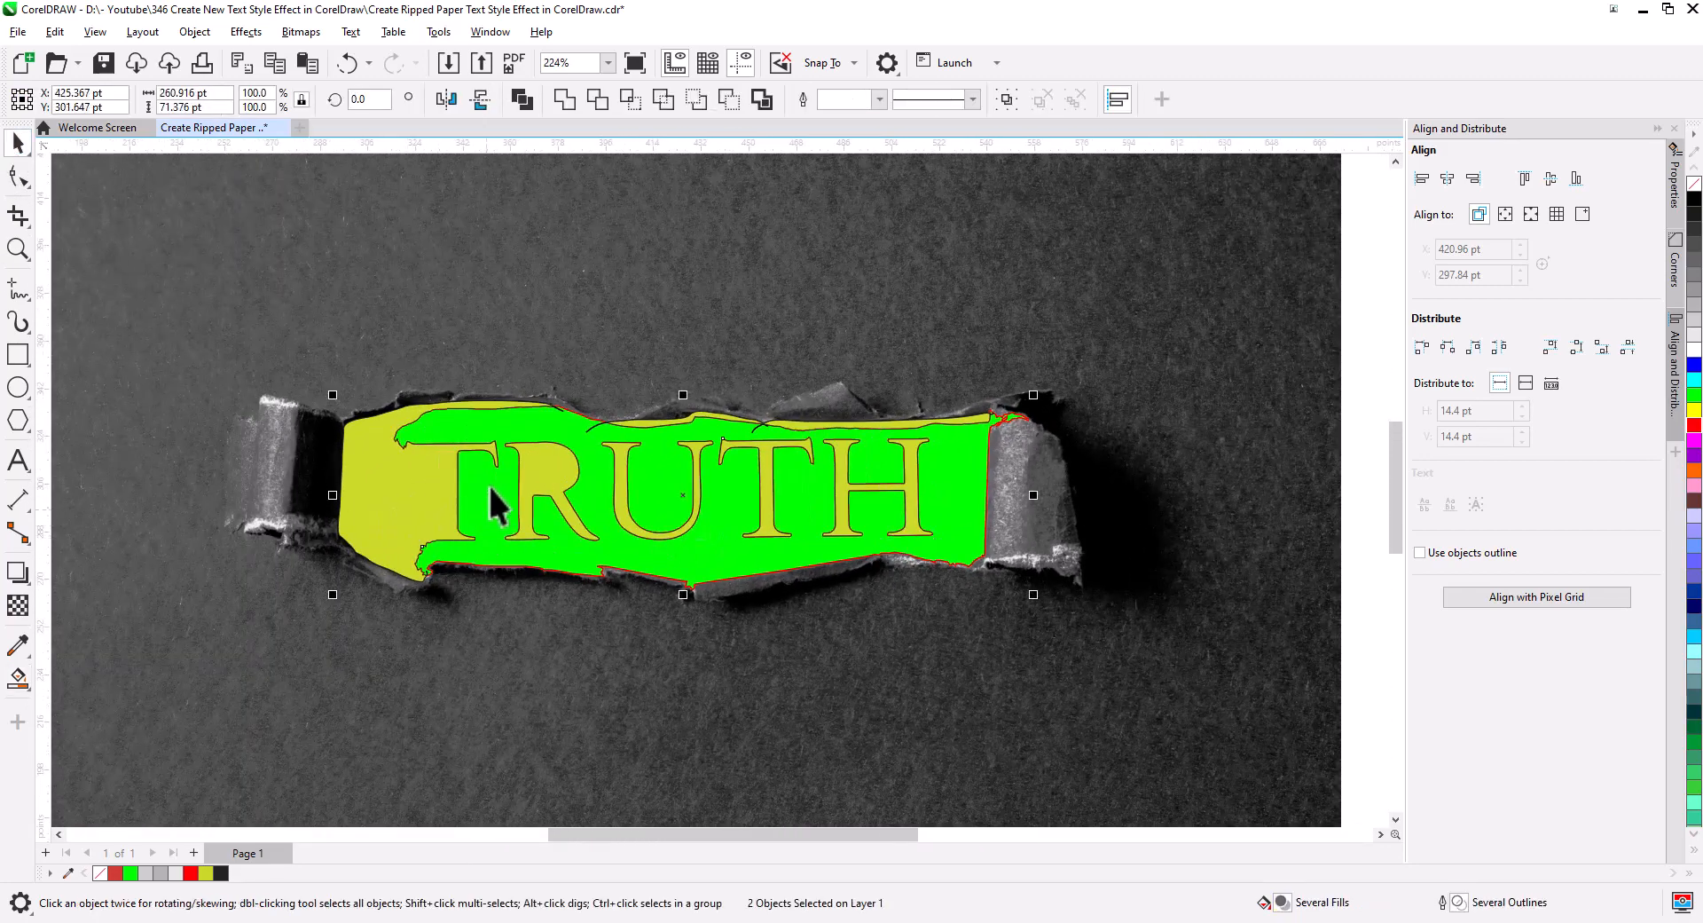
left_click(566, 99)
left_click(518, 284)
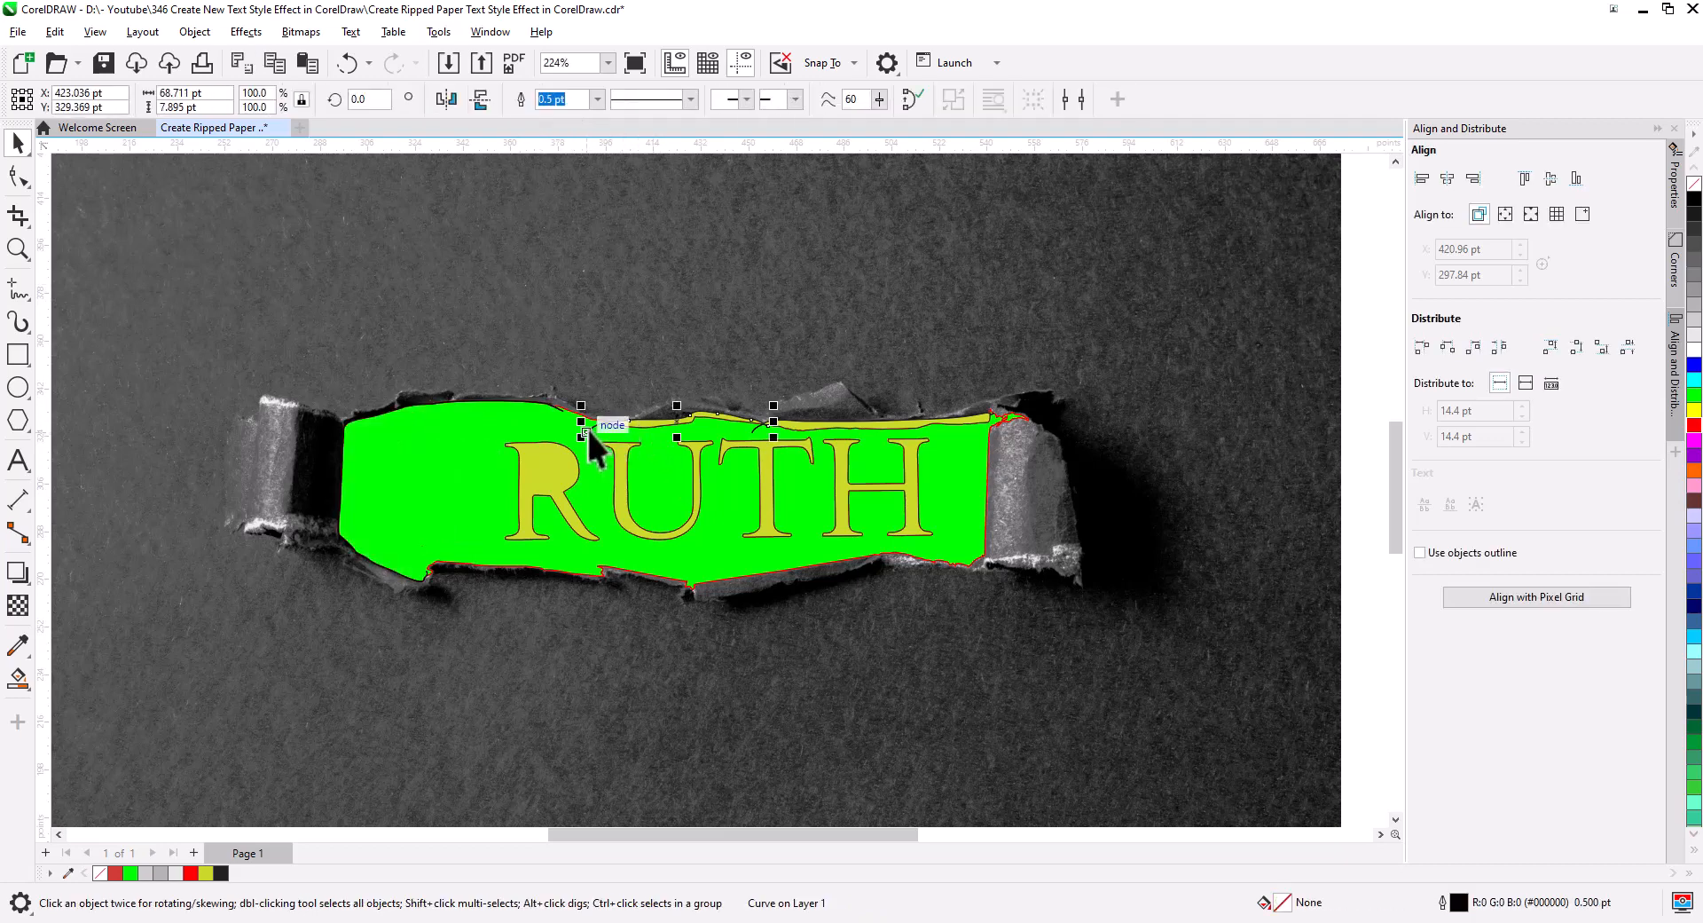
Delete the leftover freehand strokes along the upper tear.
key("Escape")
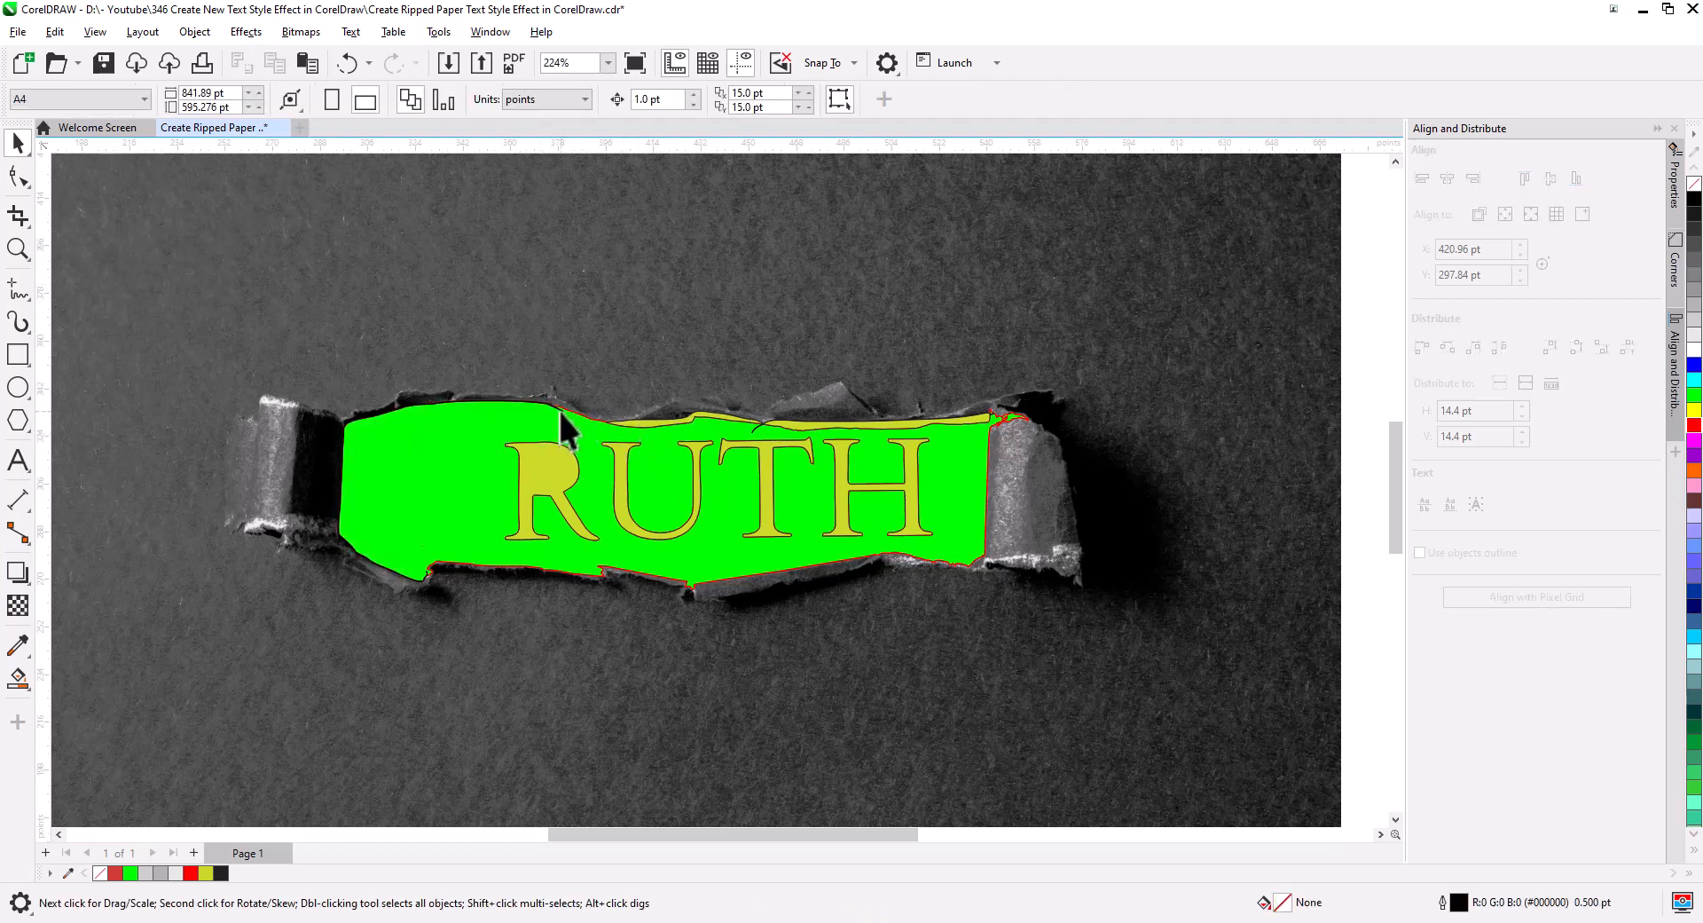
left_click(560, 411)
key("Delete")
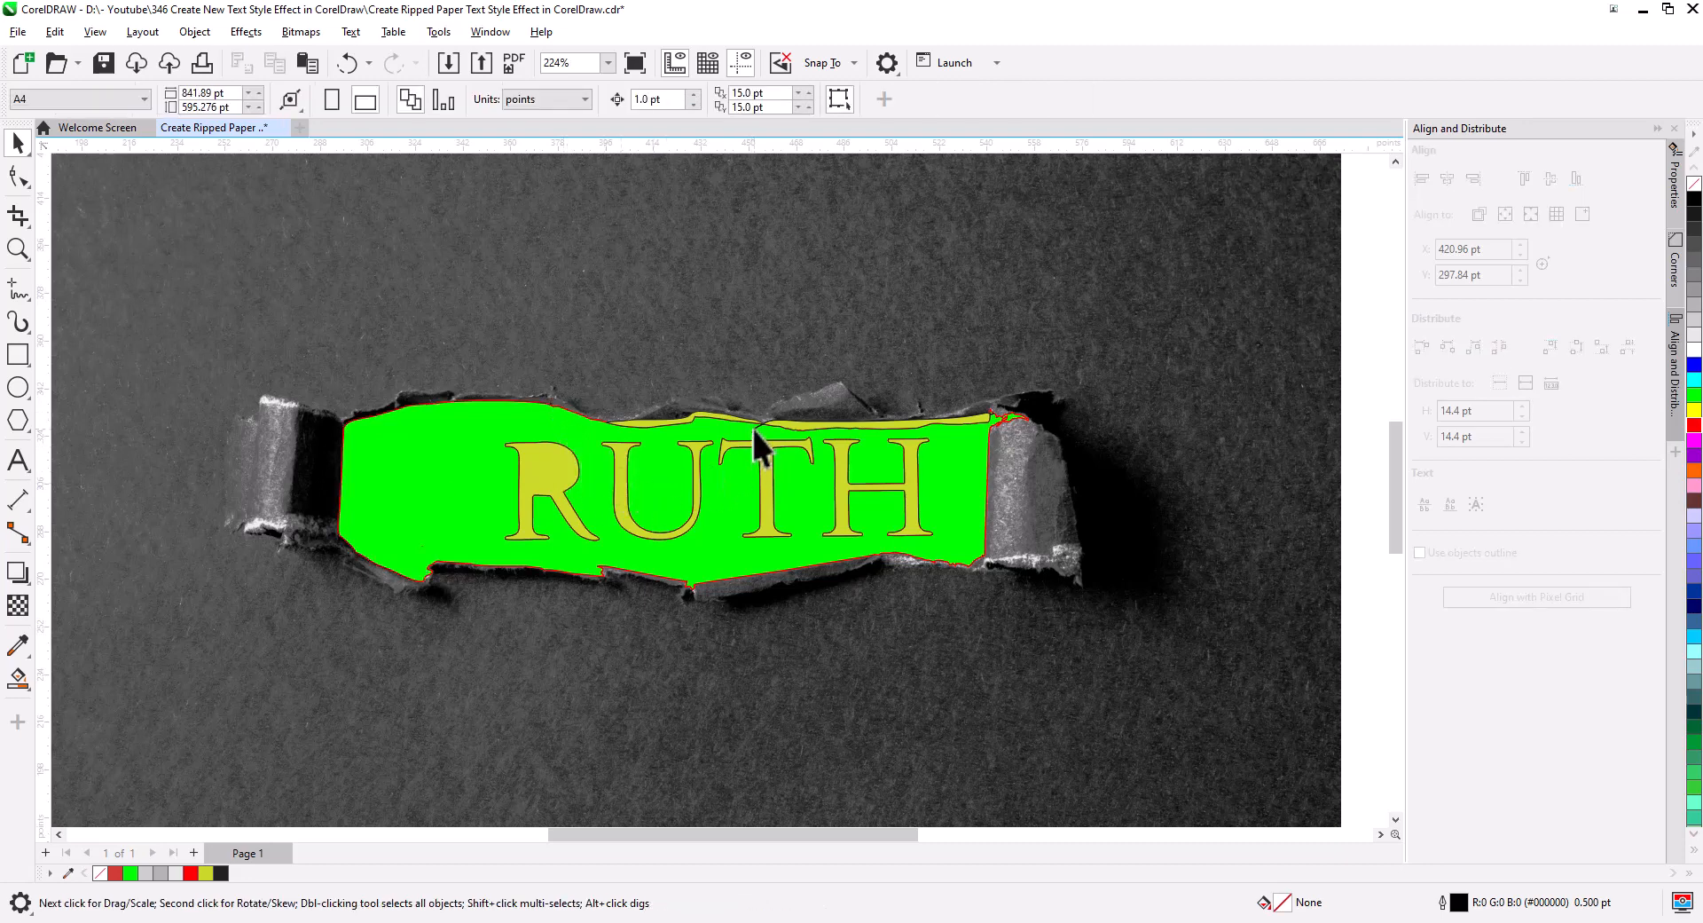
Weld the filled letters and the upper-edge slivers with the green shape.
left_click_drag(443, 337, 1131, 681)
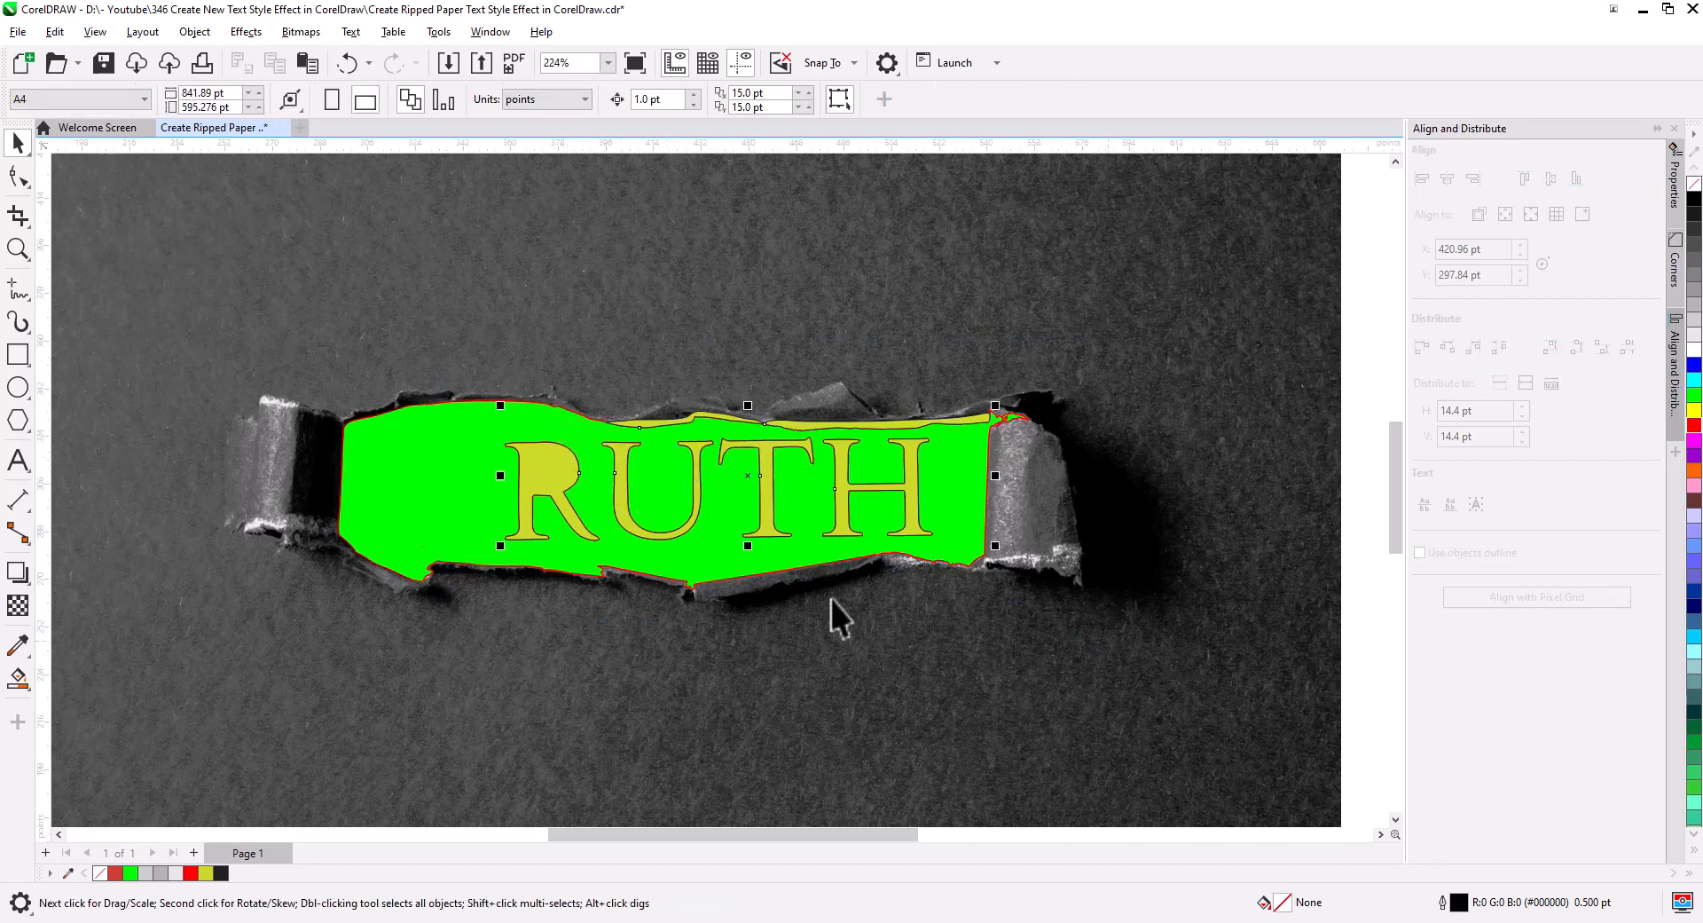
left_click(459, 503, "shift")
left_click(562, 99)
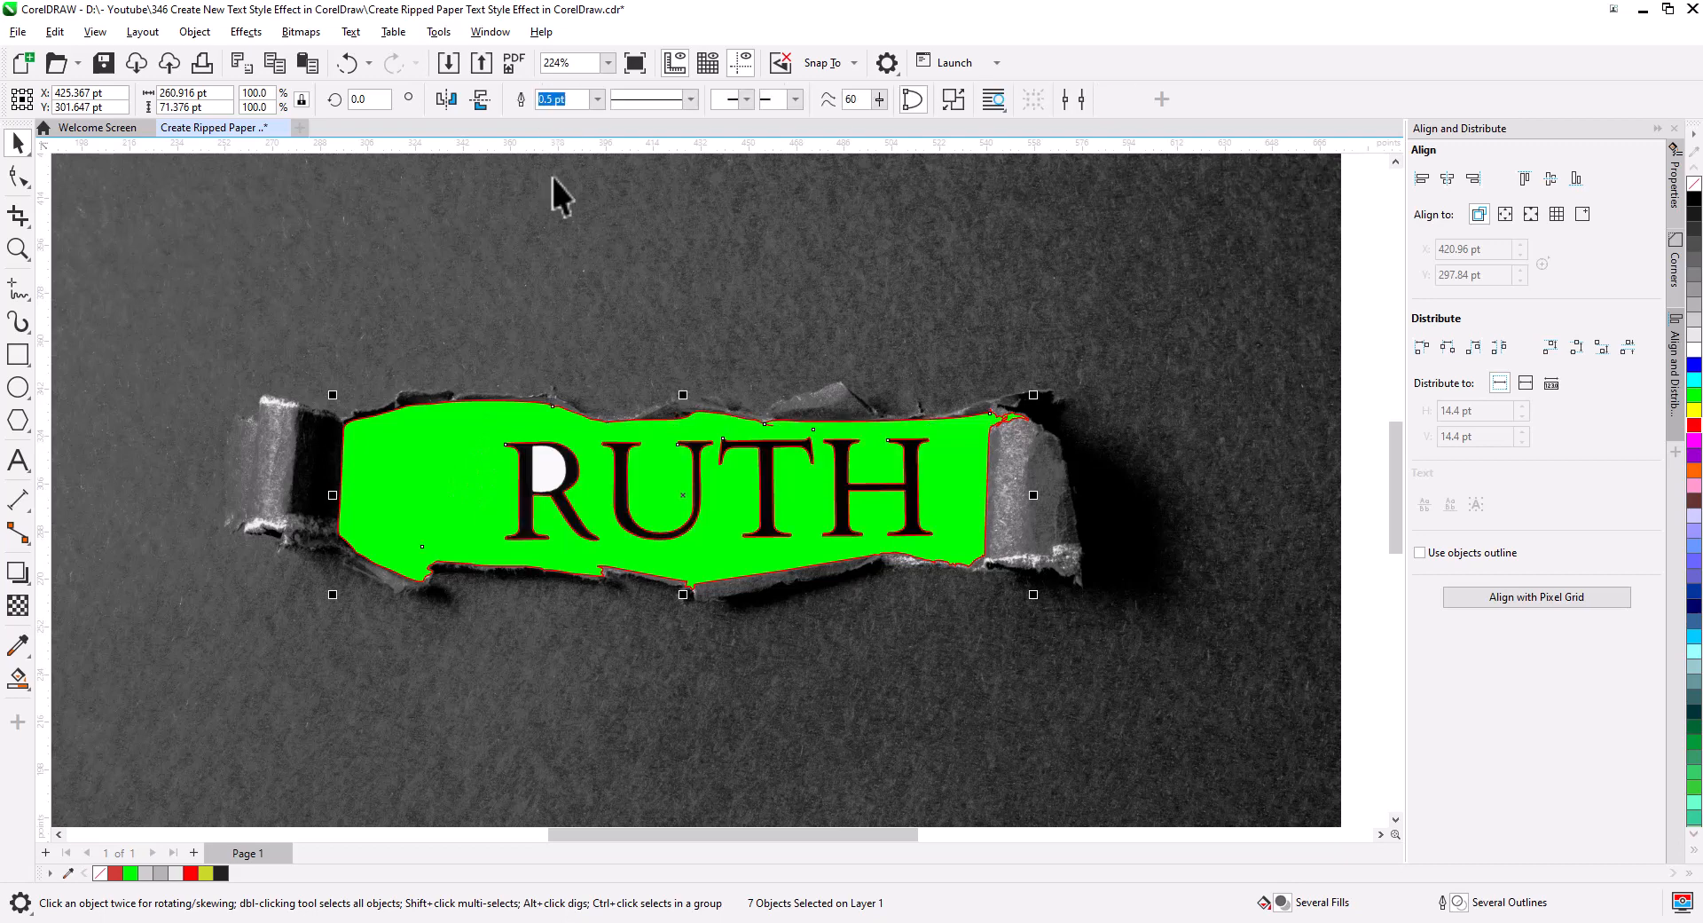
Break the welded green curve apart and delete the separated letter pieces inside it.
right_click(437, 470)
left_click(532, 306)
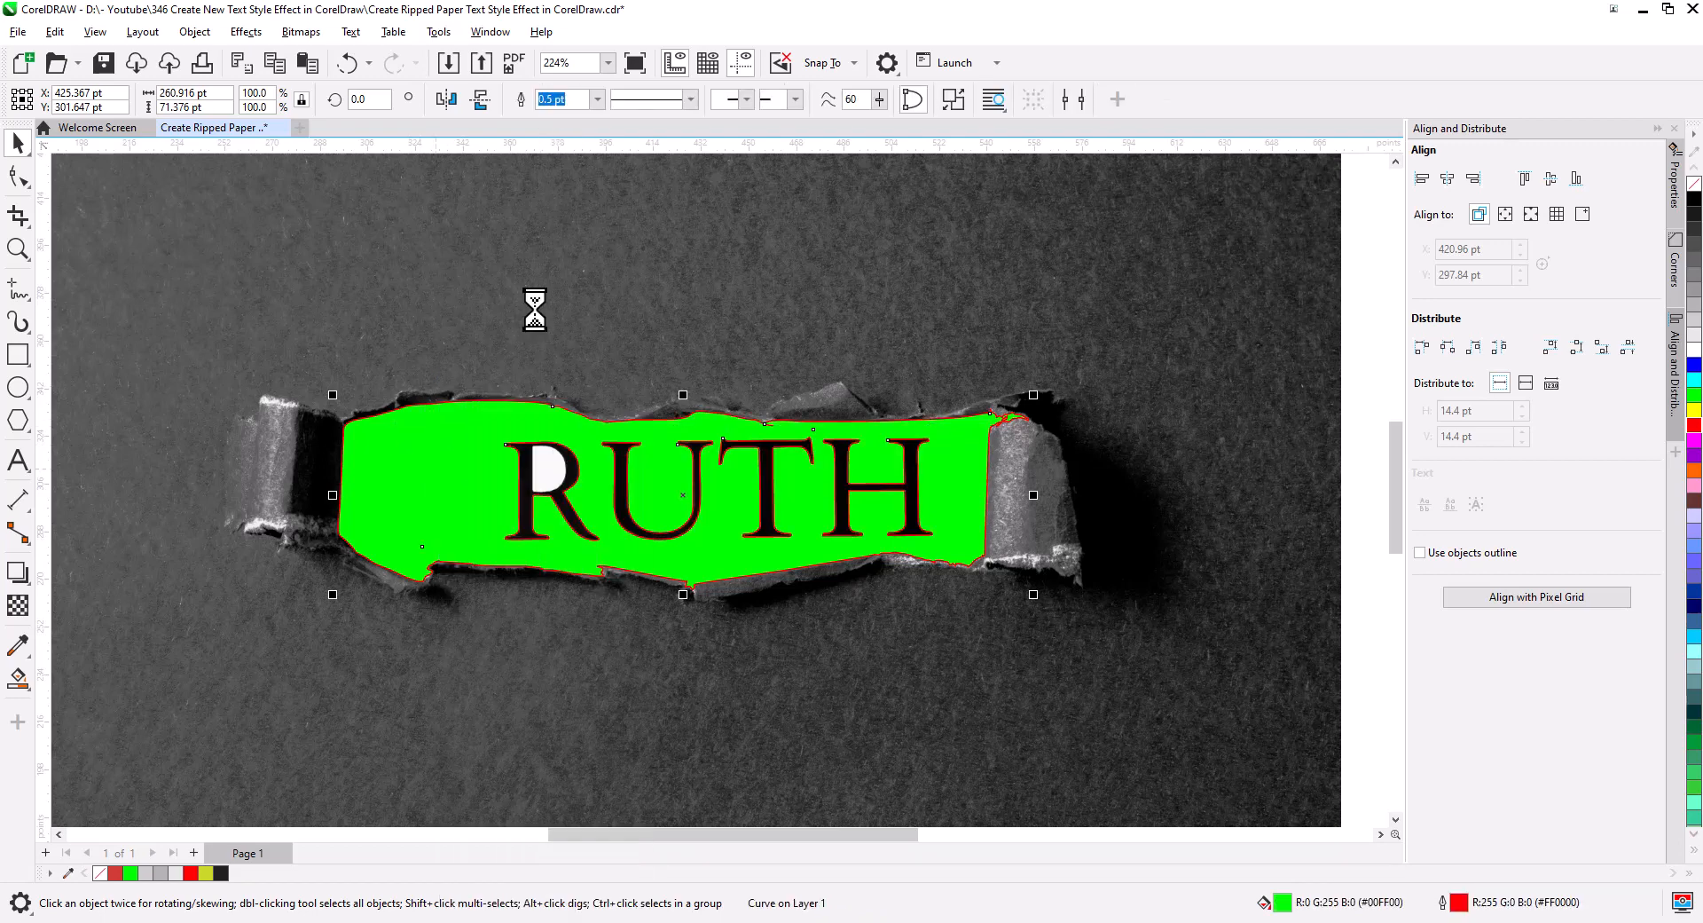
left_click_drag(1094, 647, 455, 362)
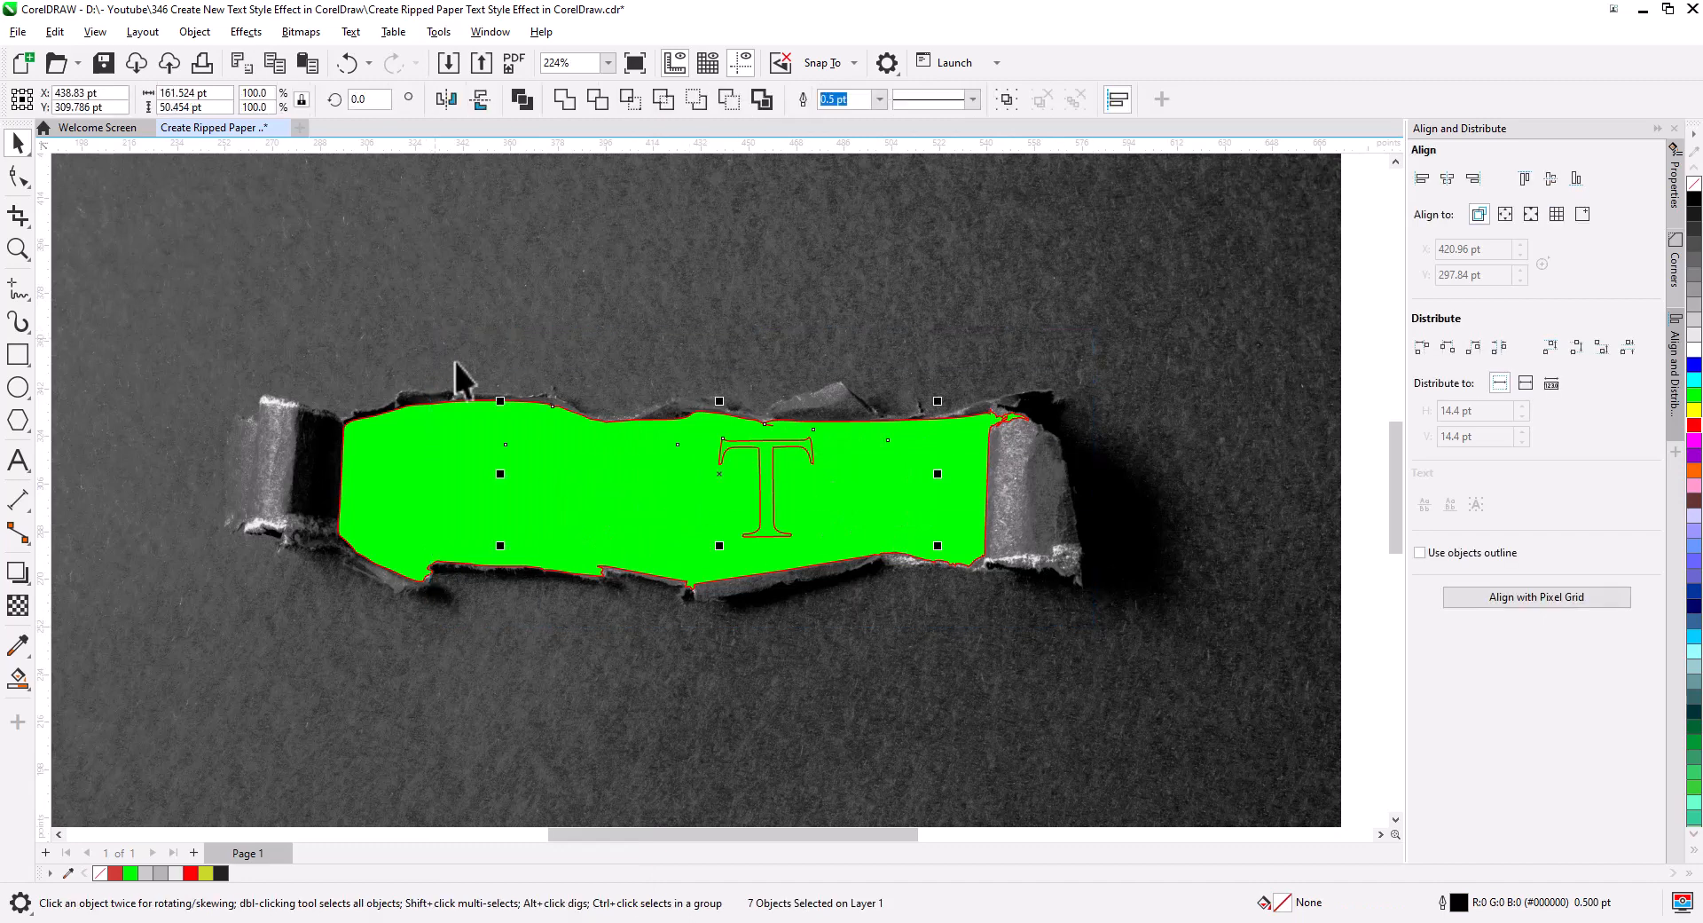
key("Delete")
Give the green shape a uniform transparency of 74 and remove its outline.
left_click(737, 517)
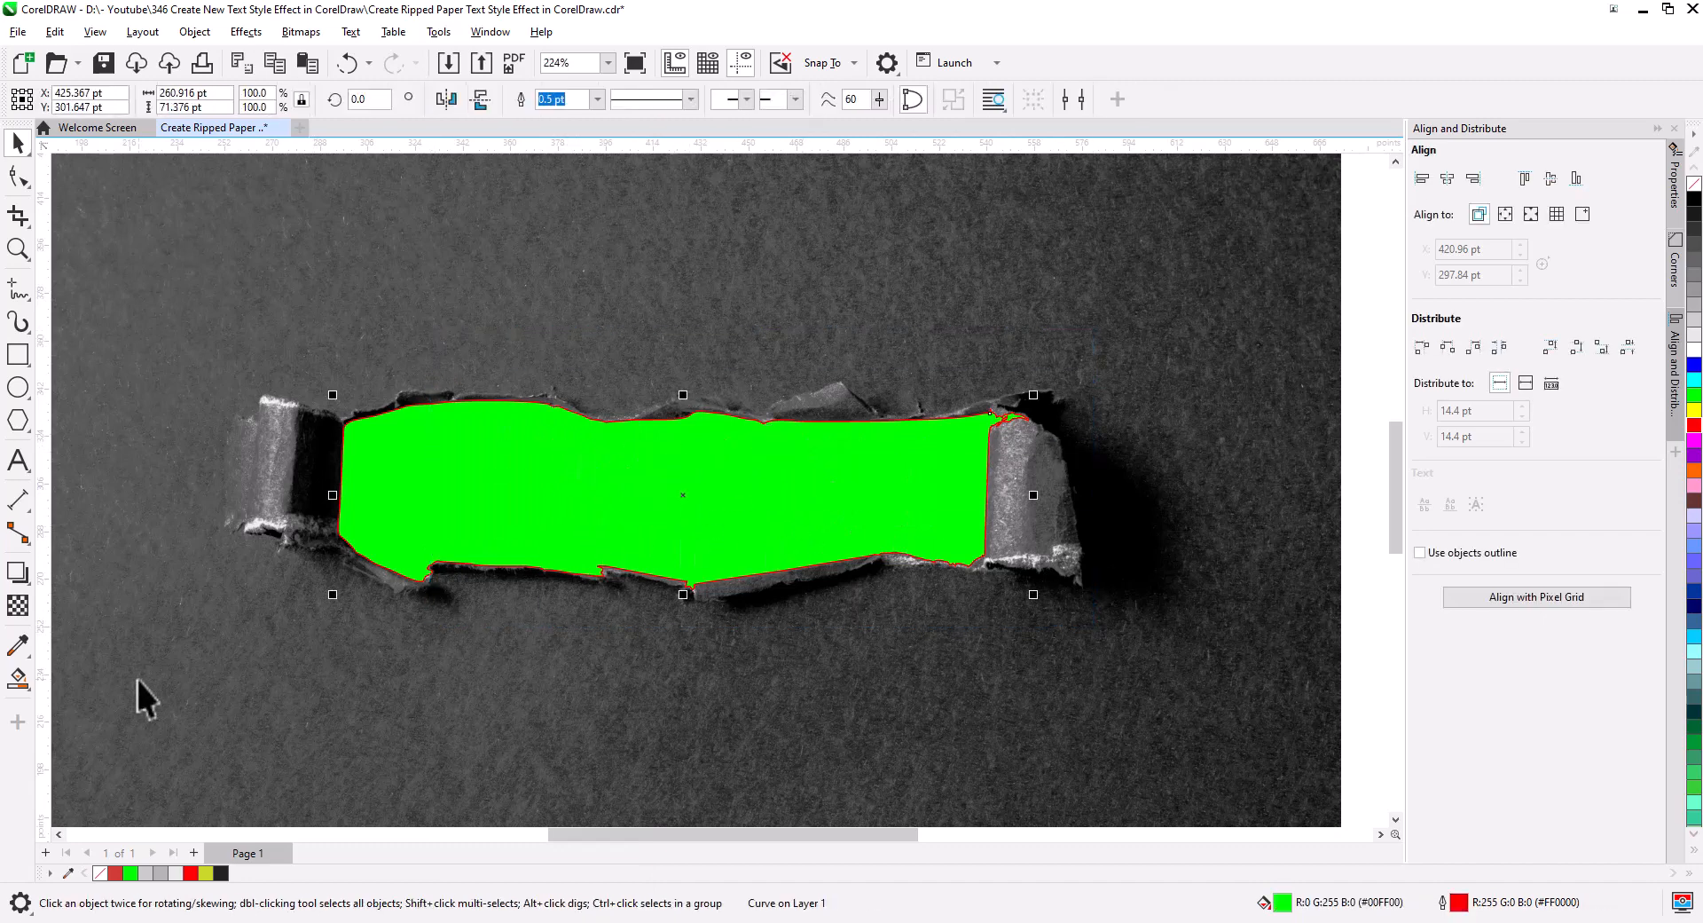
left_click(18, 606)
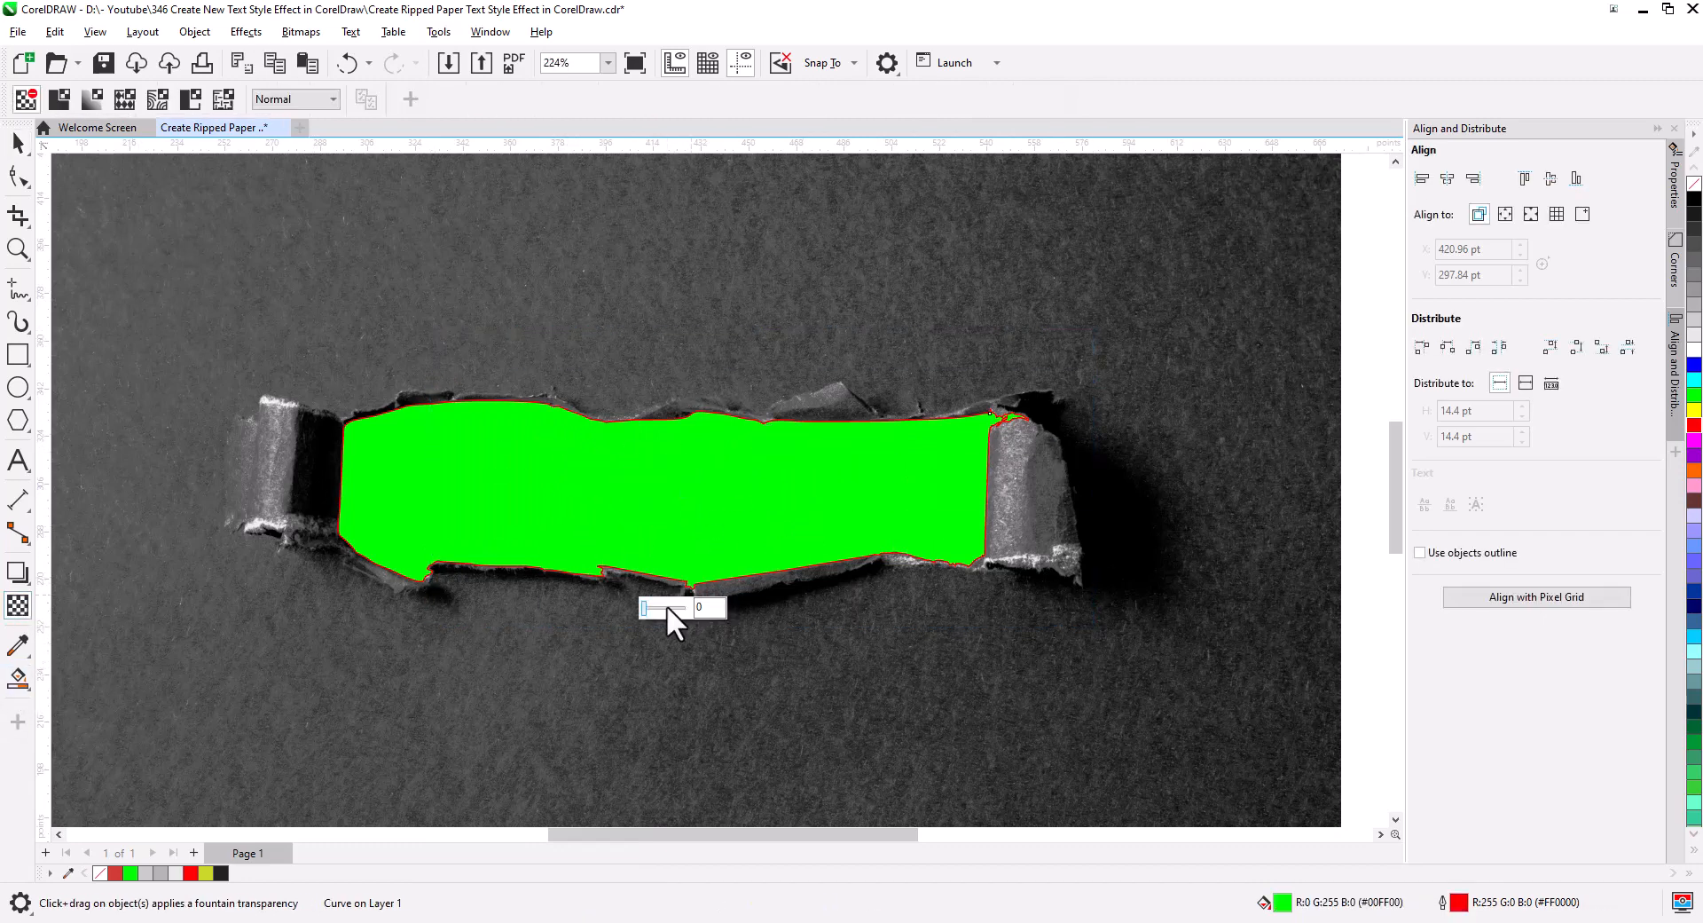
left_click(667, 605)
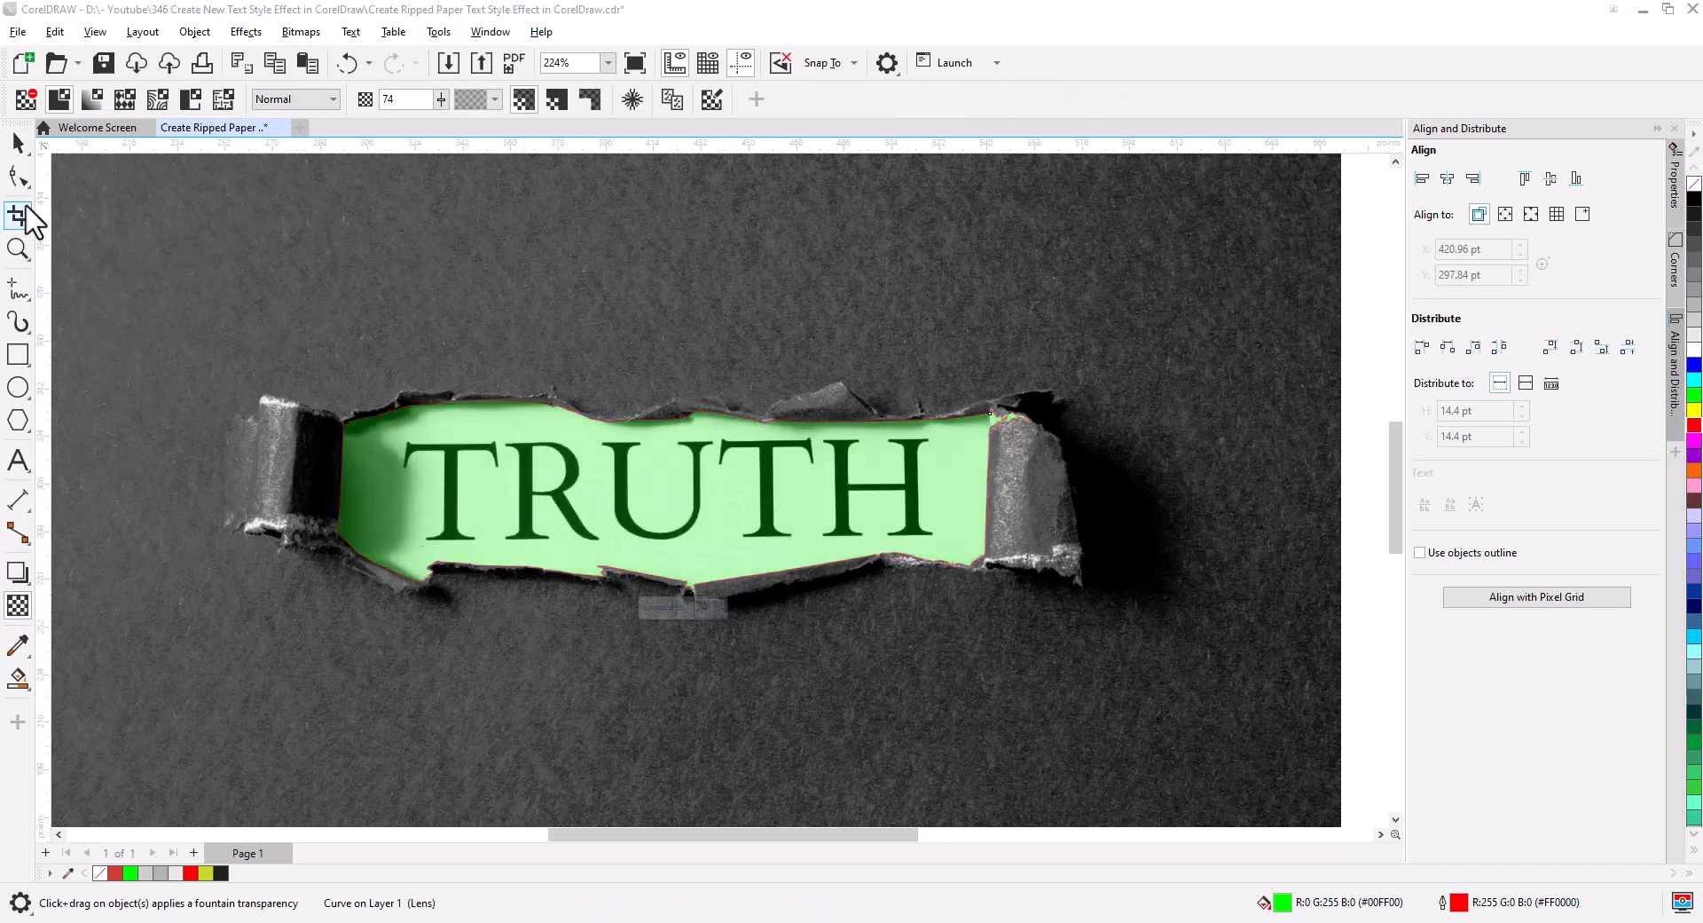
left_click(18, 142)
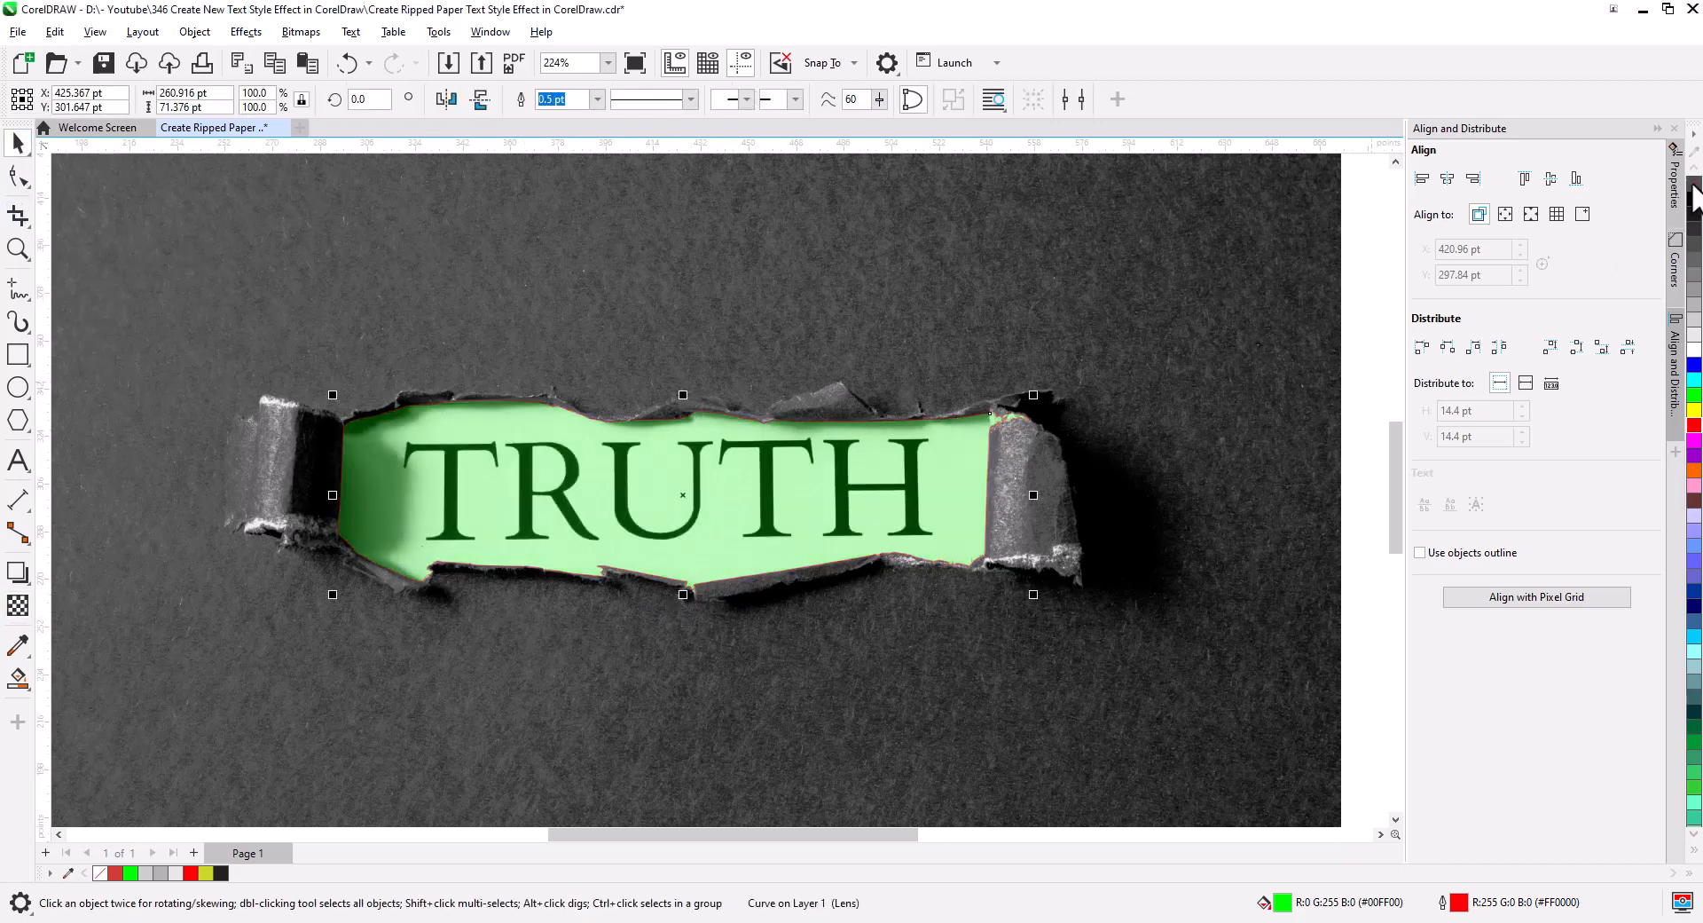
right_click(1692, 185)
Examine how the green shape's lower edge follows the torn paper from the right curl to the left end.
scroll(979, 519, "up", 2)
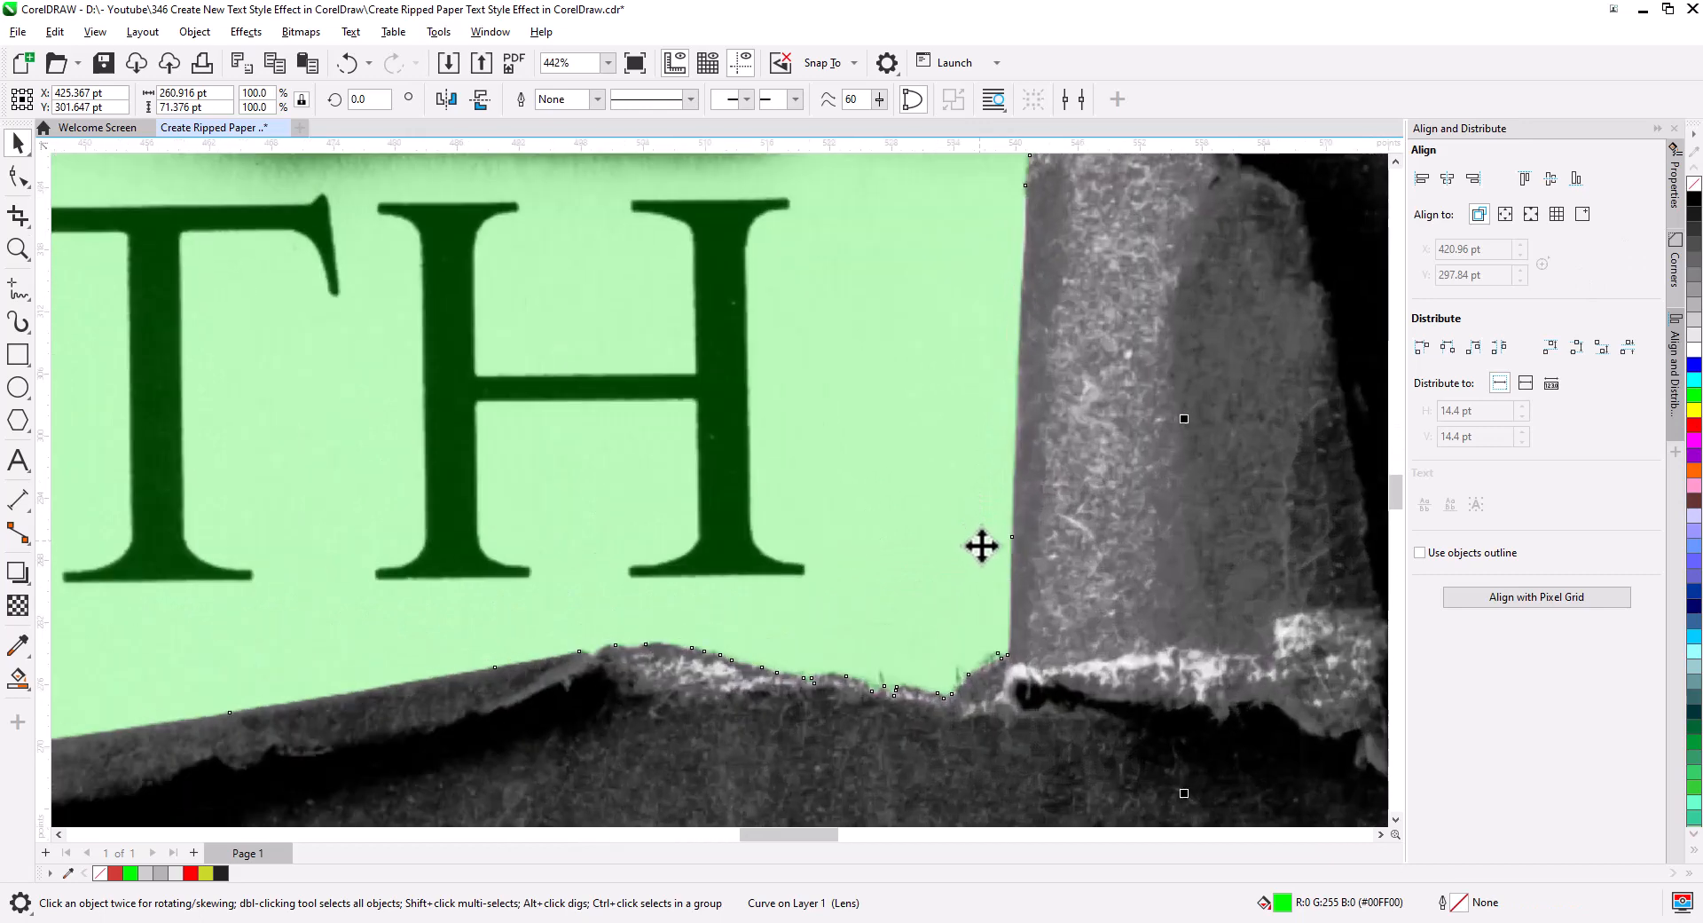
scroll(942, 651, "up", 1)
left_click_drag(946, 662, 1136, 567)
left_click_drag(777, 611, 1273, 581)
left_click_drag(493, 665, 972, 648)
left_click_drag(770, 696, 973, 665)
left_click_drag(628, 652, 1009, 686)
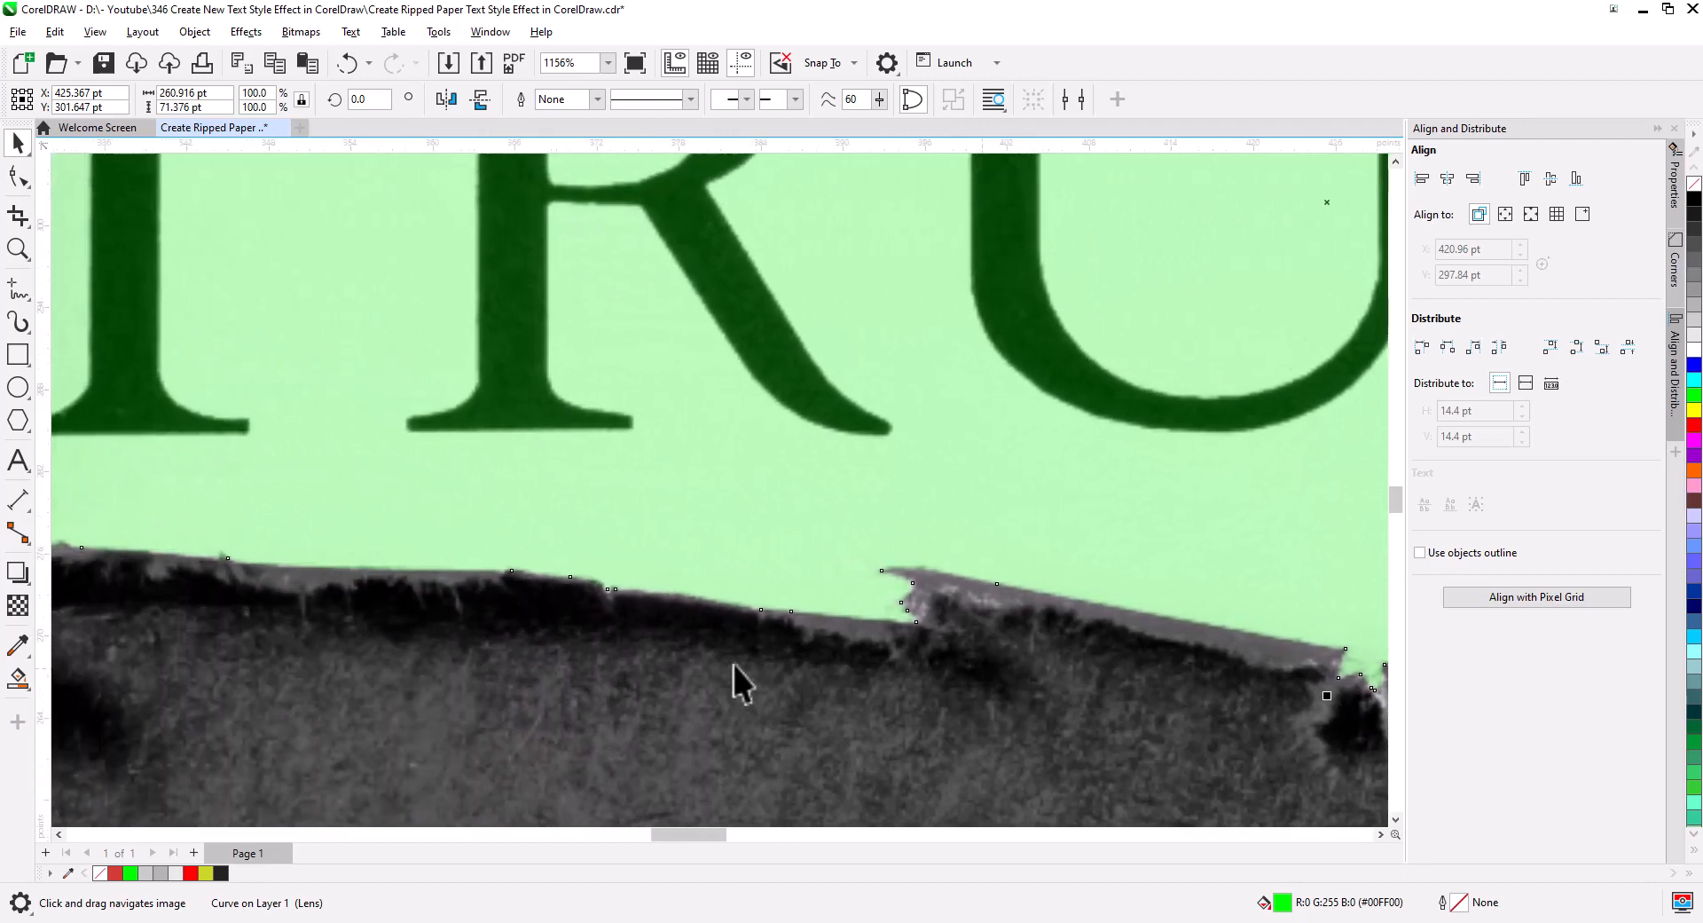
left_click_drag(487, 640, 985, 685)
left_click_drag(672, 494, 1009, 704)
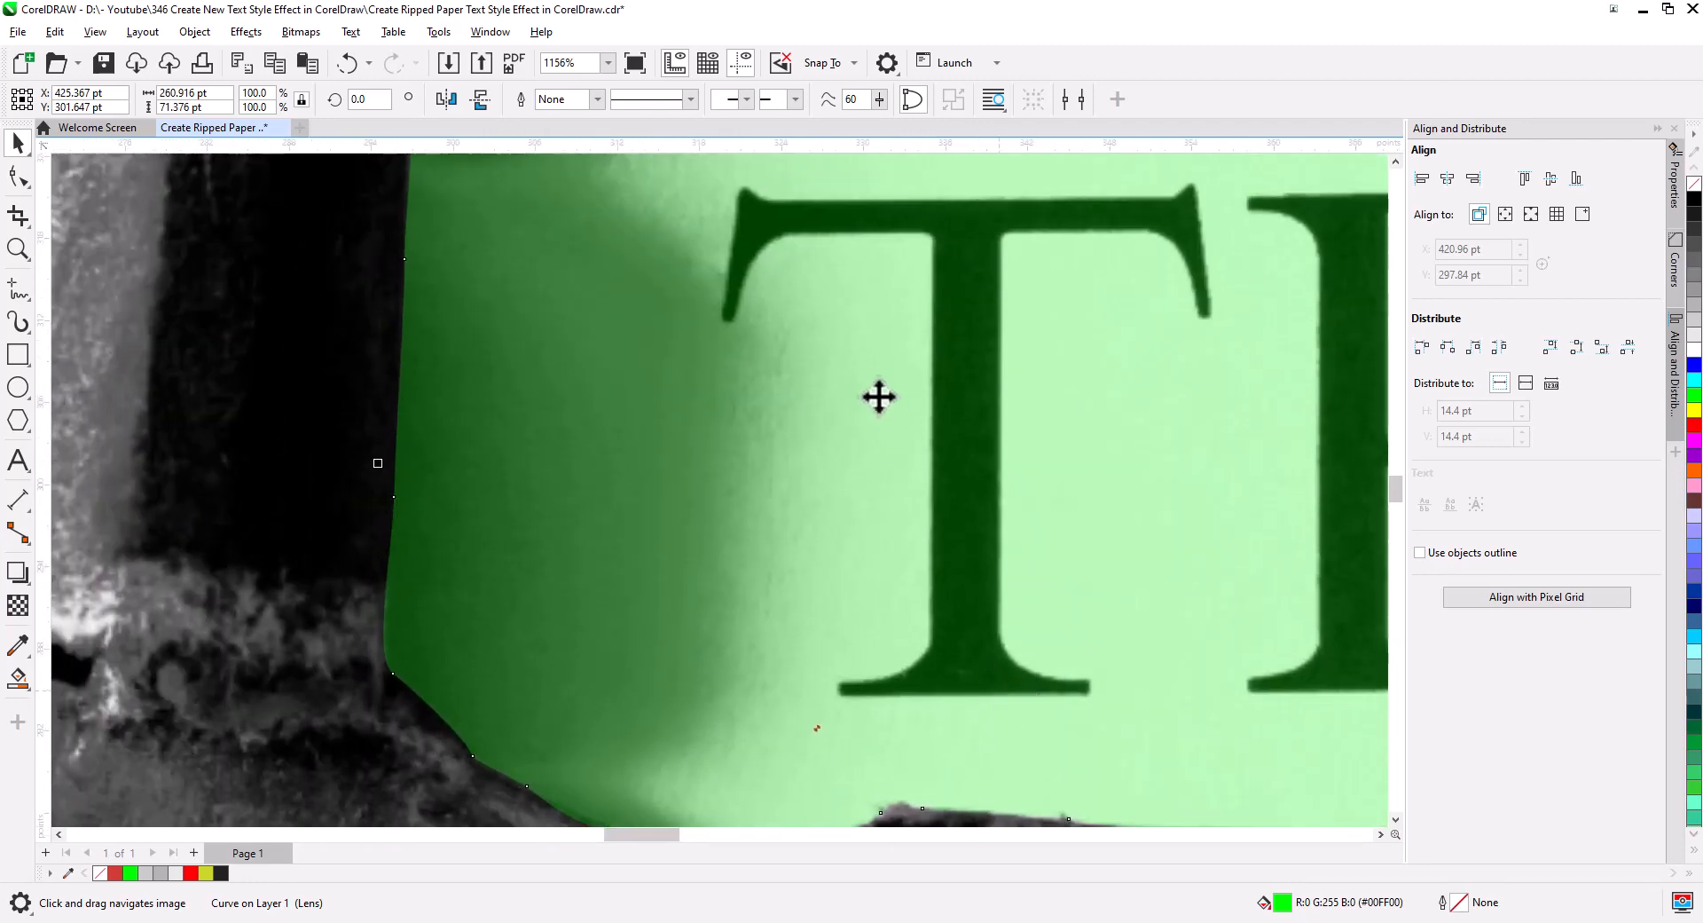
Reshape the green shape's upper edge above the first T to follow the torn paper.
left_click_drag(878, 396, 734, 704)
left_click_drag(950, 521, 534, 626)
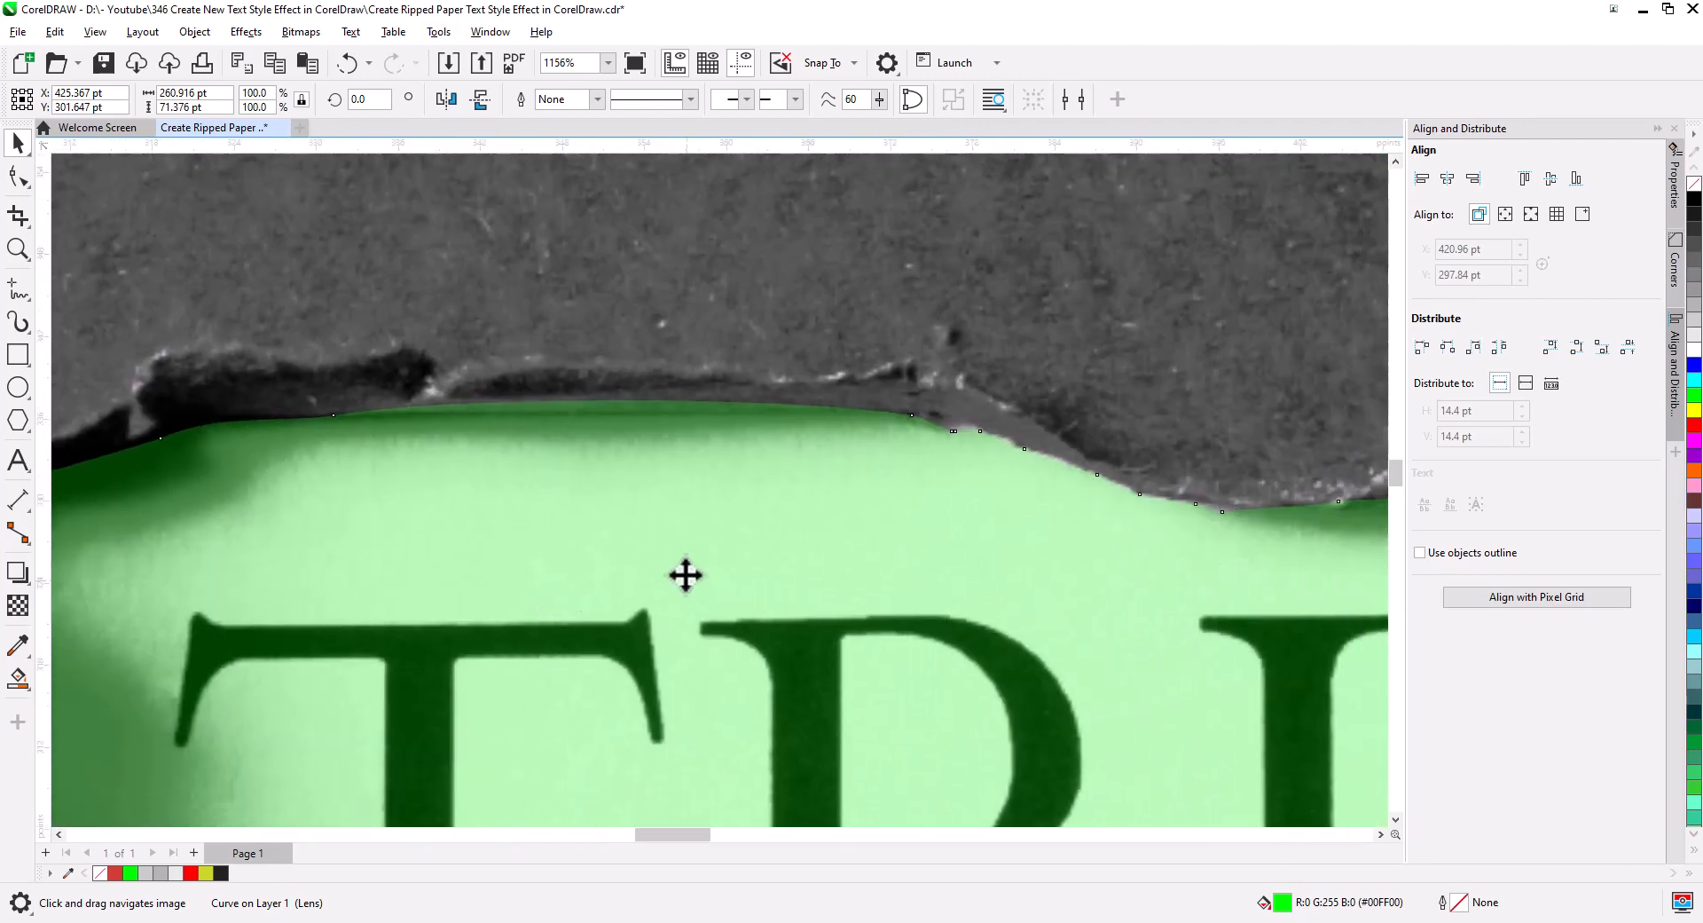
left_click_drag(686, 575, 801, 584)
left_click(17, 177)
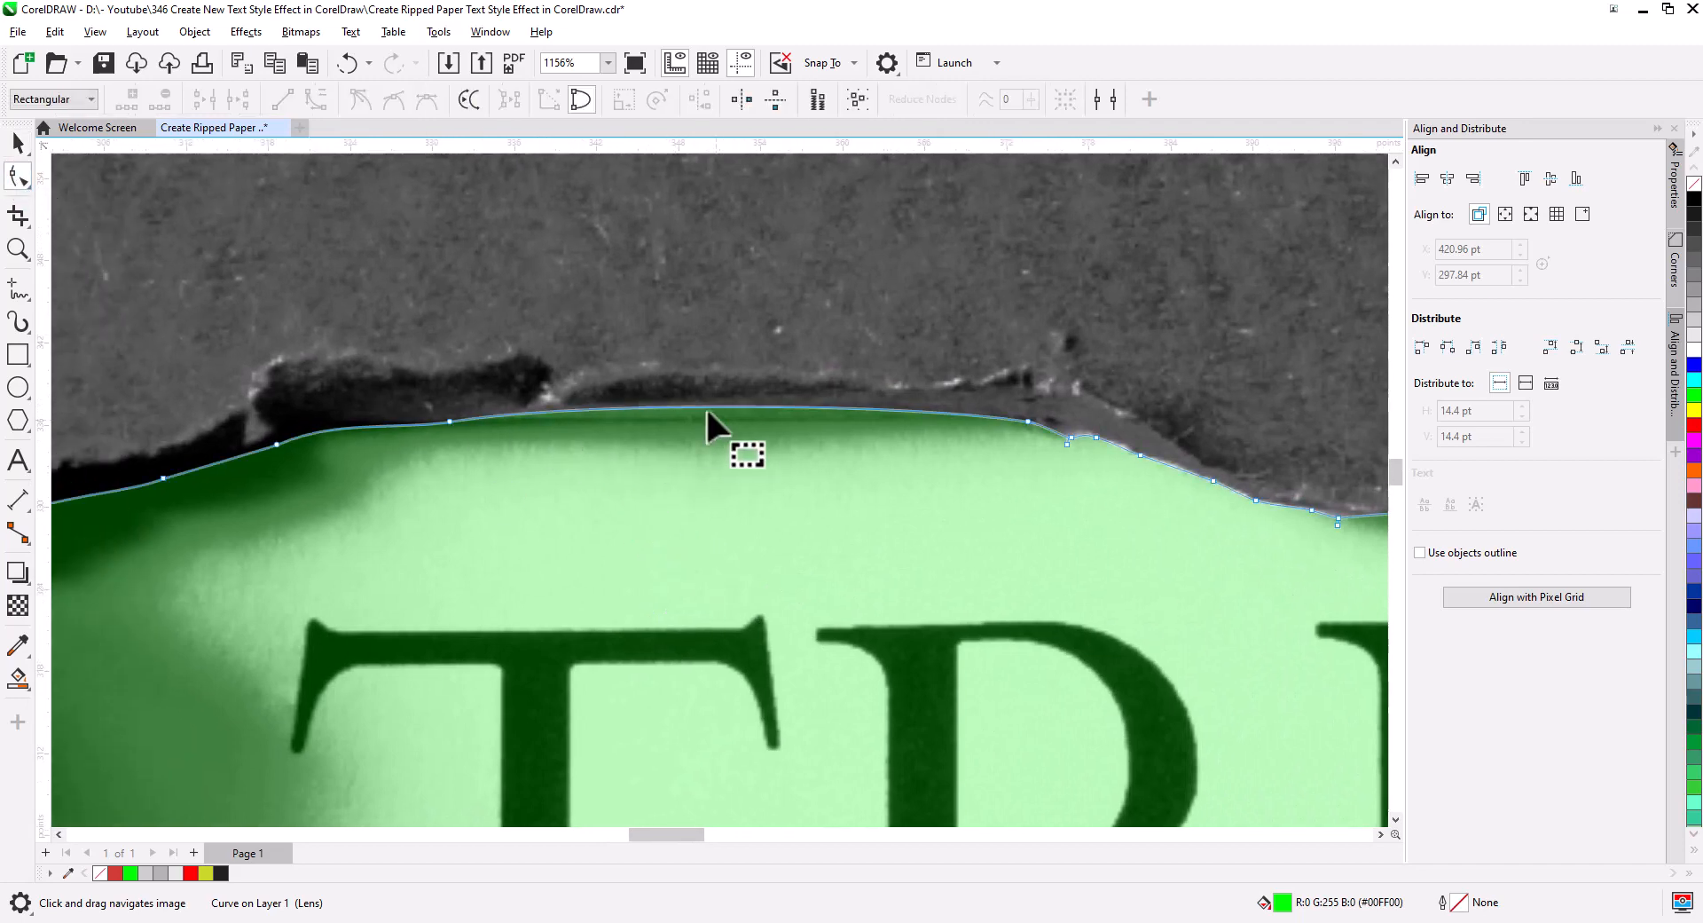
left_click_drag(698, 406, 697, 415)
Adjust the node and curve handle on the green shape's upper edge above the U to fit the torn paper.
left_click_drag(1037, 591, 379, 490)
left_click_drag(928, 525, 785, 546)
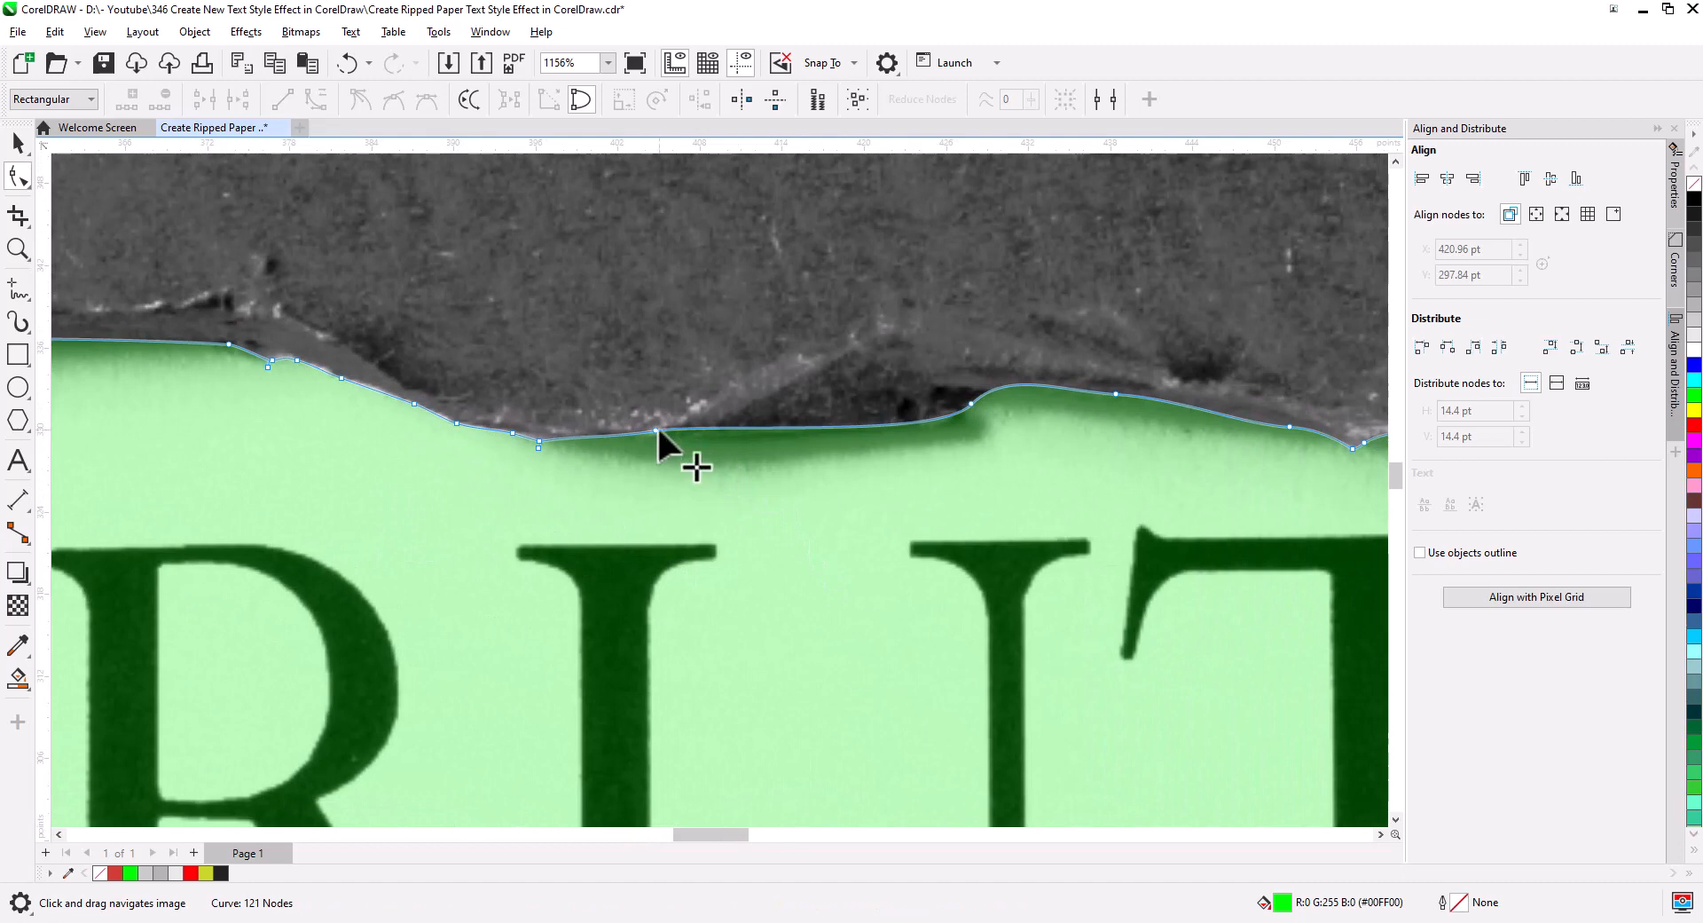
left_click_drag(656, 430, 671, 439)
left_click_drag(961, 500, 698, 587)
left_click_drag(677, 528, 677, 537)
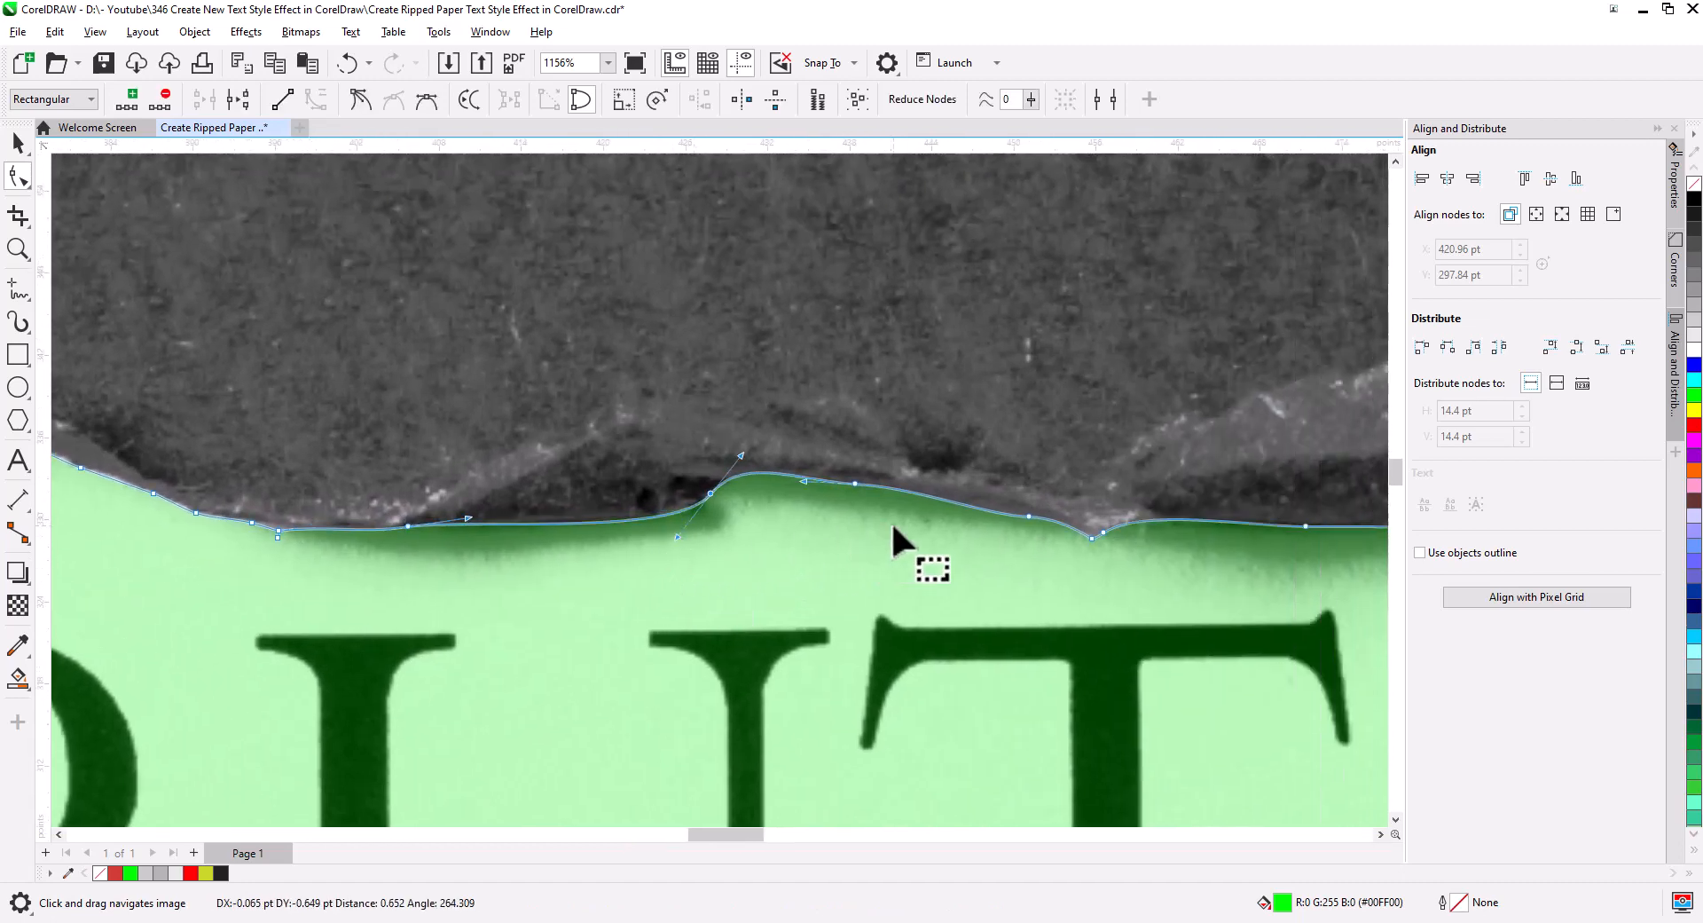
Draw a straight 2-point line across the base of the sliver at the green shape's upper-right corner and cut the shape with it.
left_click_drag(893, 525, 482, 578)
left_click_drag(930, 600, 426, 547)
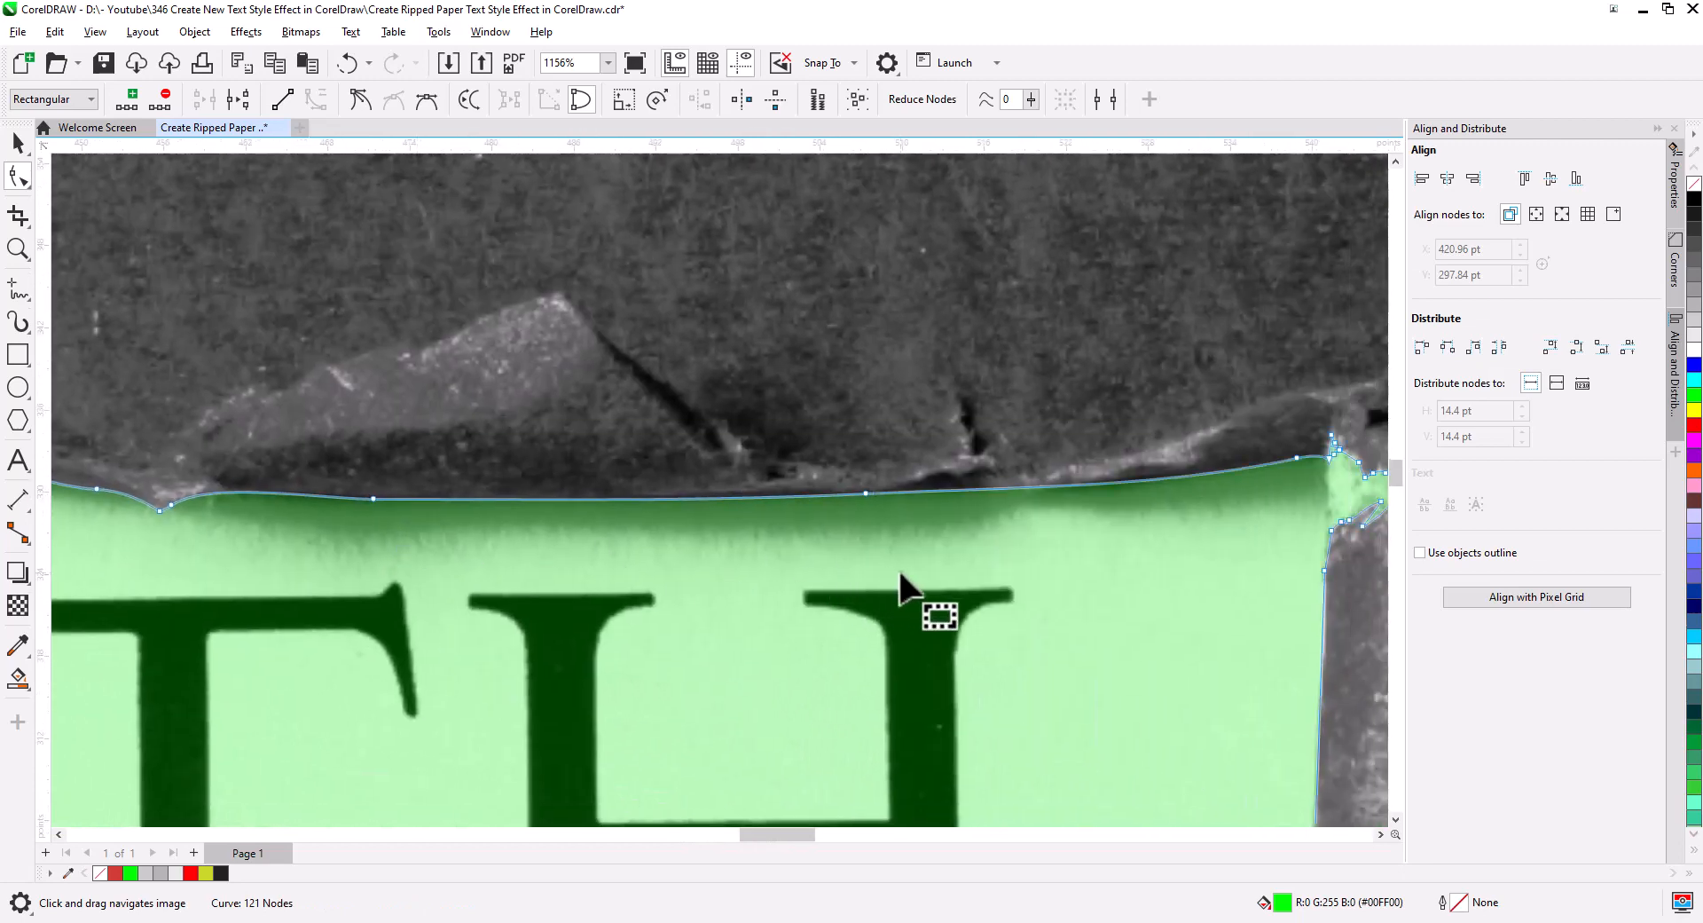
left_click_drag(903, 581, 377, 632)
left_click_drag(700, 631, 641, 533)
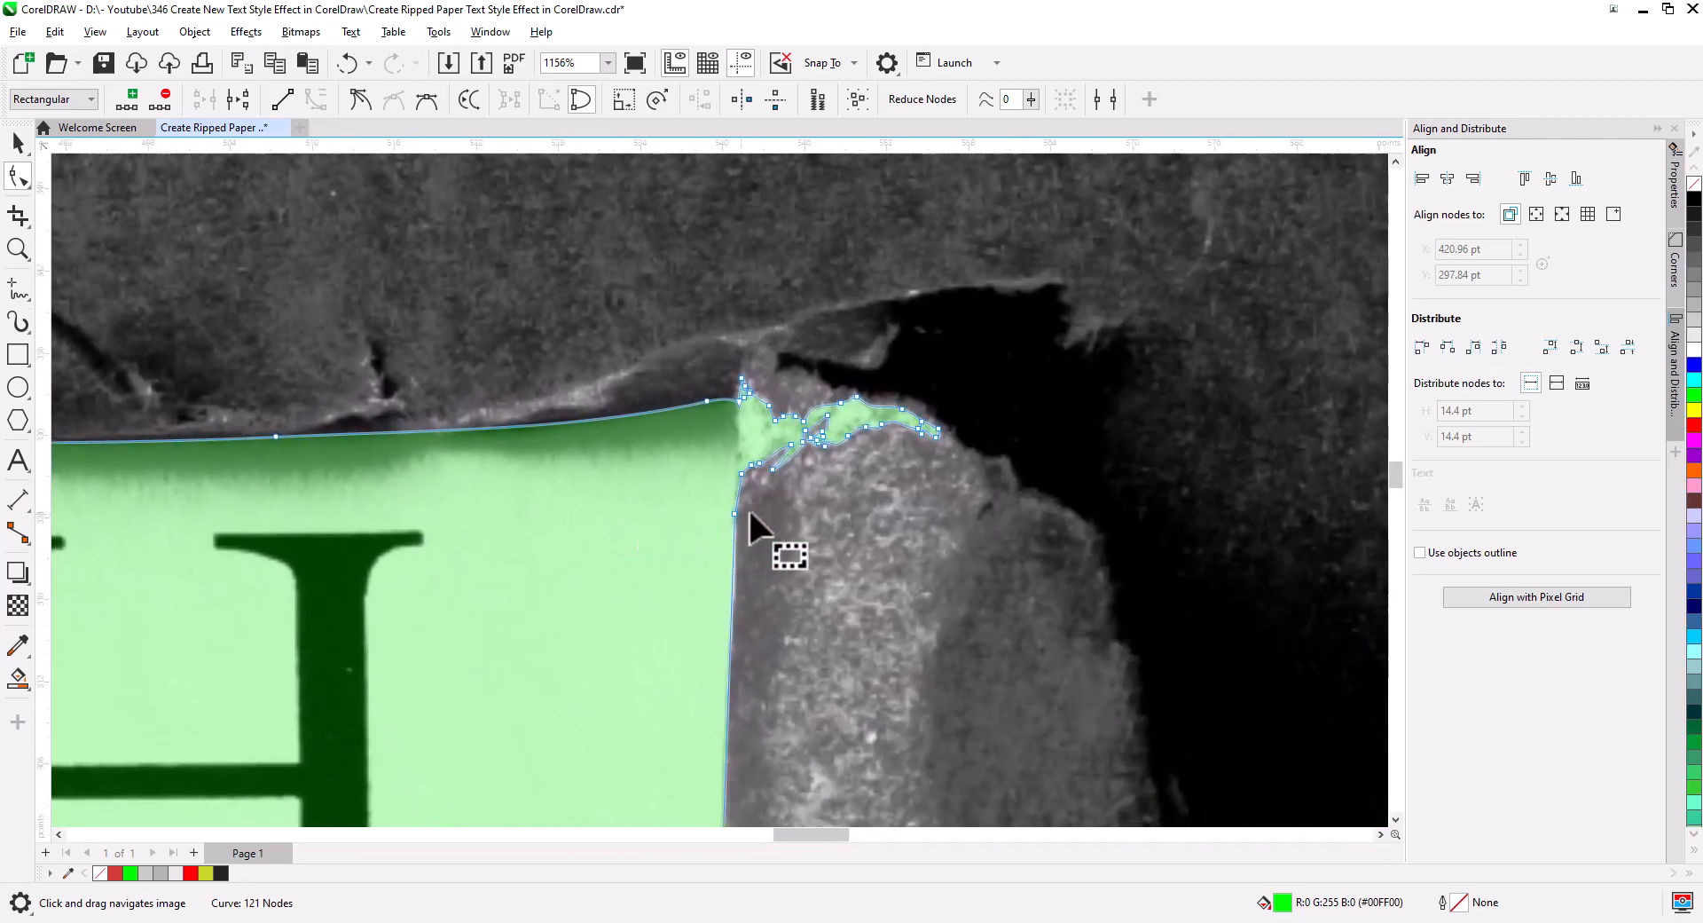
left_click(18, 293)
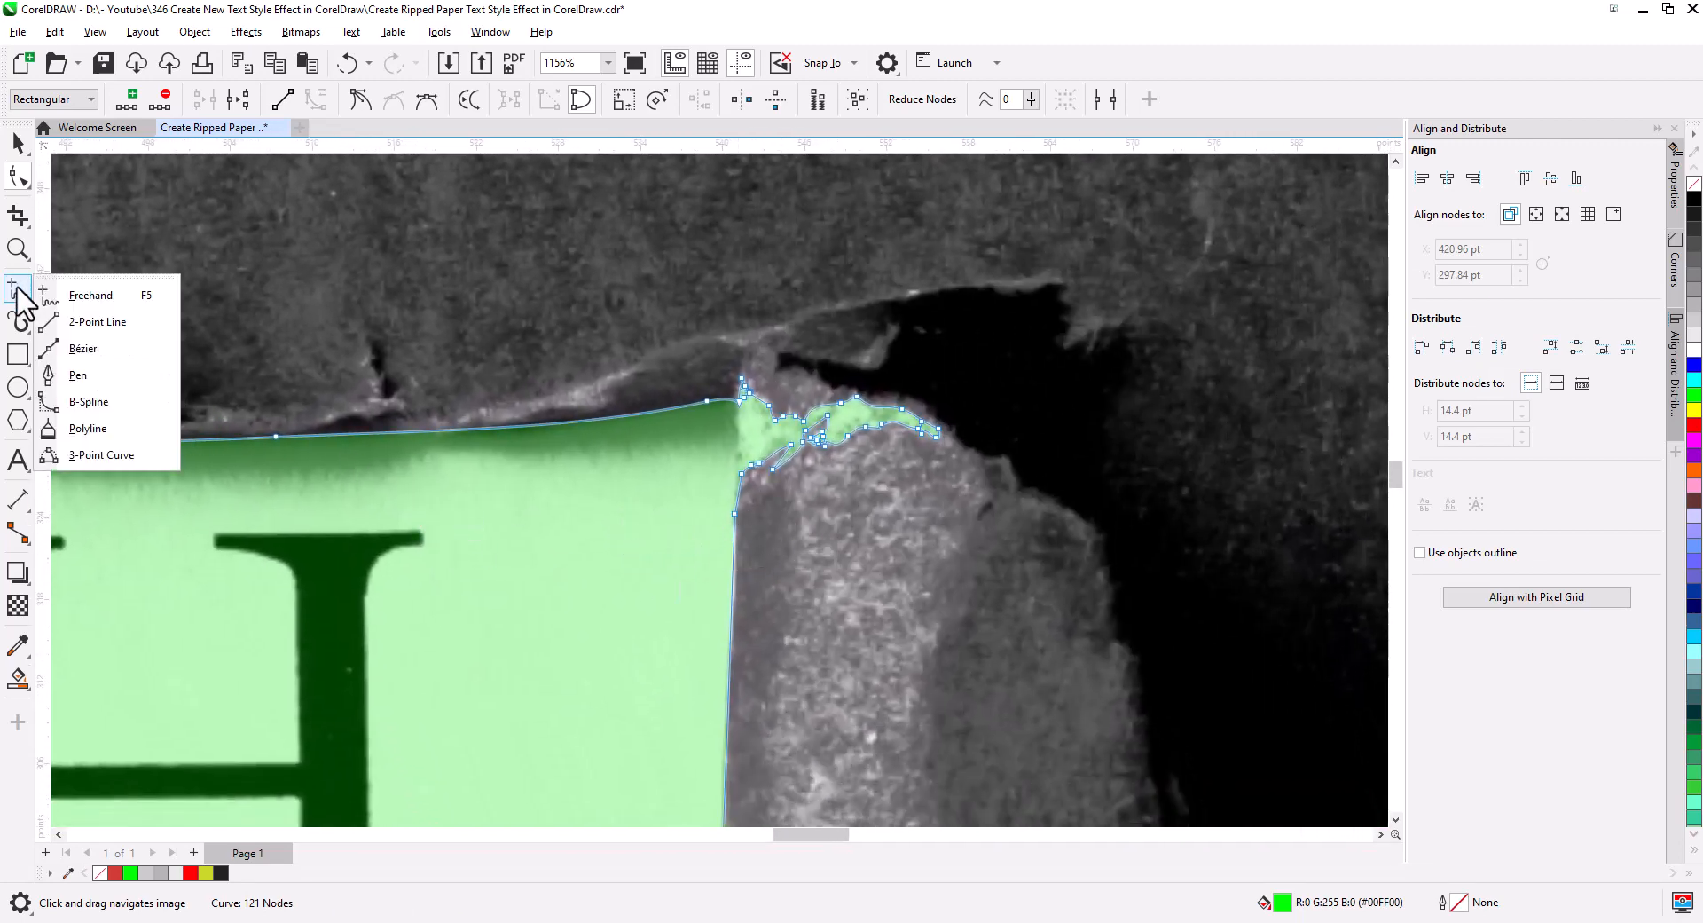
left_click(85, 320)
left_click_drag(731, 612, 744, 258)
key("space")
left_click(673, 541, "shift")
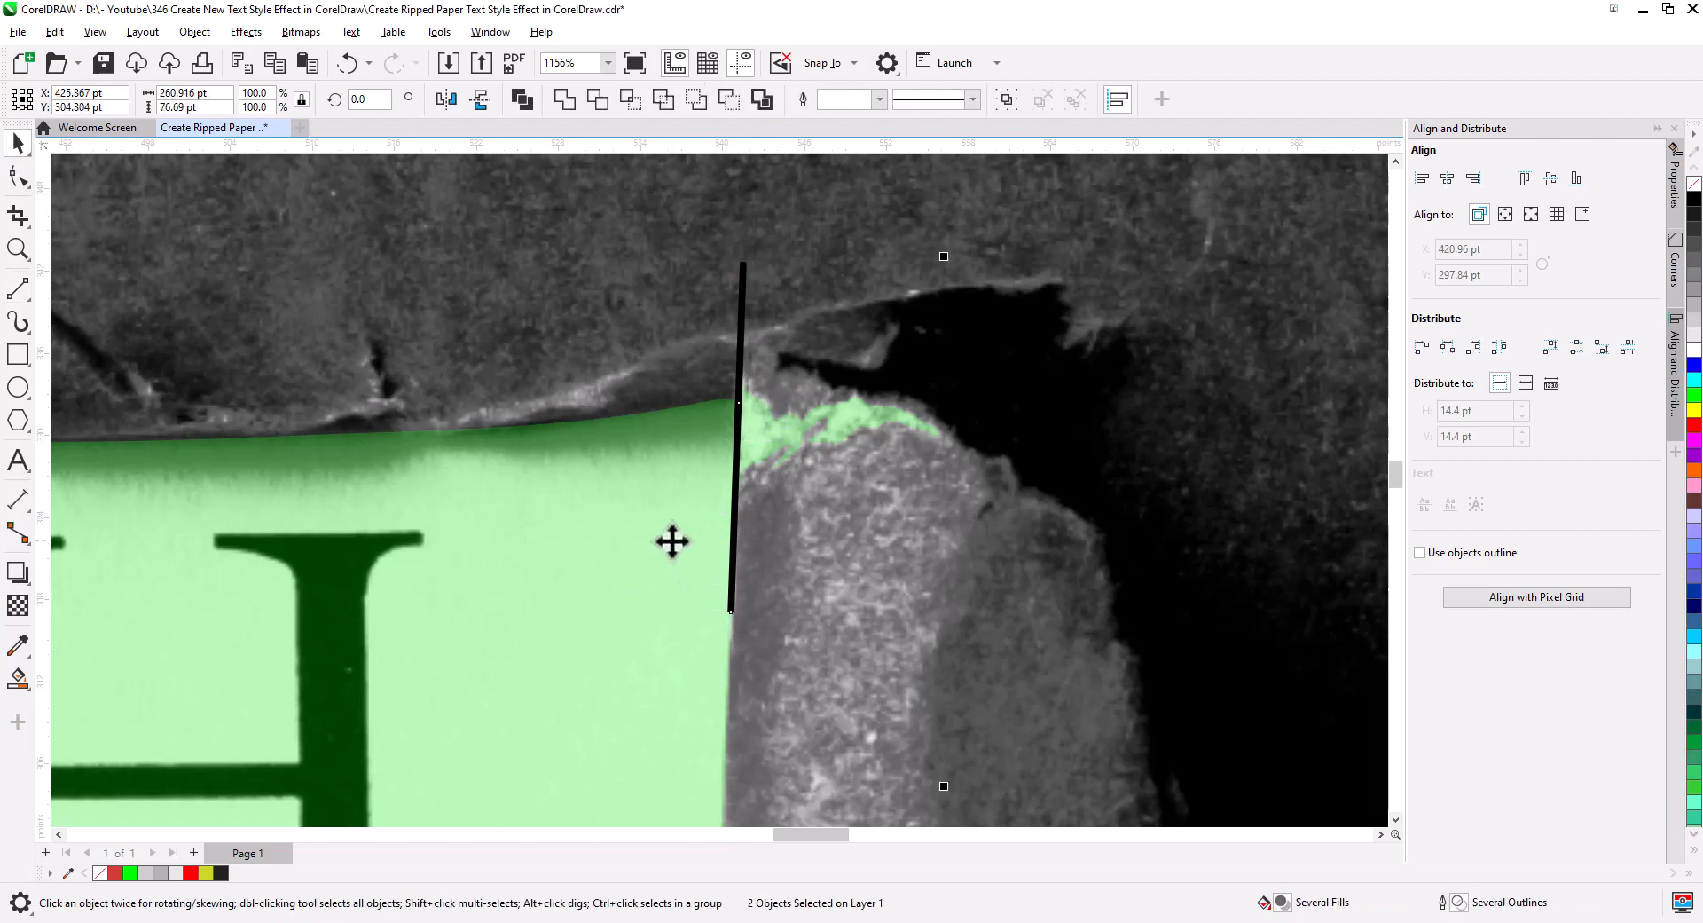
left_click(729, 99)
Break the cut green curve apart and delete the sliver over the right paper curl.
right_click(702, 494)
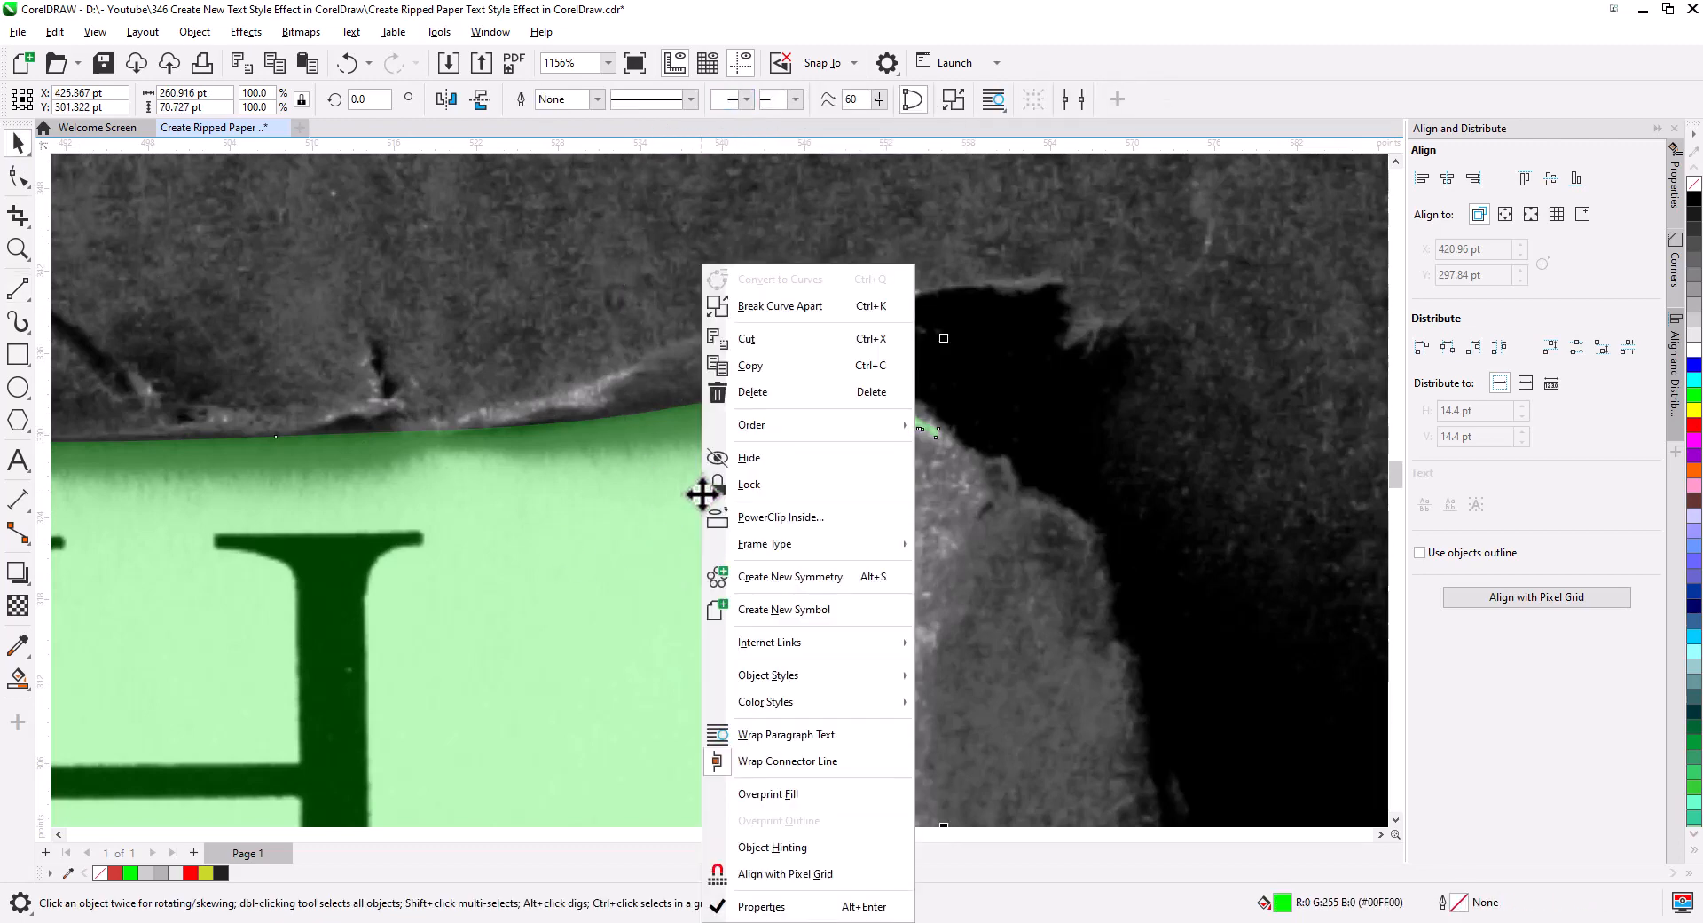
left_click(781, 312)
left_click(791, 463)
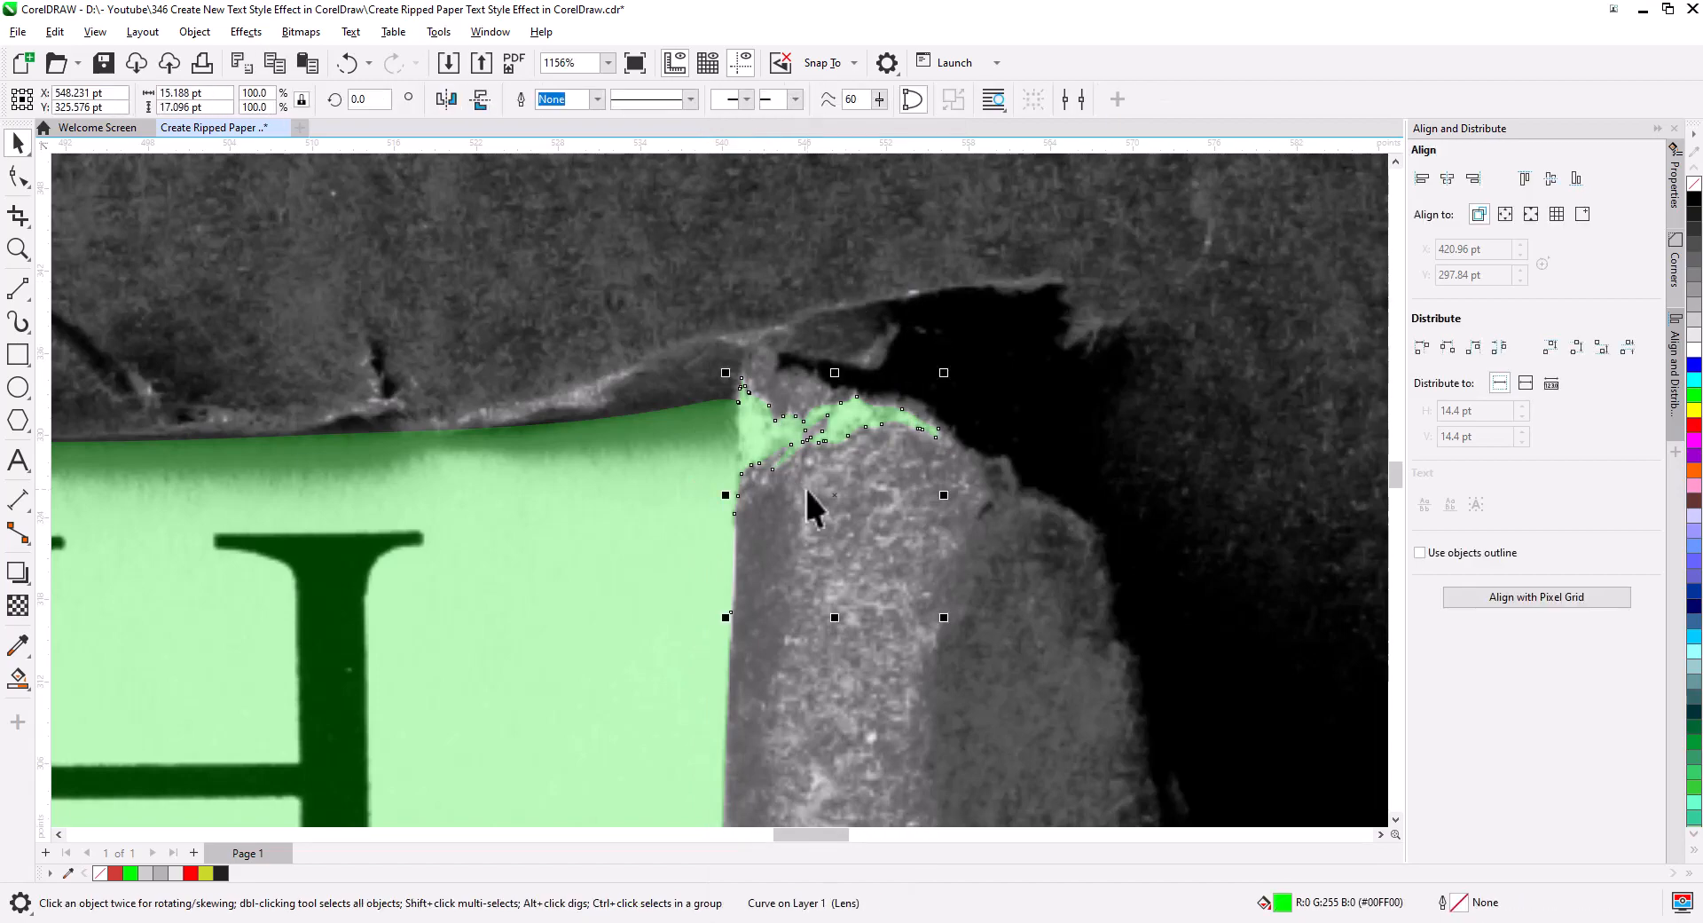
key("Delete")
scroll(818, 507, "down", 6)
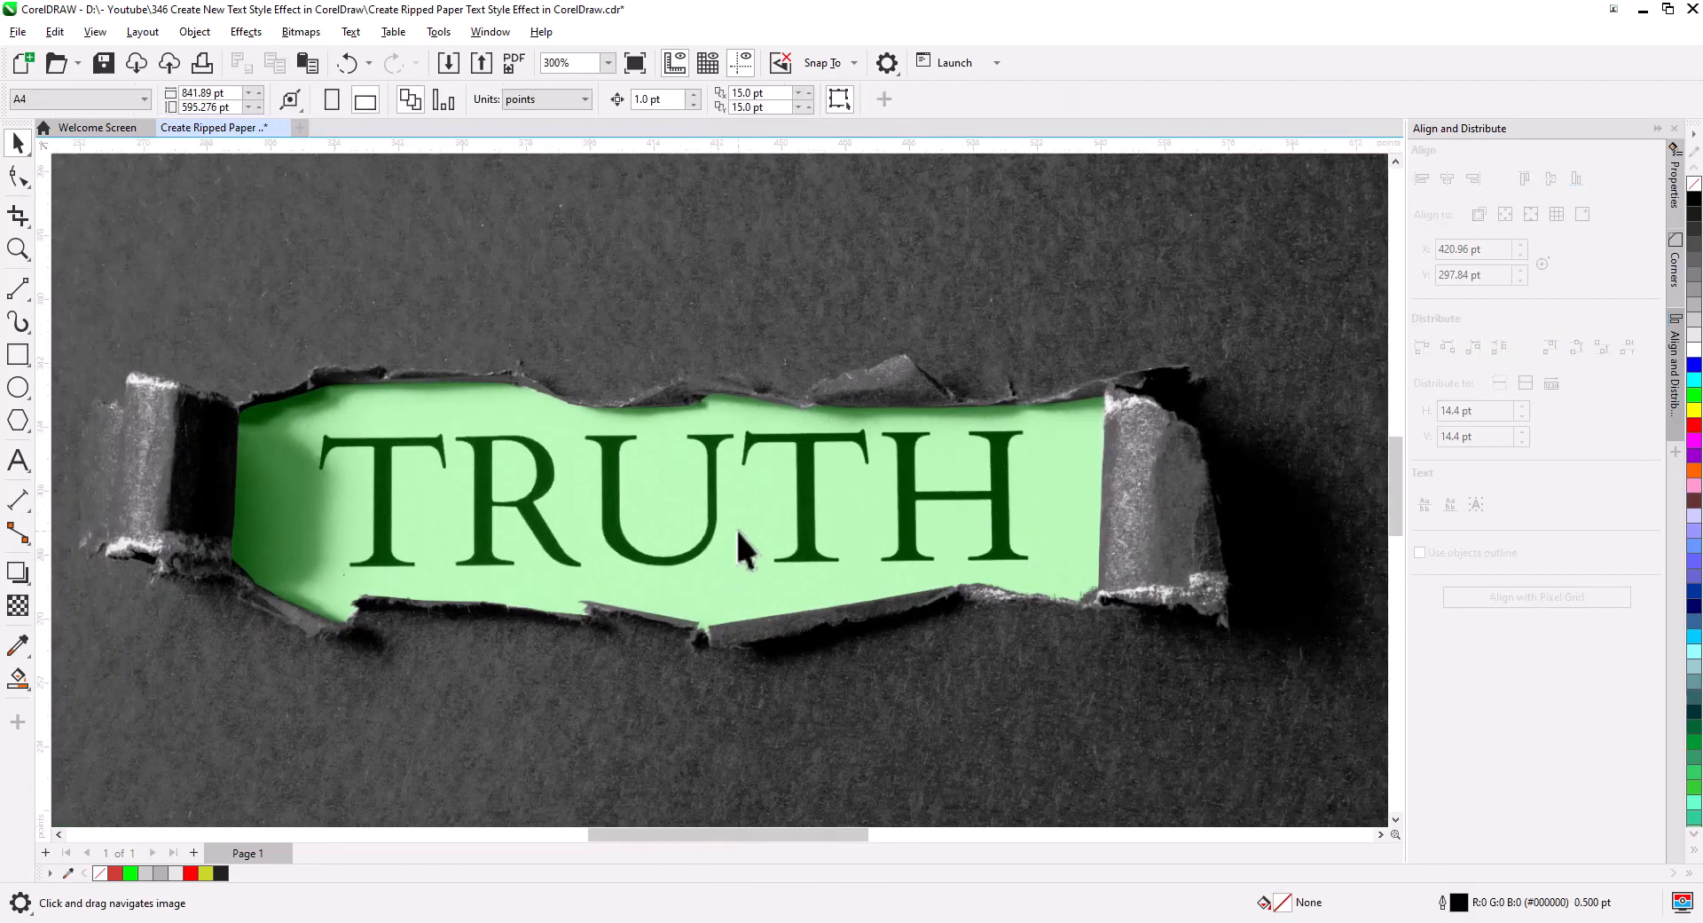
Remove the transparency from the green shape and fill it with red (#D23B34).
left_click(736, 529)
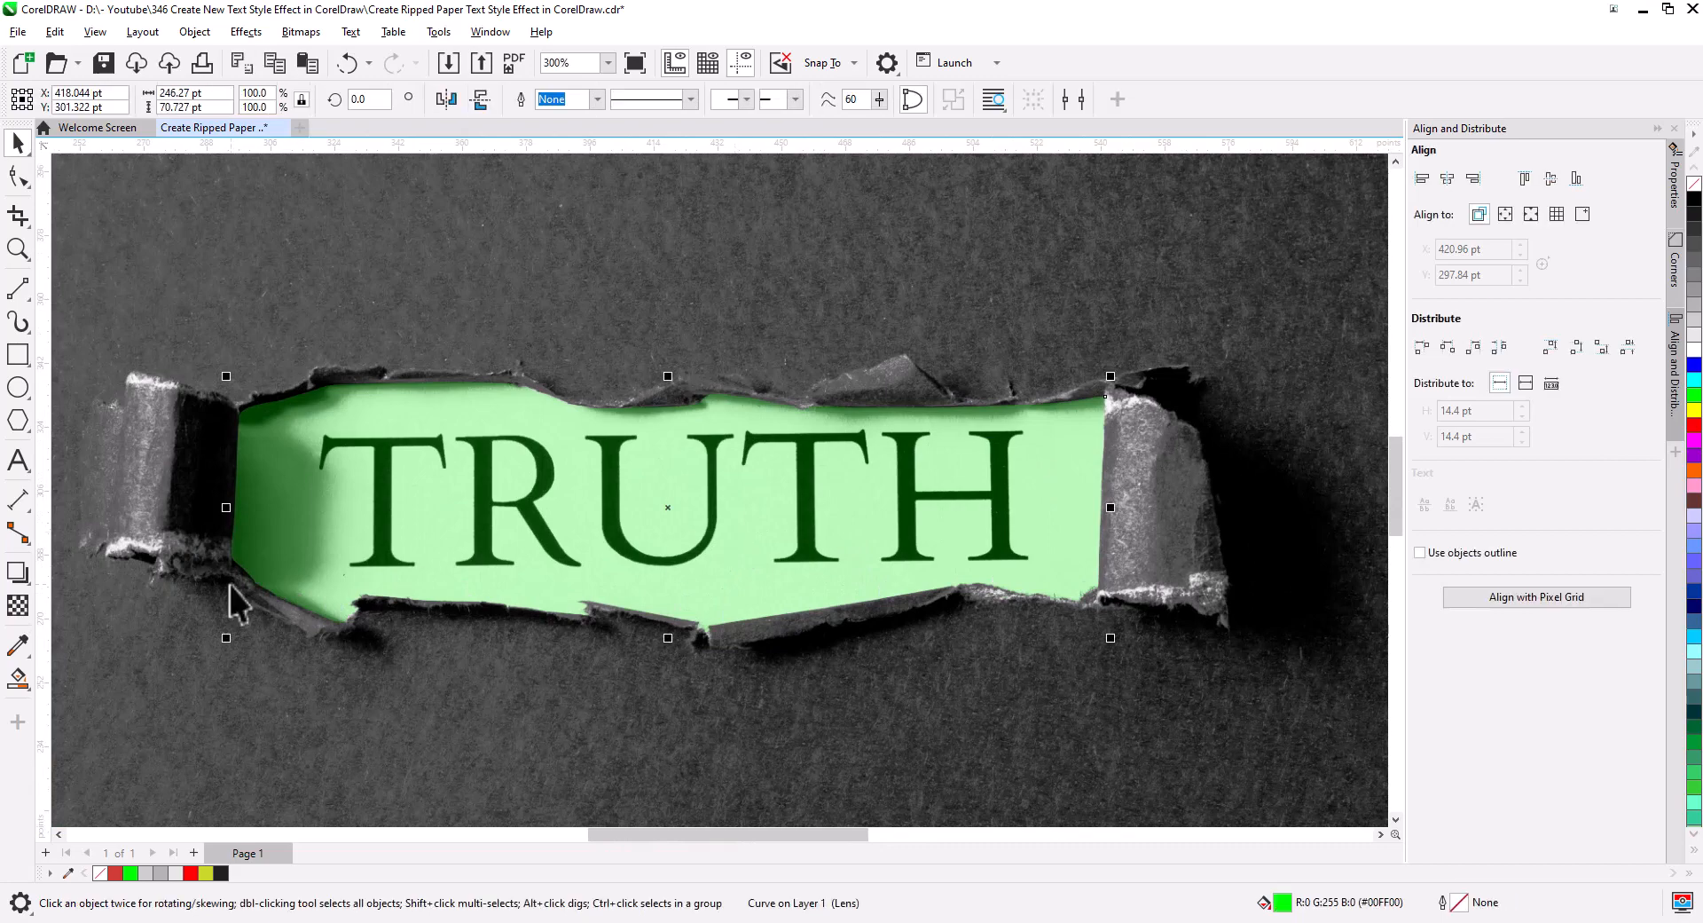
left_click(17, 610)
left_click_drag(656, 651, 573, 642)
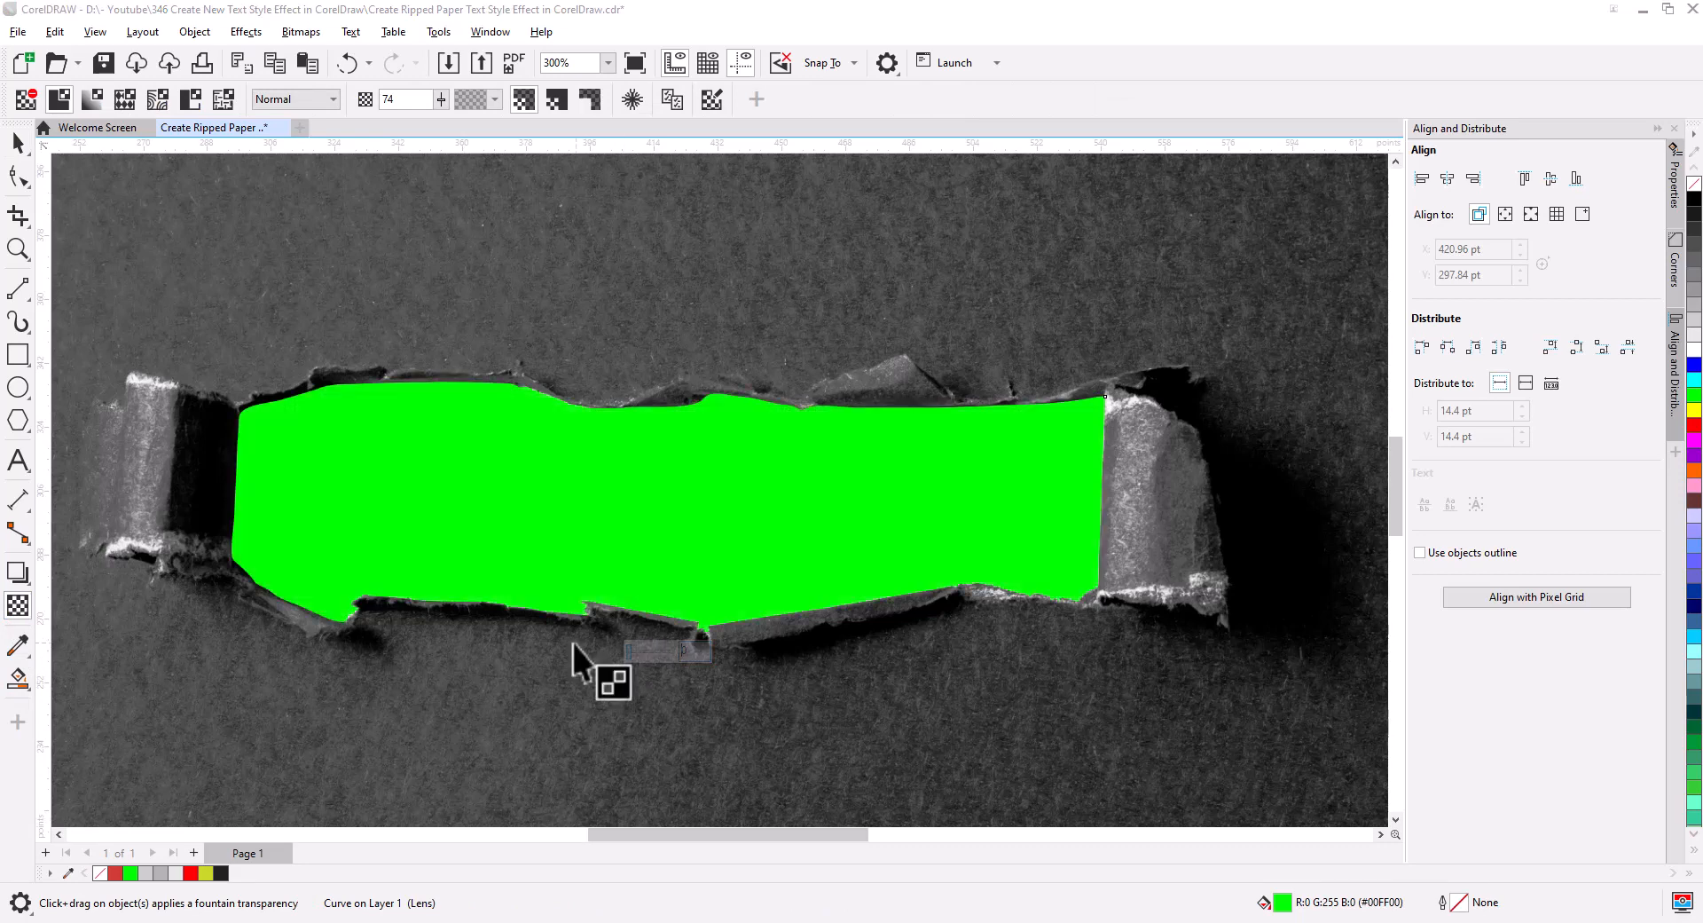
left_click(16, 144)
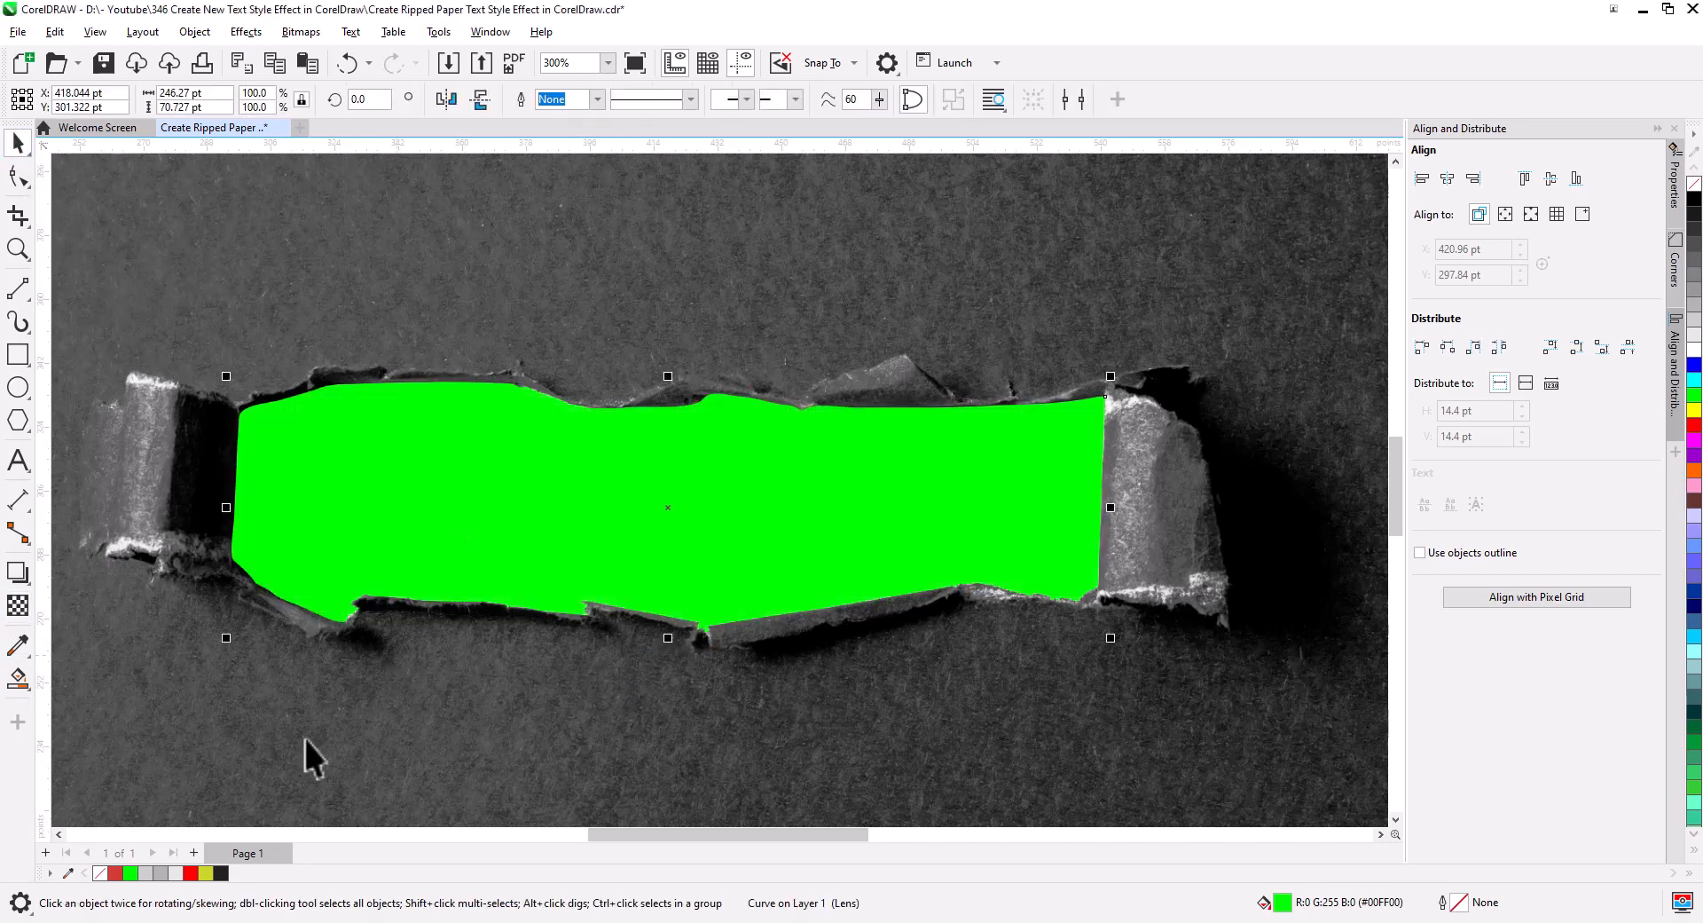
left_click(116, 873)
scroll(621, 685, "down", 1)
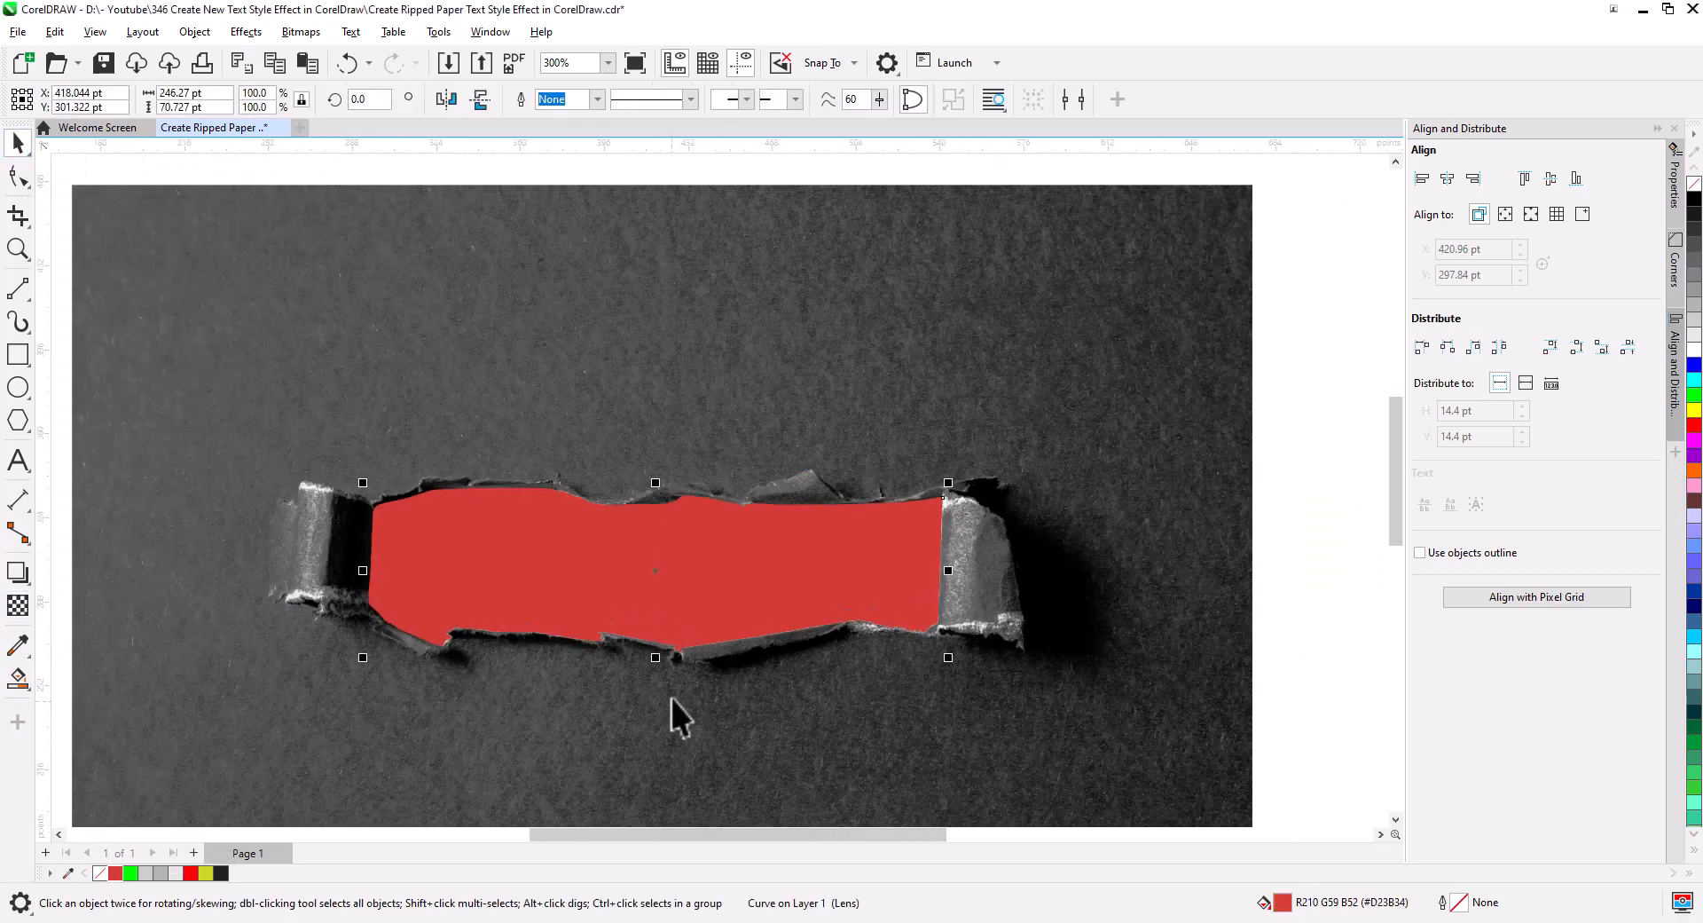
Place the DESIGN text over the paper image behind the red shape, enlarged to about 427 pt wide.
left_click_drag(685, 711, 784, 696)
scroll(676, 637, "down", 1)
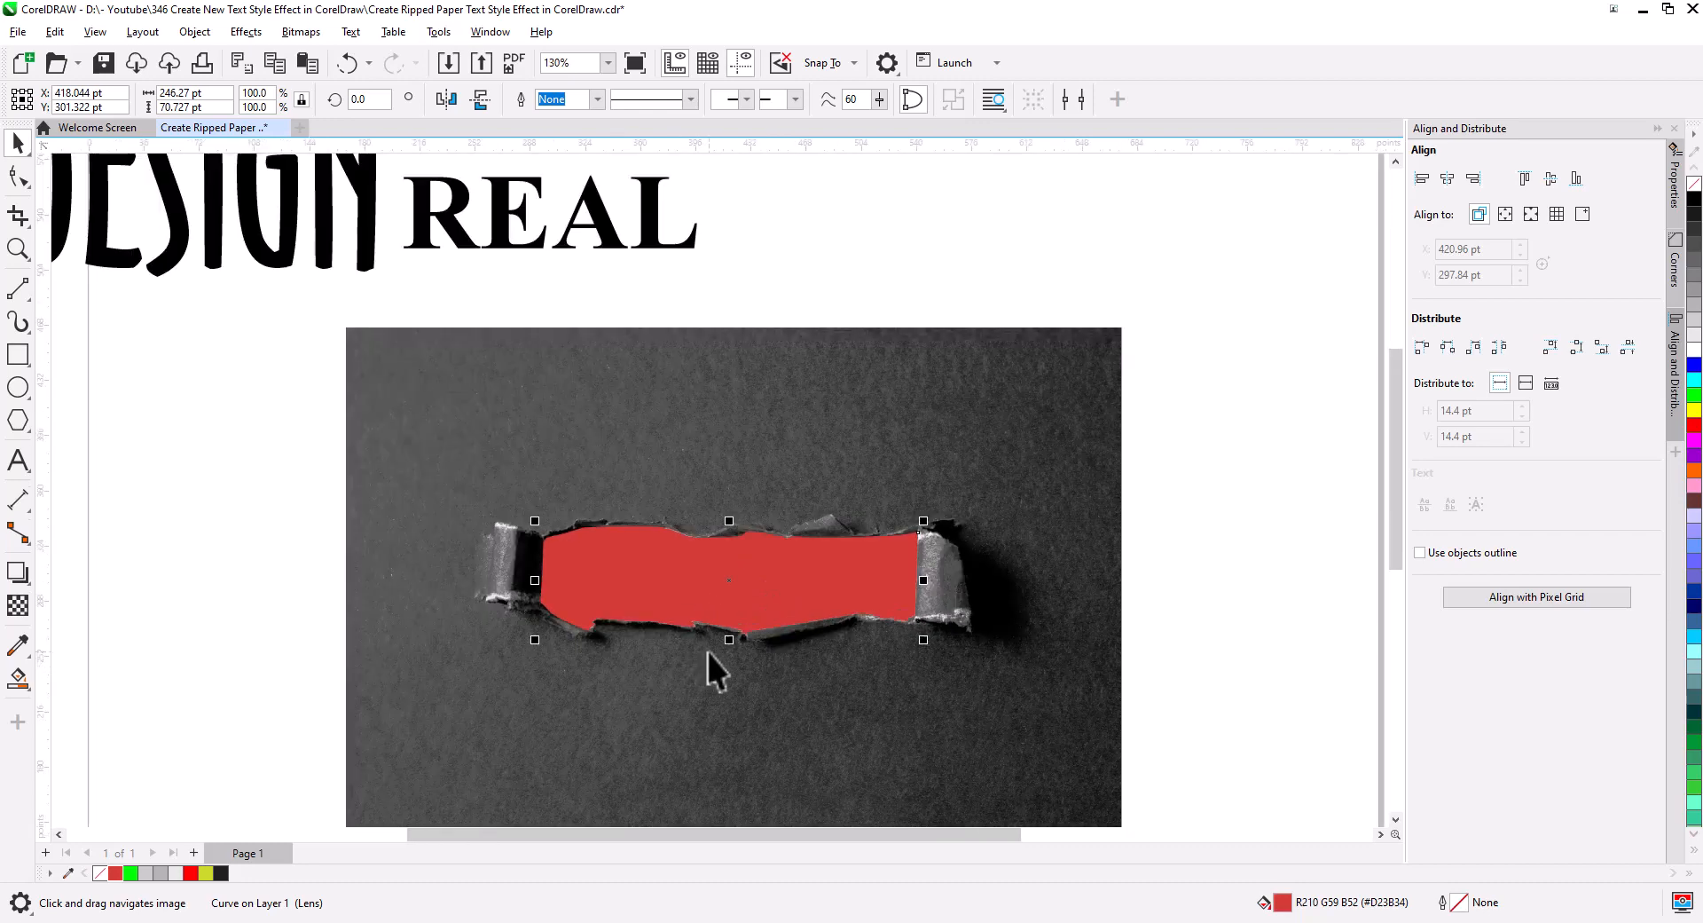
left_click(324, 252)
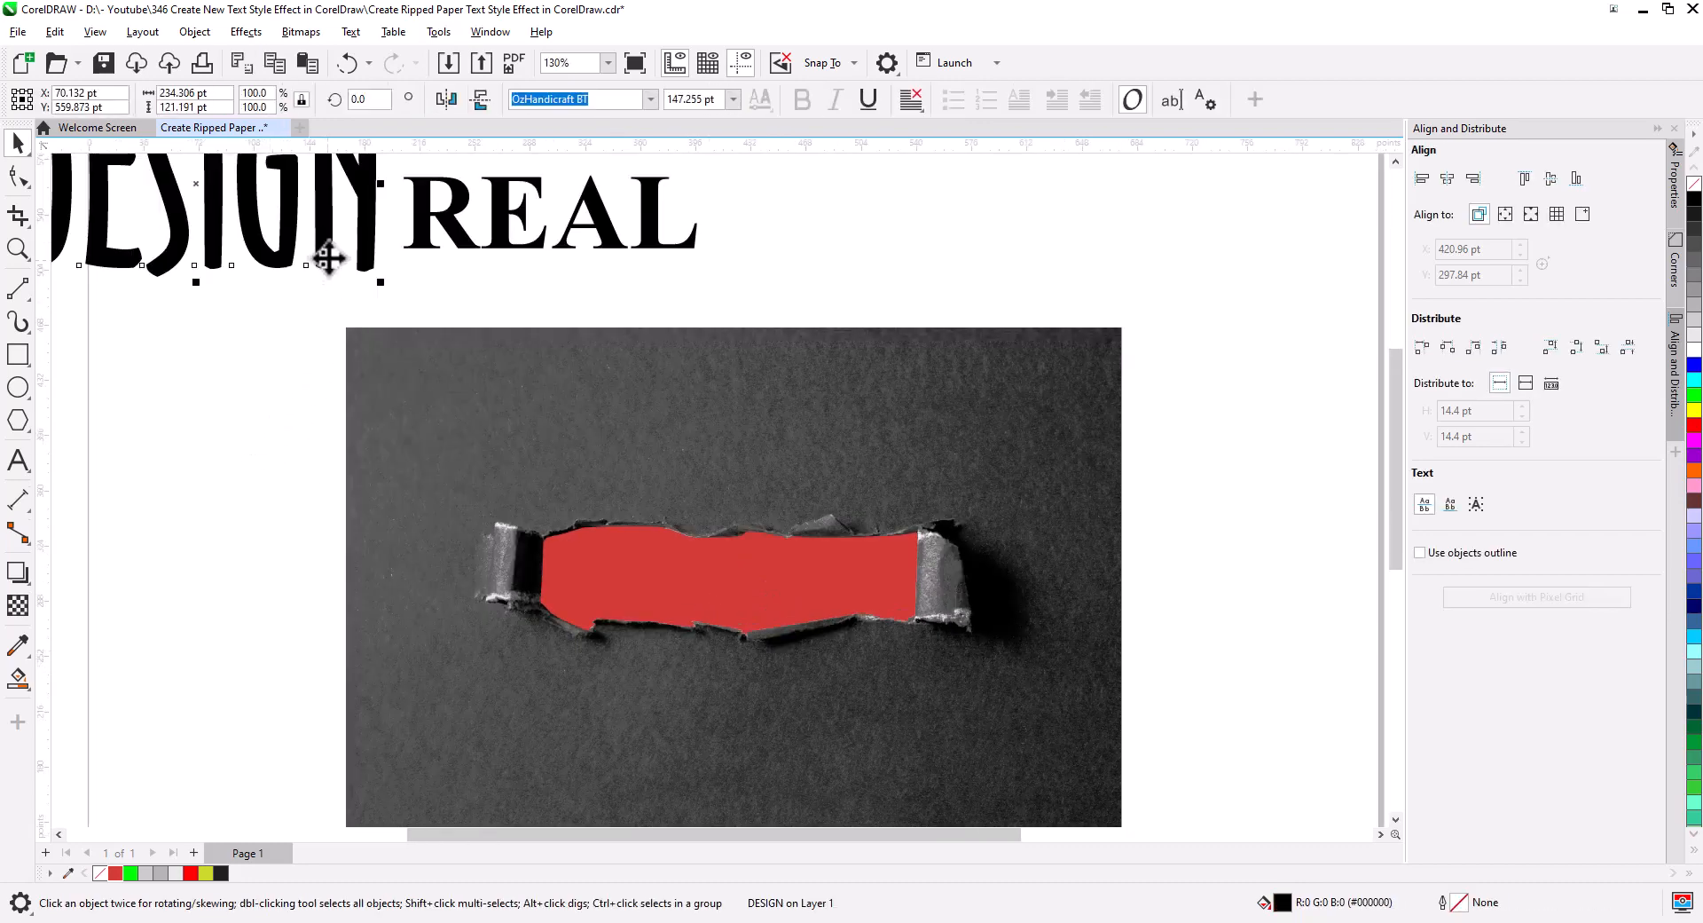
left_click_drag(324, 243, 1079, 812)
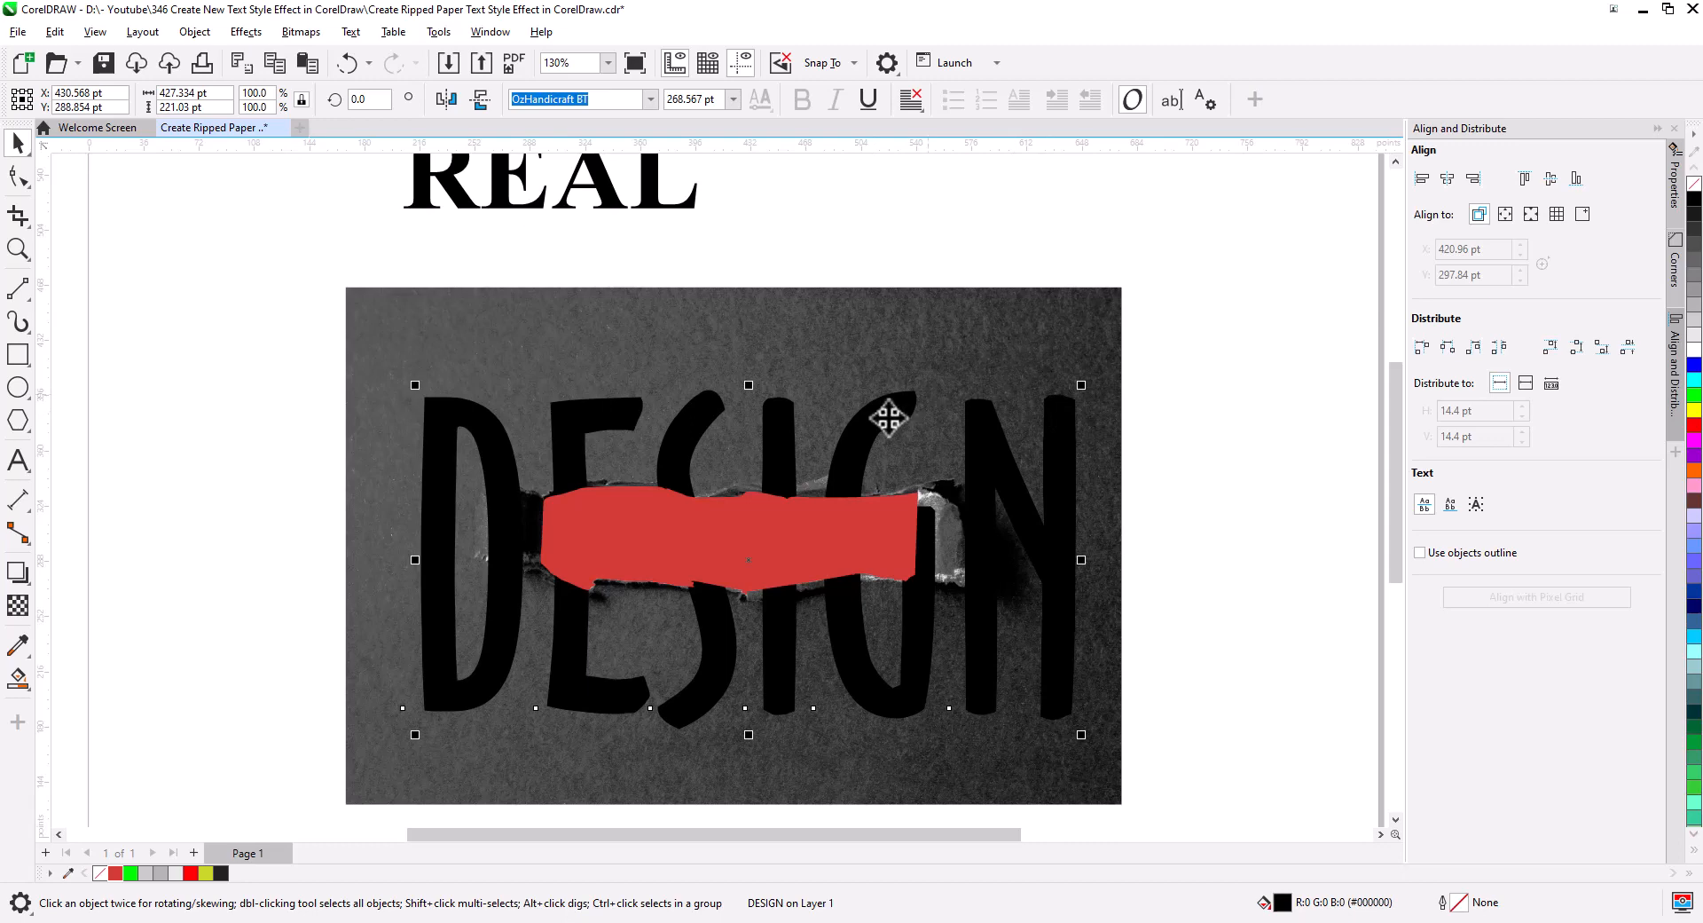
left_click_drag(889, 417, 871, 398)
key("ctrl+Page_Down")
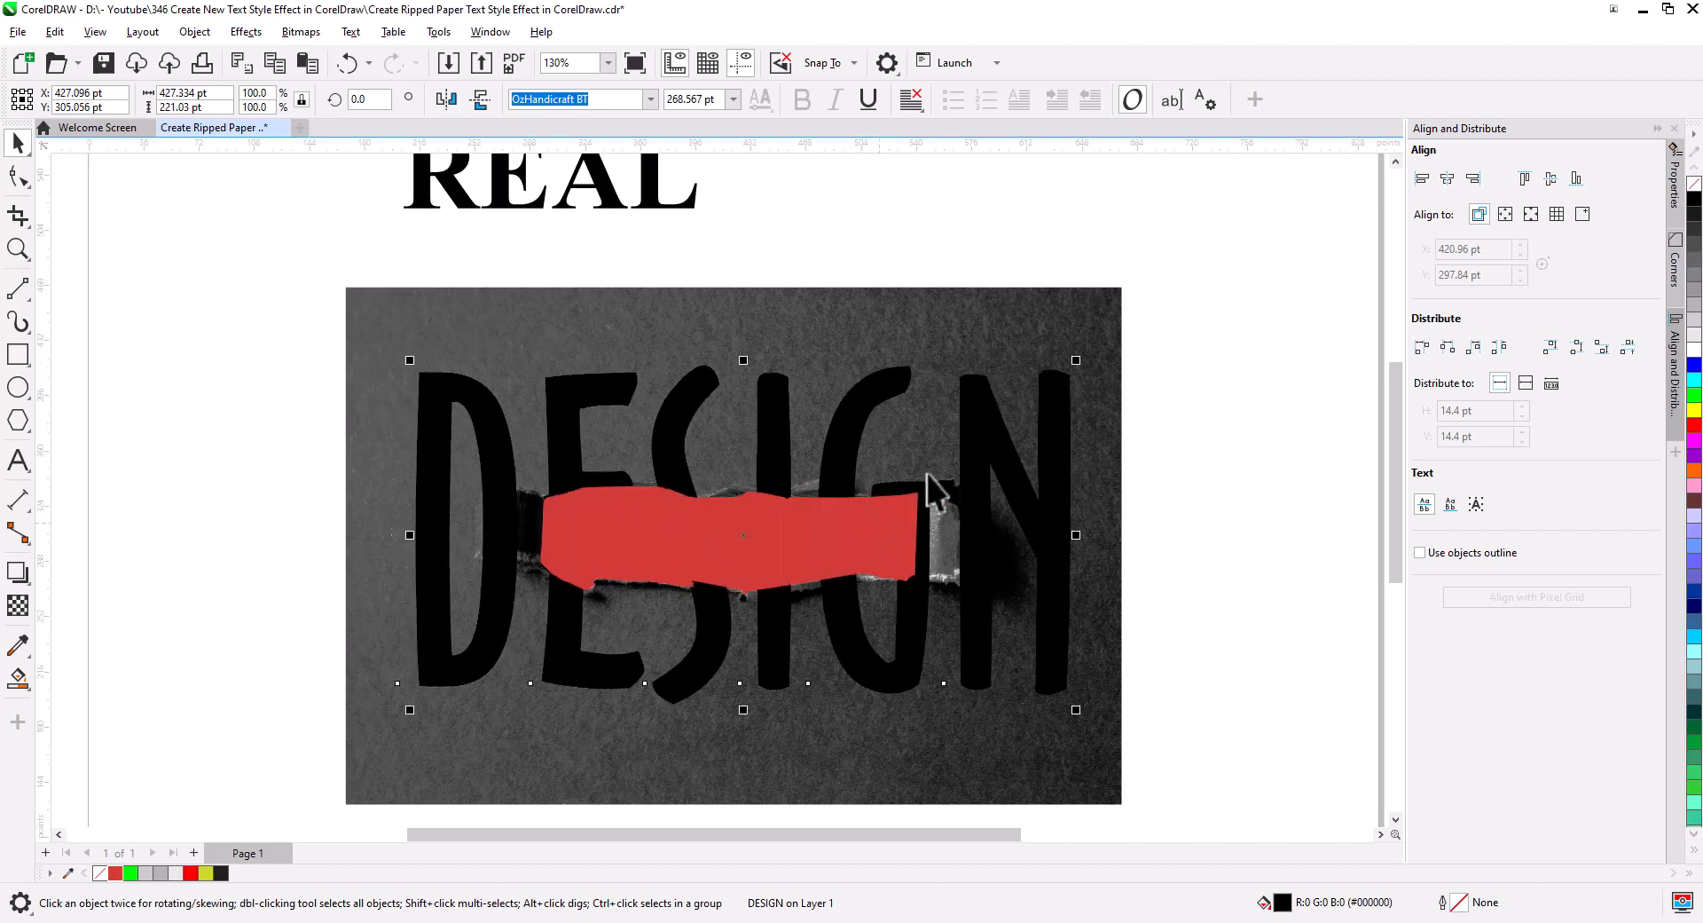
Convert the DESIGN text to curves and lower the G's crossbar to the lower edge of the red shape, deleting surplus nodes.
right_click(866, 400)
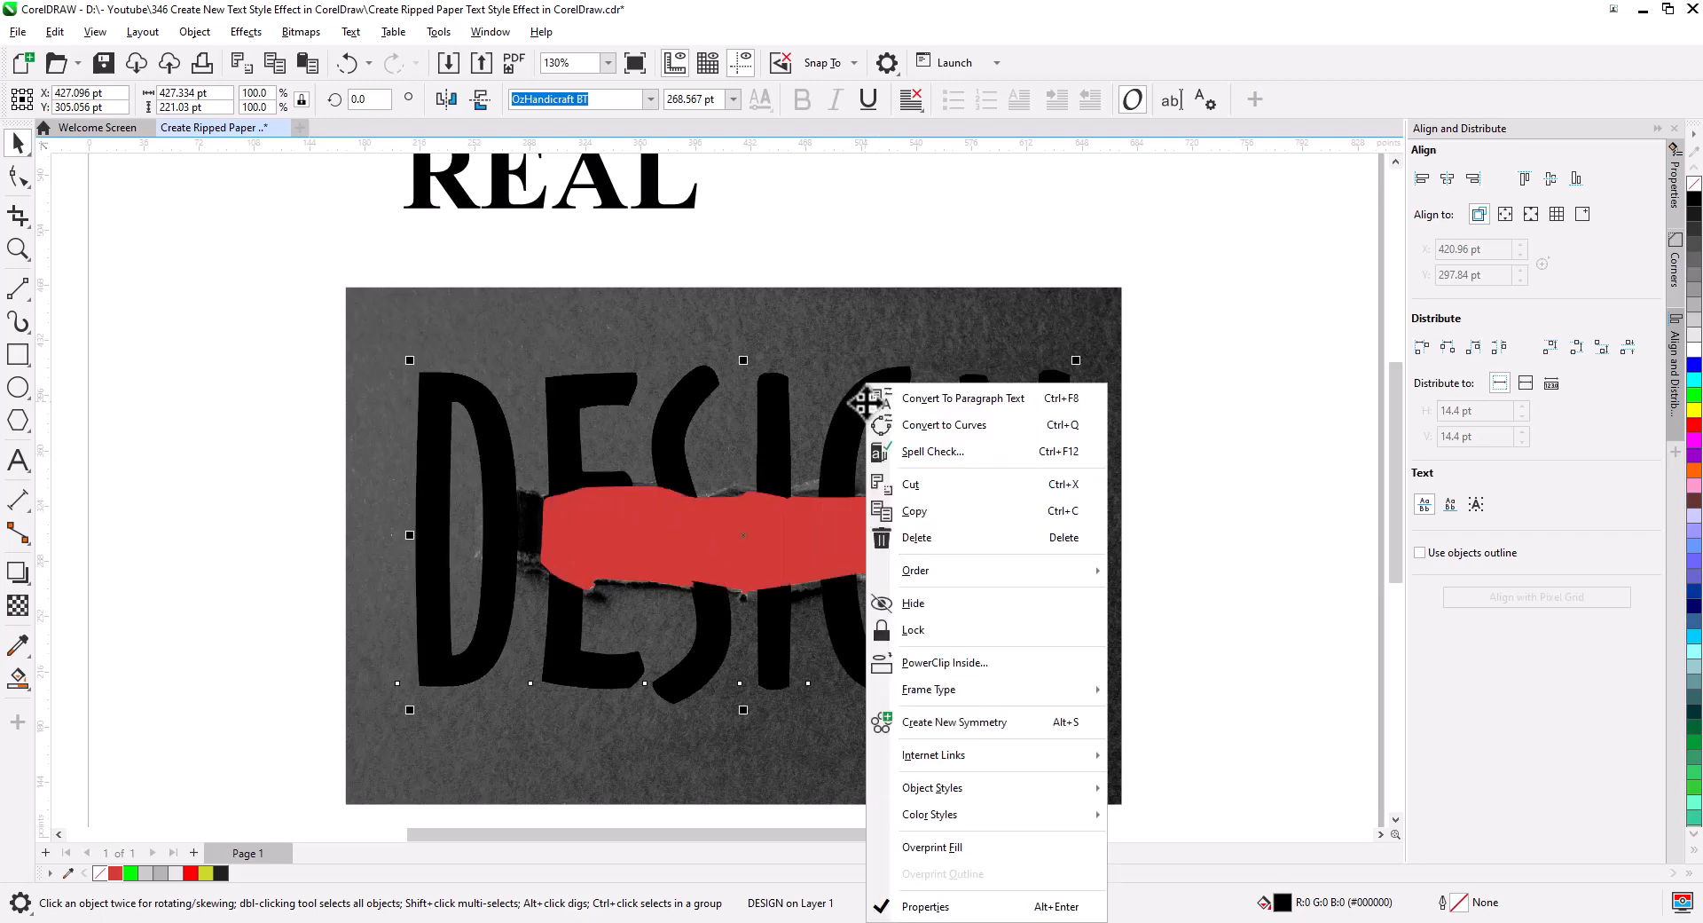
left_click(915, 444)
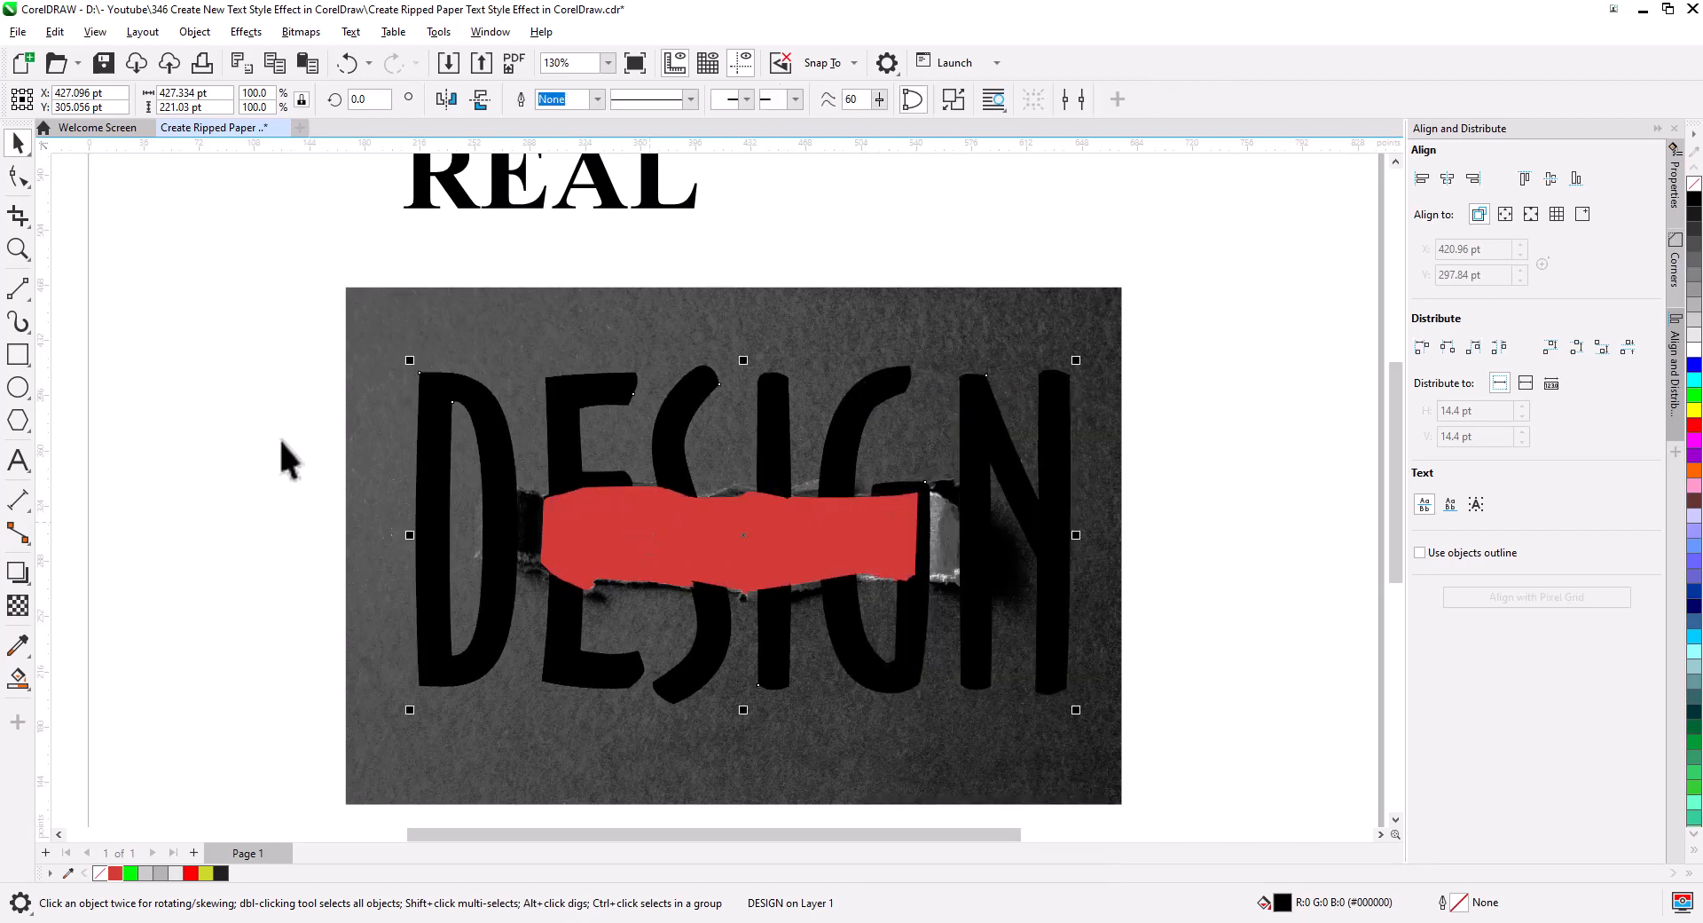
left_click(17, 176)
scroll(889, 601, "up", 2)
scroll(890, 602, "up", 2)
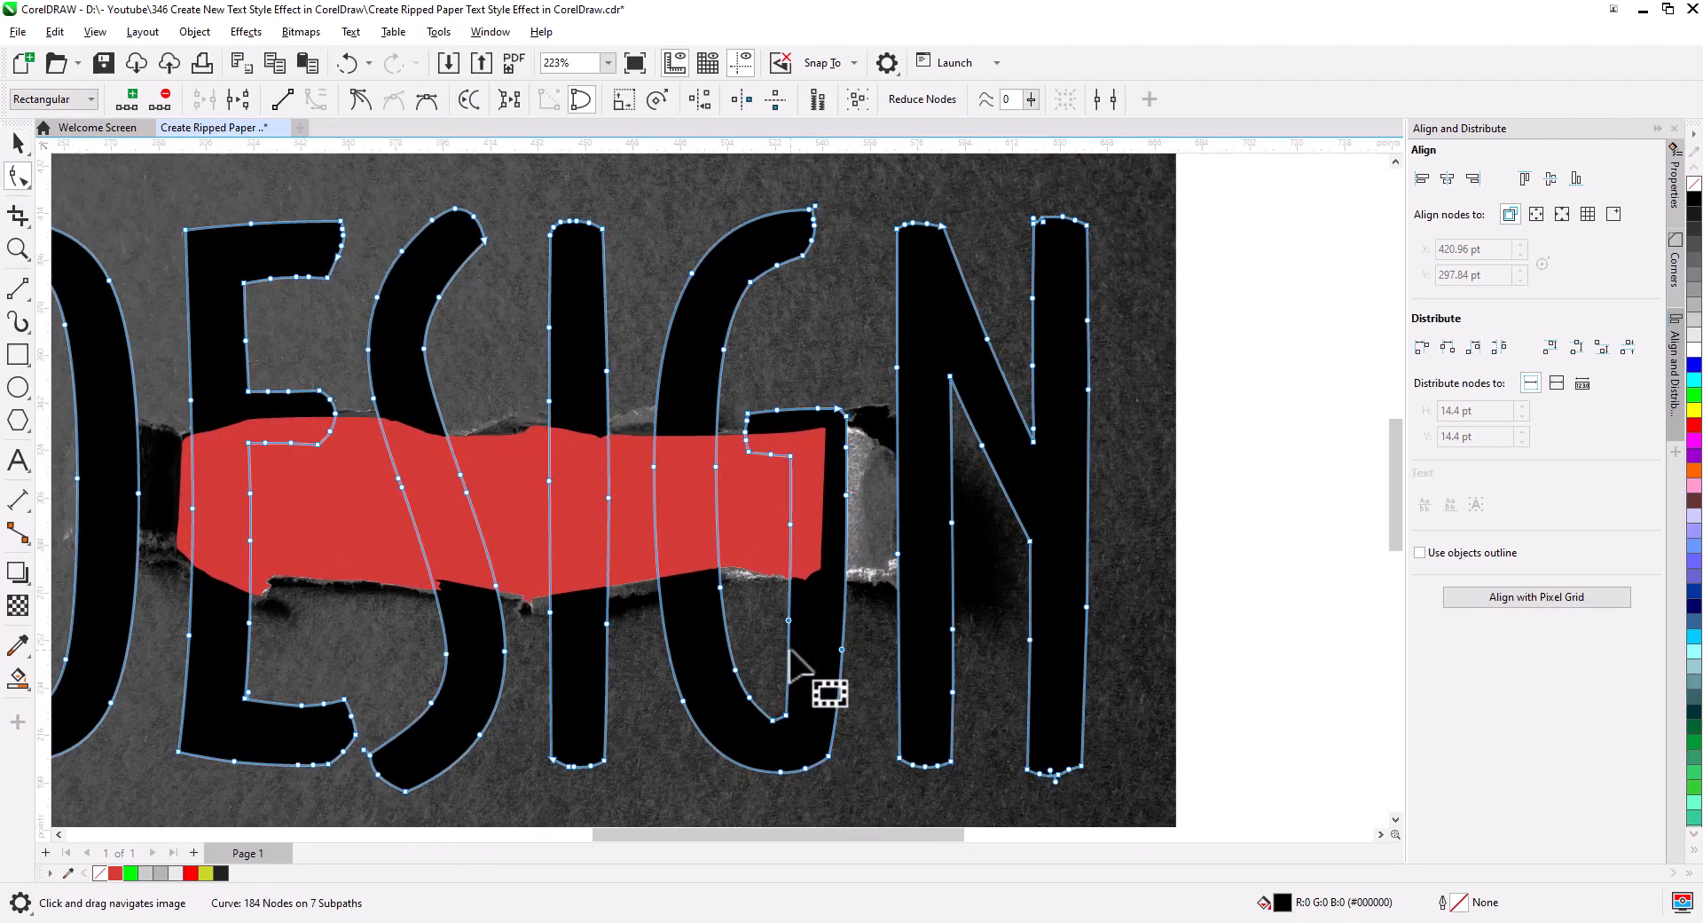
key("Delete")
left_click_drag(867, 525, 732, 383)
left_click_drag(789, 523, 787, 662)
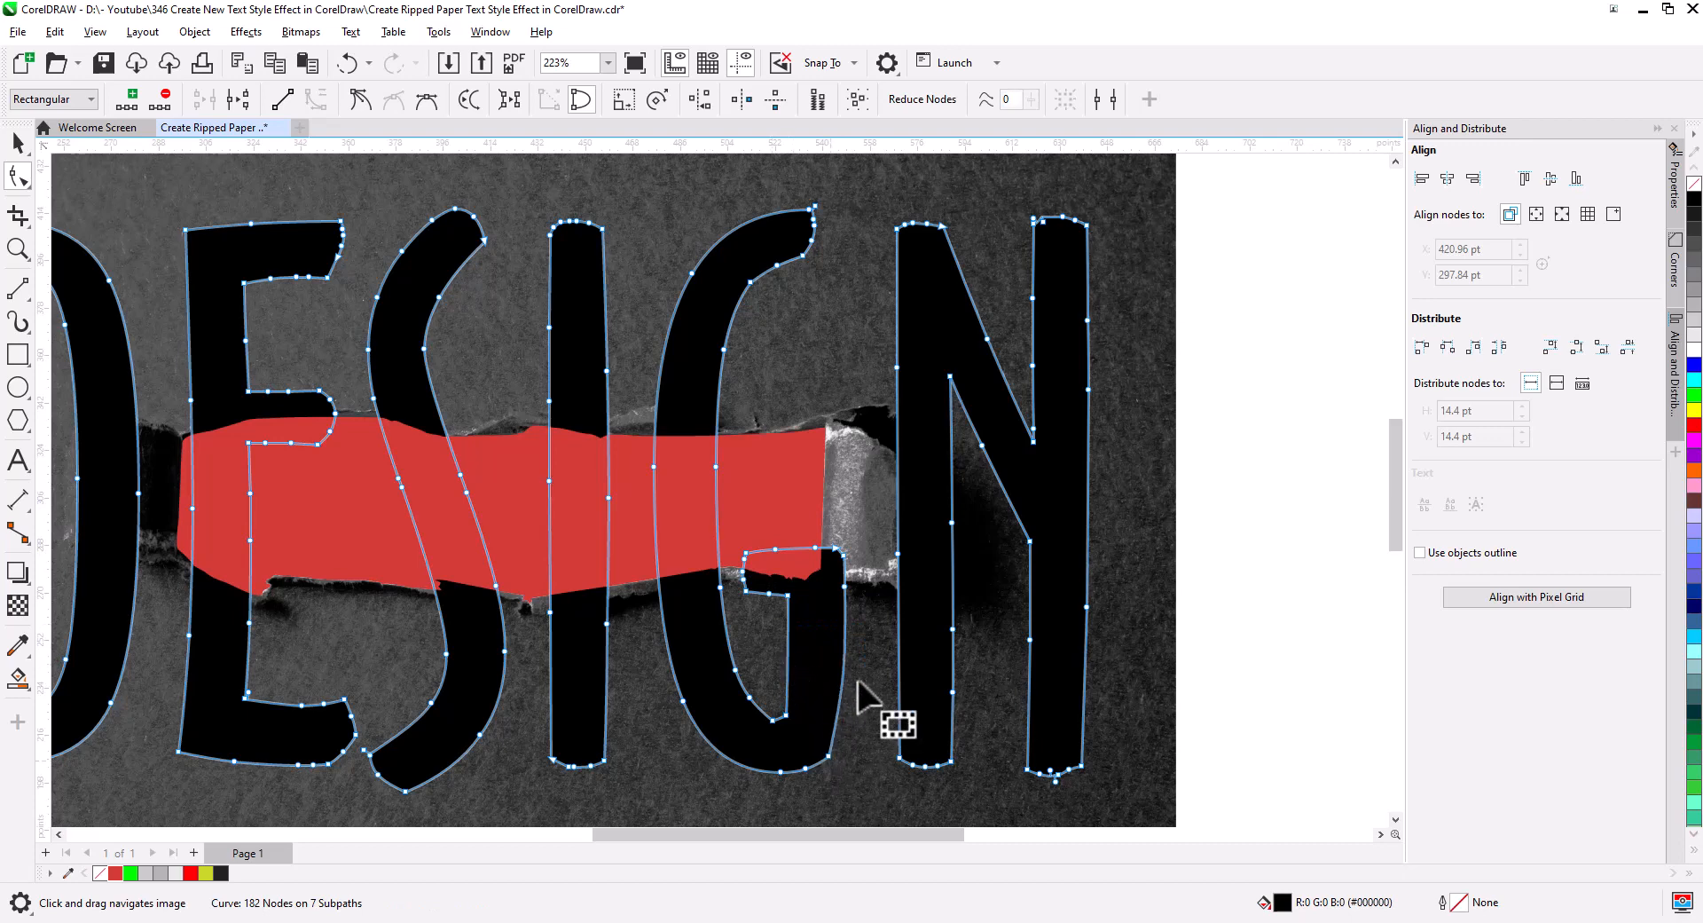
key("Delete")
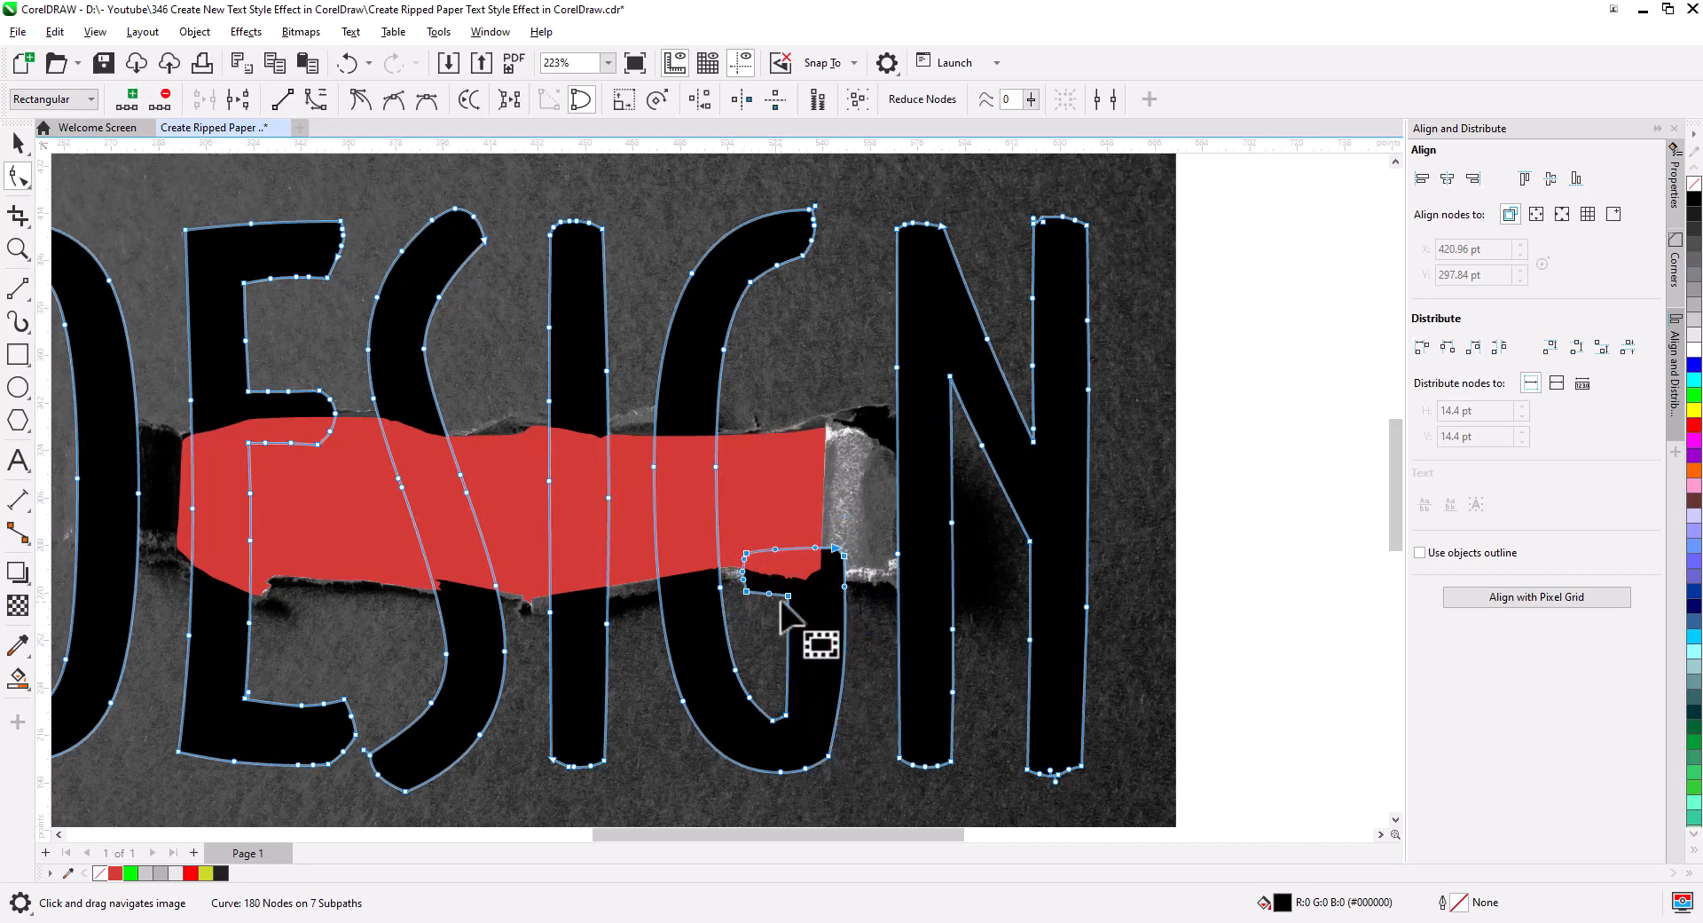
left_click_drag(786, 593, 788, 618)
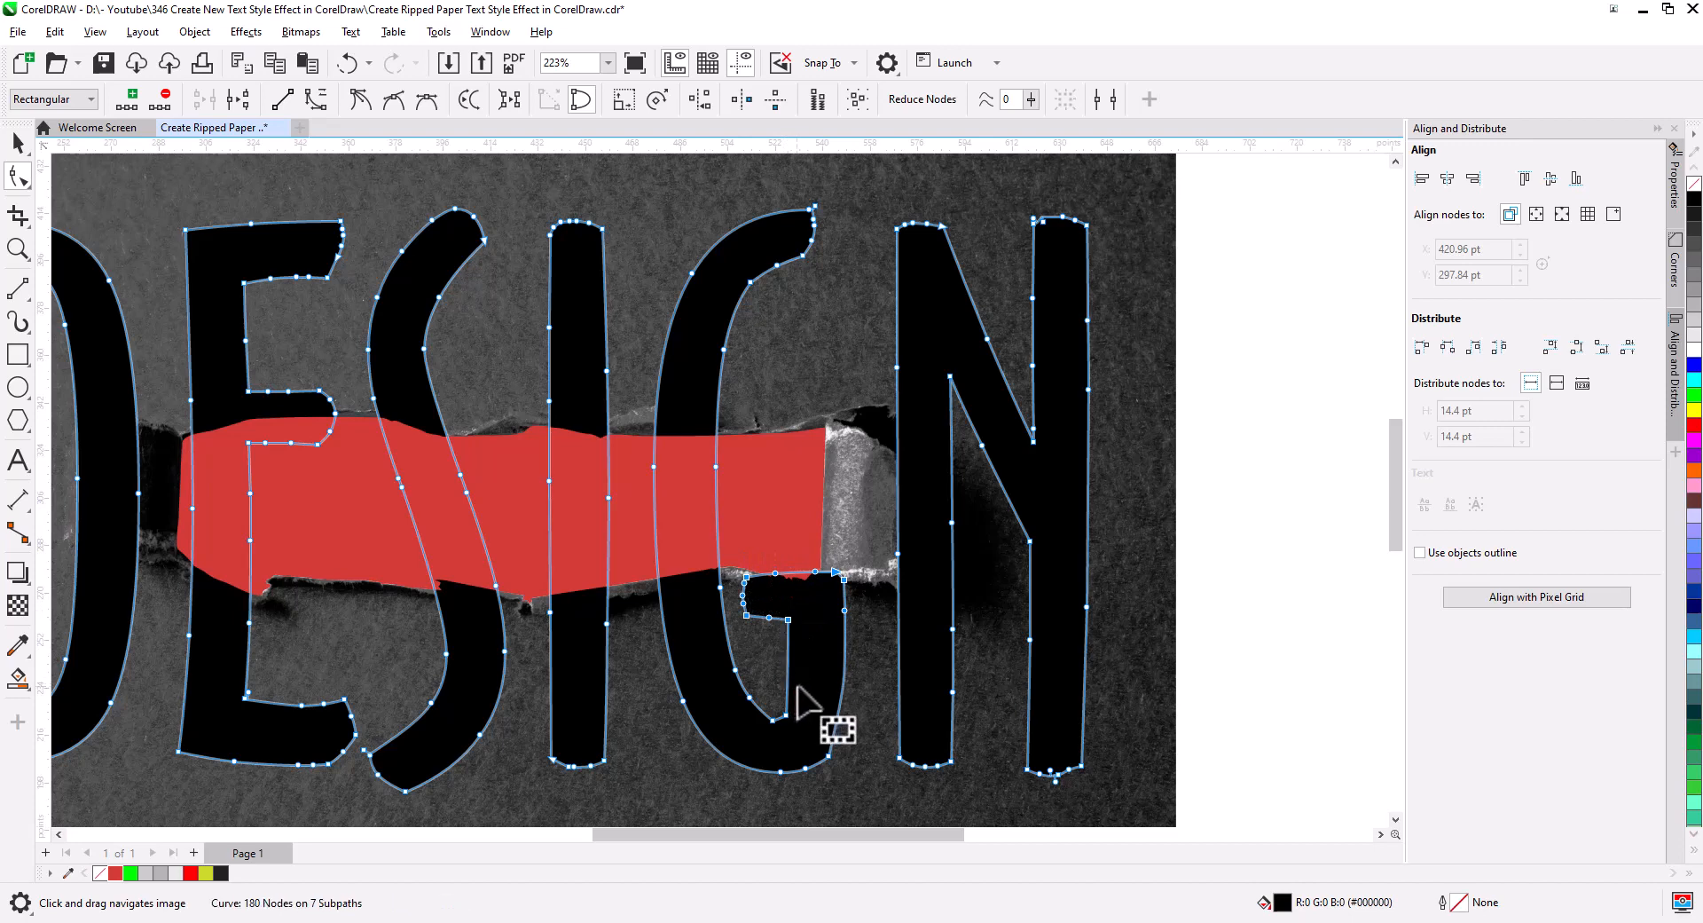
Raise the nodes of the E's middle bar so it sits above the red shape.
scroll(720, 709, "down", 1)
scroll(721, 709, "down", 1)
left_click_drag(666, 722, 924, 745)
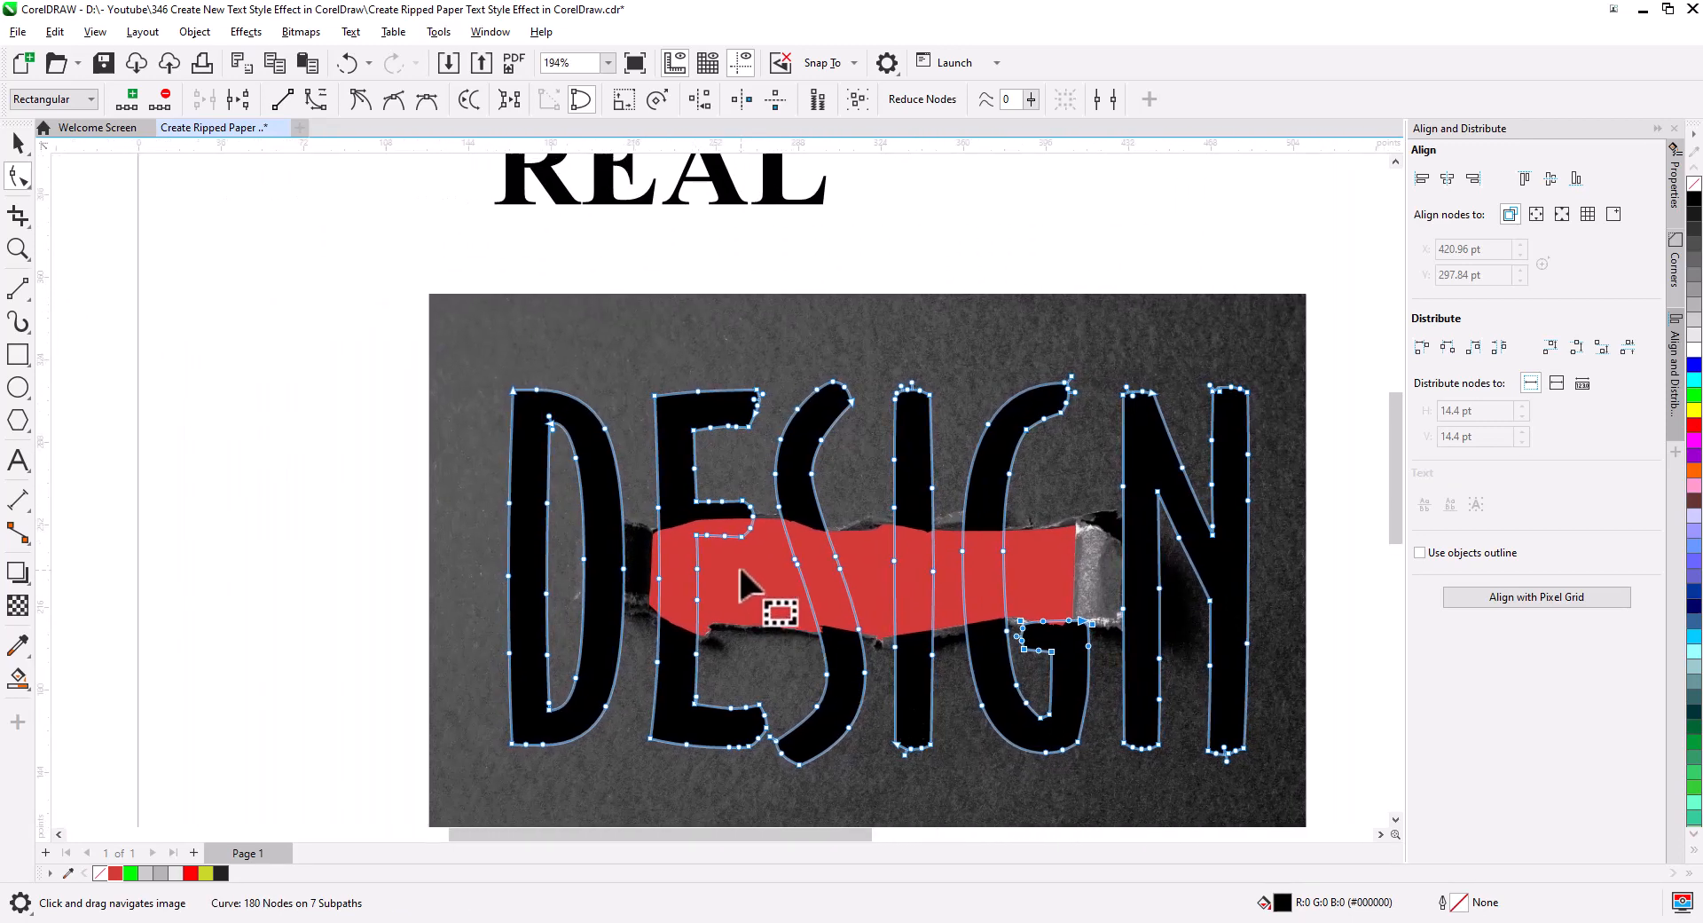
scroll(747, 603, "up", 2)
left_click_drag(747, 604, 753, 664)
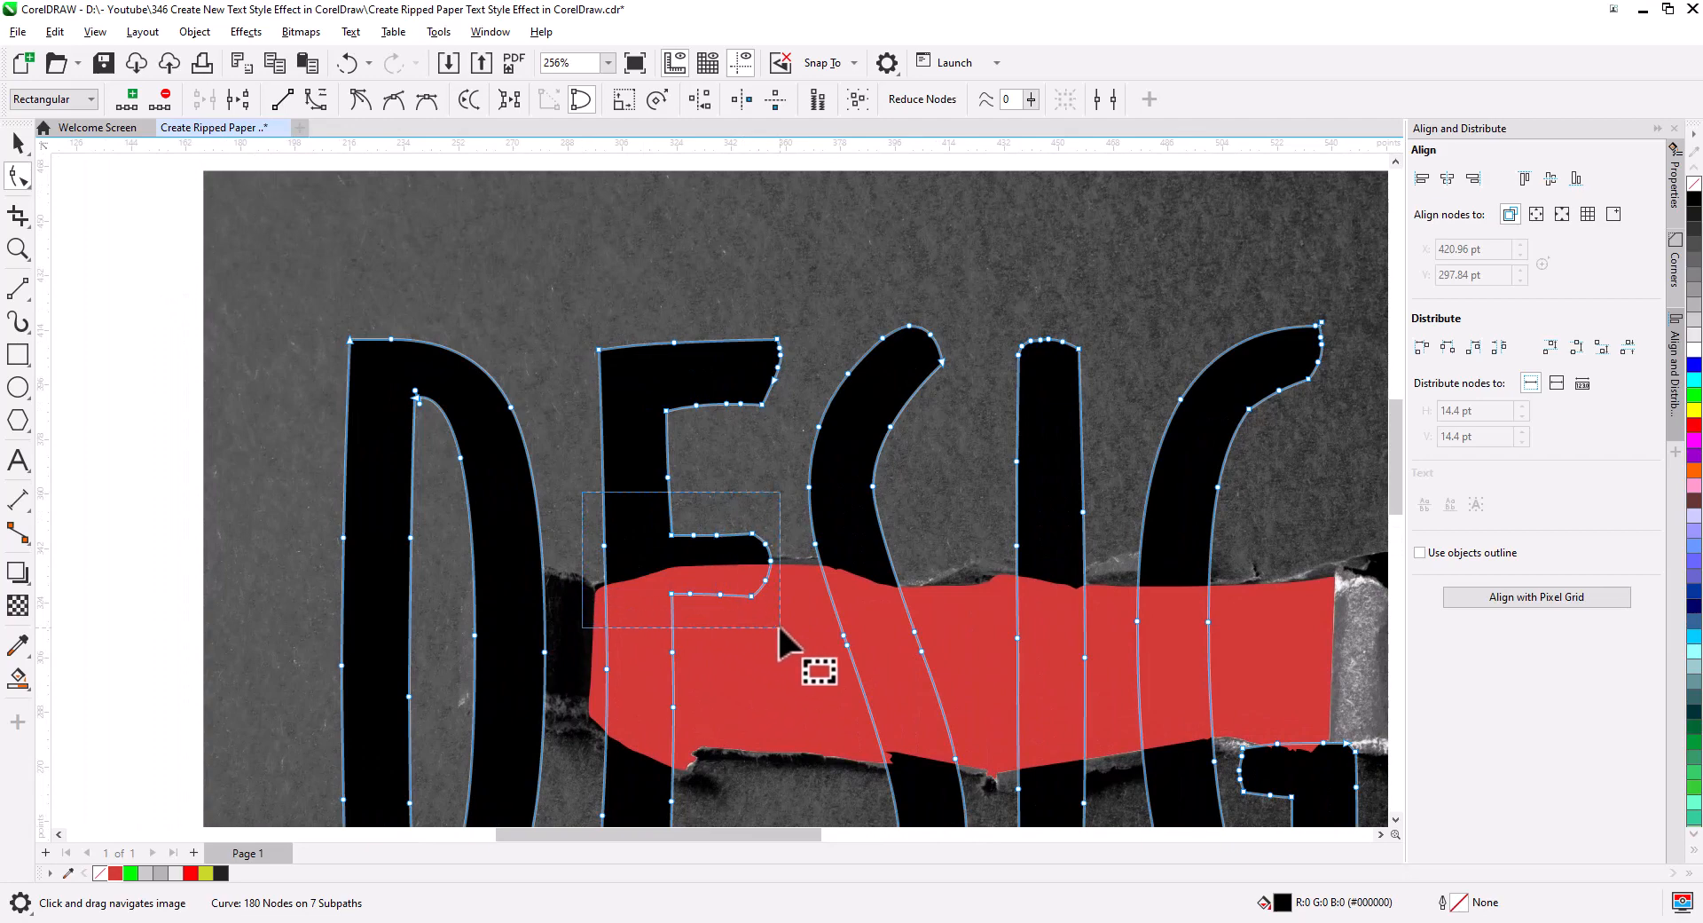
left_click_drag(753, 535, 752, 502)
scroll(707, 578, "down", 4)
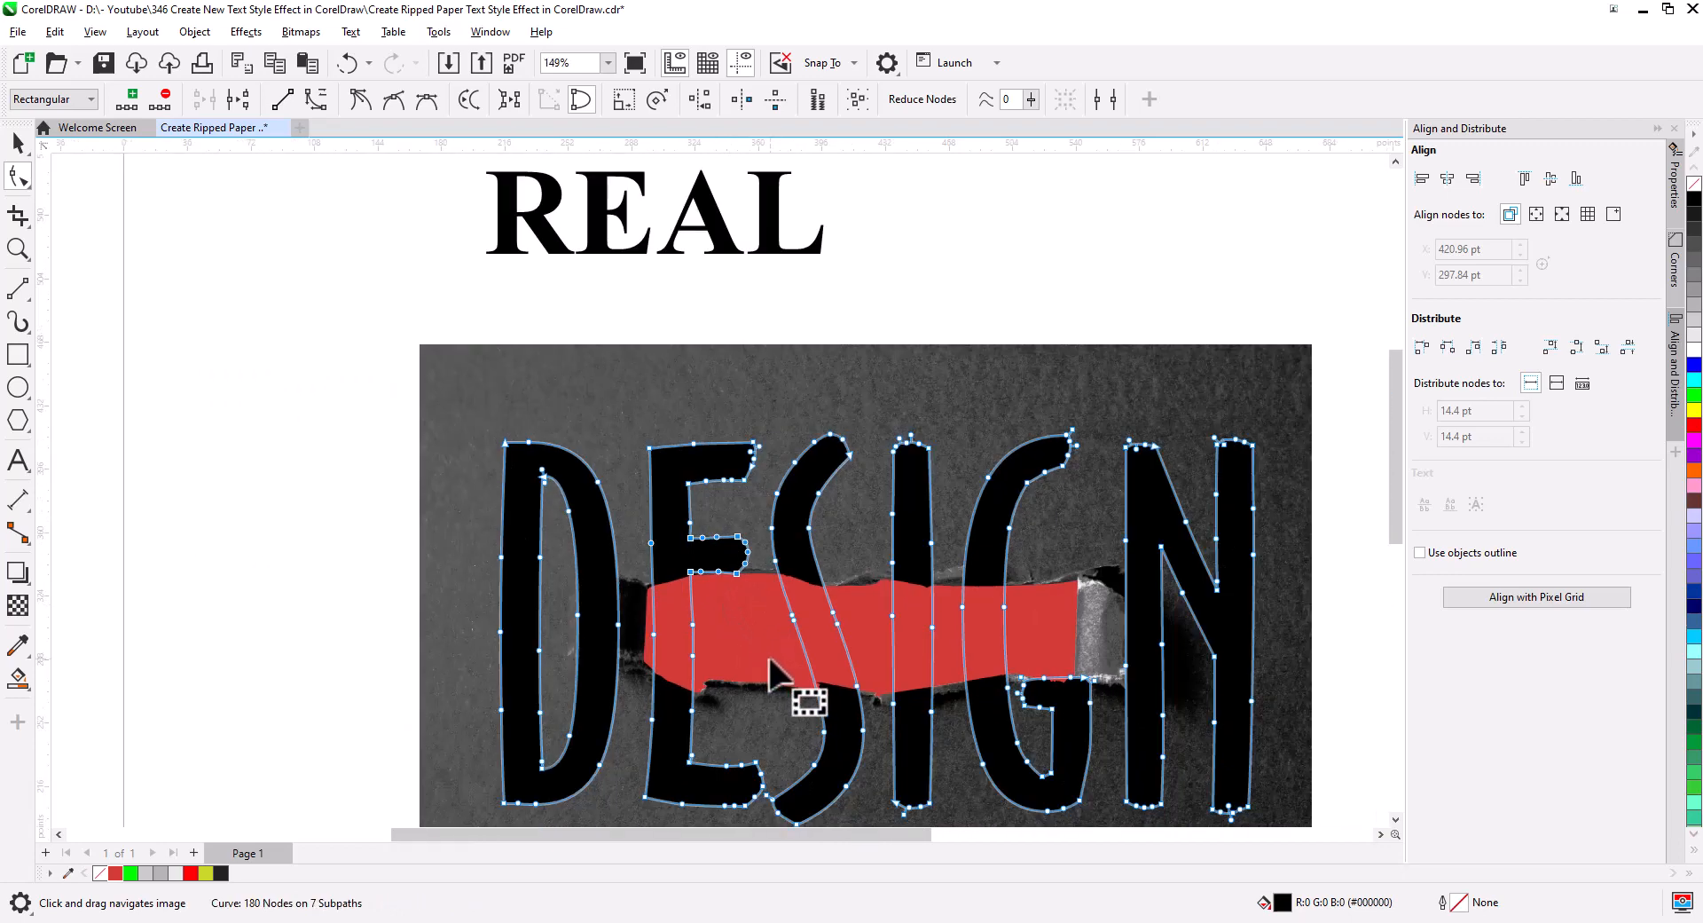
left_click_drag(778, 675, 670, 612)
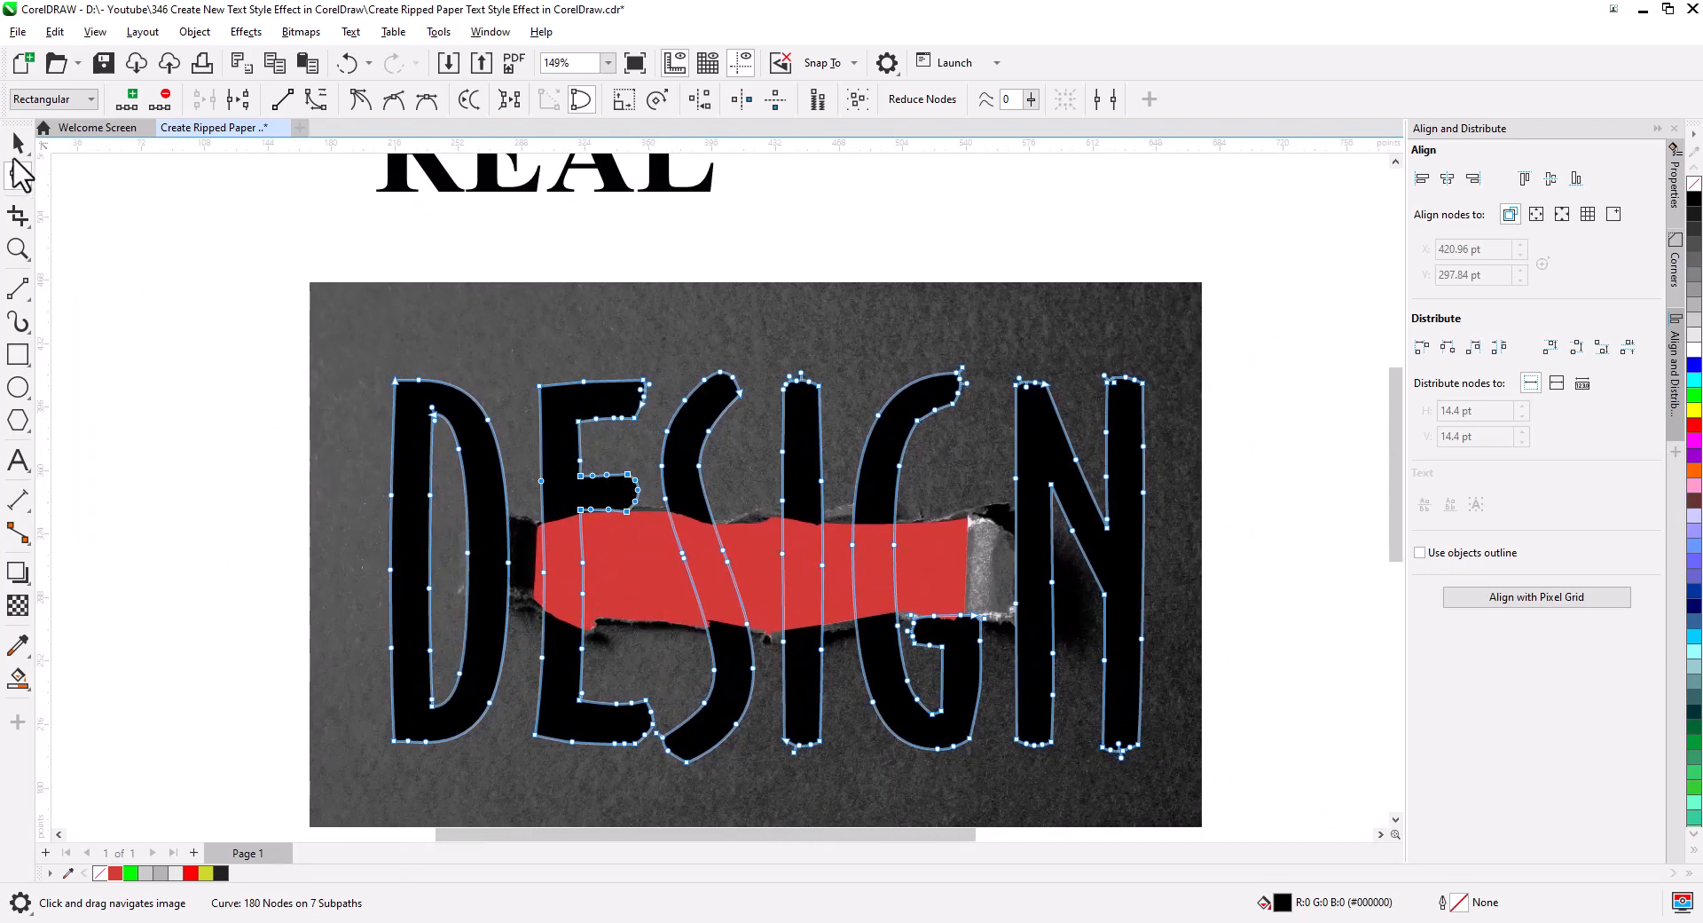
Stretch the DESIGN curve toward the left to about 441 pt wide.
left_click(16, 145)
left_click(413, 601)
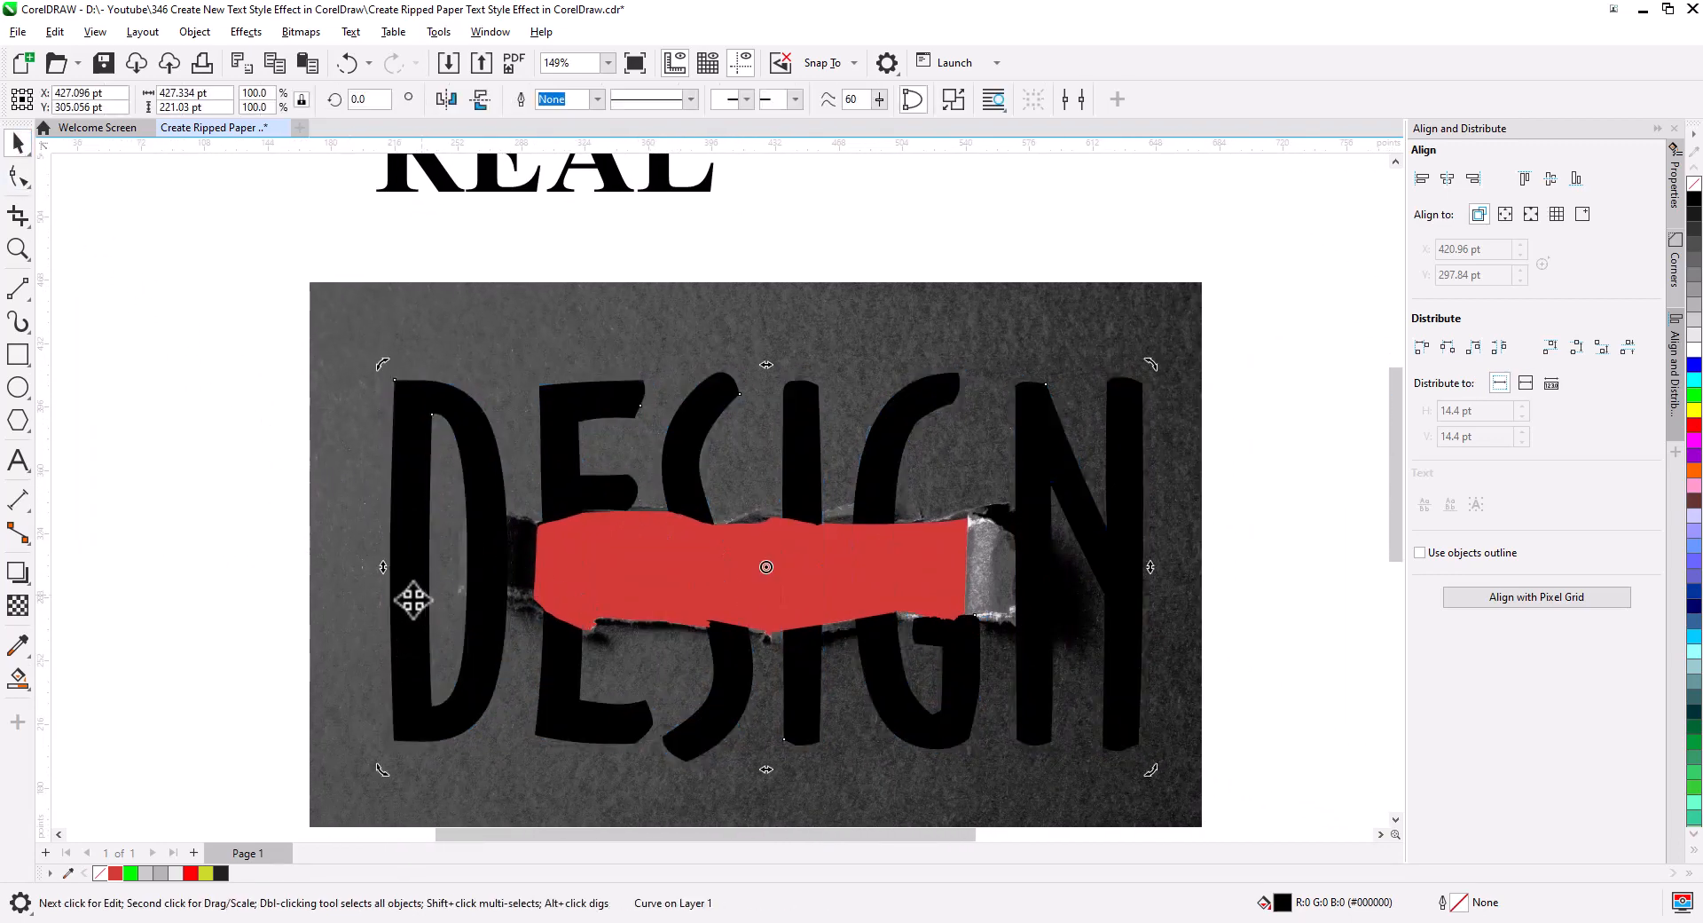
left_click(389, 569)
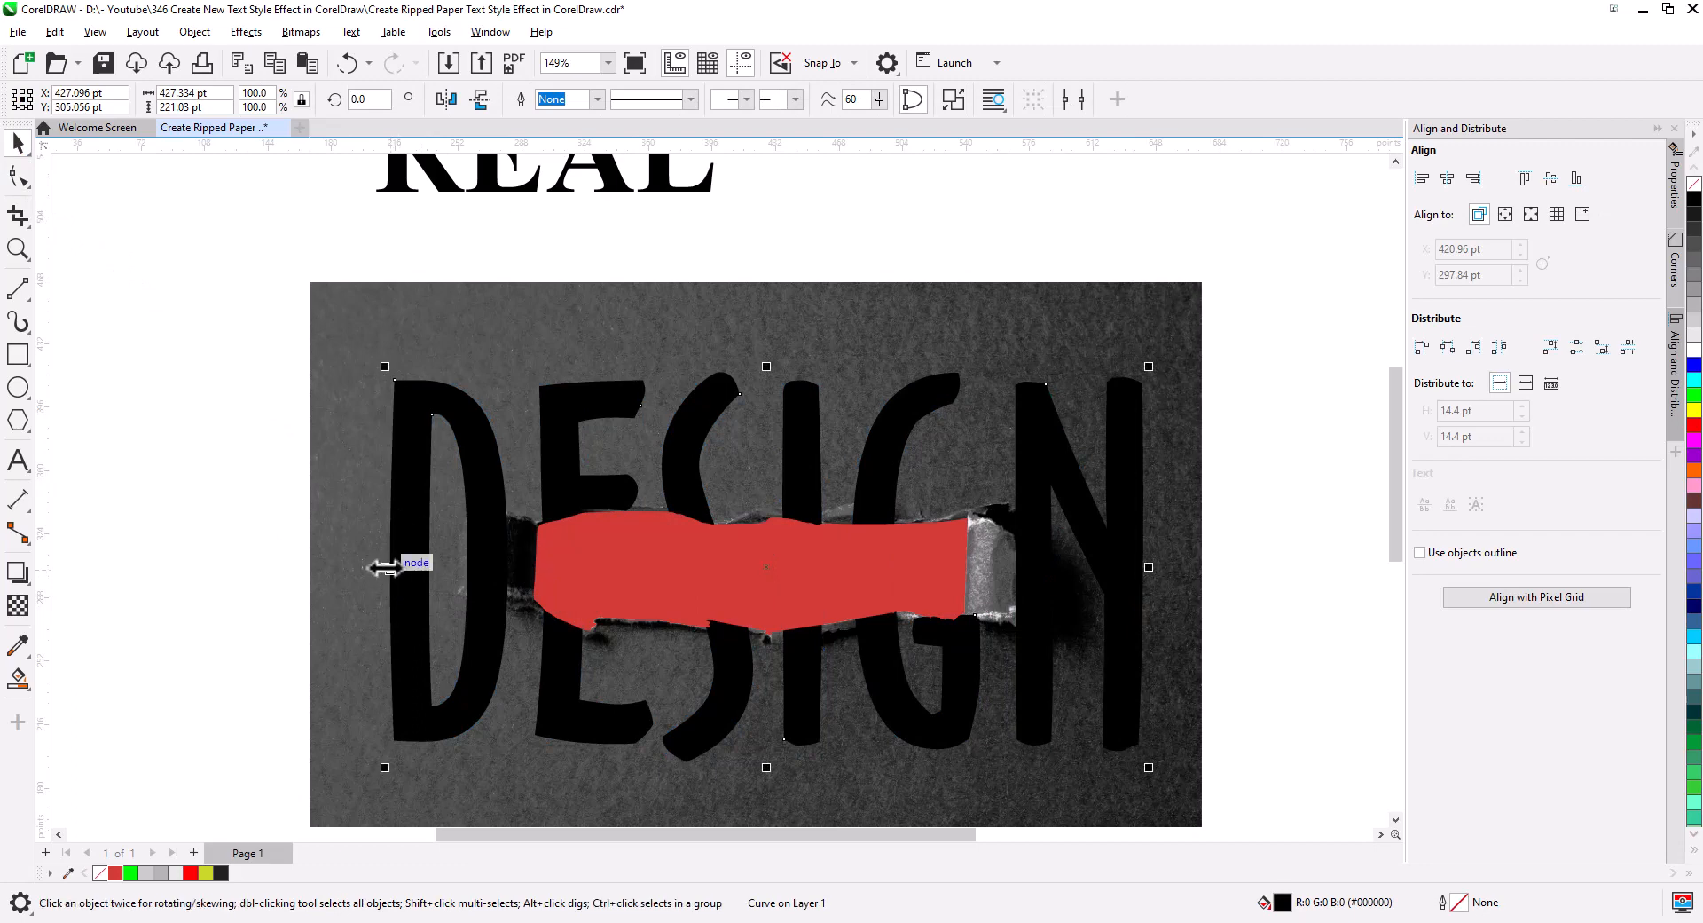
left_click_drag(385, 566, 360, 566)
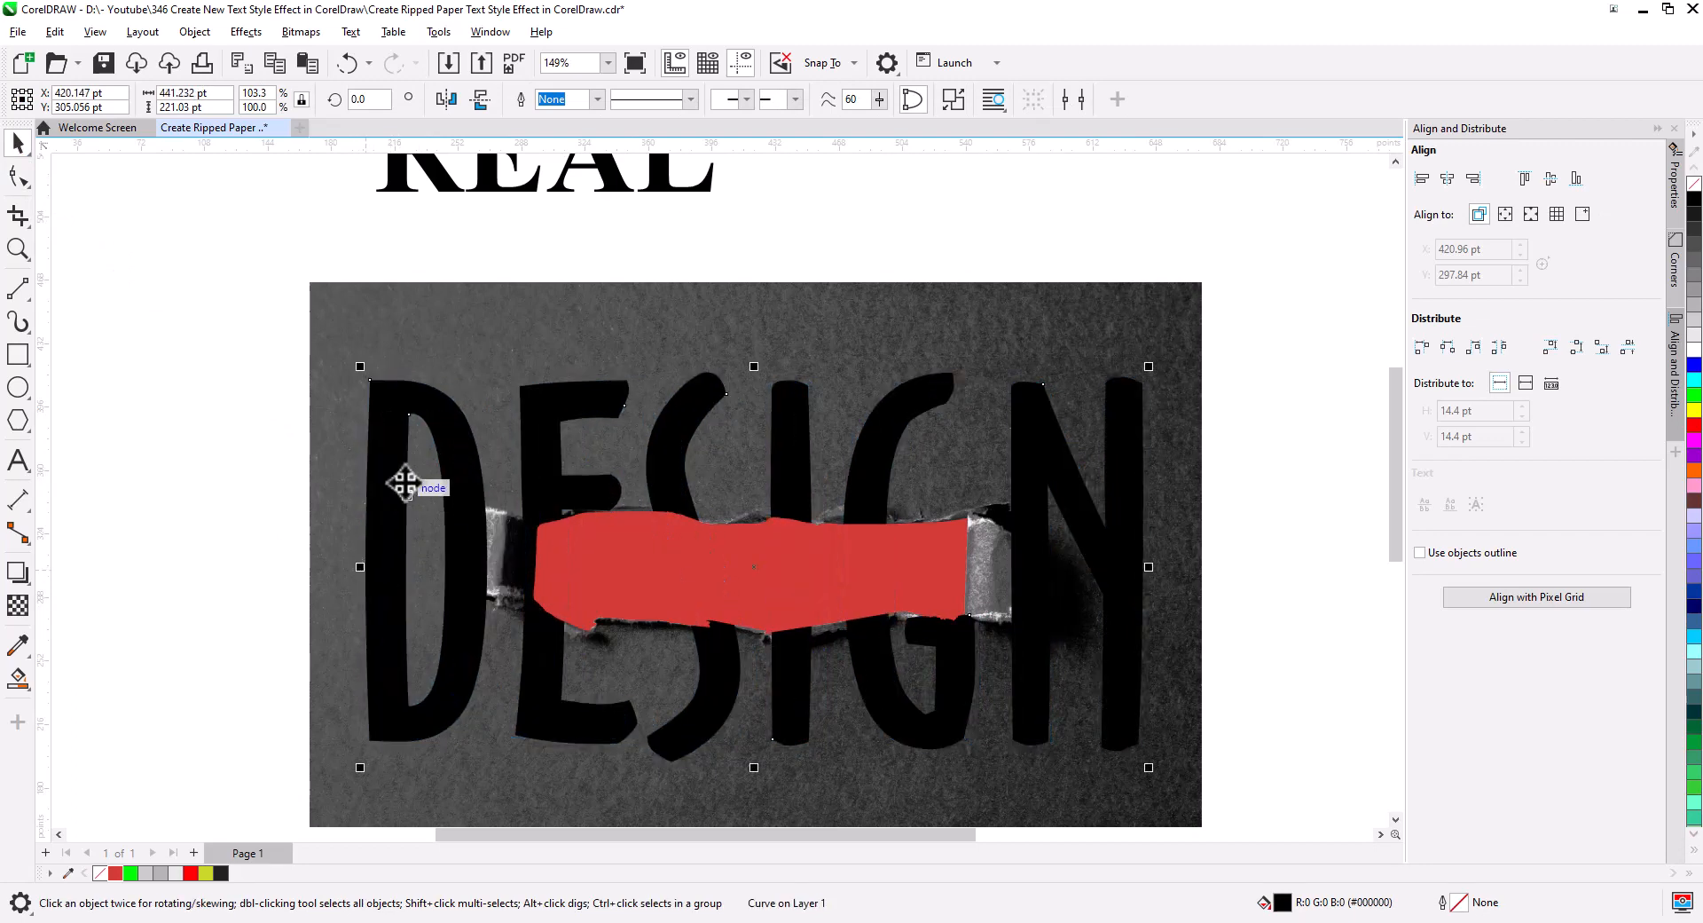
Unlock the paper image and centre the DESIGN lettering on it horizontally and vertically.
right_click(502, 294)
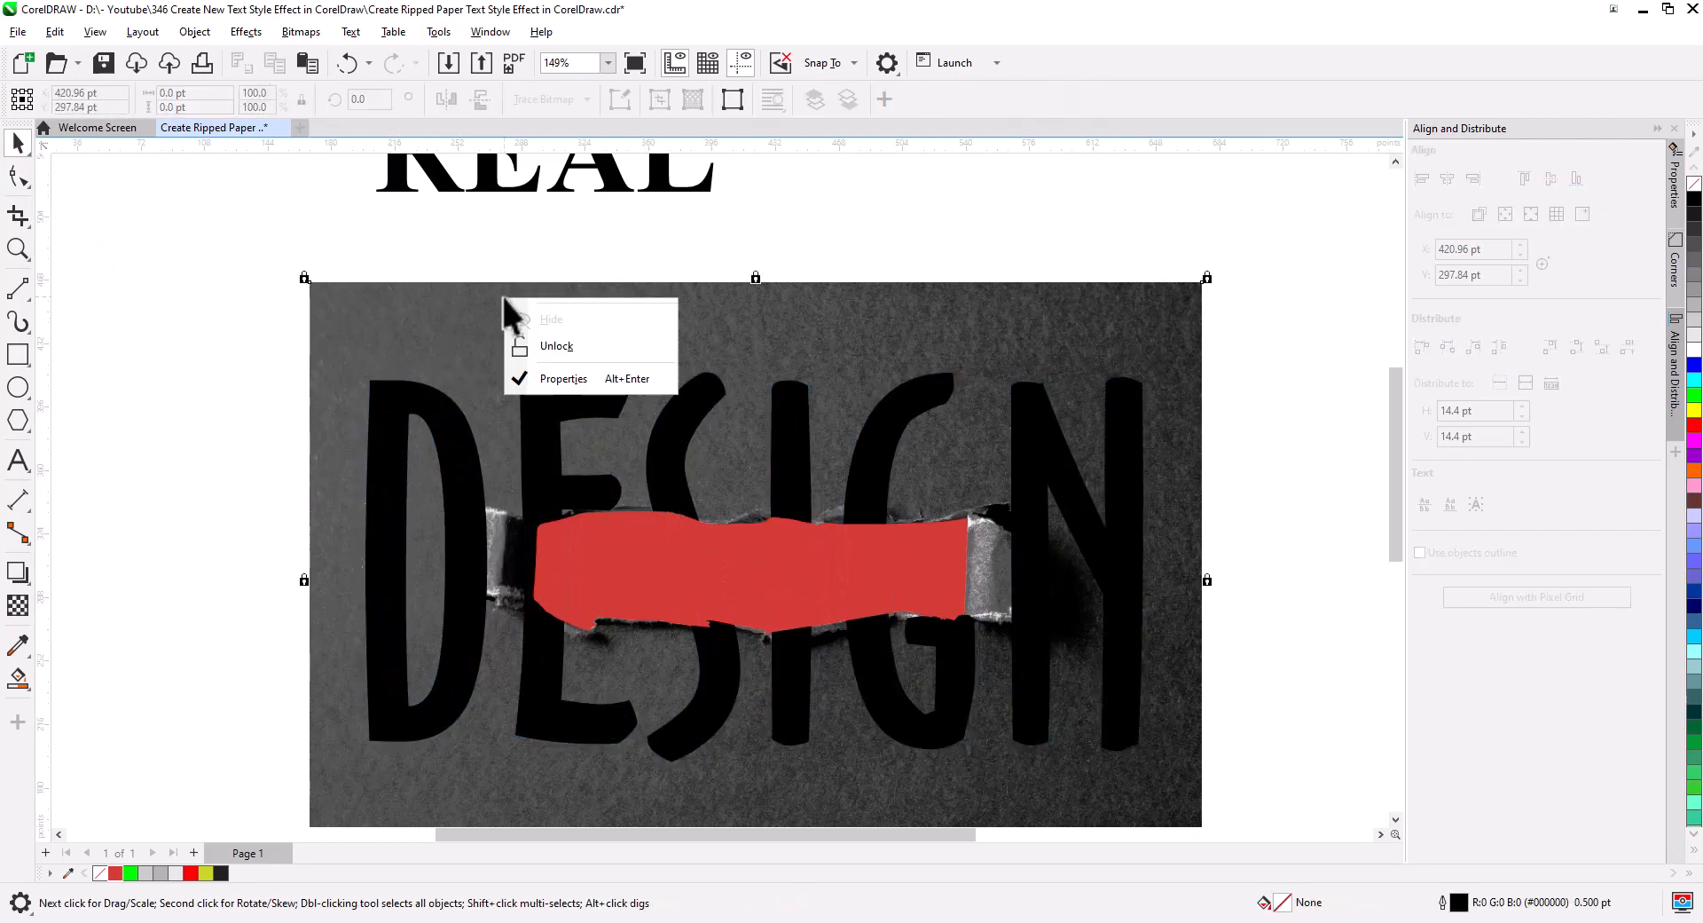
left_click(564, 351)
left_click(679, 396)
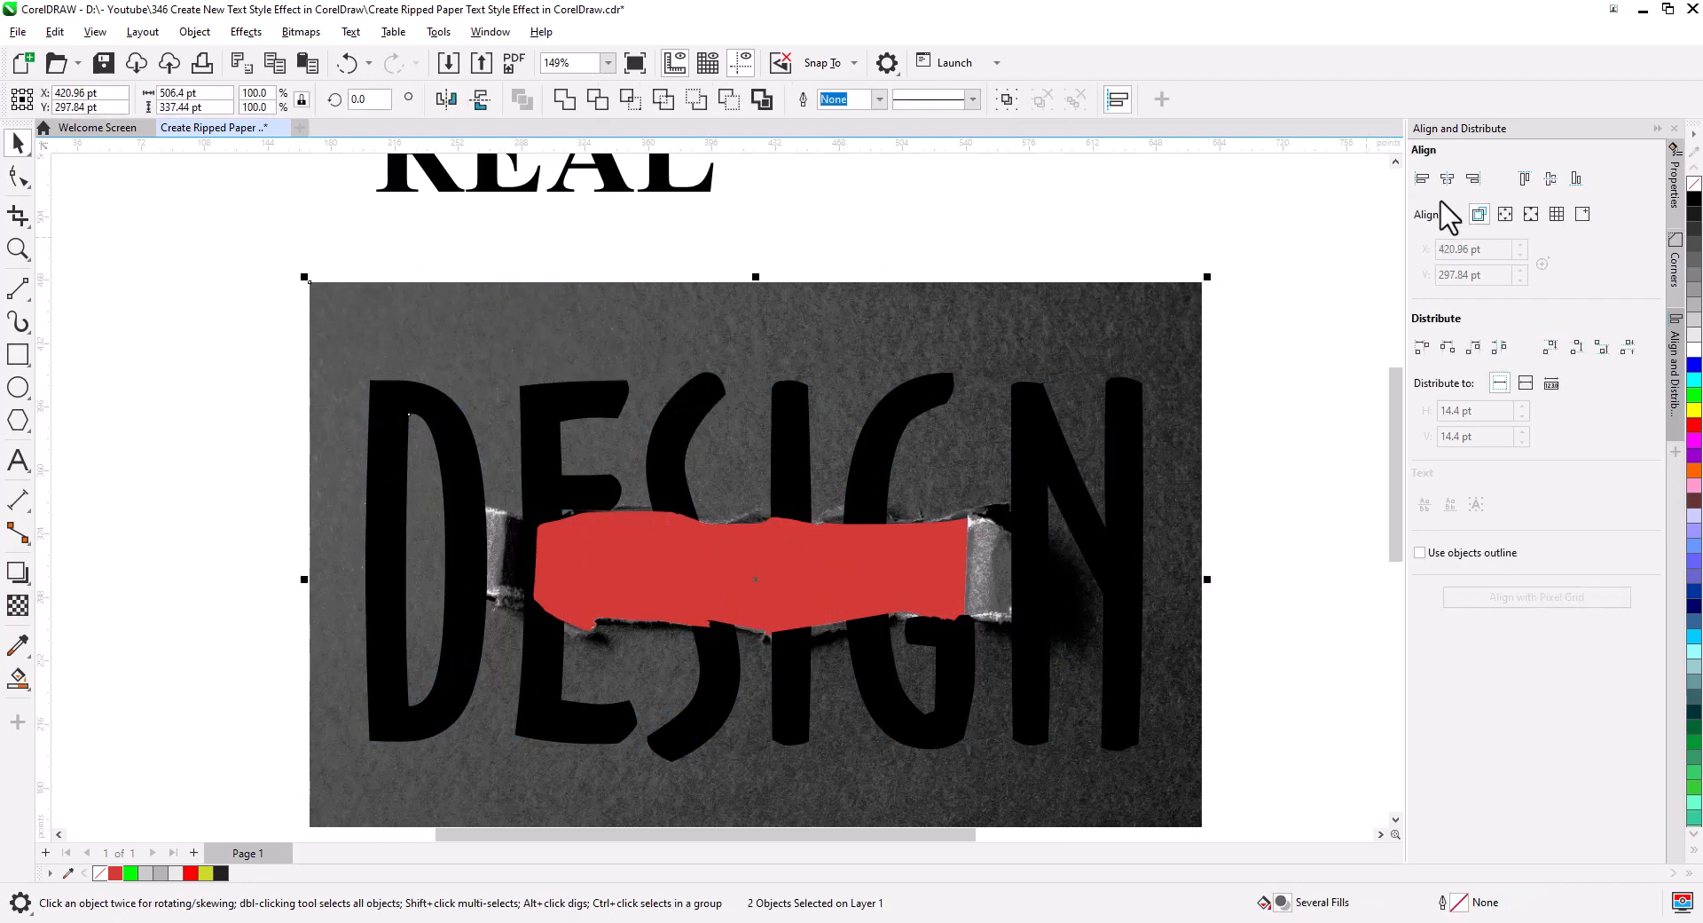
left_click(1447, 180)
left_click(1549, 181)
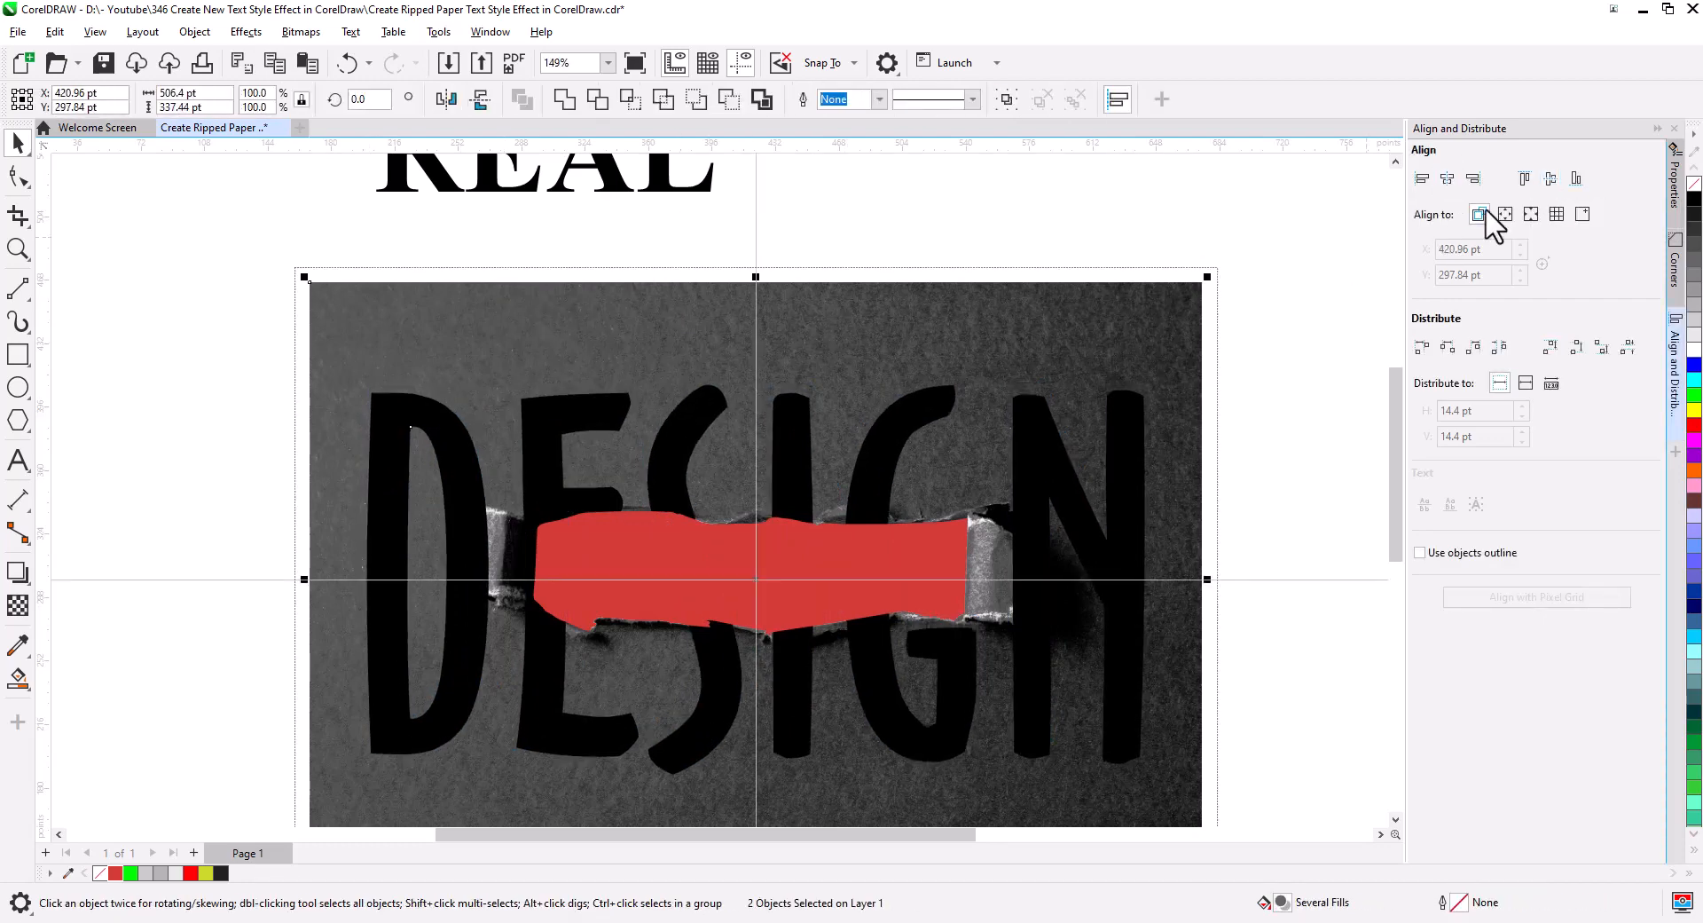
Move the DESIGN lettering slightly upward on the paper image, to a Y position of about 302.4 pt.
left_click(1304, 288)
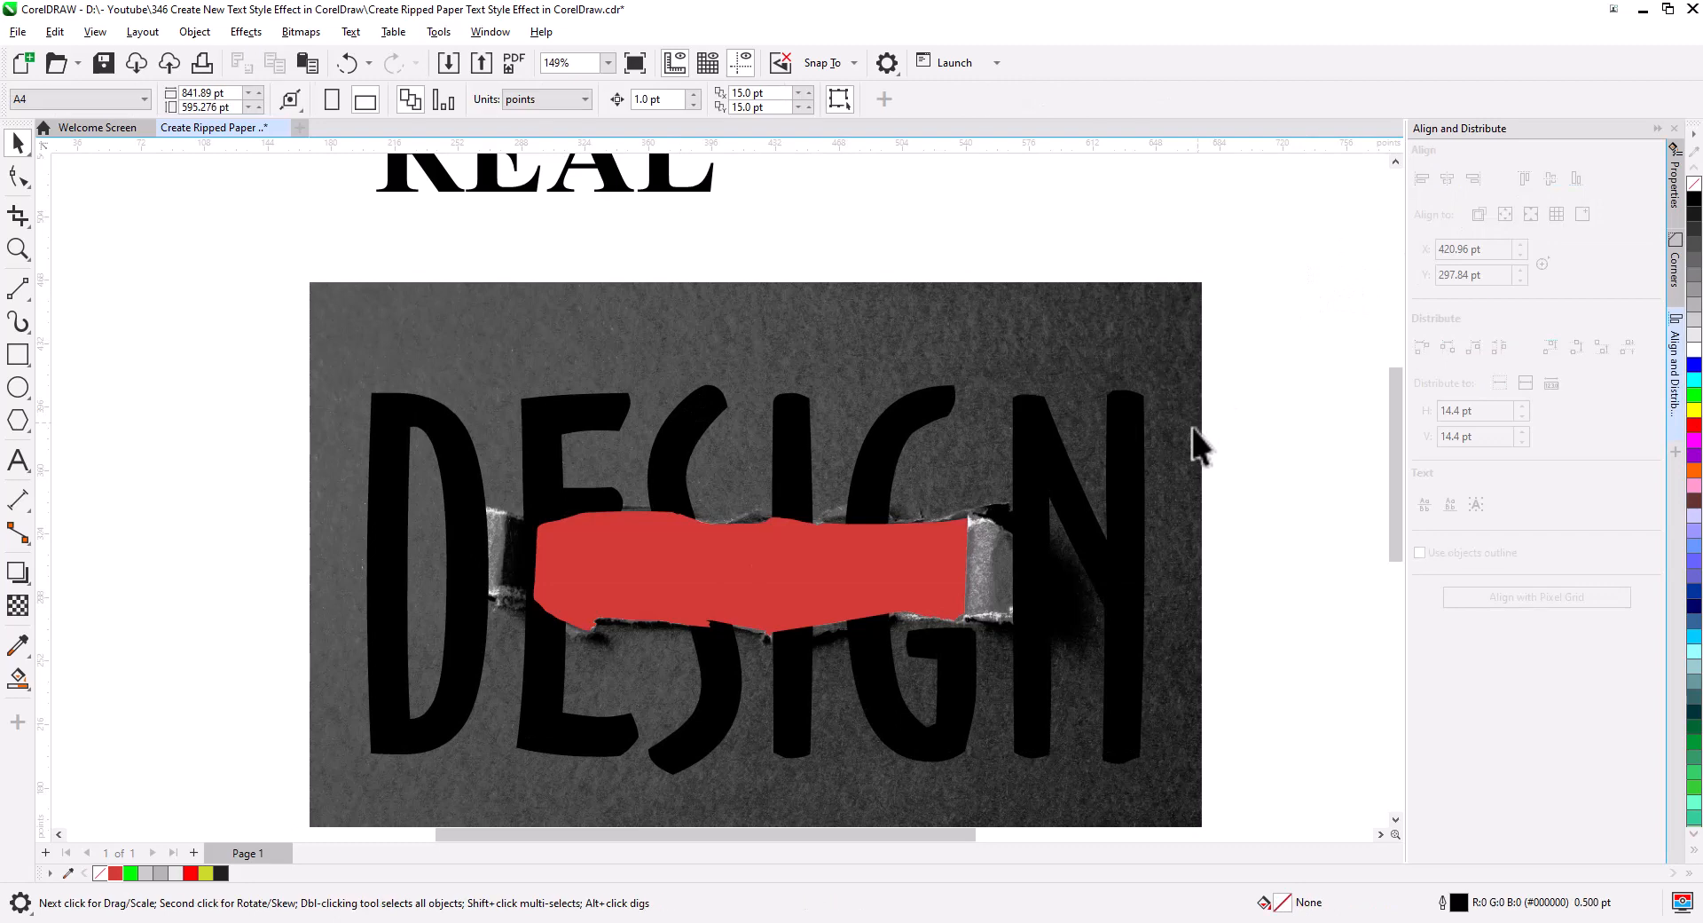
left_click(1095, 550)
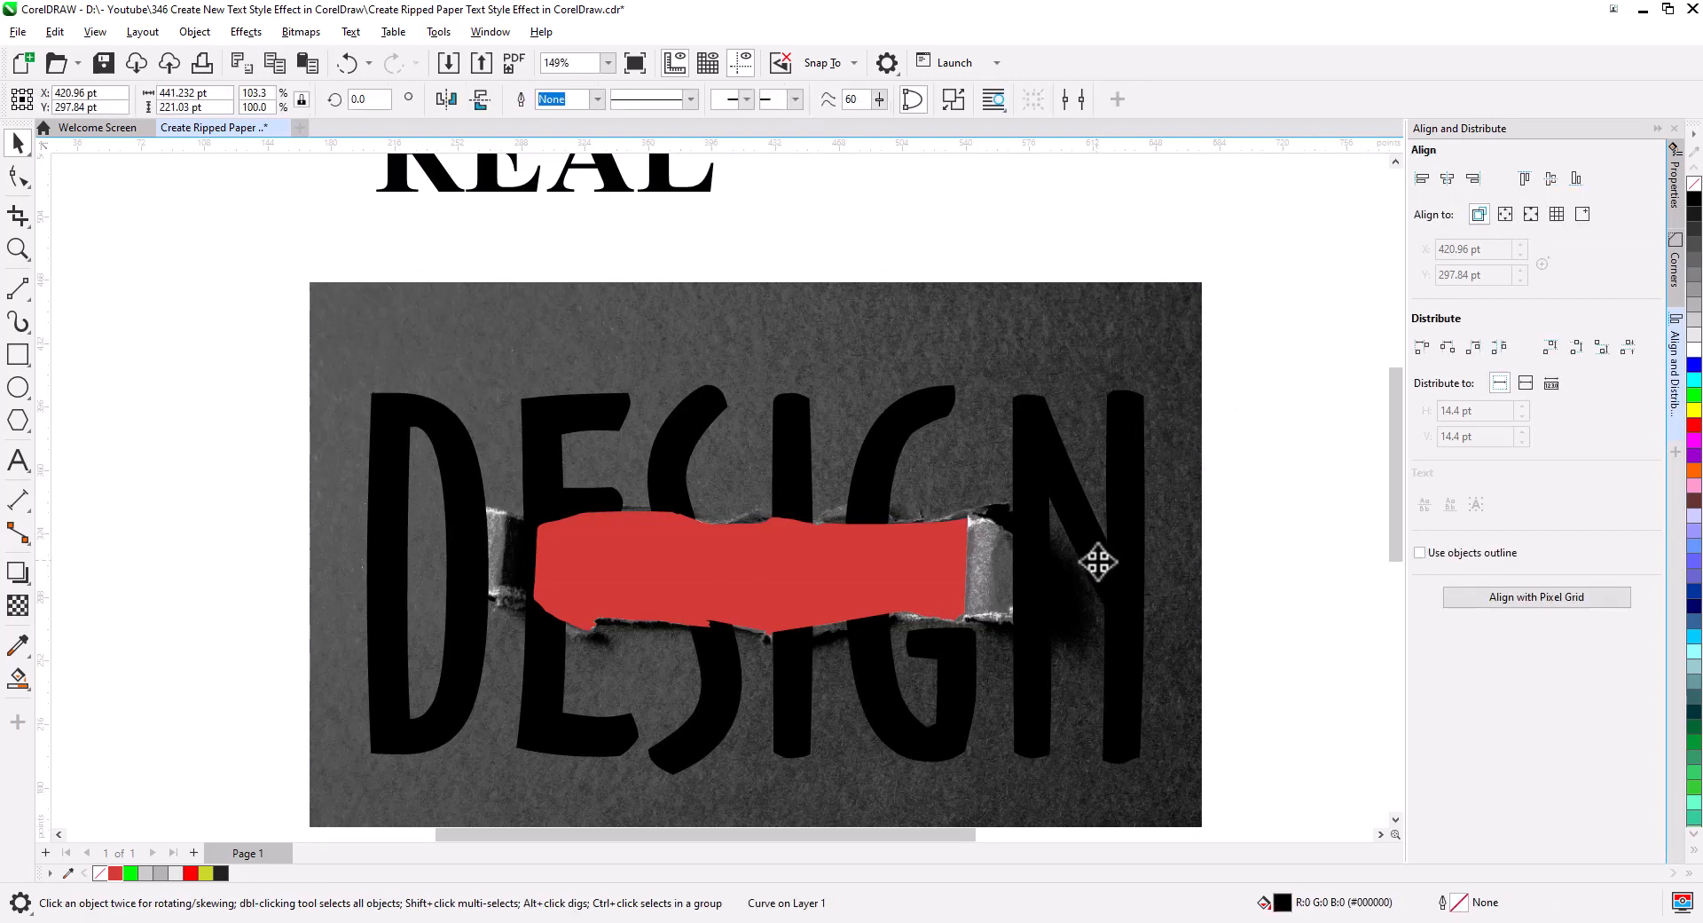
left_click_drag(1098, 562, 1098, 550)
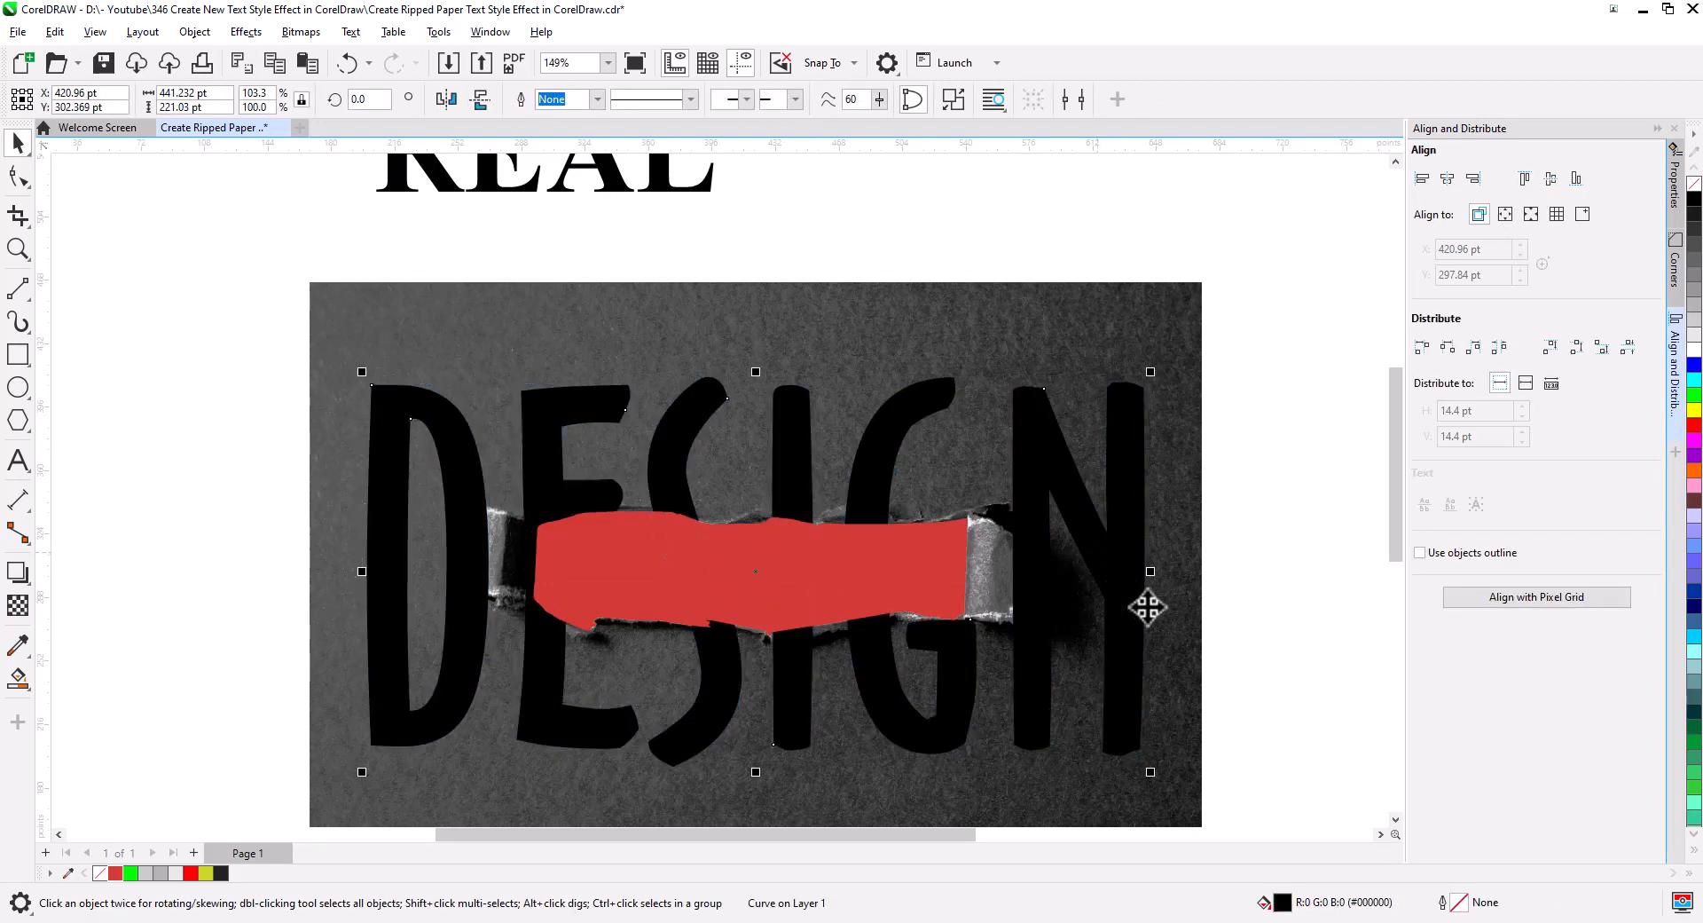
key("Escape")
scroll(1008, 665, "down", 3)
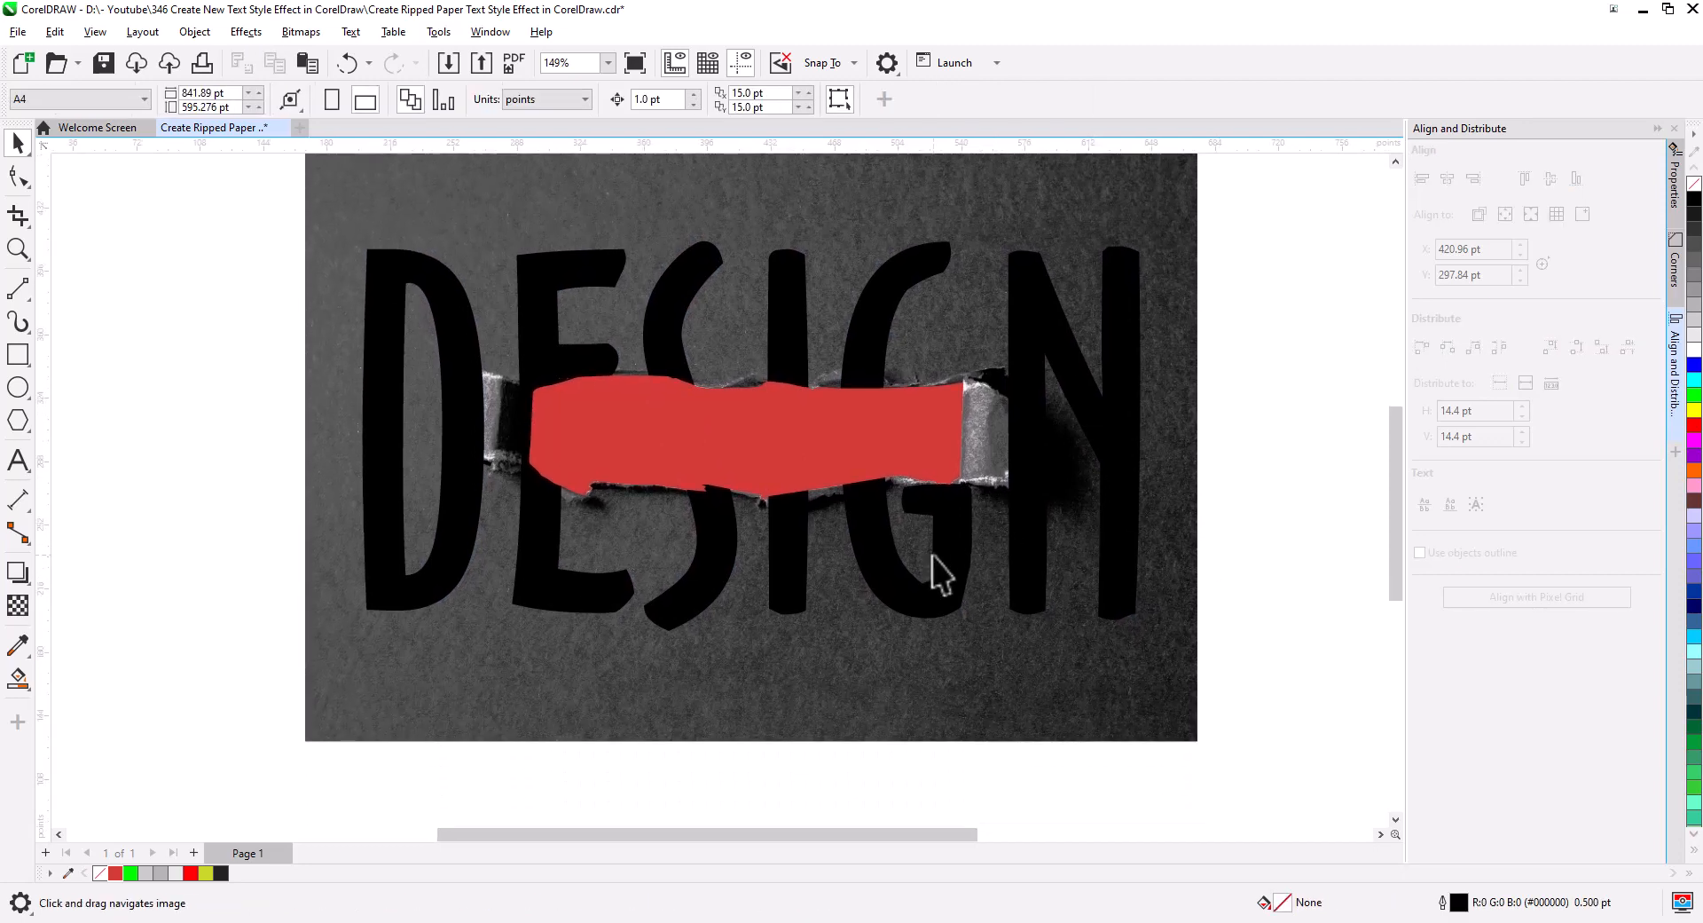
Fill the DESIGN lettering with 10% Black (#E6E6E6).
left_click(1022, 557)
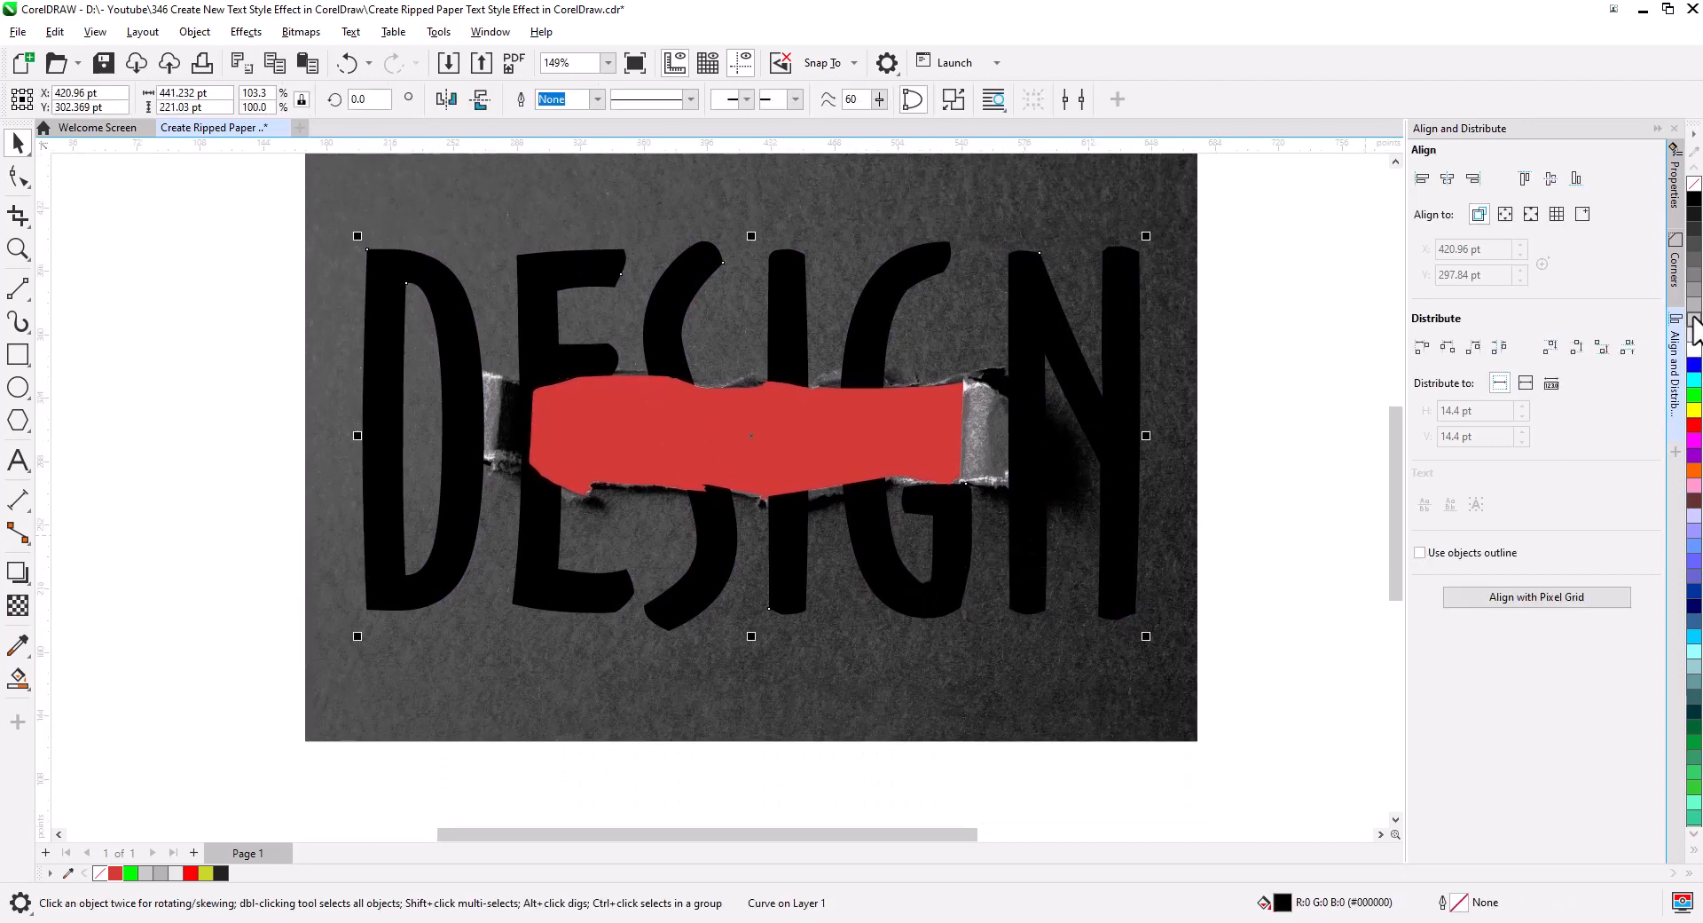
left_click(1694, 348)
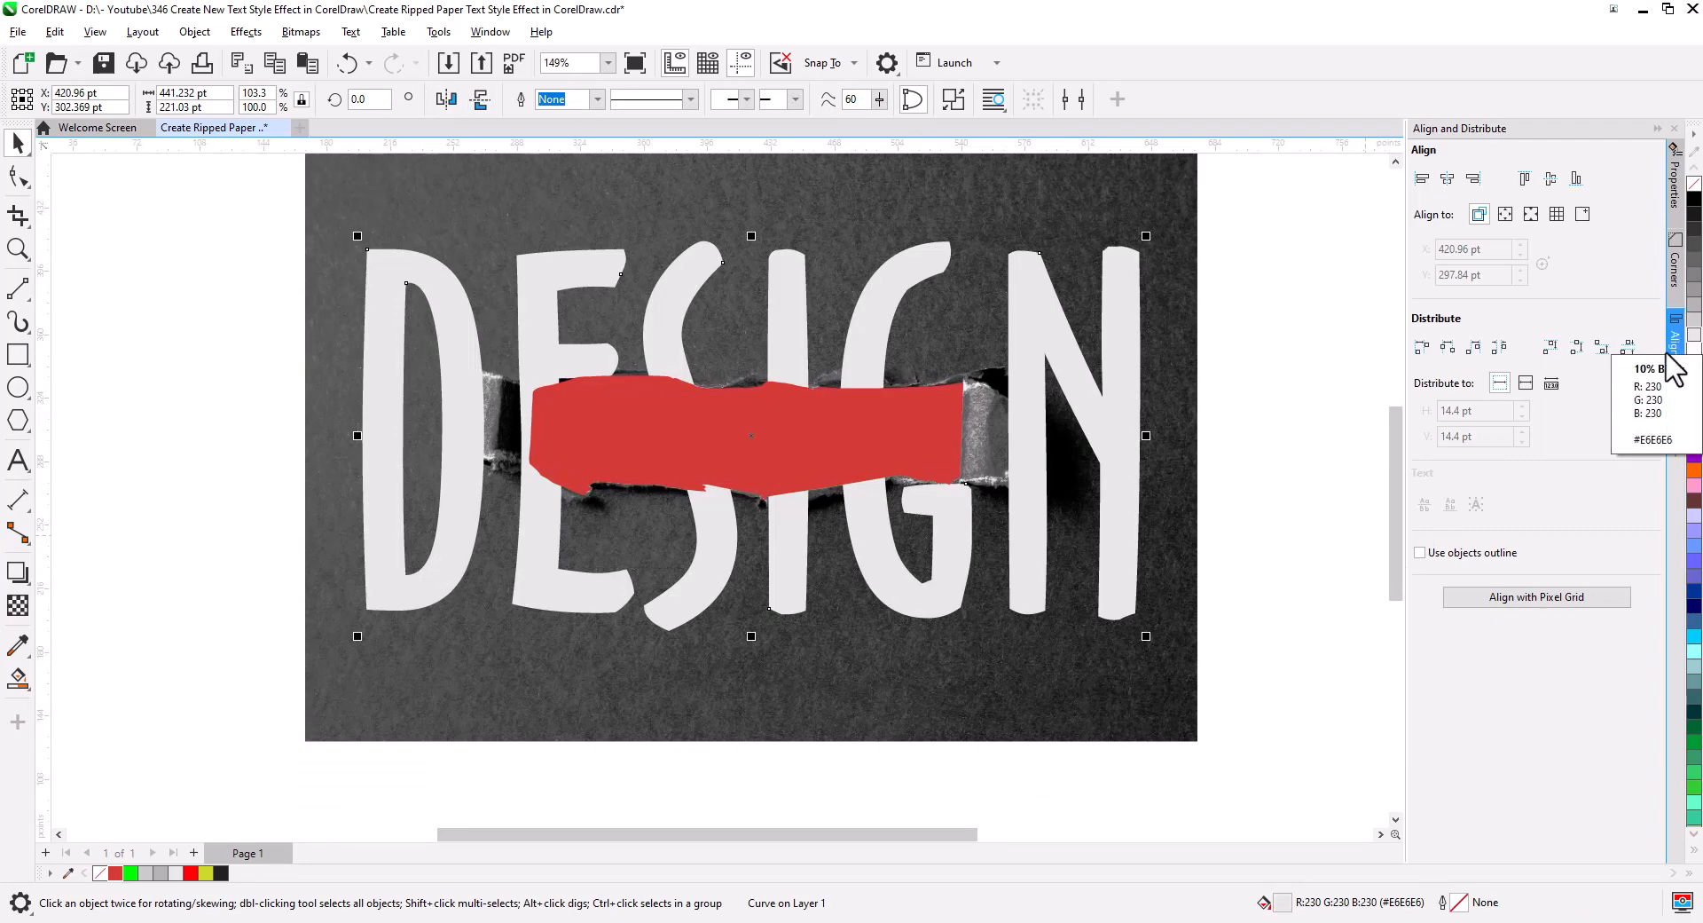
left_click(1290, 445)
Trim the DESIGN lettering with the red shape.
left_click(814, 479)
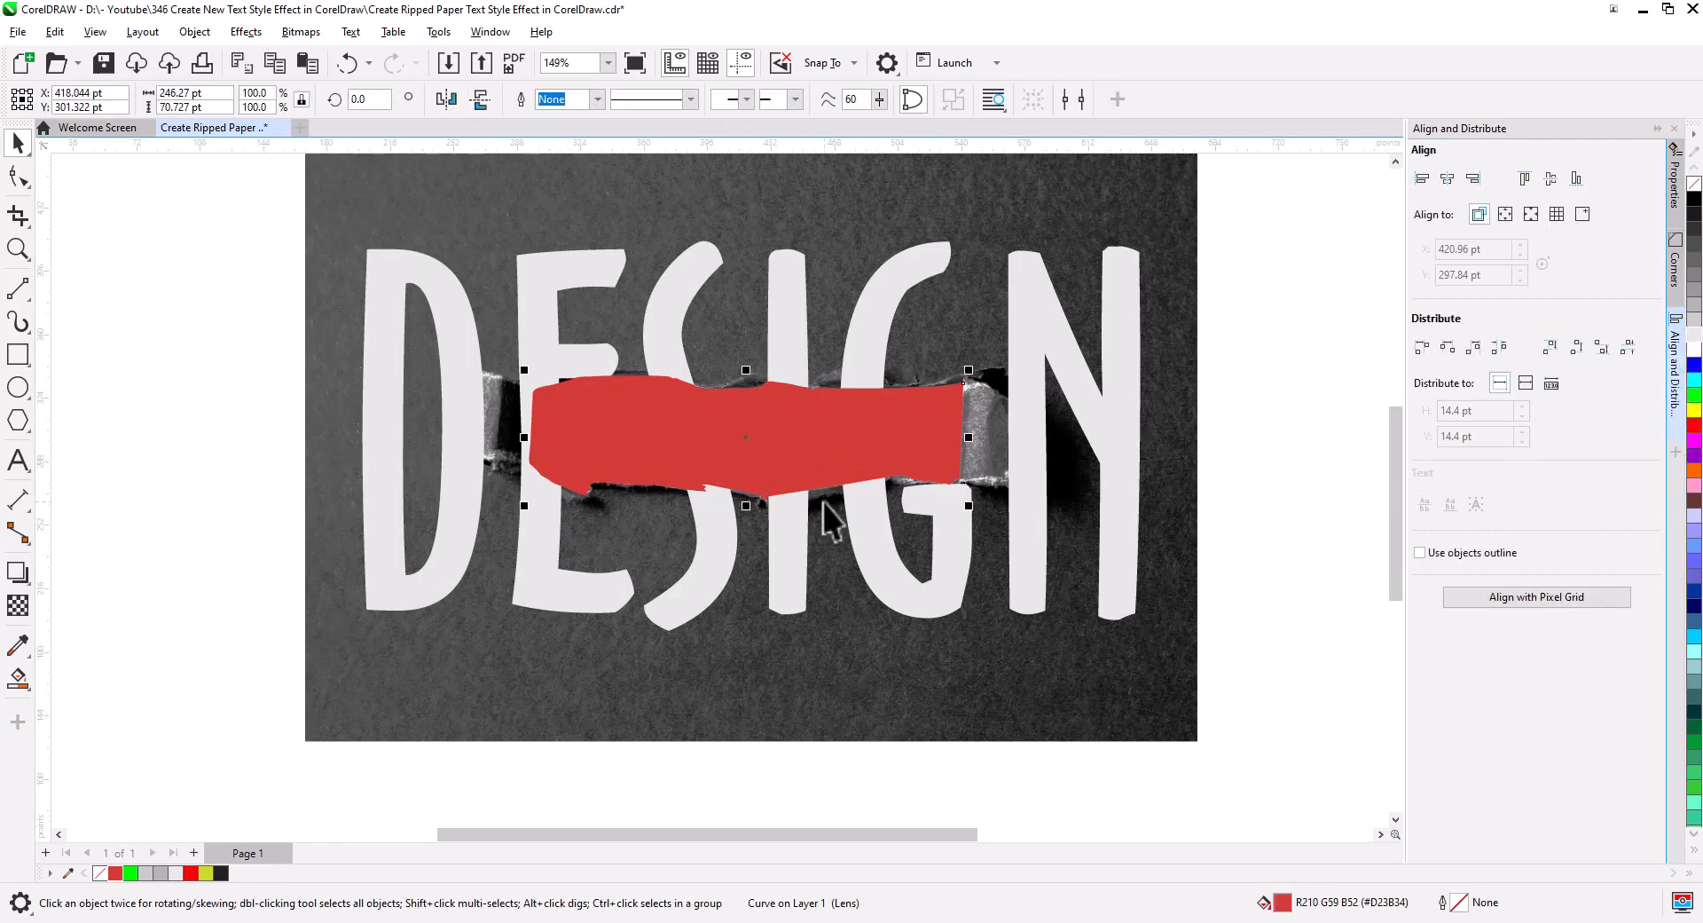
left_click(873, 507, "shift")
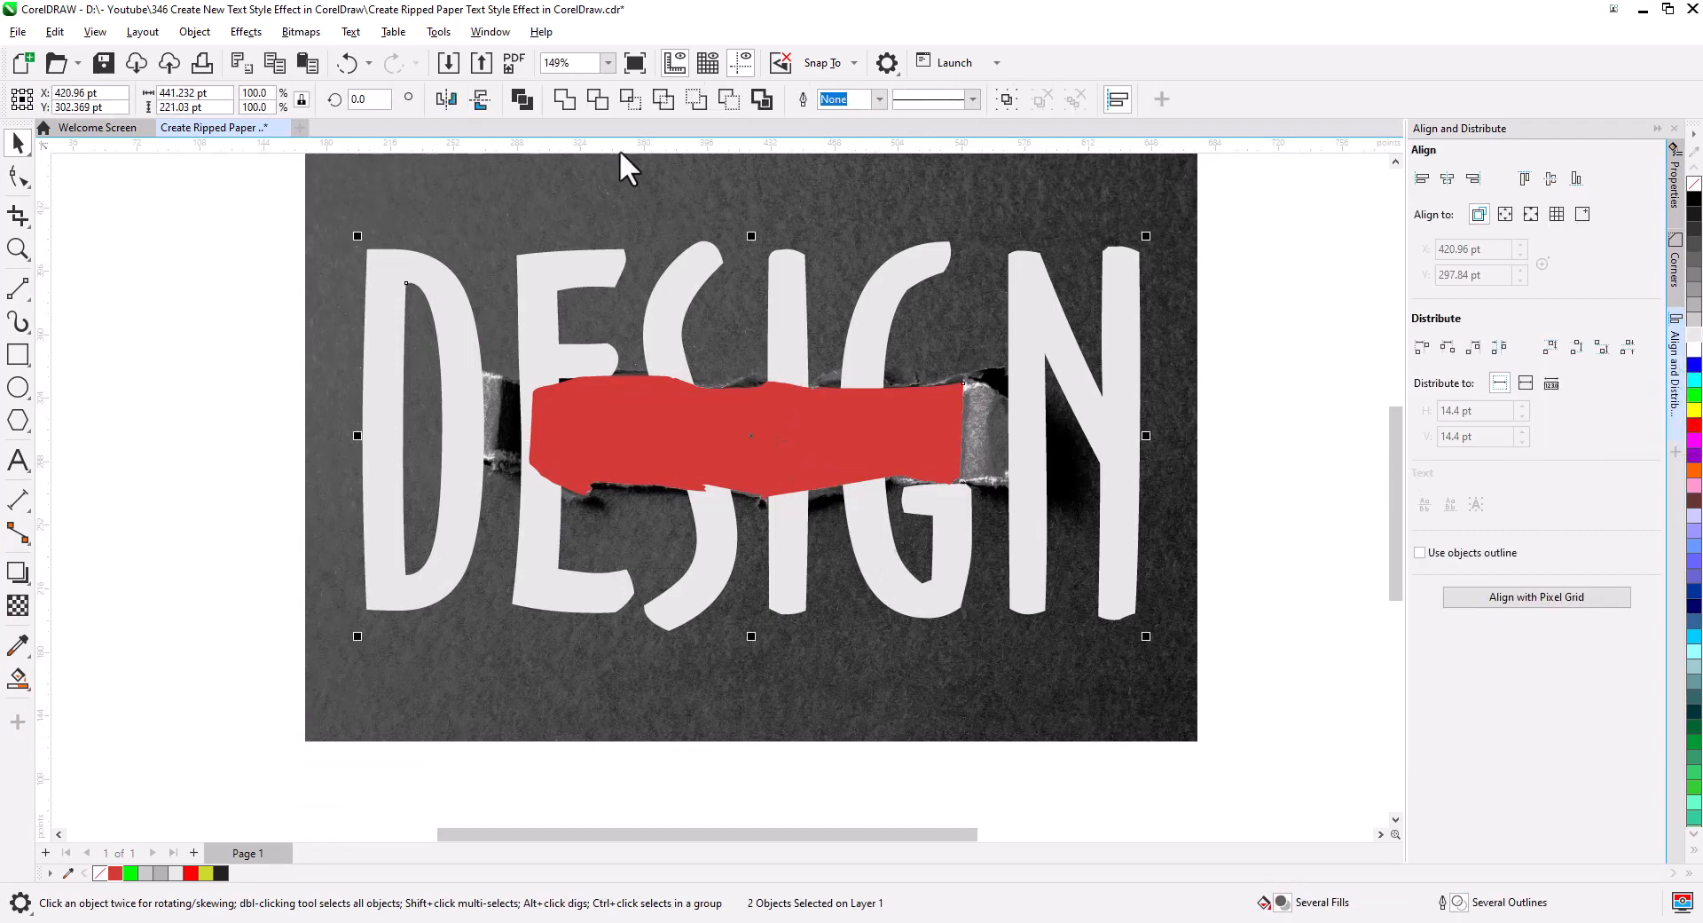
left_click(598, 99)
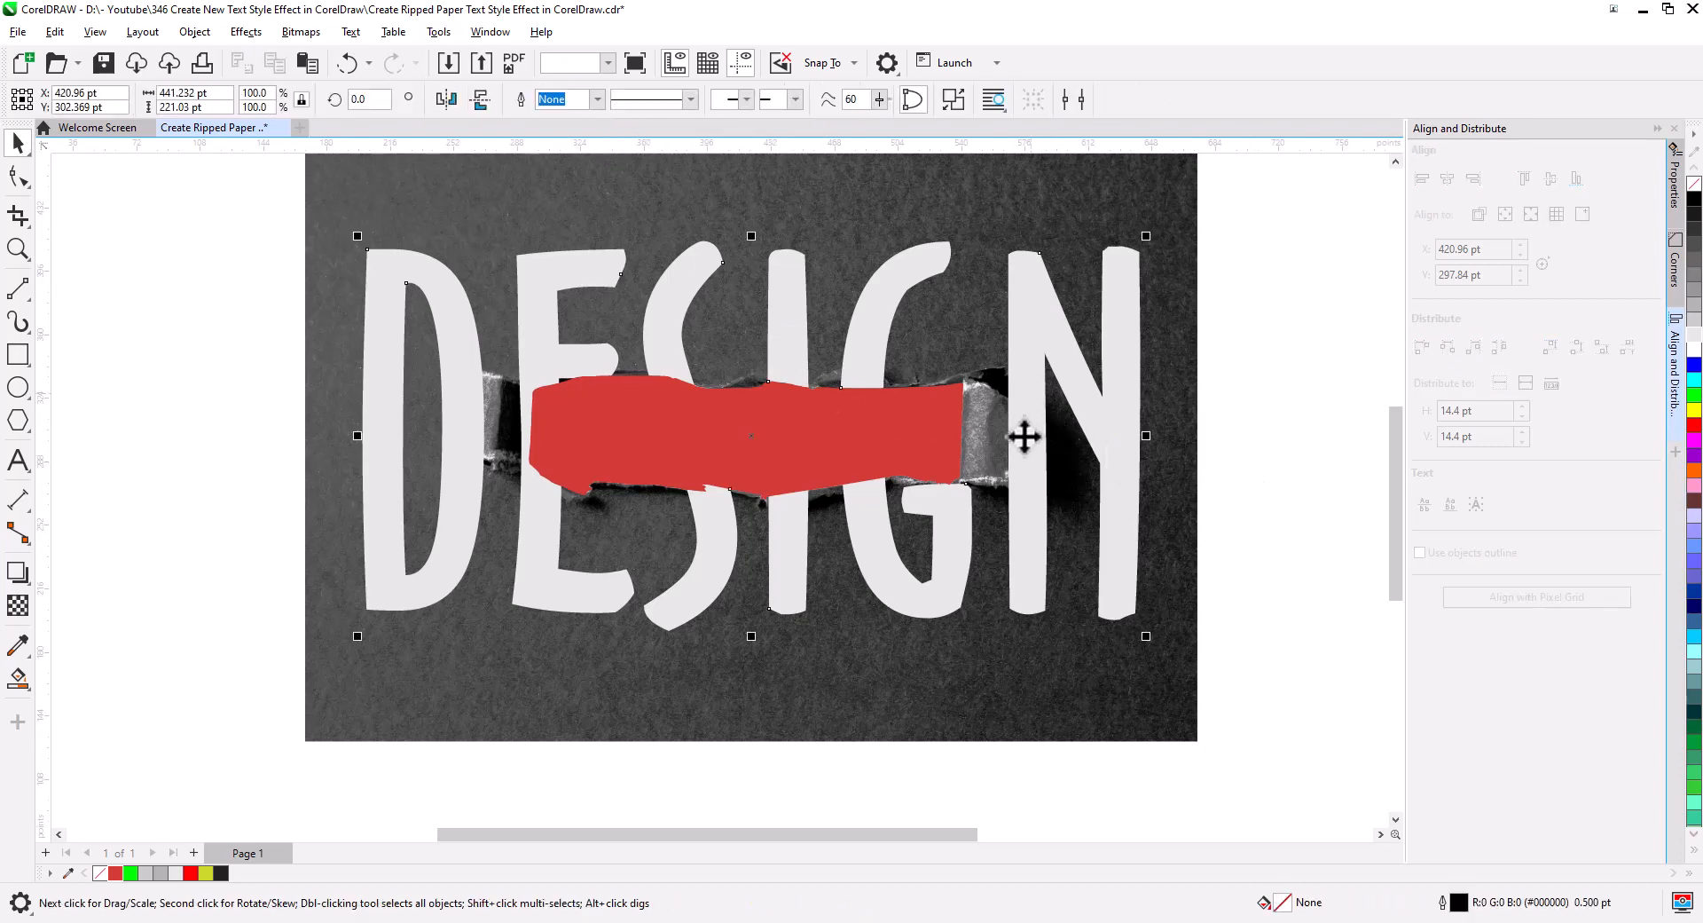
Move the trimmed DESIGN lettering aside to check the cut, and undo the move.
left_click_drag(1017, 434, 1037, 487)
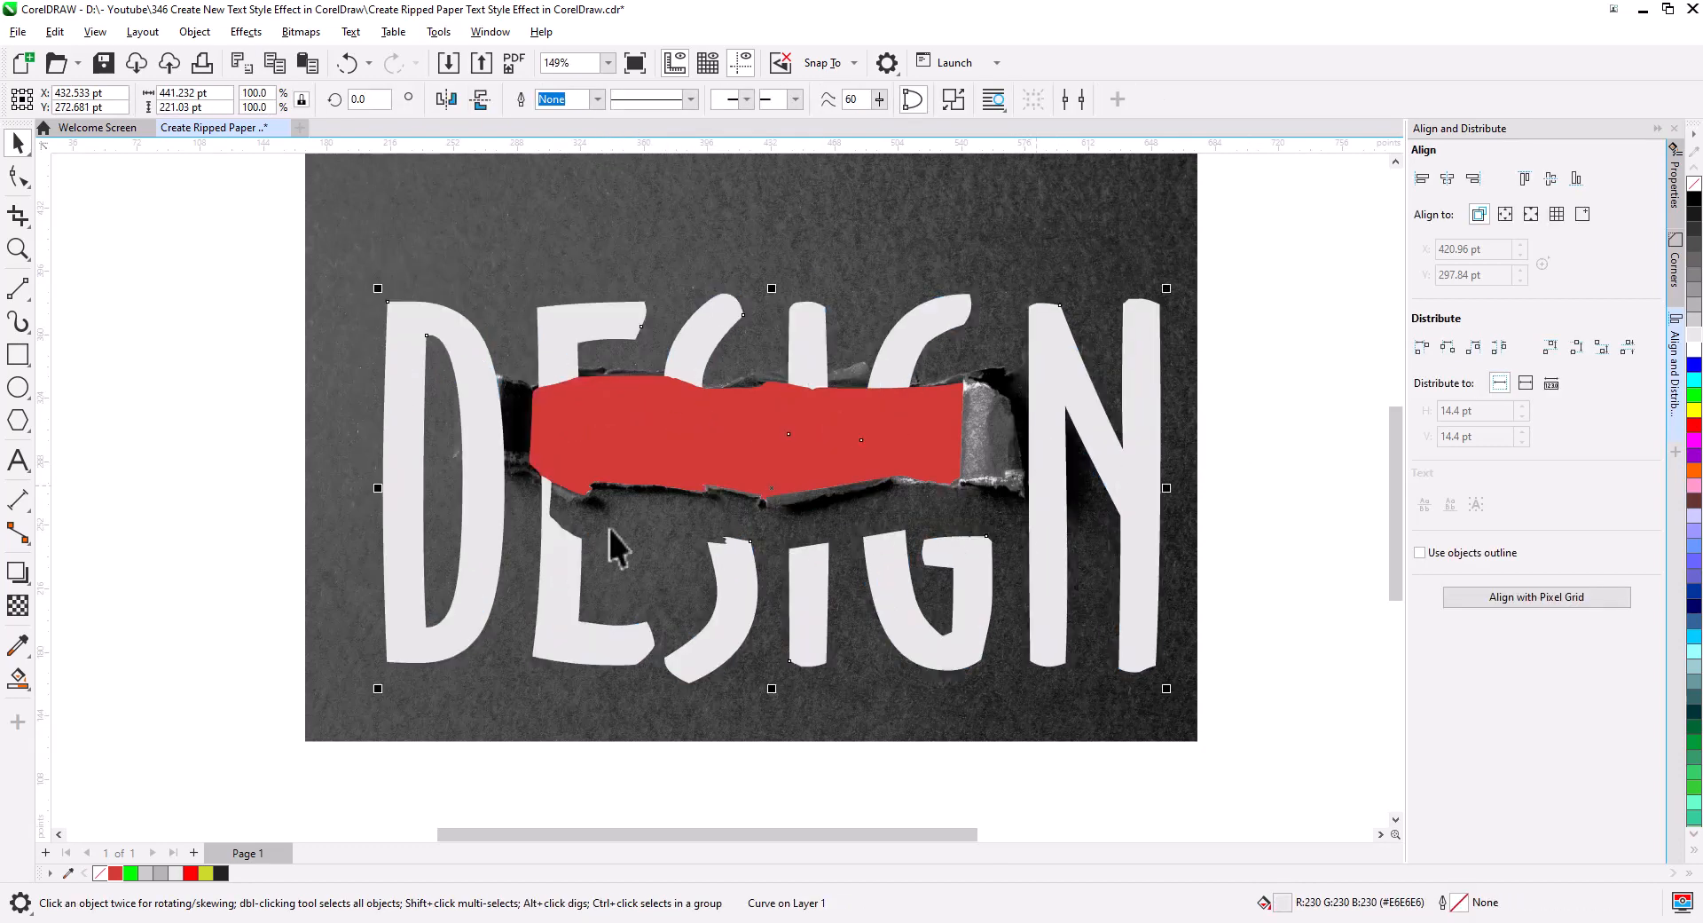
key("ctrl+z")
left_click(209, 451)
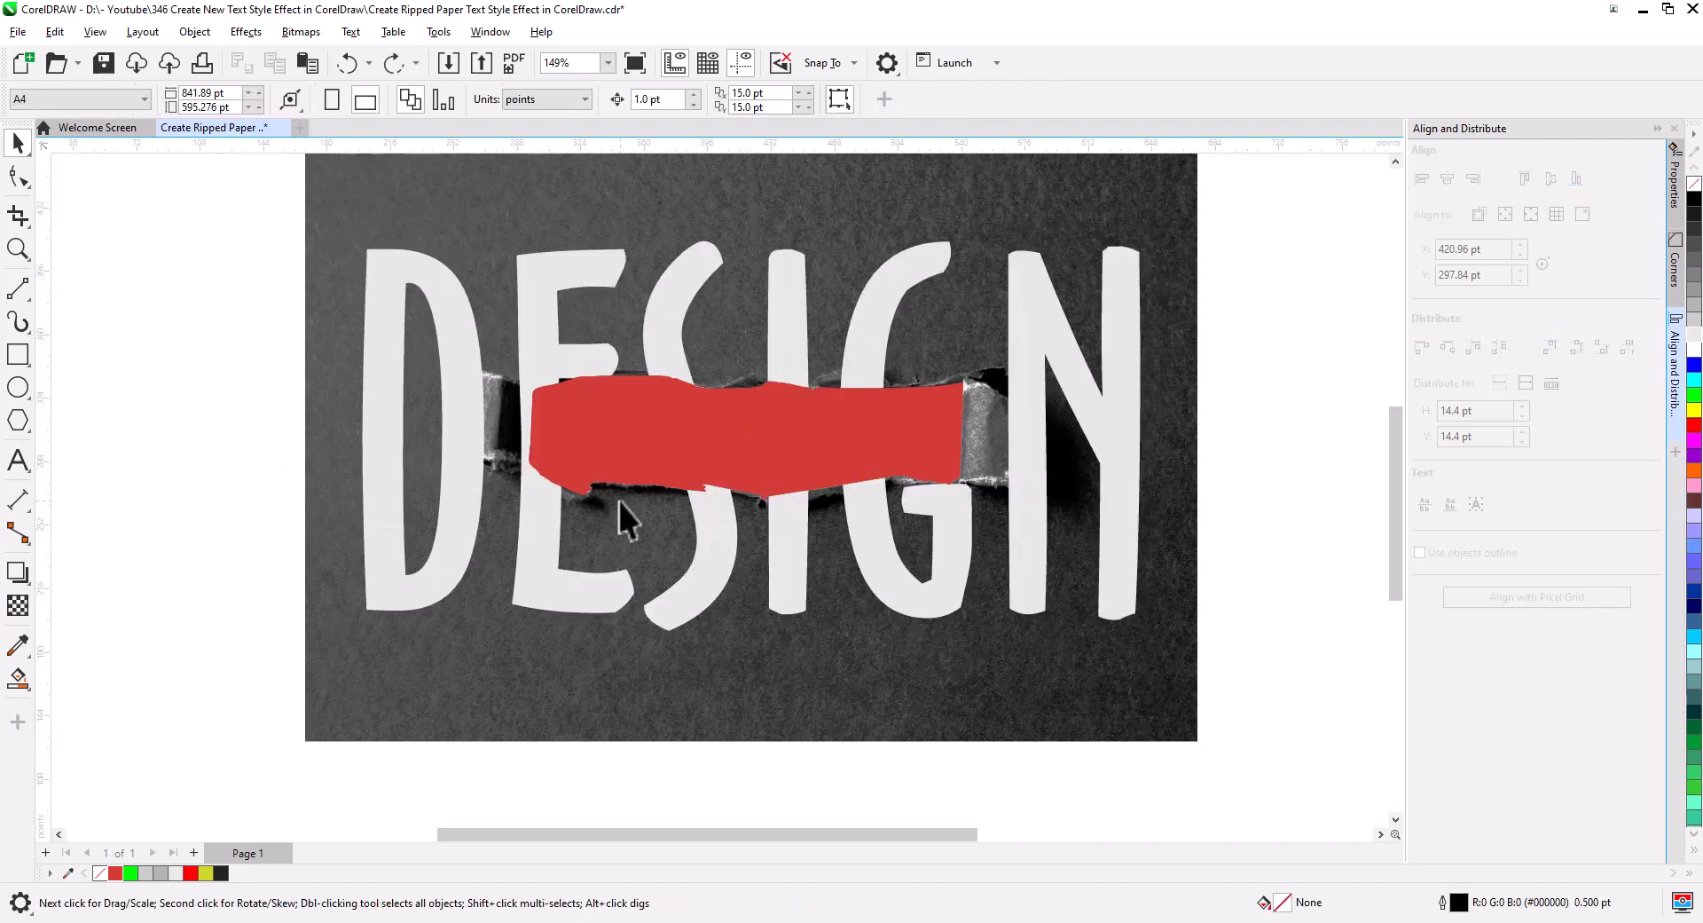
Try a uniform transparency of 49 on the DESIGN lettering and set it back to 0.
left_click(665, 326)
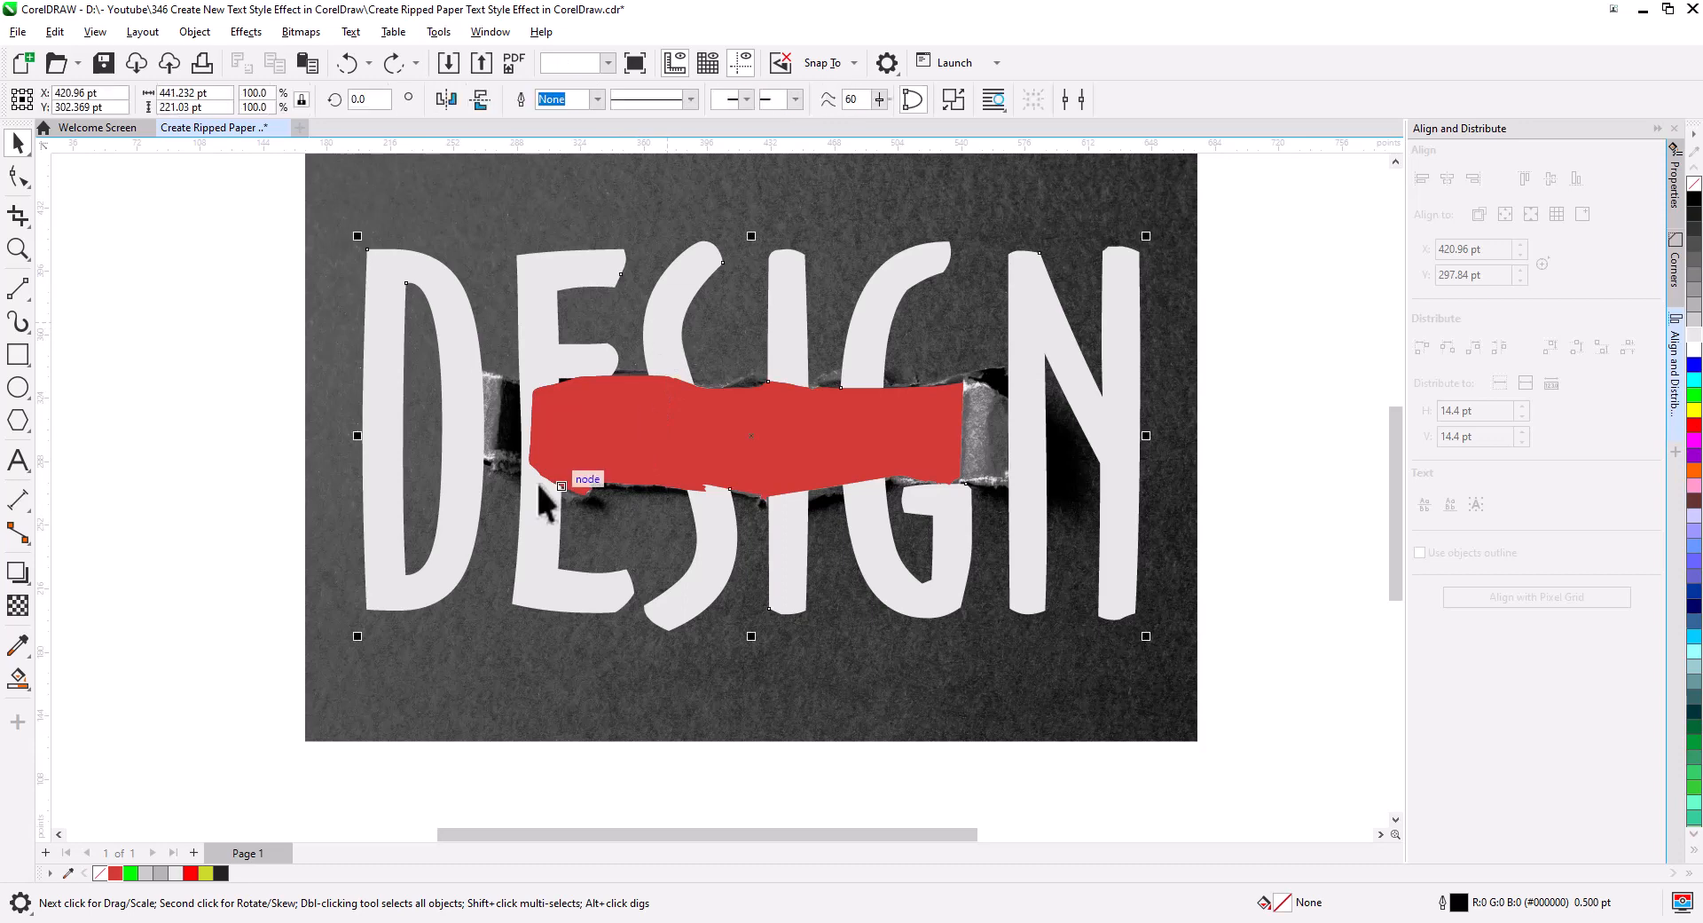
left_click(17, 606)
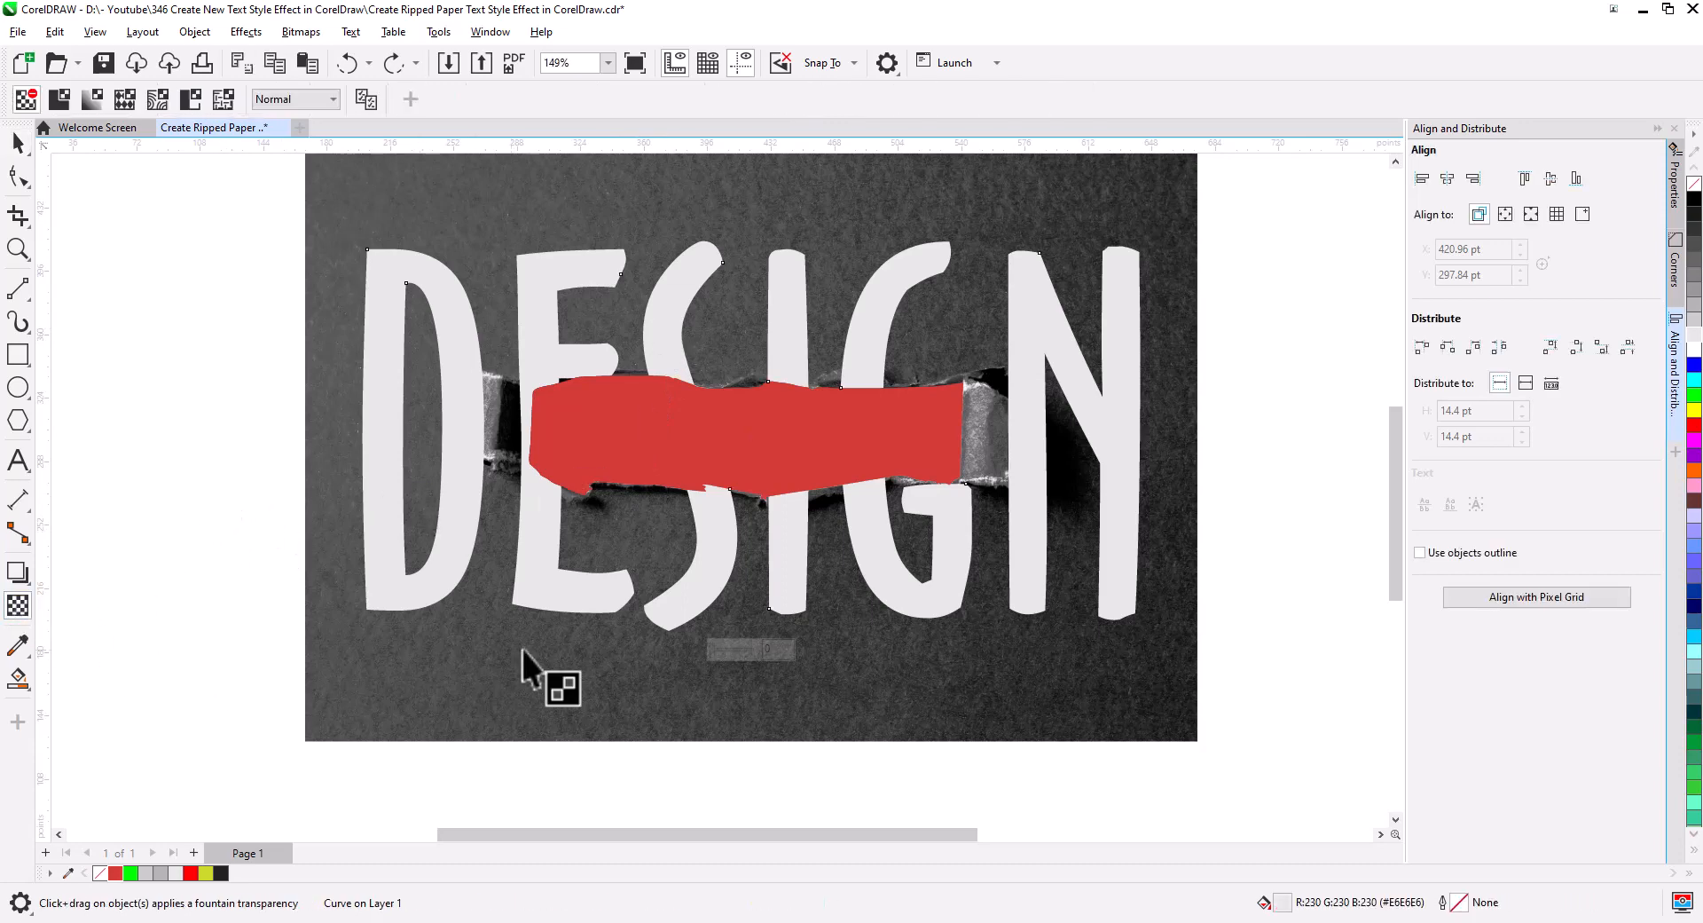
left_click(733, 649)
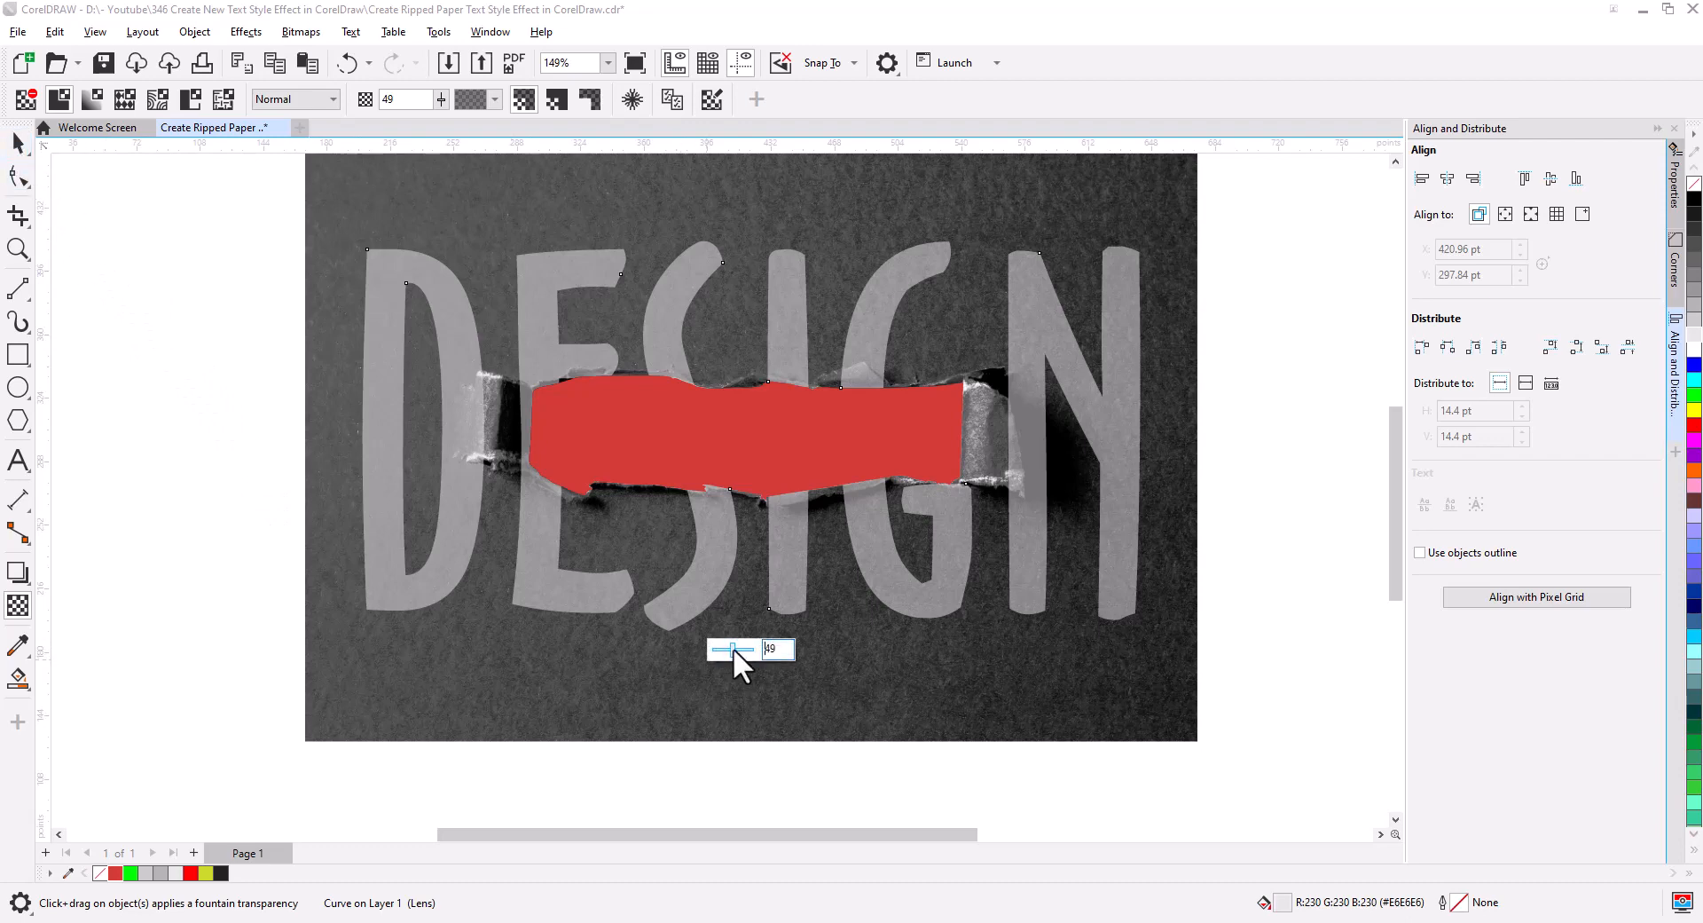
left_click_drag(731, 646, 685, 647)
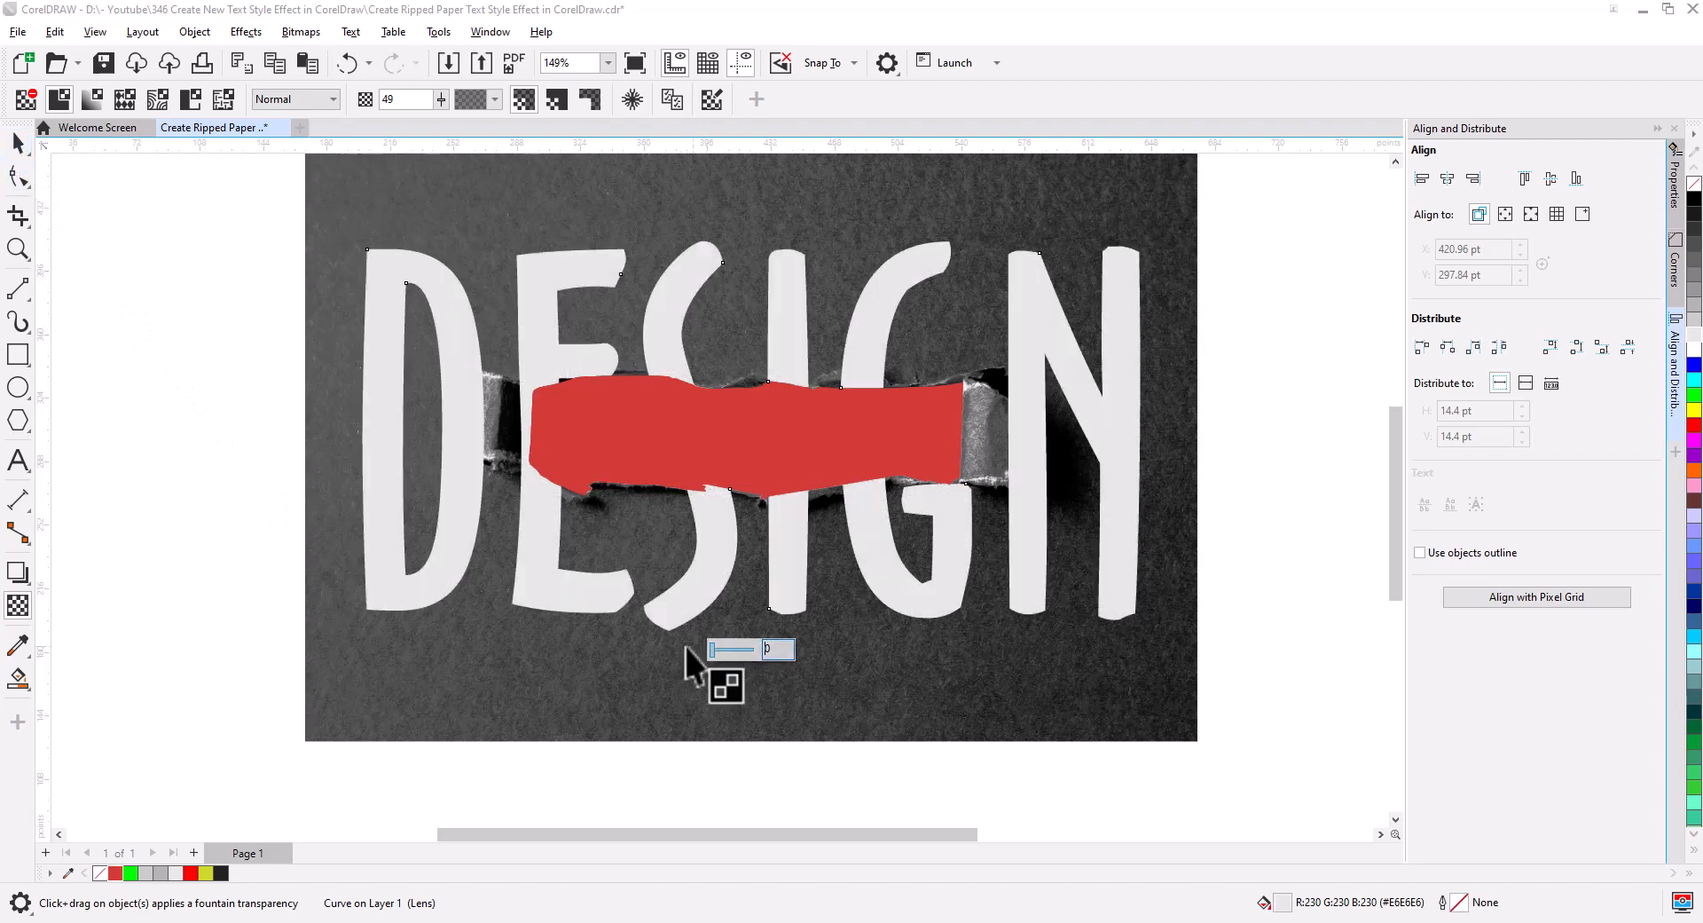
left_click(18, 143)
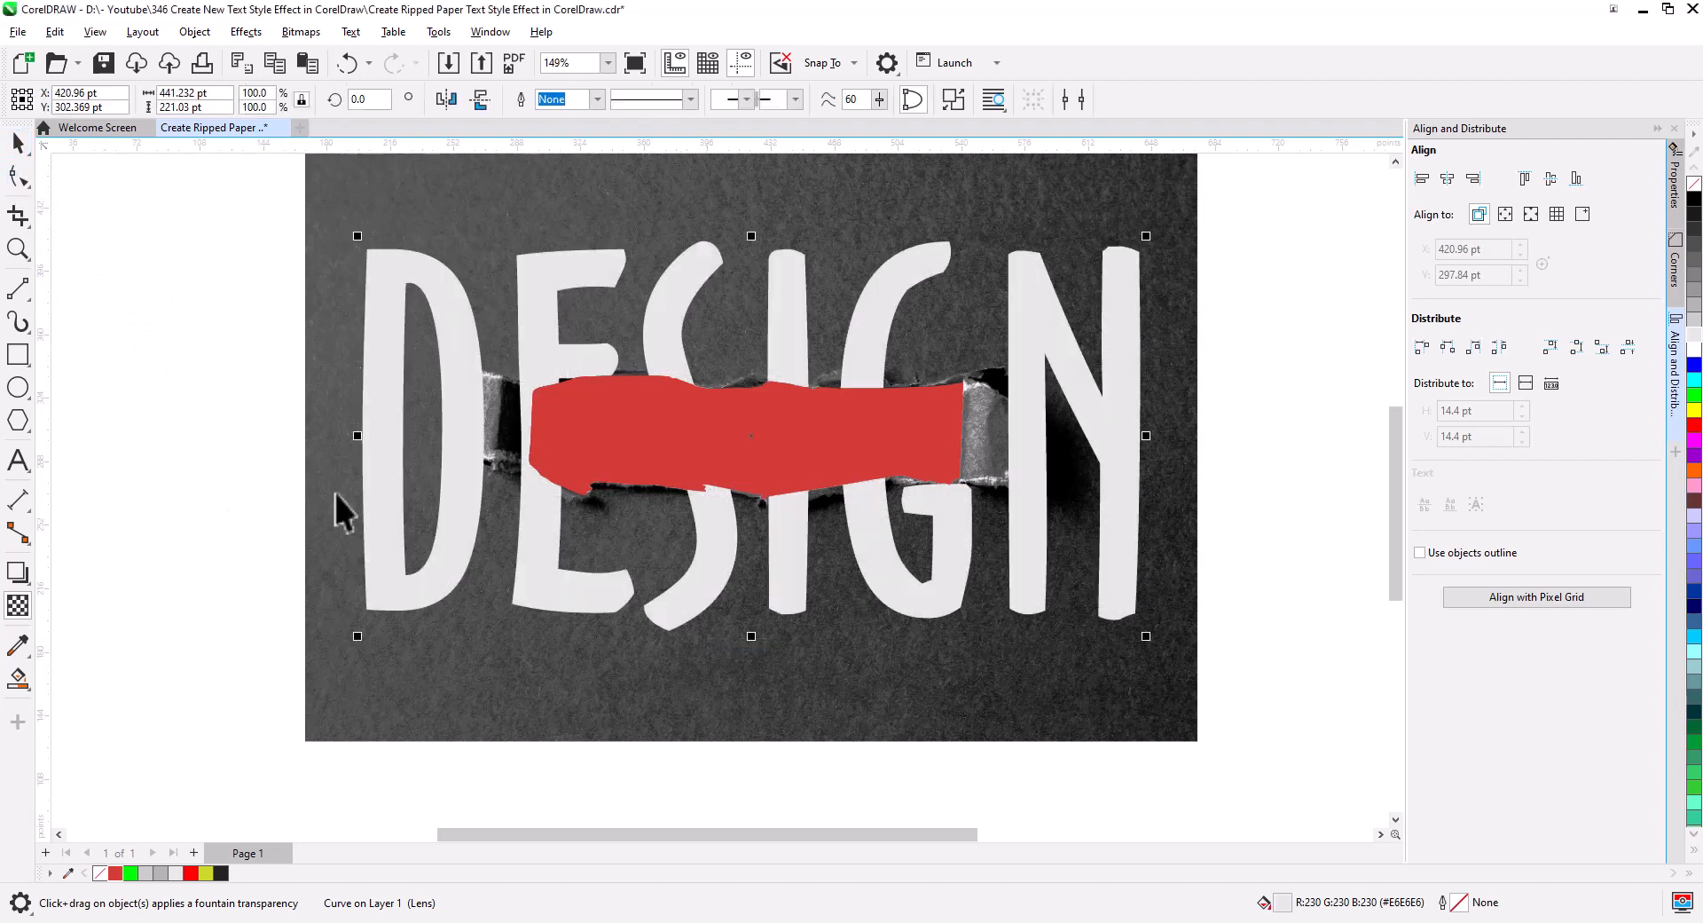
Try the Soft Light merge mode on the DESIGN lettering's transparency, and set it to Hard Light instead.
left_click(18, 606)
left_click(331, 100)
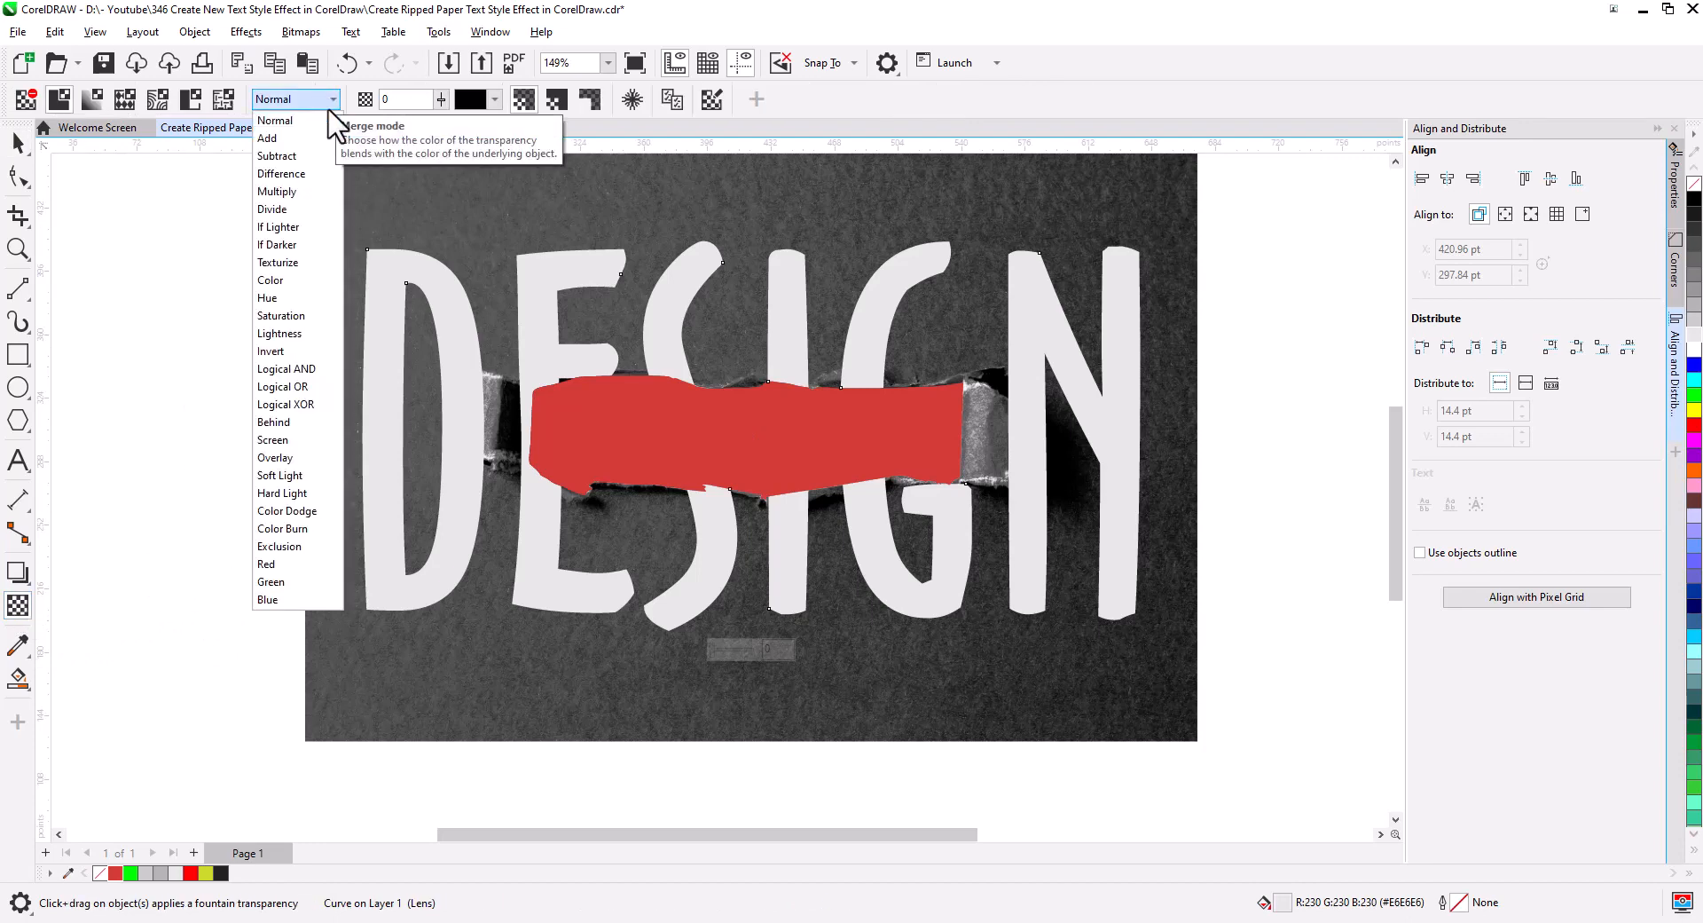
left_click(327, 476)
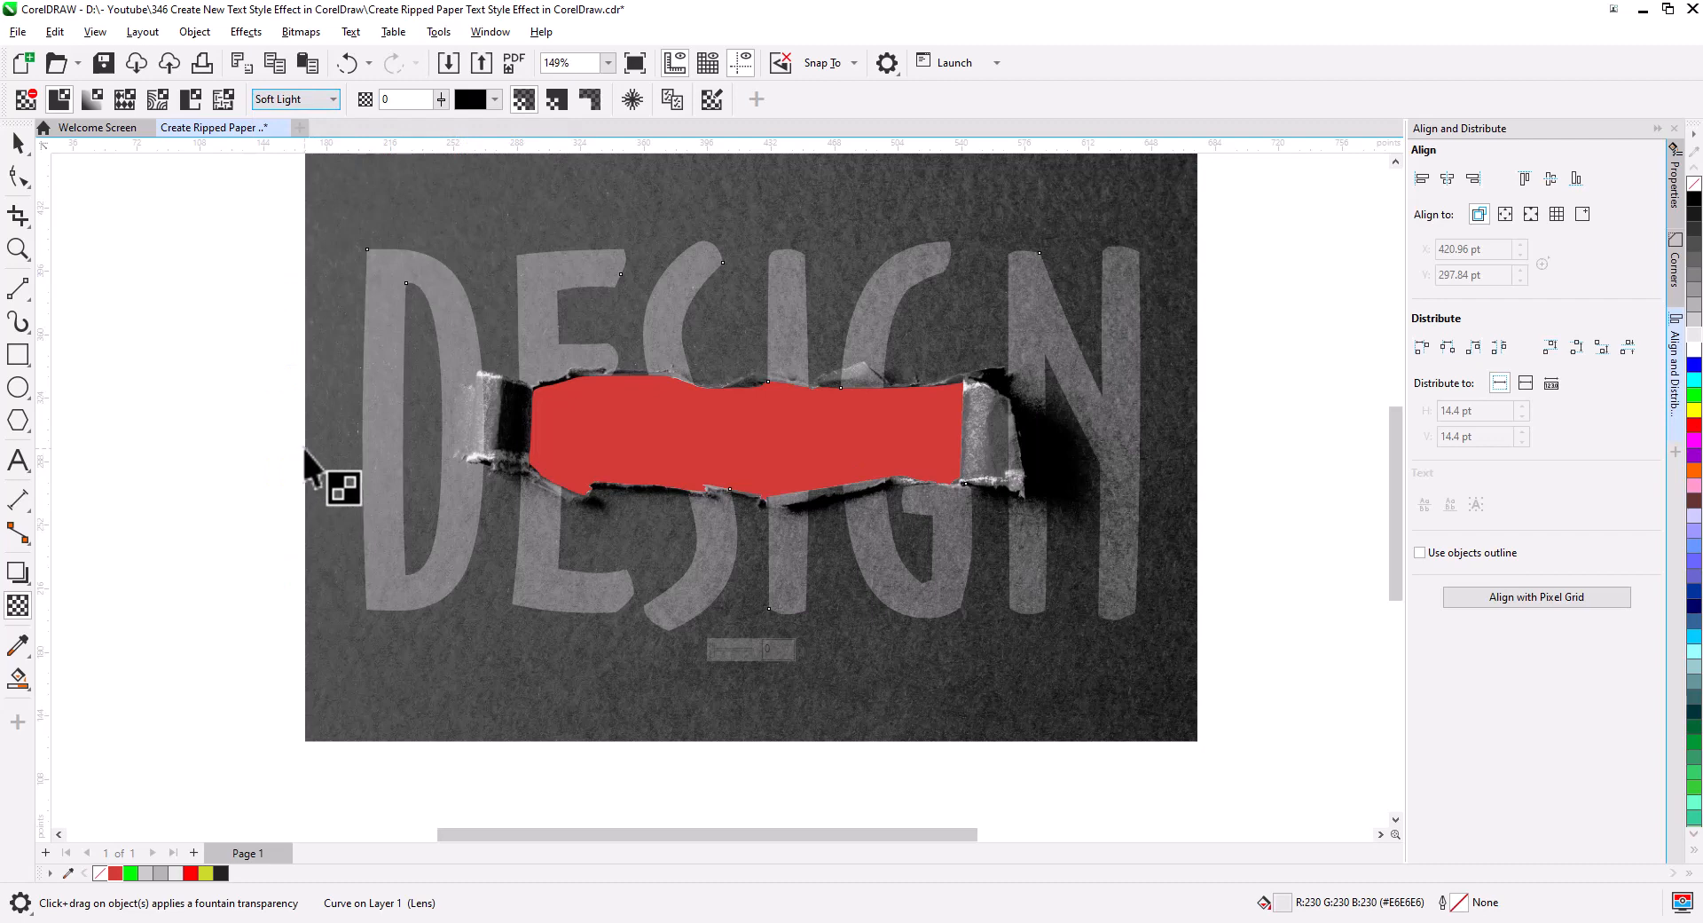
left_click(333, 99)
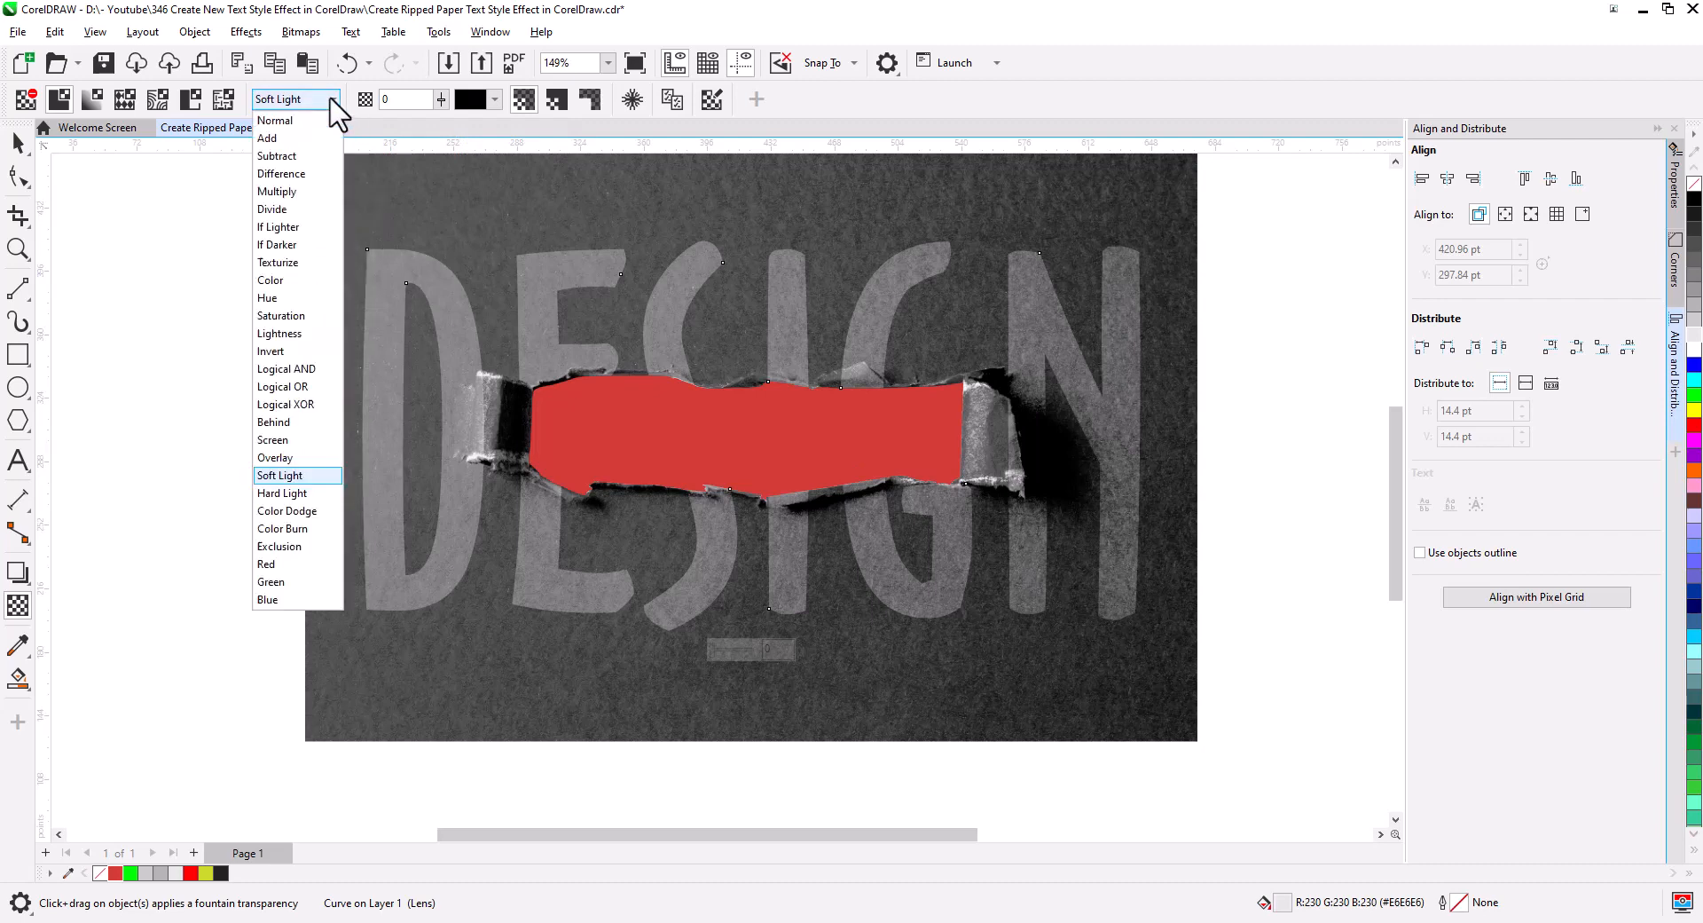
left_click(292, 493)
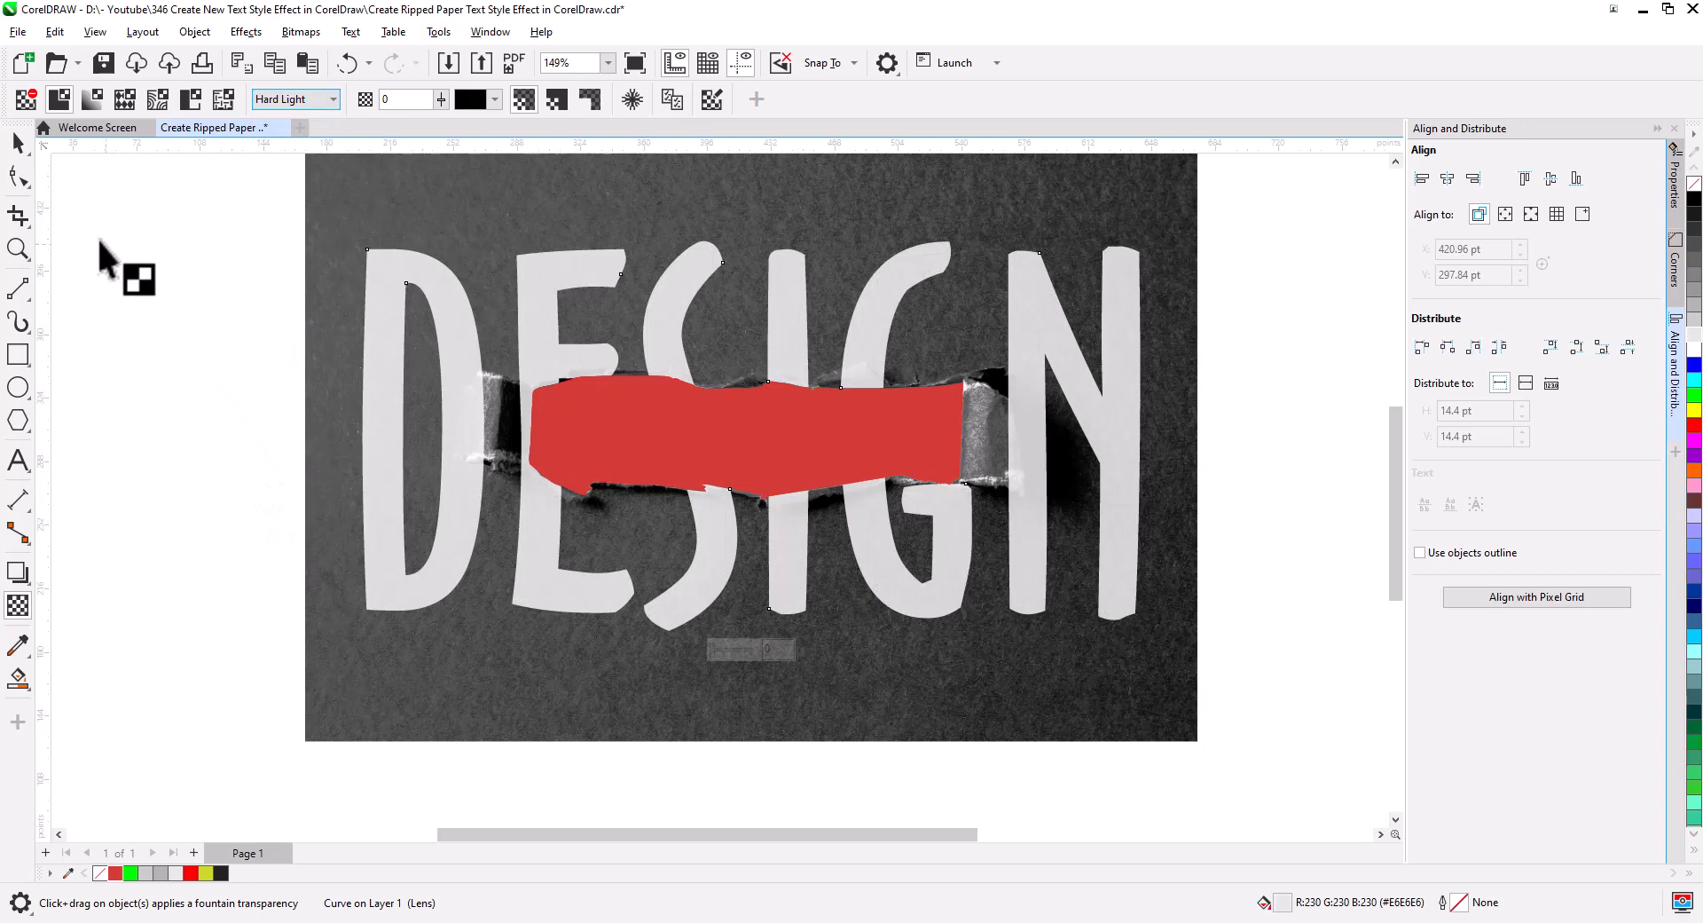
left_click(18, 142)
left_click(172, 402)
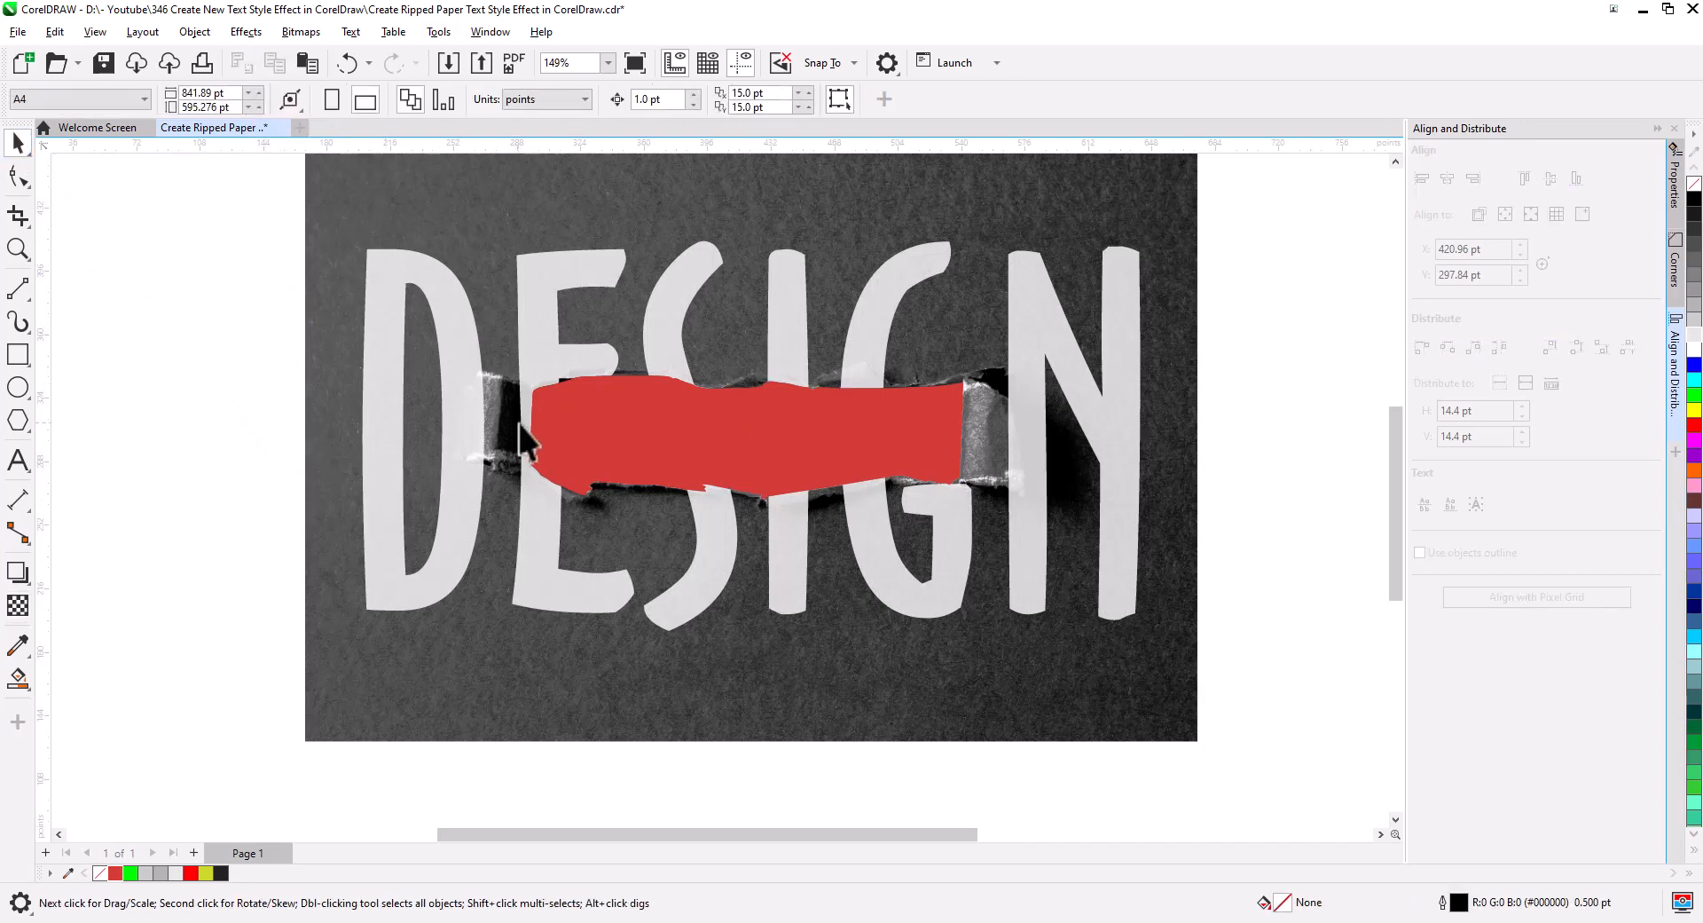
Trace the torn paper flap beside the red shape's left end with a closed freehand outline about 27 by 53 pt.
scroll(532, 430, "up", 3)
left_click_drag(522, 449, 583, 623)
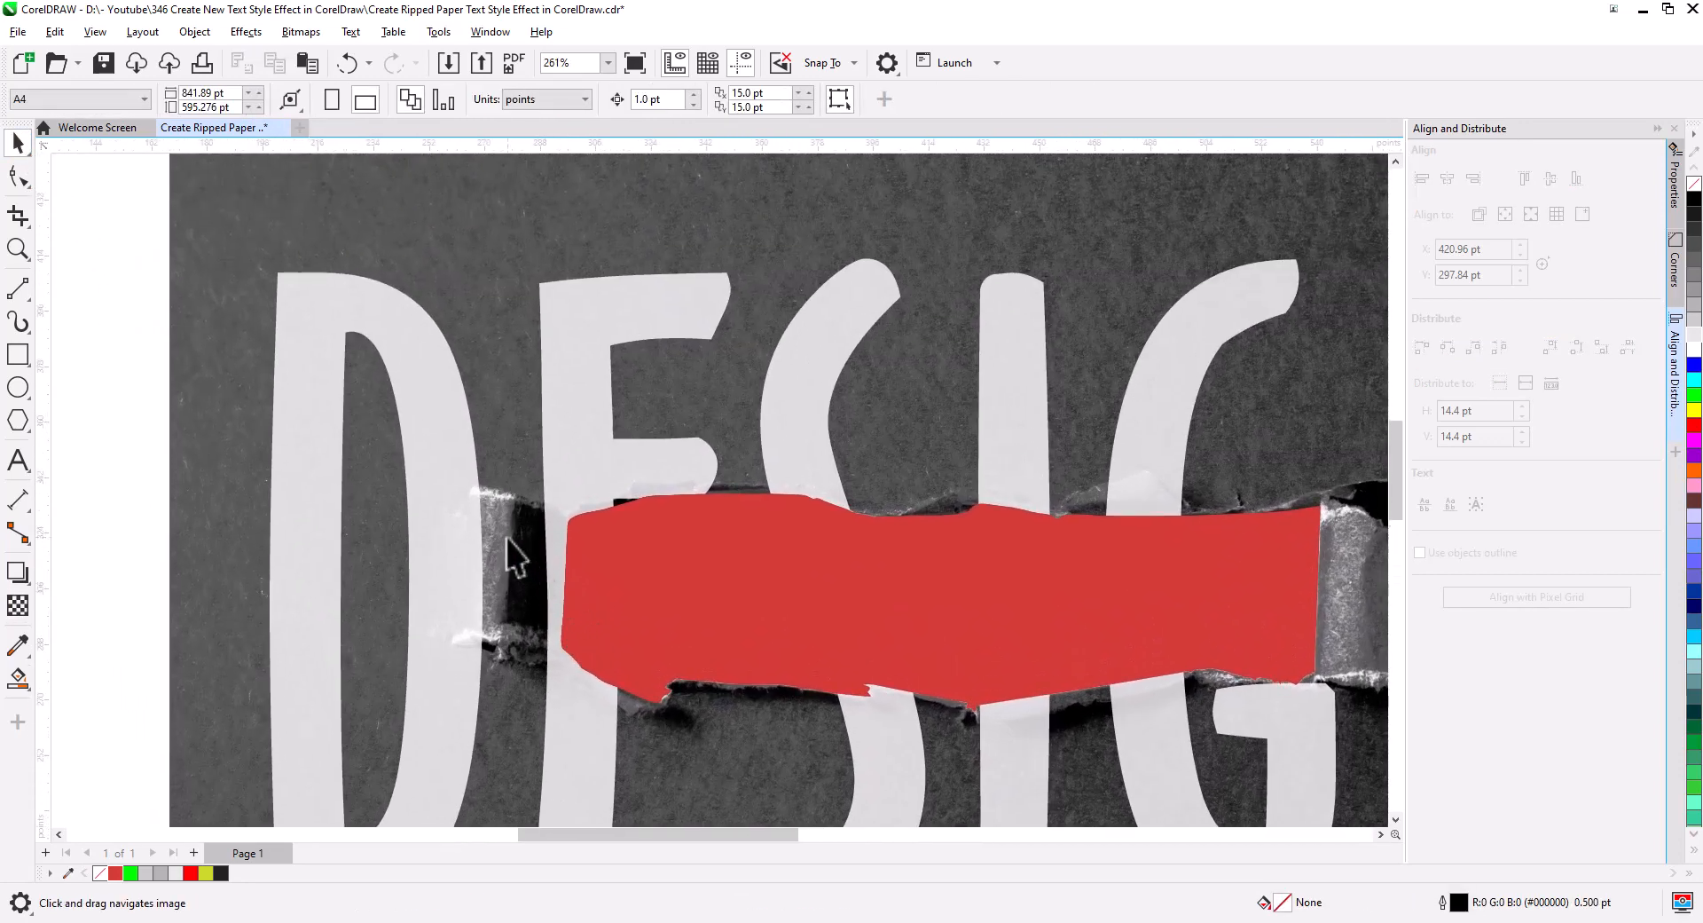
scroll(505, 536, "up", 5)
left_click_drag(497, 544, 490, 487)
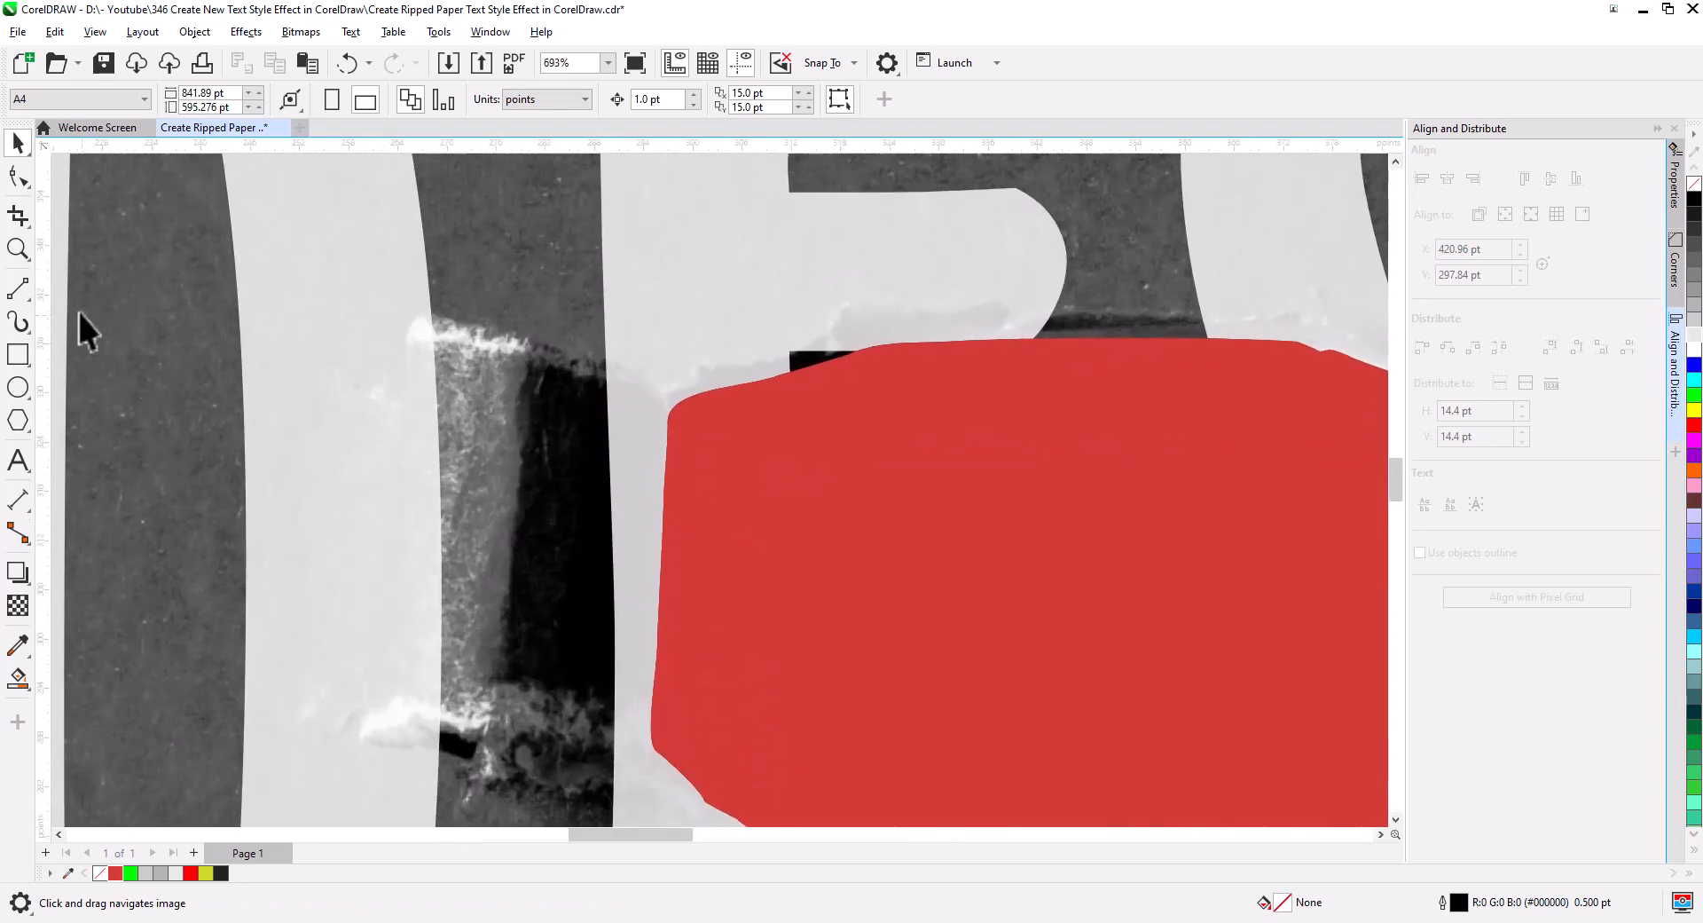
left_click(19, 291)
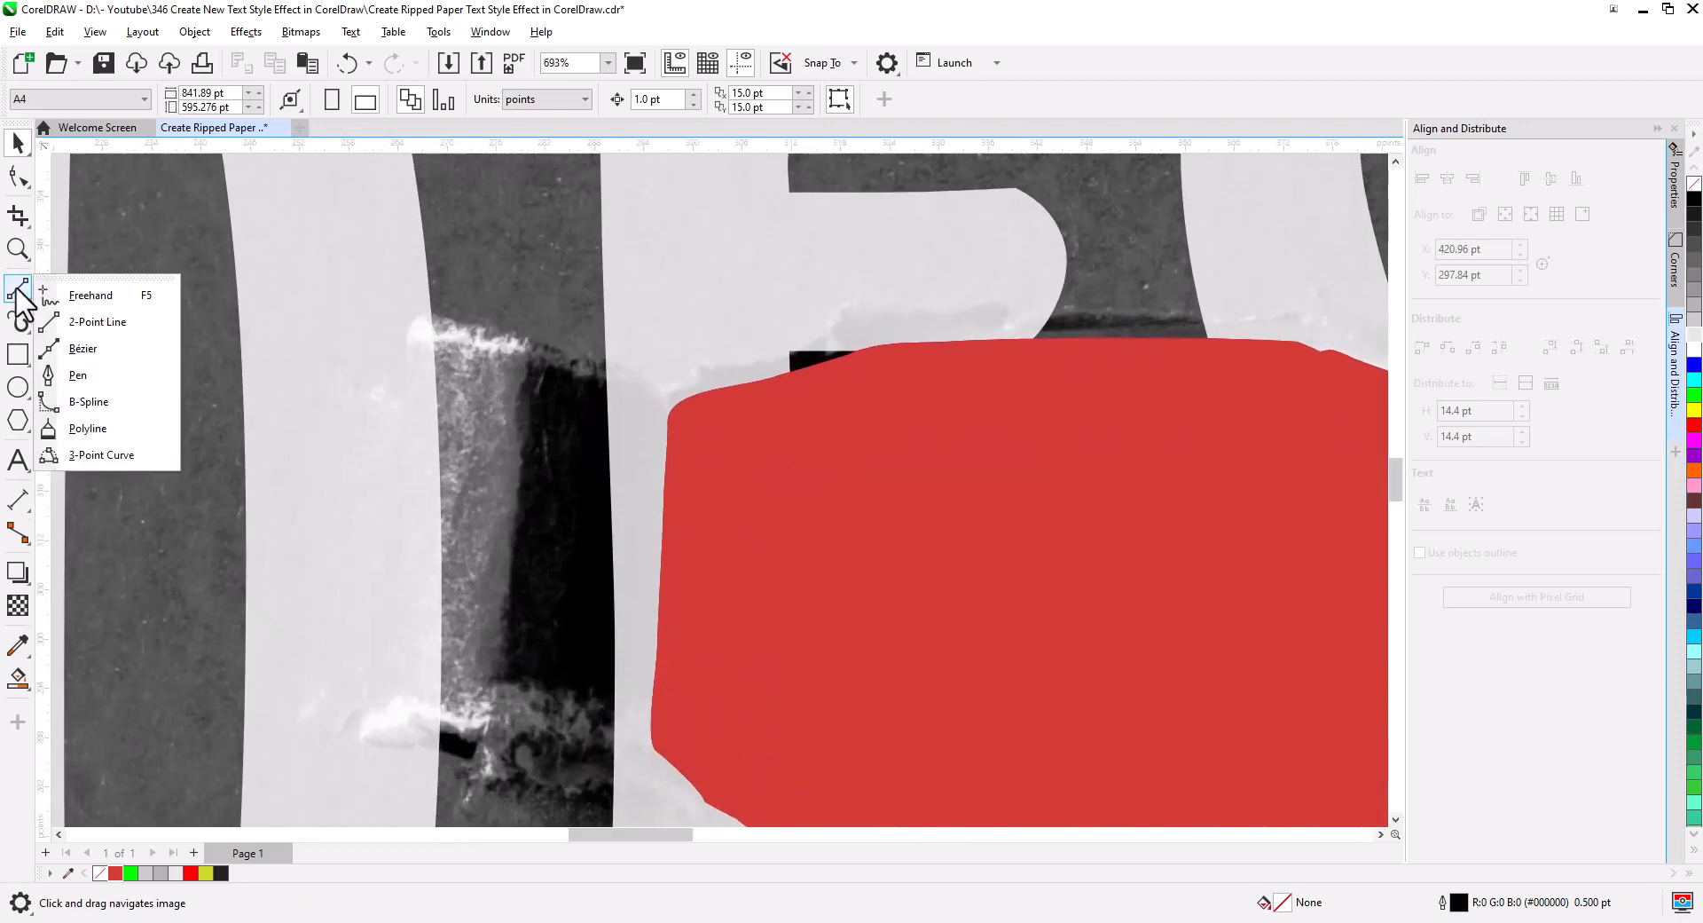
left_click(83, 300)
left_click_drag(410, 434, 424, 358)
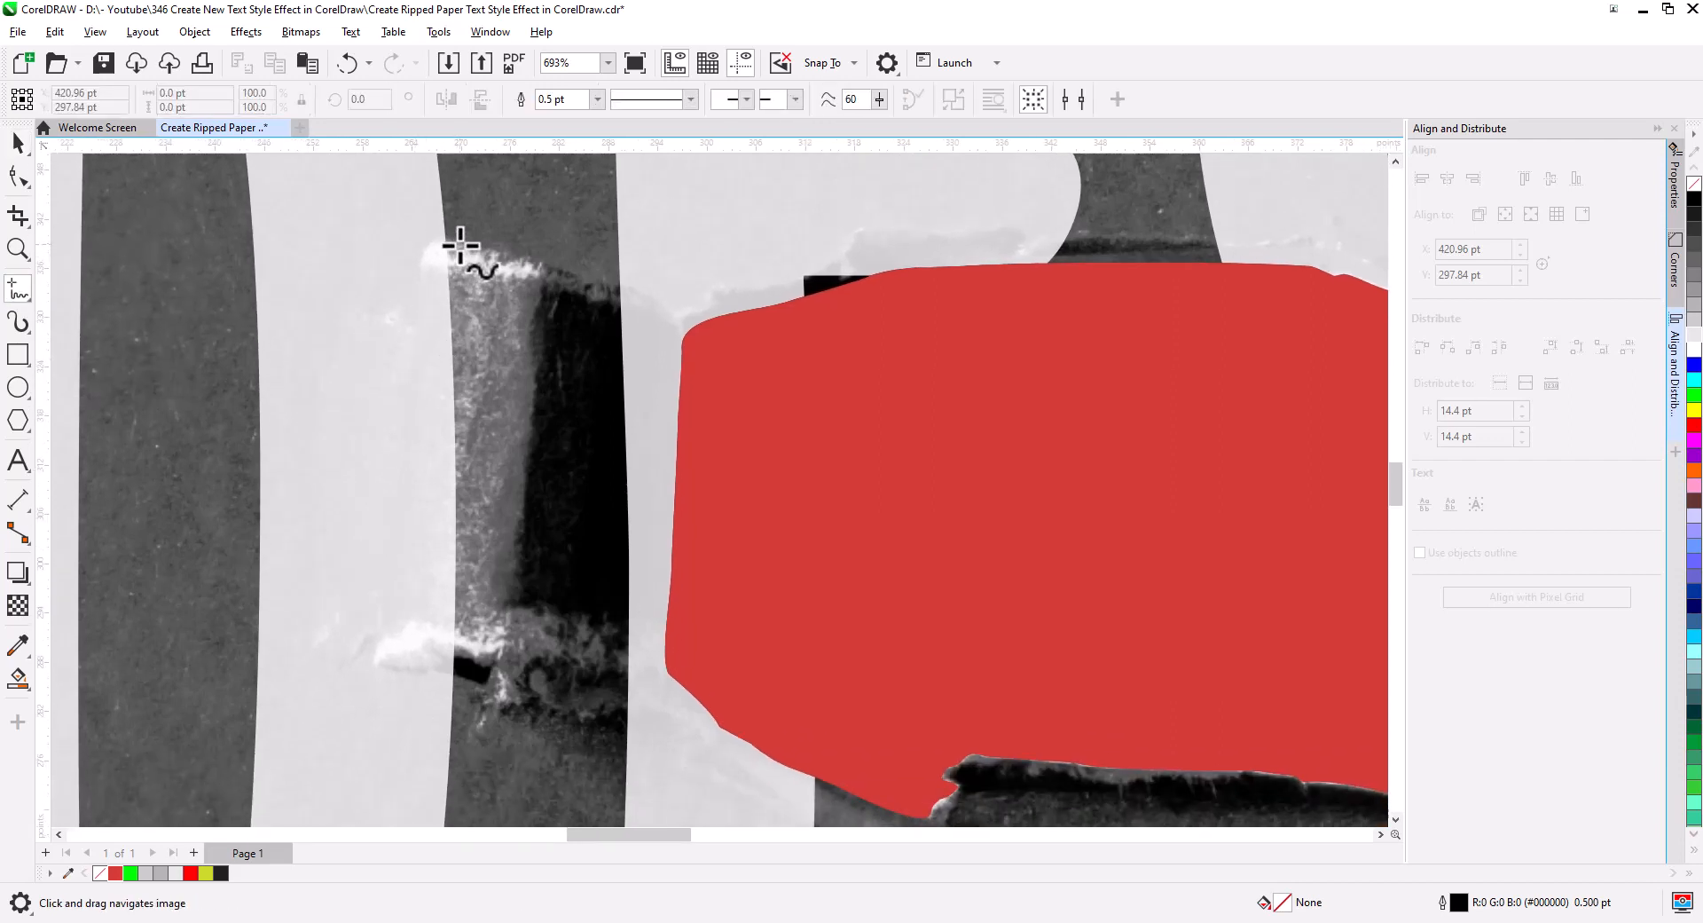
left_click_drag(460, 243, 428, 246)
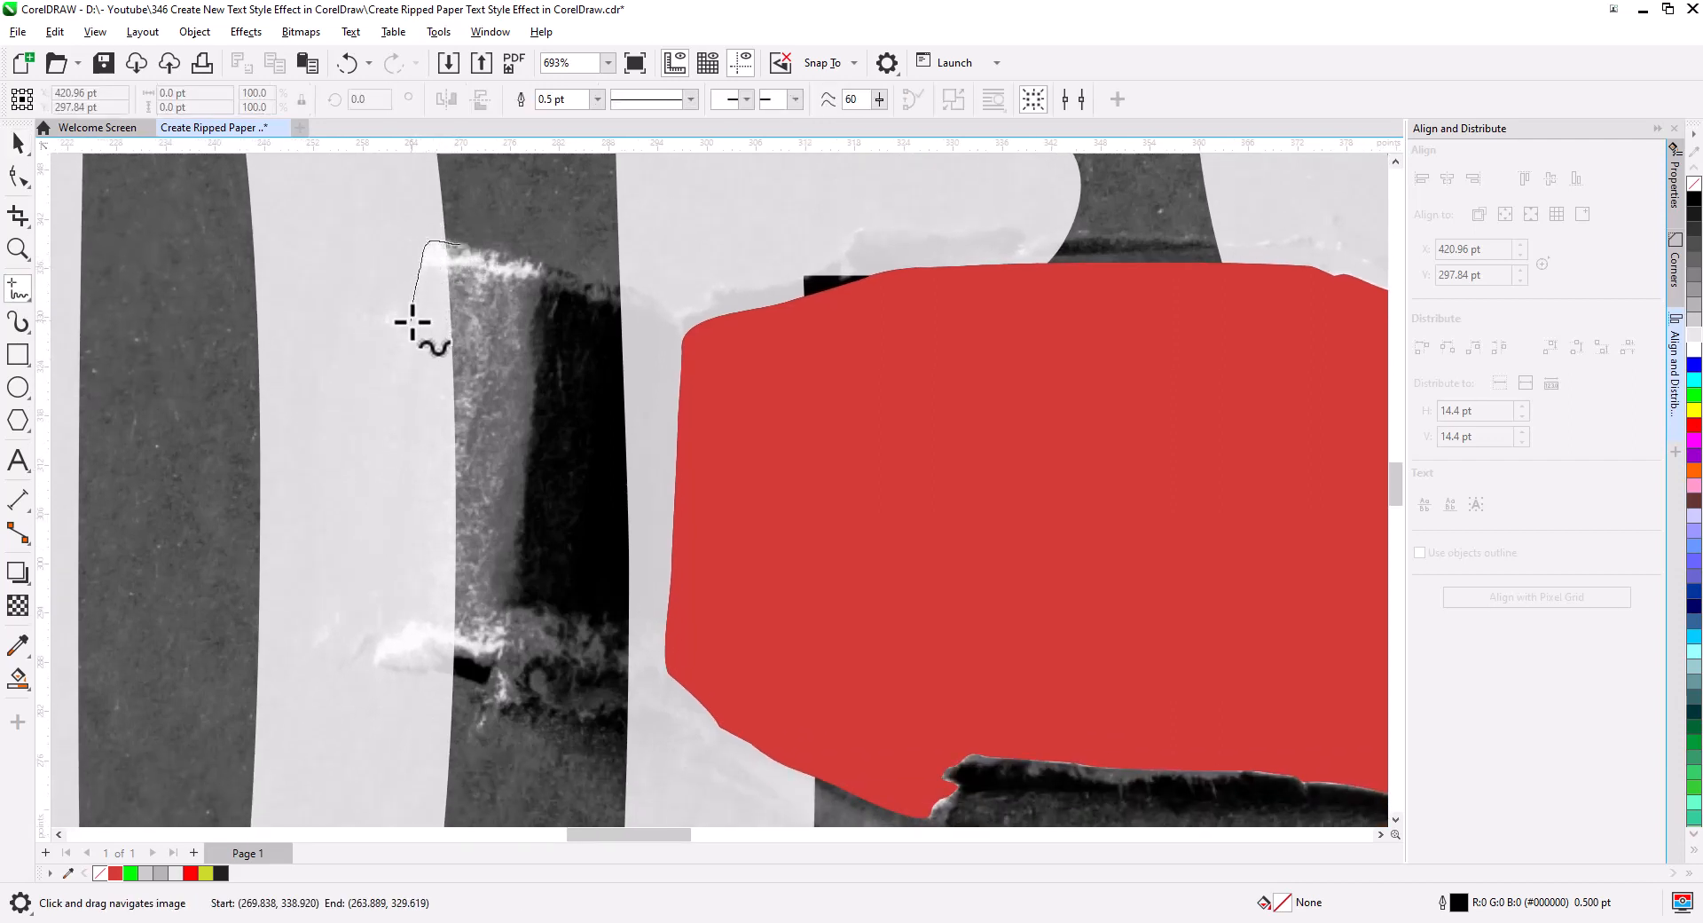
left_click_drag(349, 368, 344, 448)
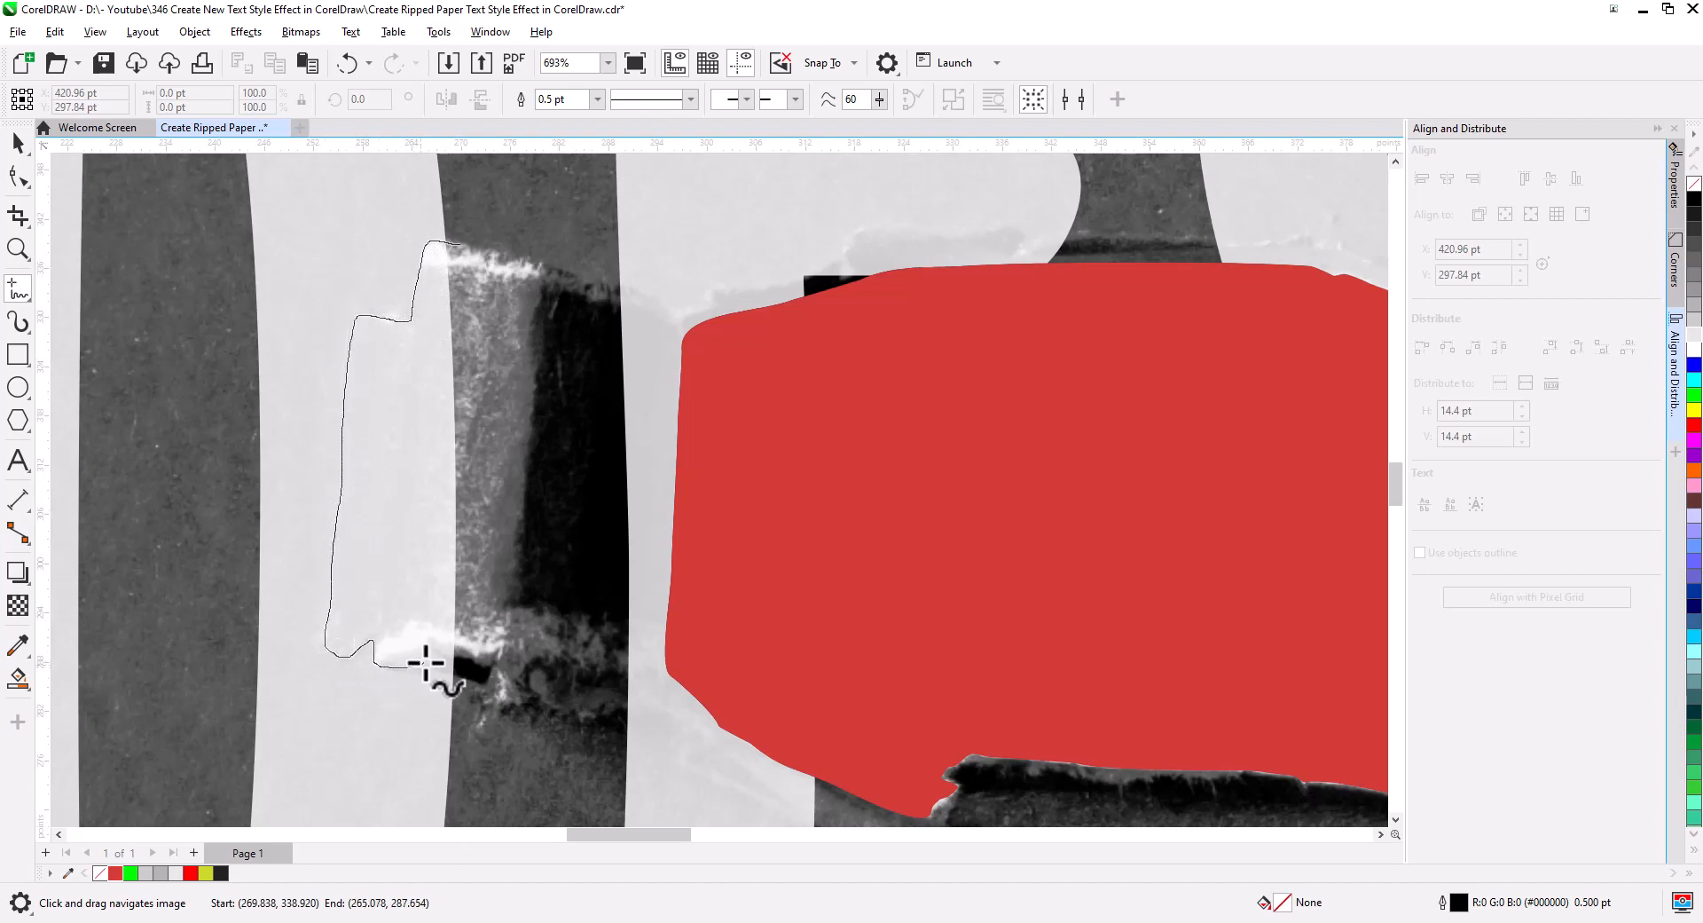
mouse_move(443, 661)
left_mouse_down()
mouse_move(492, 670)
mouse_move(532, 571)
mouse_move(536, 354)
mouse_move(460, 250)
left_mouse_up()
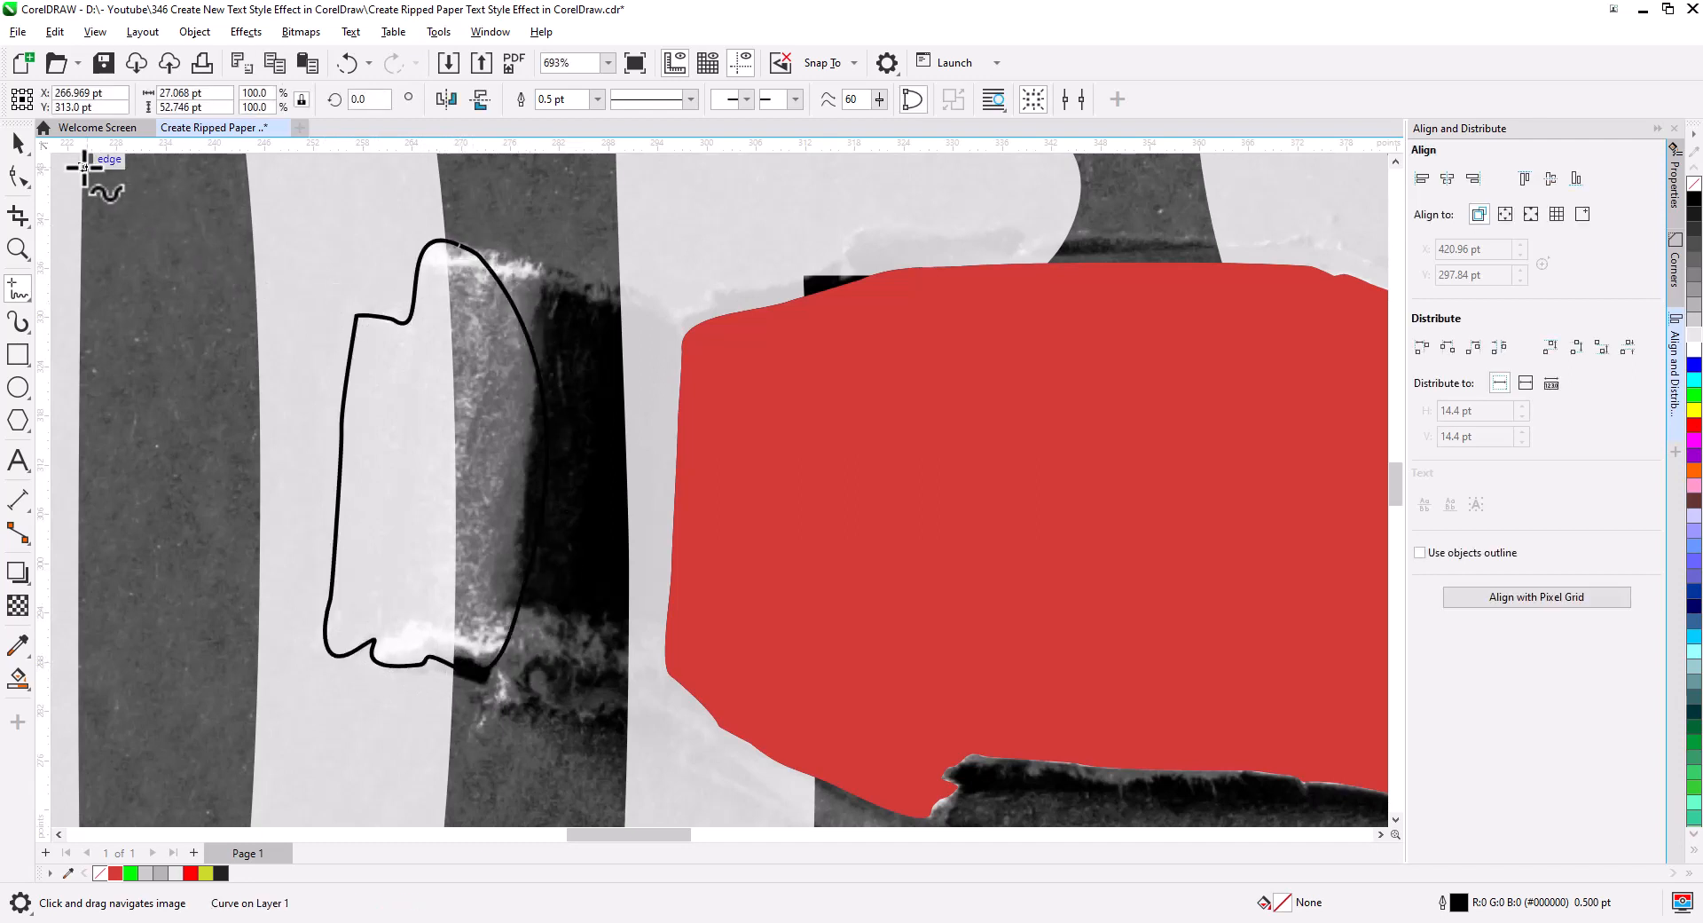
Draw an open freehand curve along the torn edge above the red shape's left part, about 59 pt wide and 11 pt high.
left_click_drag(655, 335, 493, 366)
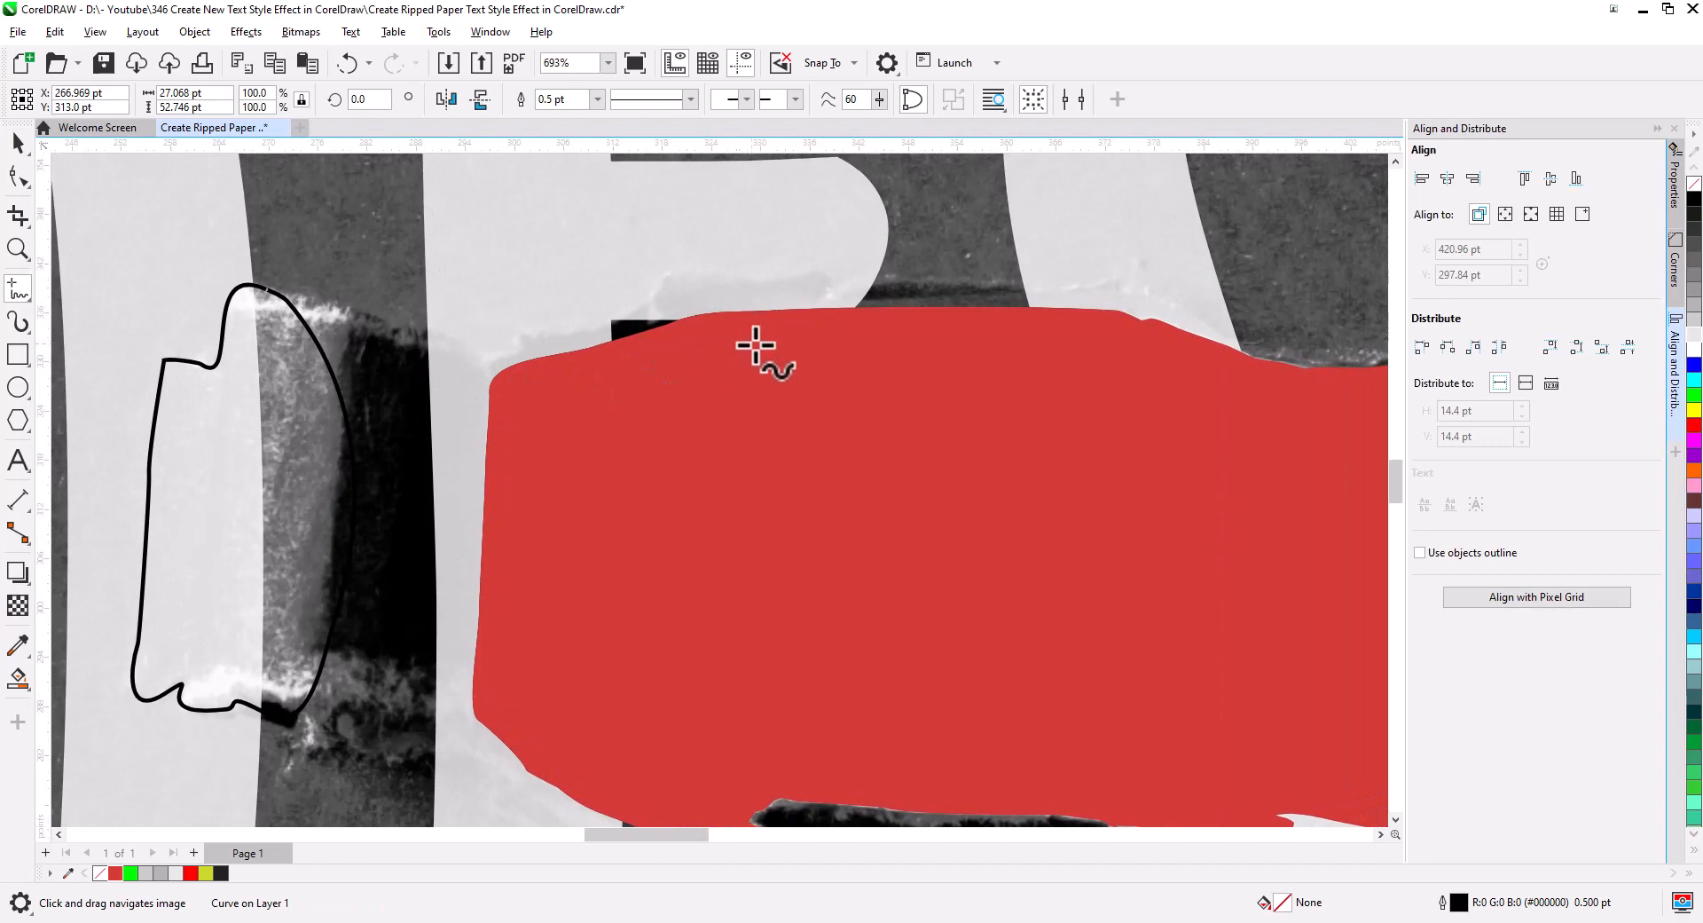
scroll(772, 341, "up", 2)
left_click_drag(777, 354, 777, 372)
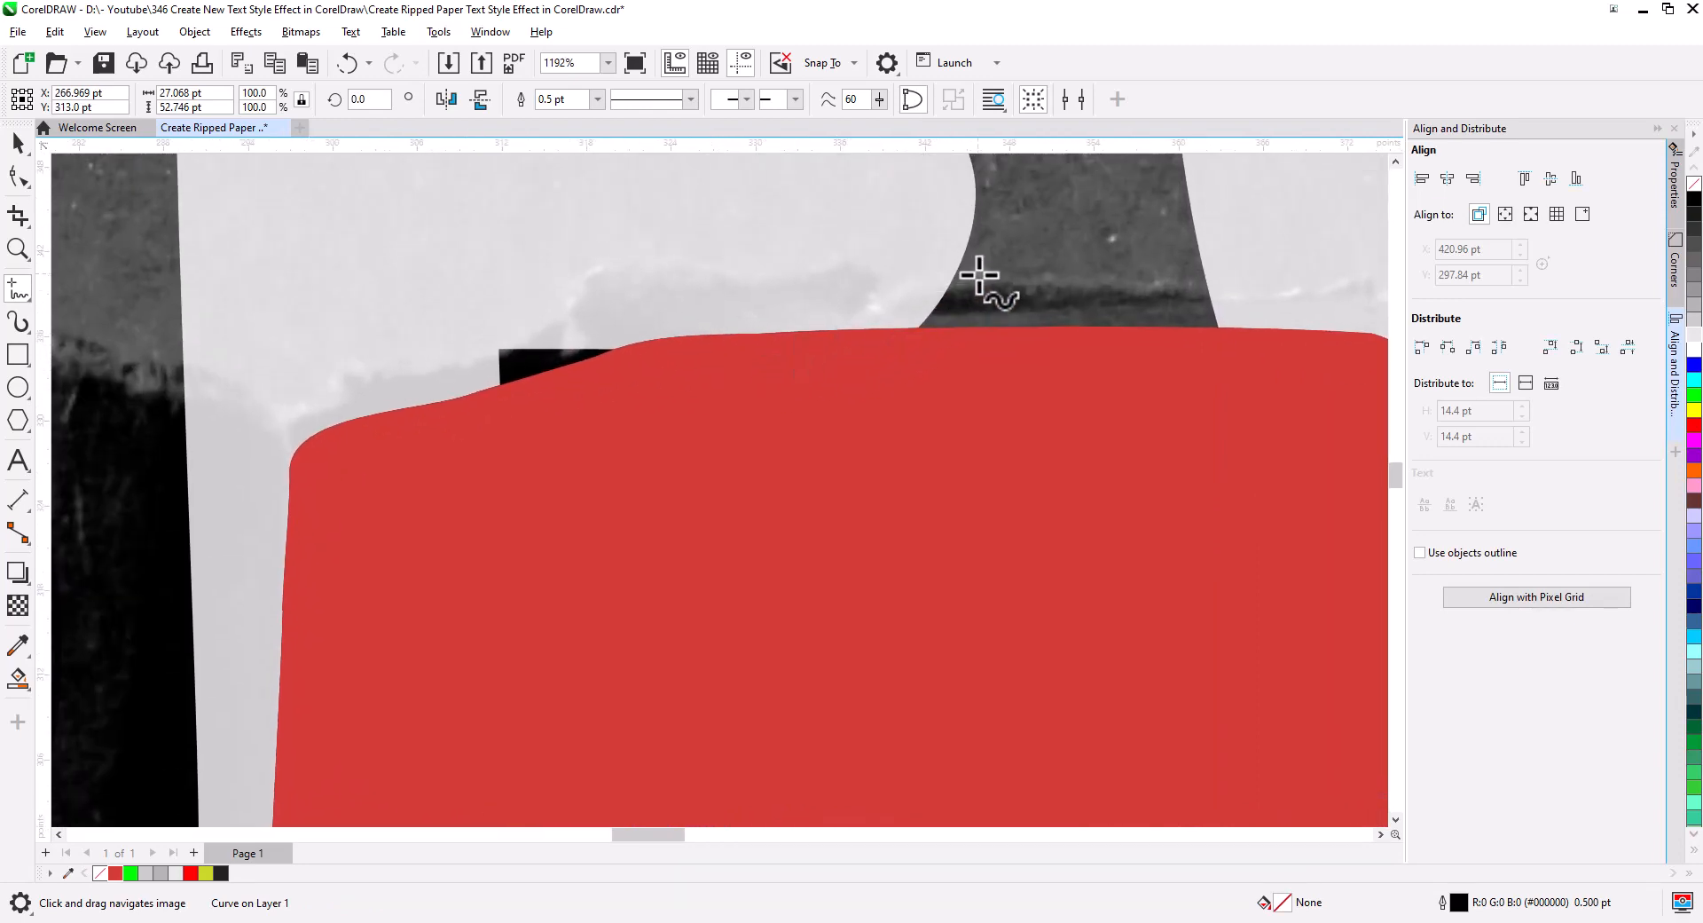
left_click_drag(979, 274, 942, 281)
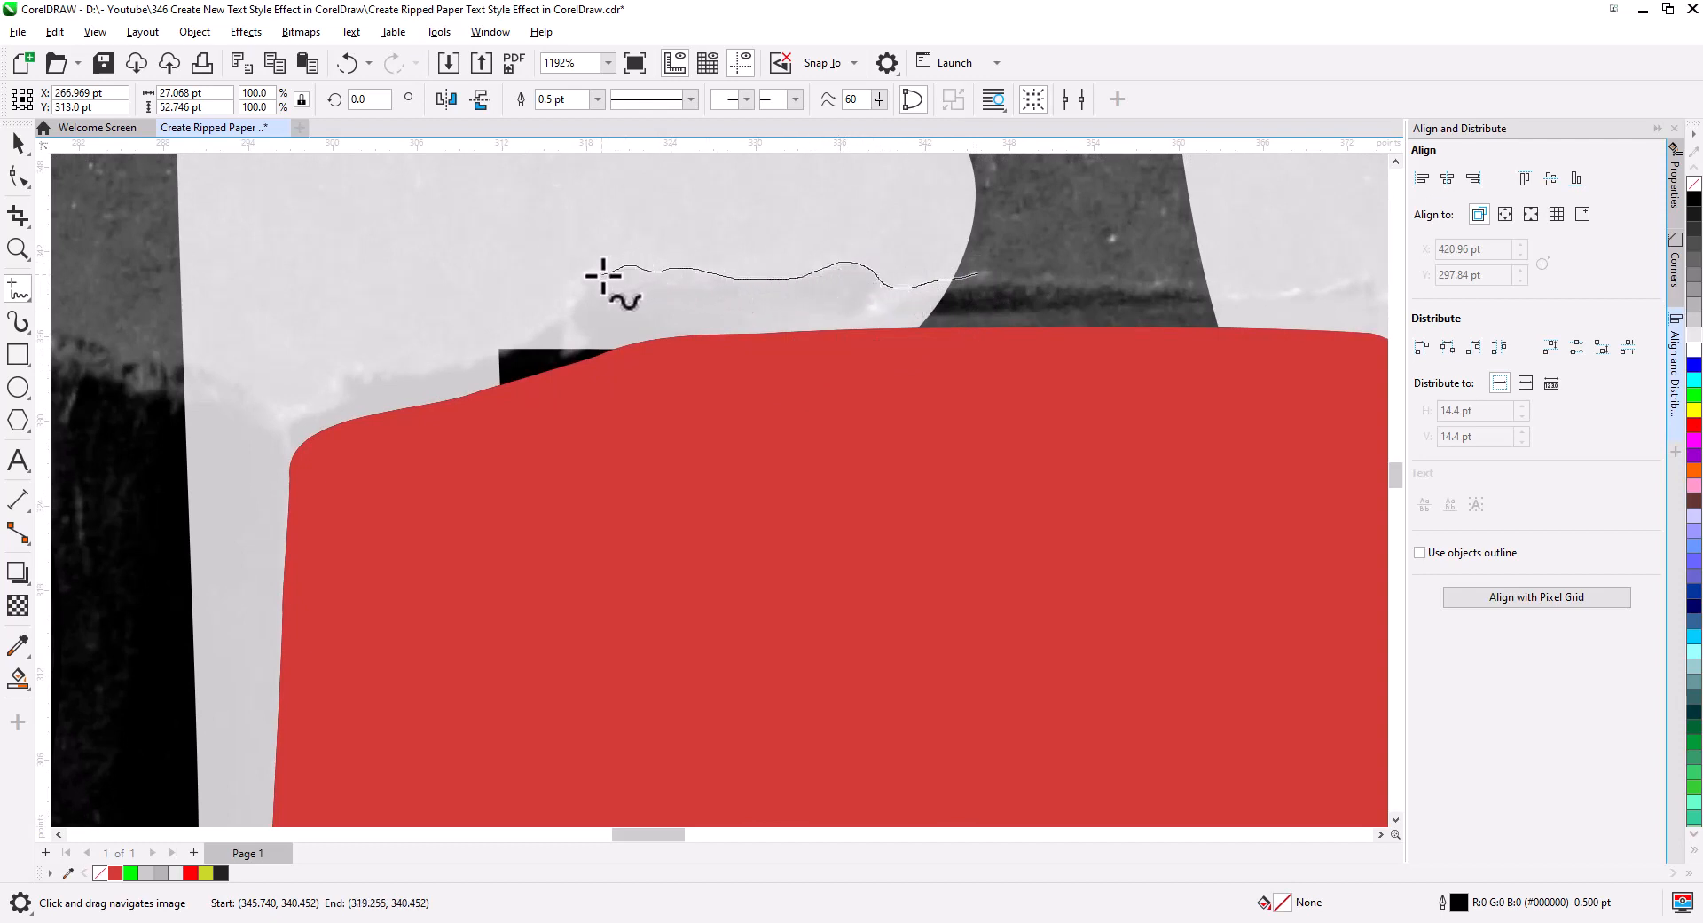
mouse_move(578, 305)
left_mouse_down()
mouse_move(429, 371)
mouse_move(354, 372)
mouse_move(317, 415)
mouse_move(133, 383)
left_mouse_up()
Extend the open curve with a straight-ish freehand segment down the paper beside the red shape's left end, making it about 59 by 59 pt.
left_click_drag(342, 522, 522, 282)
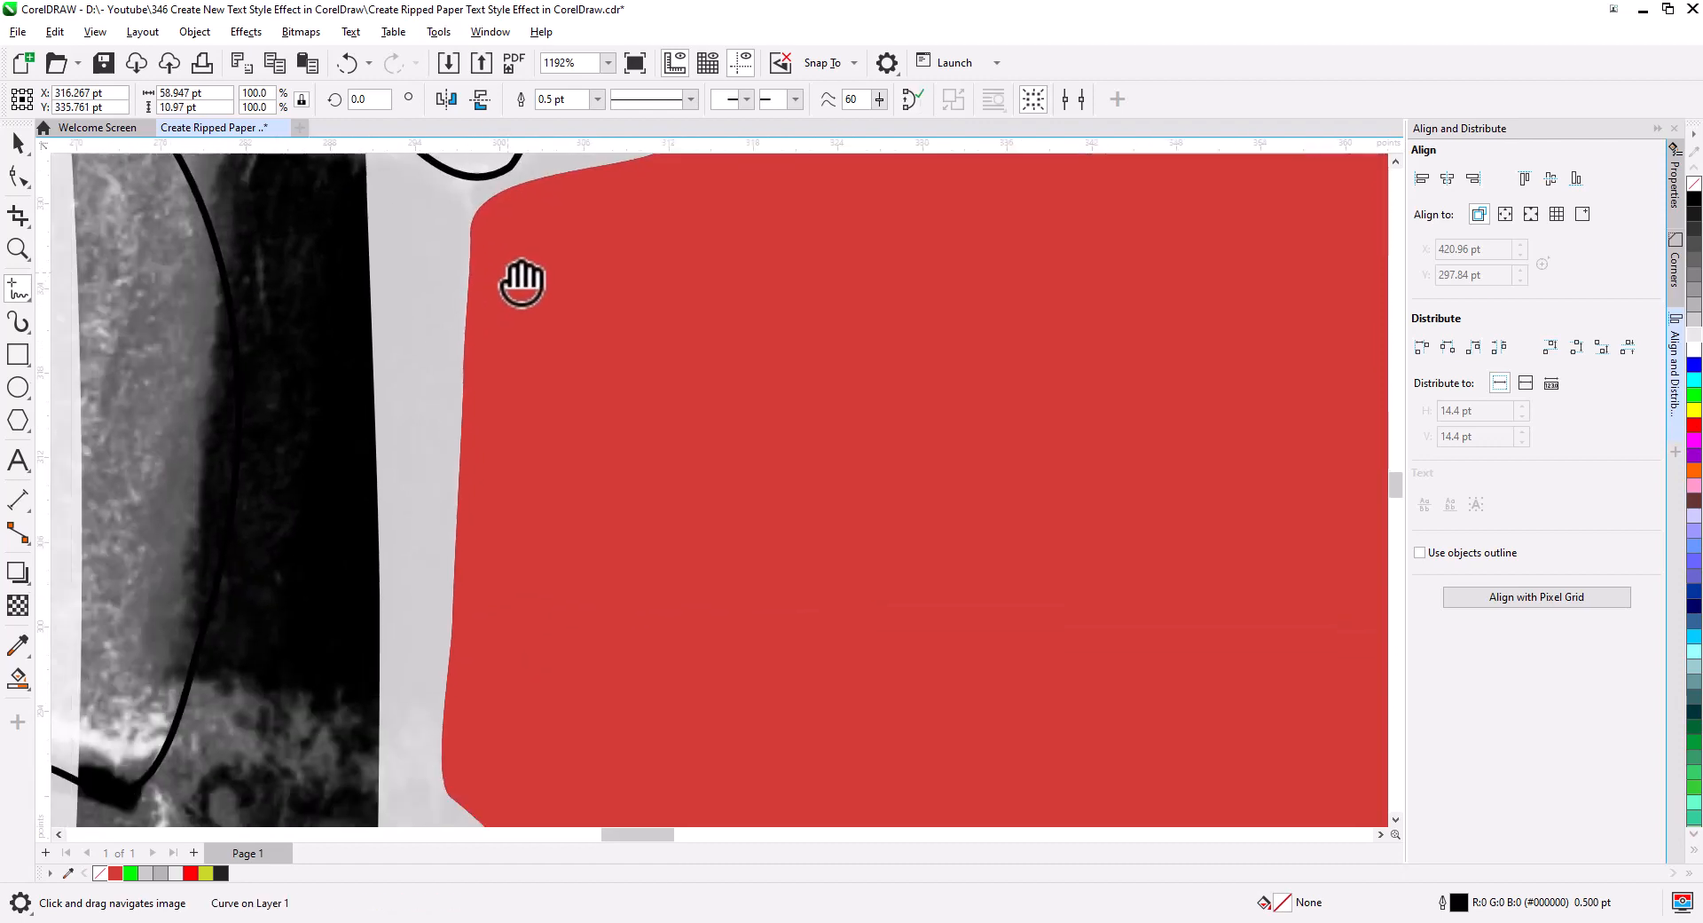
scroll(507, 391, "down", 2)
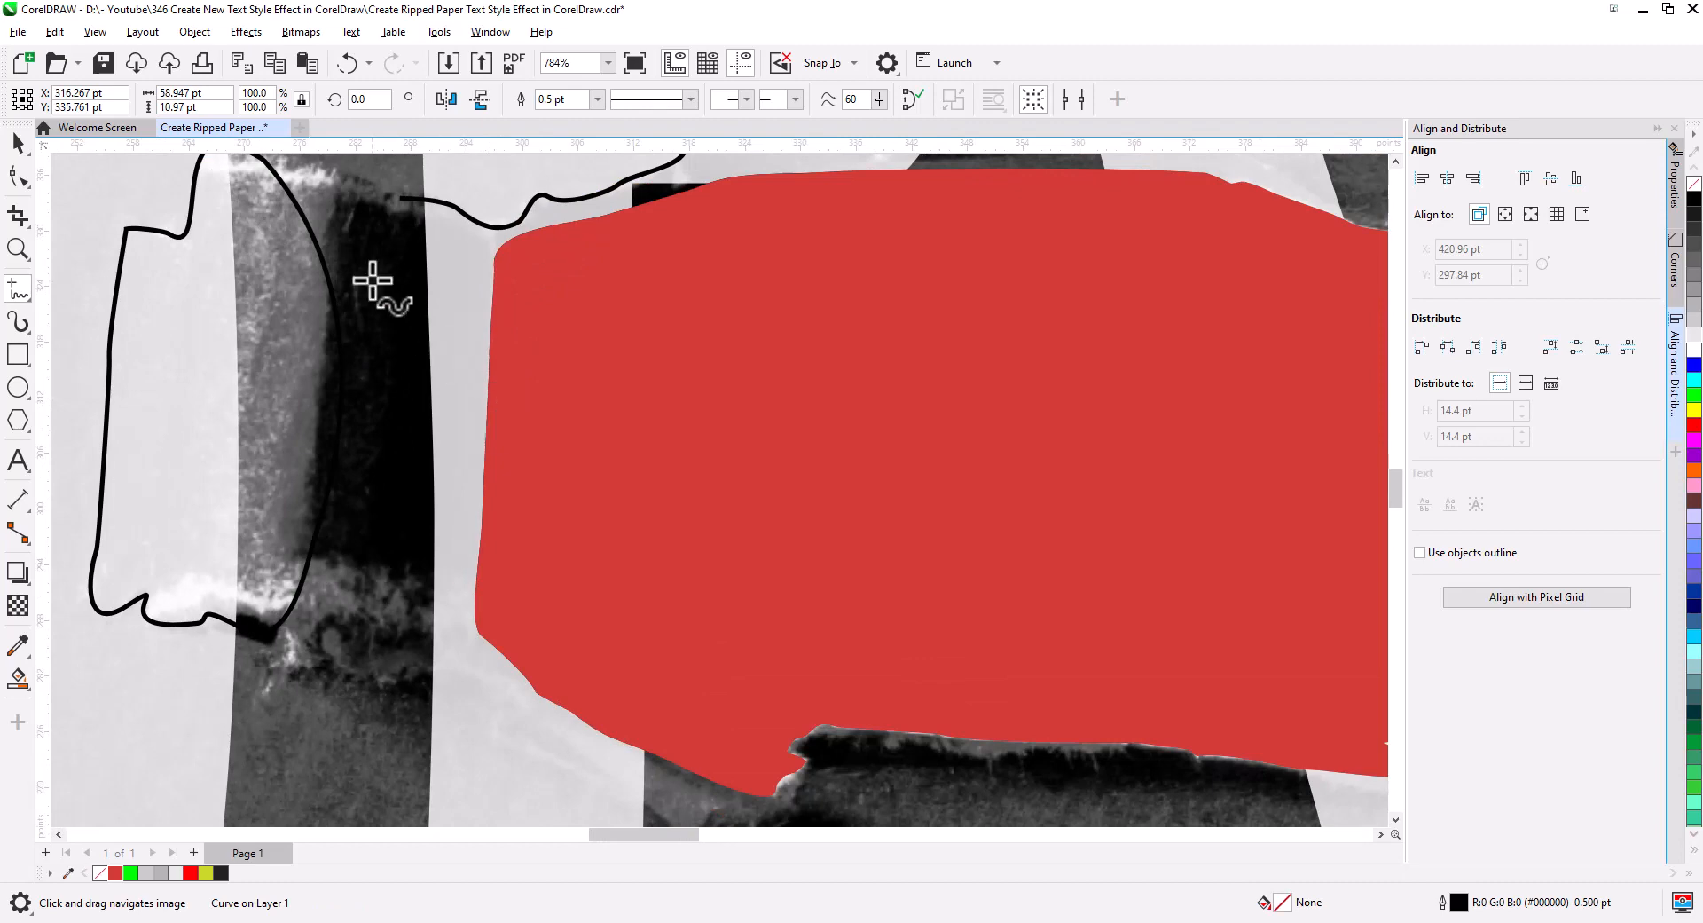
left_click(400, 197)
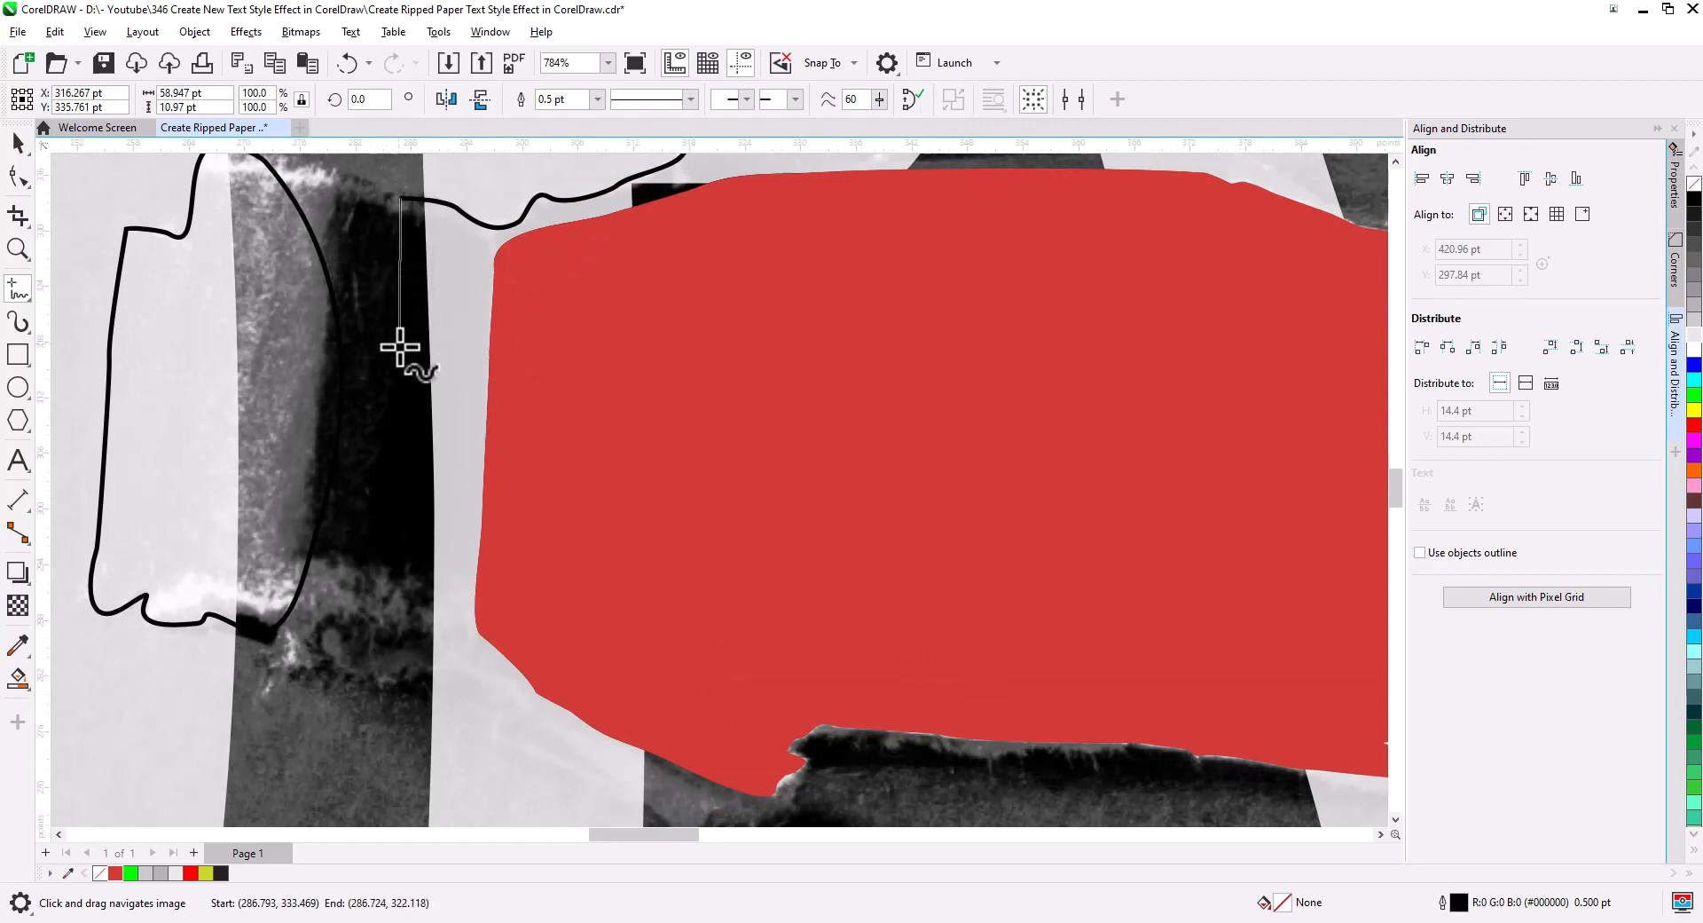
left_click_drag(401, 350, 431, 679)
Continue the curve along the torn edge below the red shape's left corner and close it through the red area, about 61 by 77 pt.
scroll(482, 669, "up", 3)
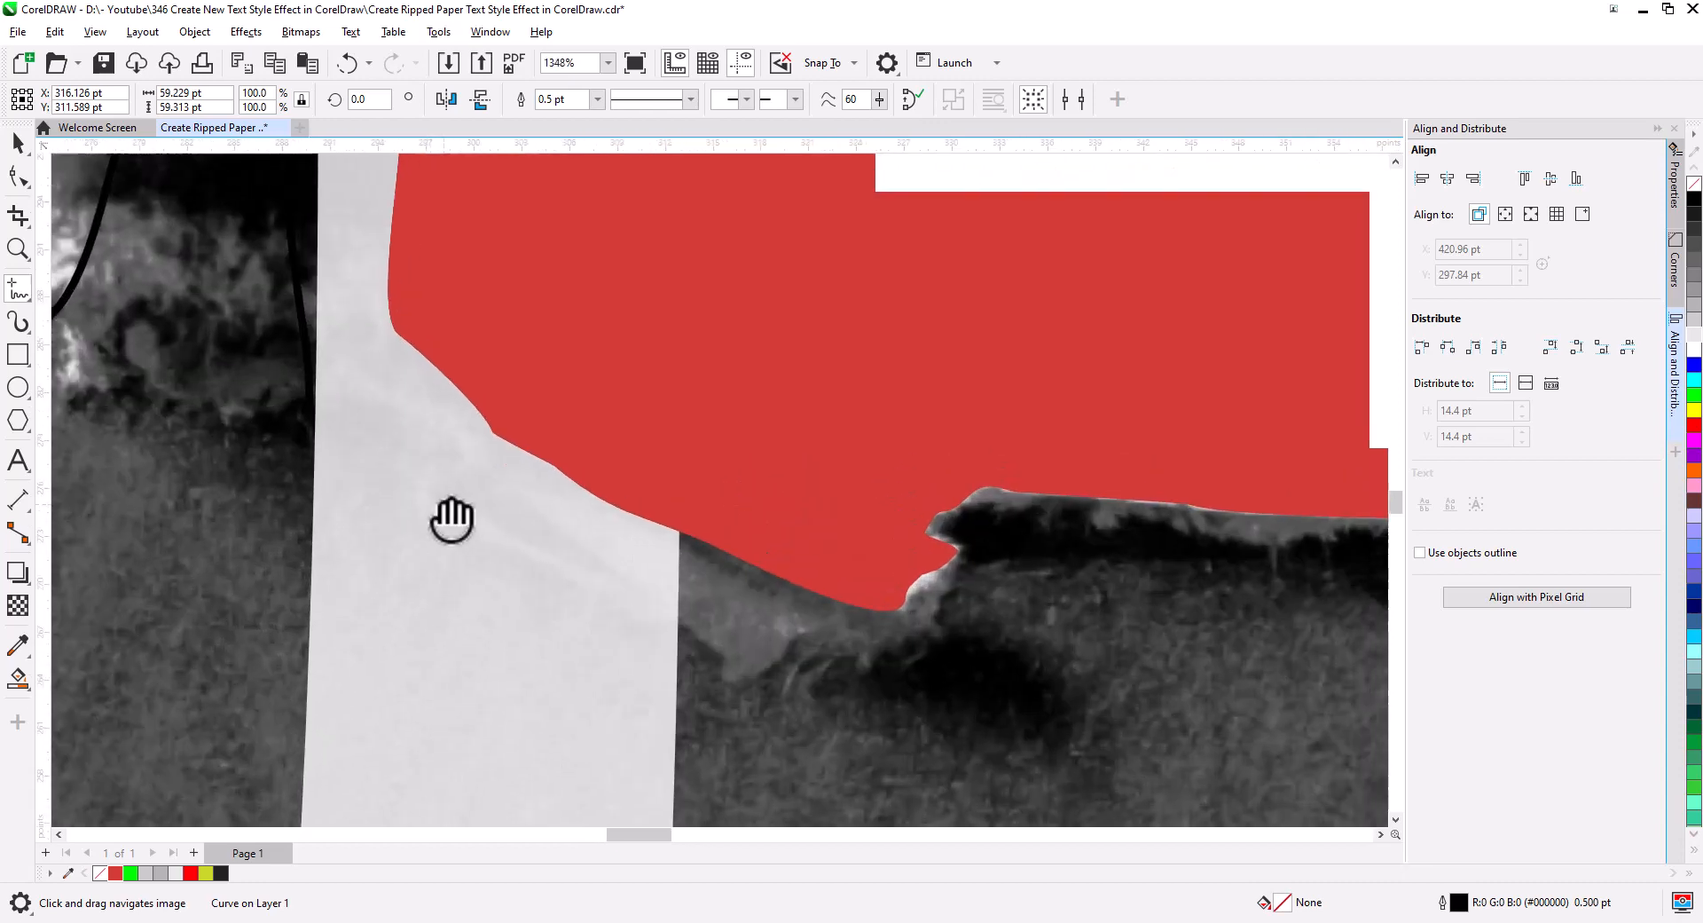
left_click_drag(453, 520, 449, 529)
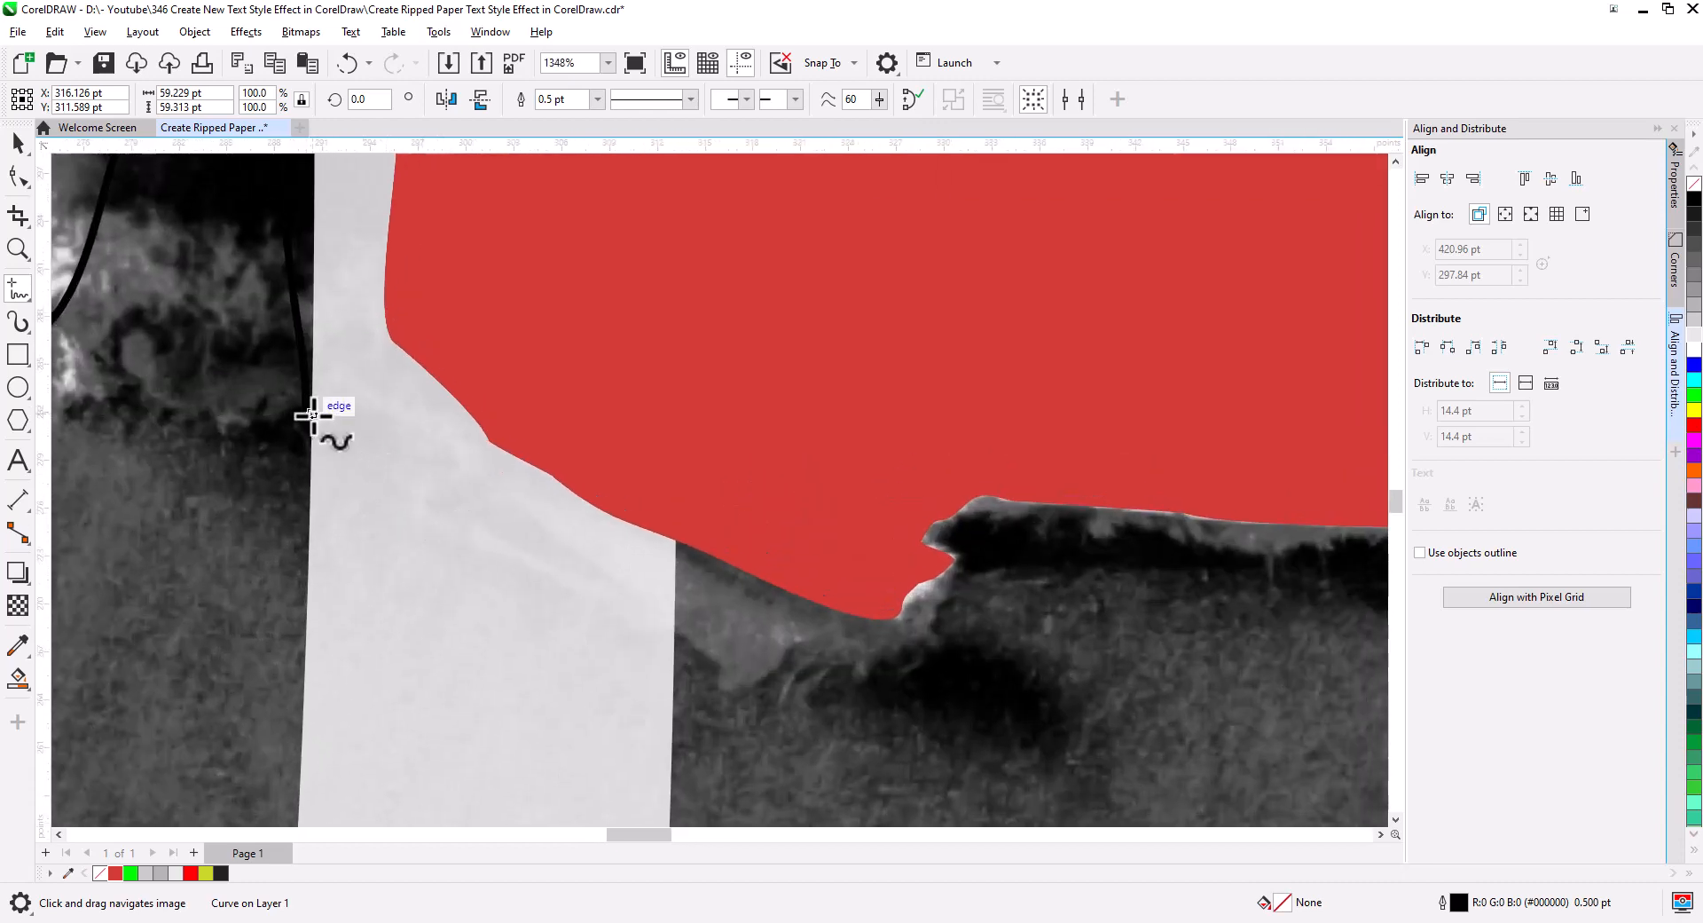
mouse_move(309, 410)
left_mouse_down()
mouse_move(525, 573)
mouse_move(703, 654)
mouse_move(733, 690)
mouse_move(767, 662)
mouse_move(818, 549)
mouse_move(834, 253)
left_mouse_up()
mouse_move(834, 253)
left_mouse_down()
mouse_move(722, 750)
mouse_move(723, 708)
mouse_move(899, 439)
mouse_move(906, 339)
left_mouse_up()
scroll(715, 721, "down", 2)
left_click_drag(862, 637, 936, 287)
left_click_drag(768, 621, 807, 555)
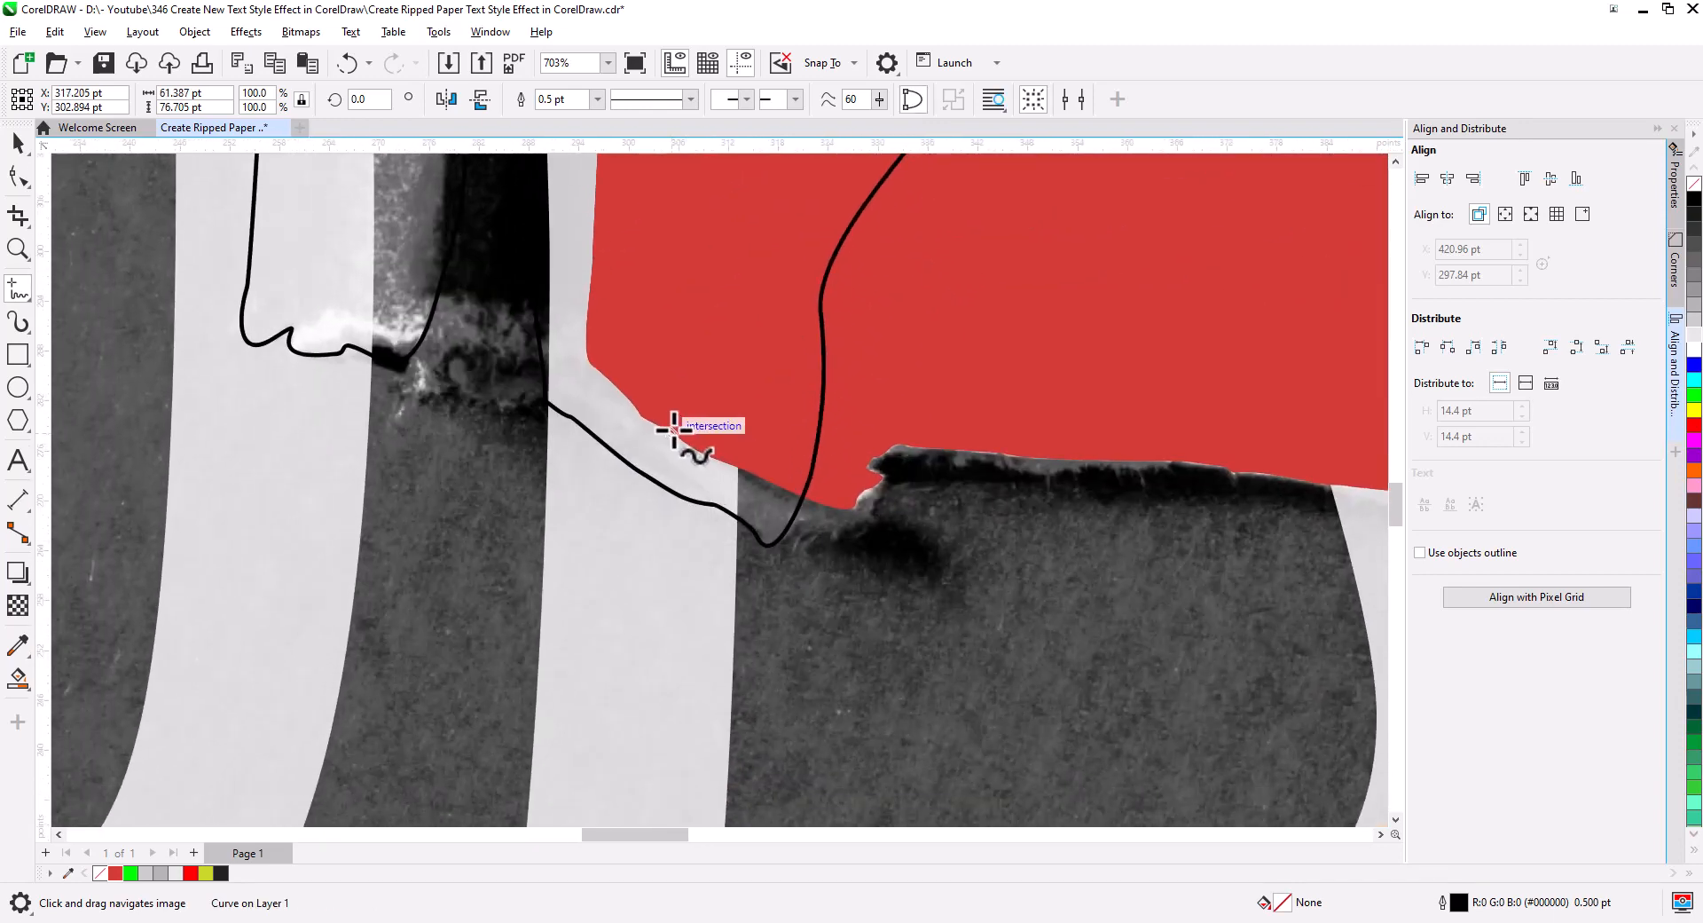
Move the DESIGN lettering aside to examine the torn edge beneath the E, and undo the move.
scroll(668, 451, "up", 3)
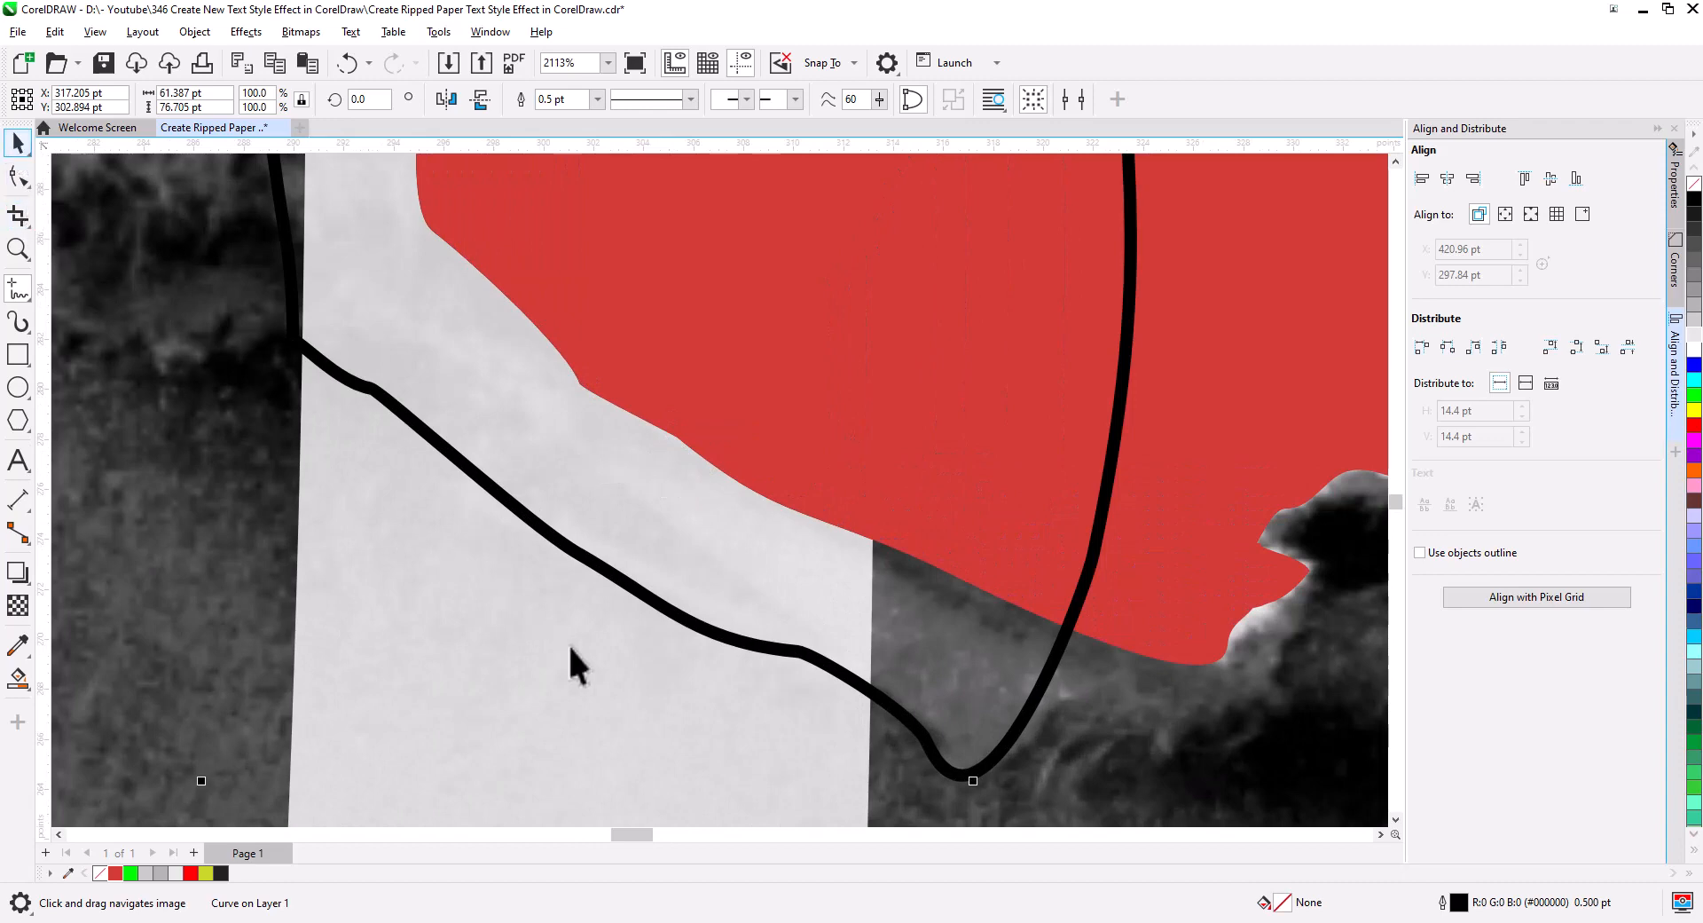
left_click(199, 692)
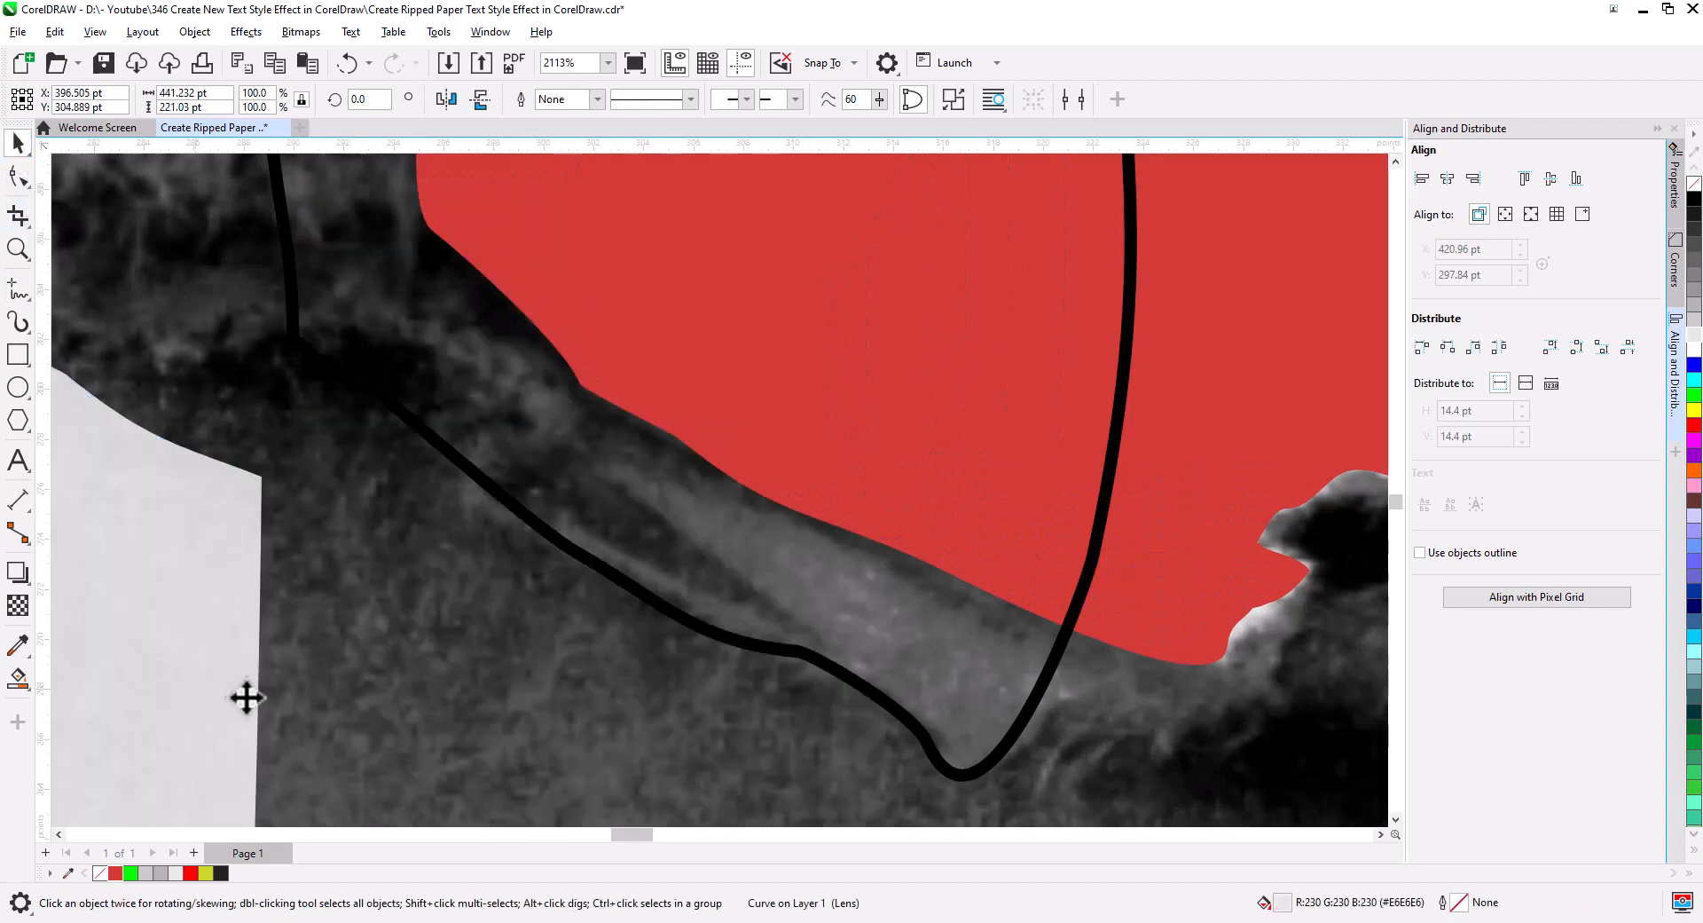
scroll(610, 593, "down", 1)
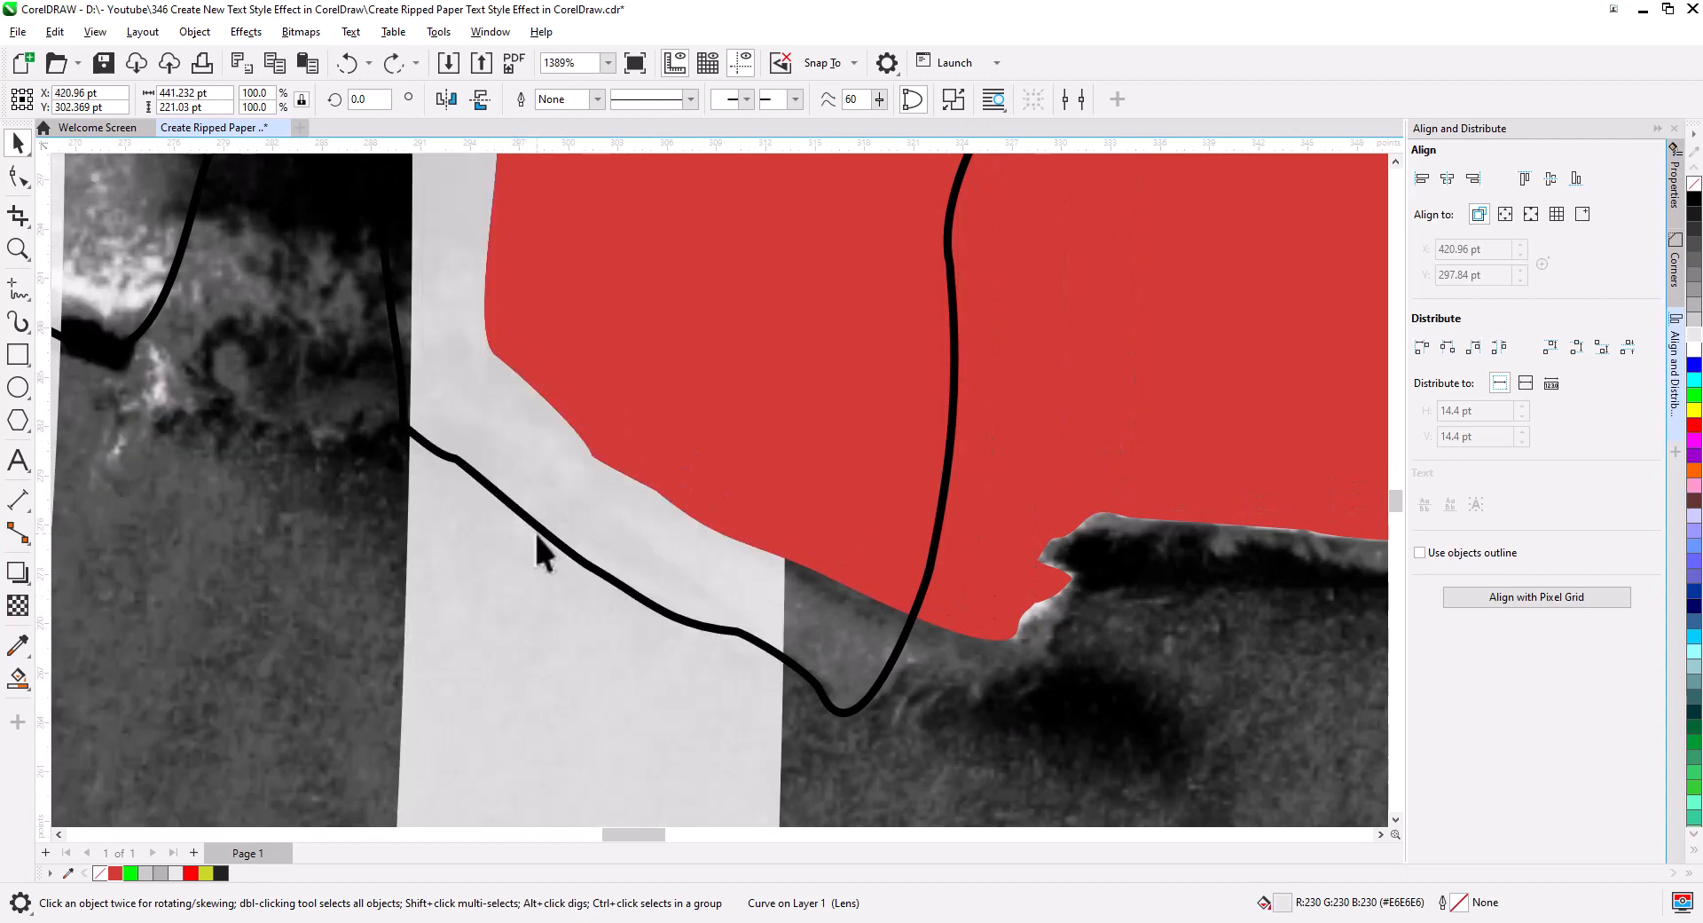
Reshape the large outline's lower edge across the E's stem by moving its nodes up to follow the torn paper with the Shape tool.
left_click(18, 175)
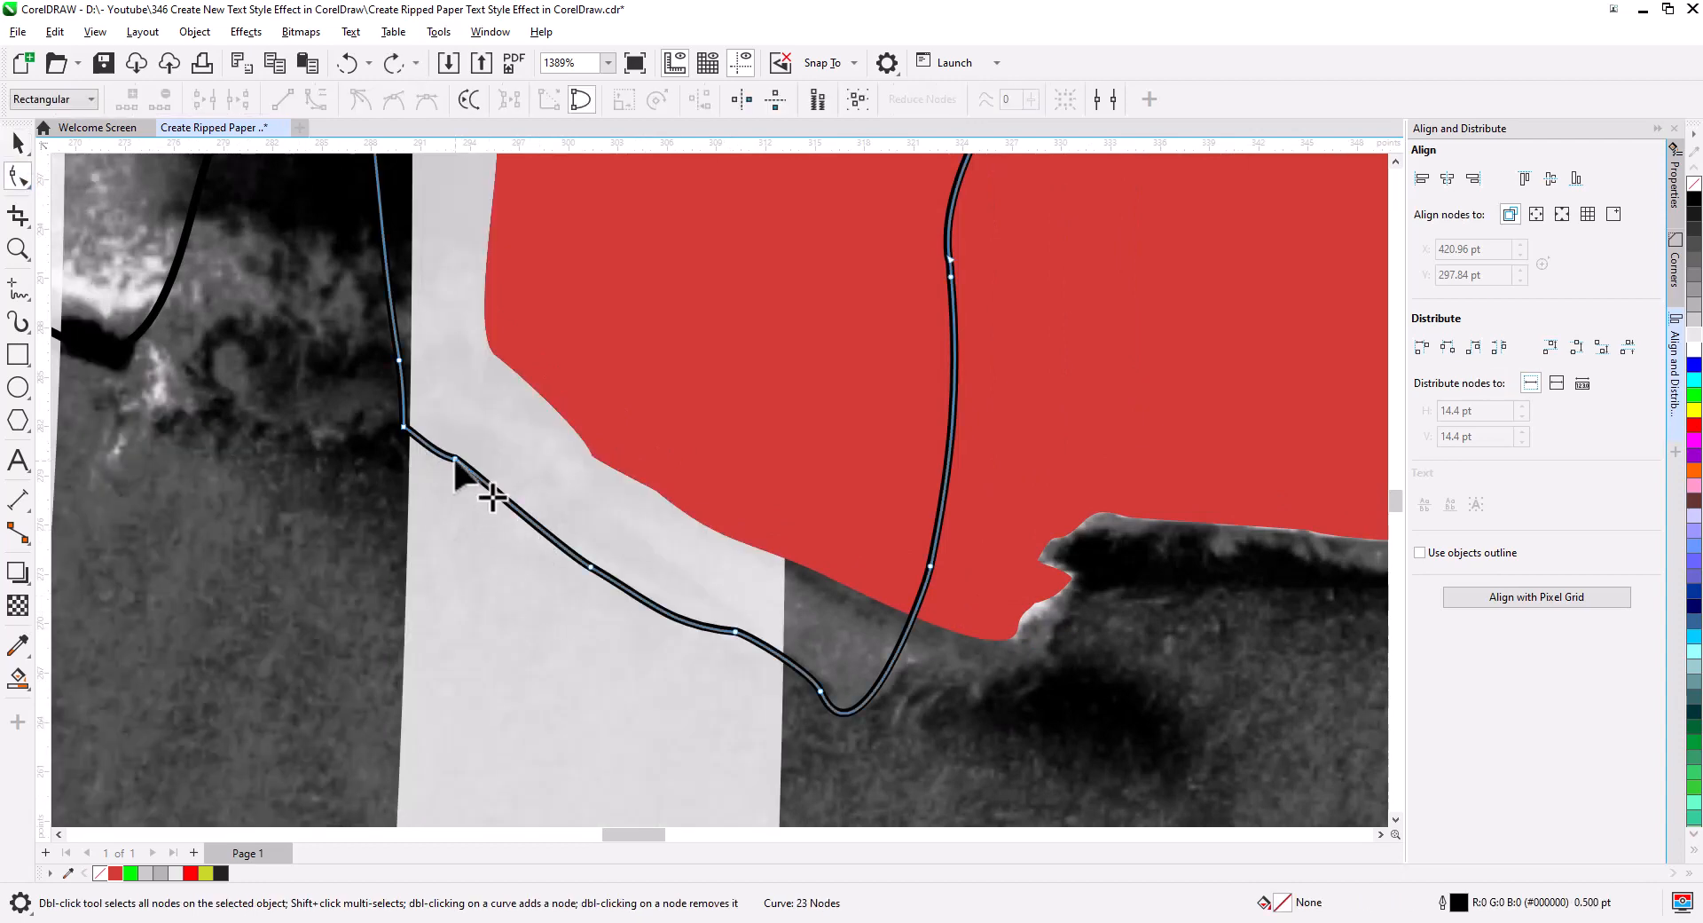
left_click_drag(454, 460, 712, 589)
left_click(590, 566)
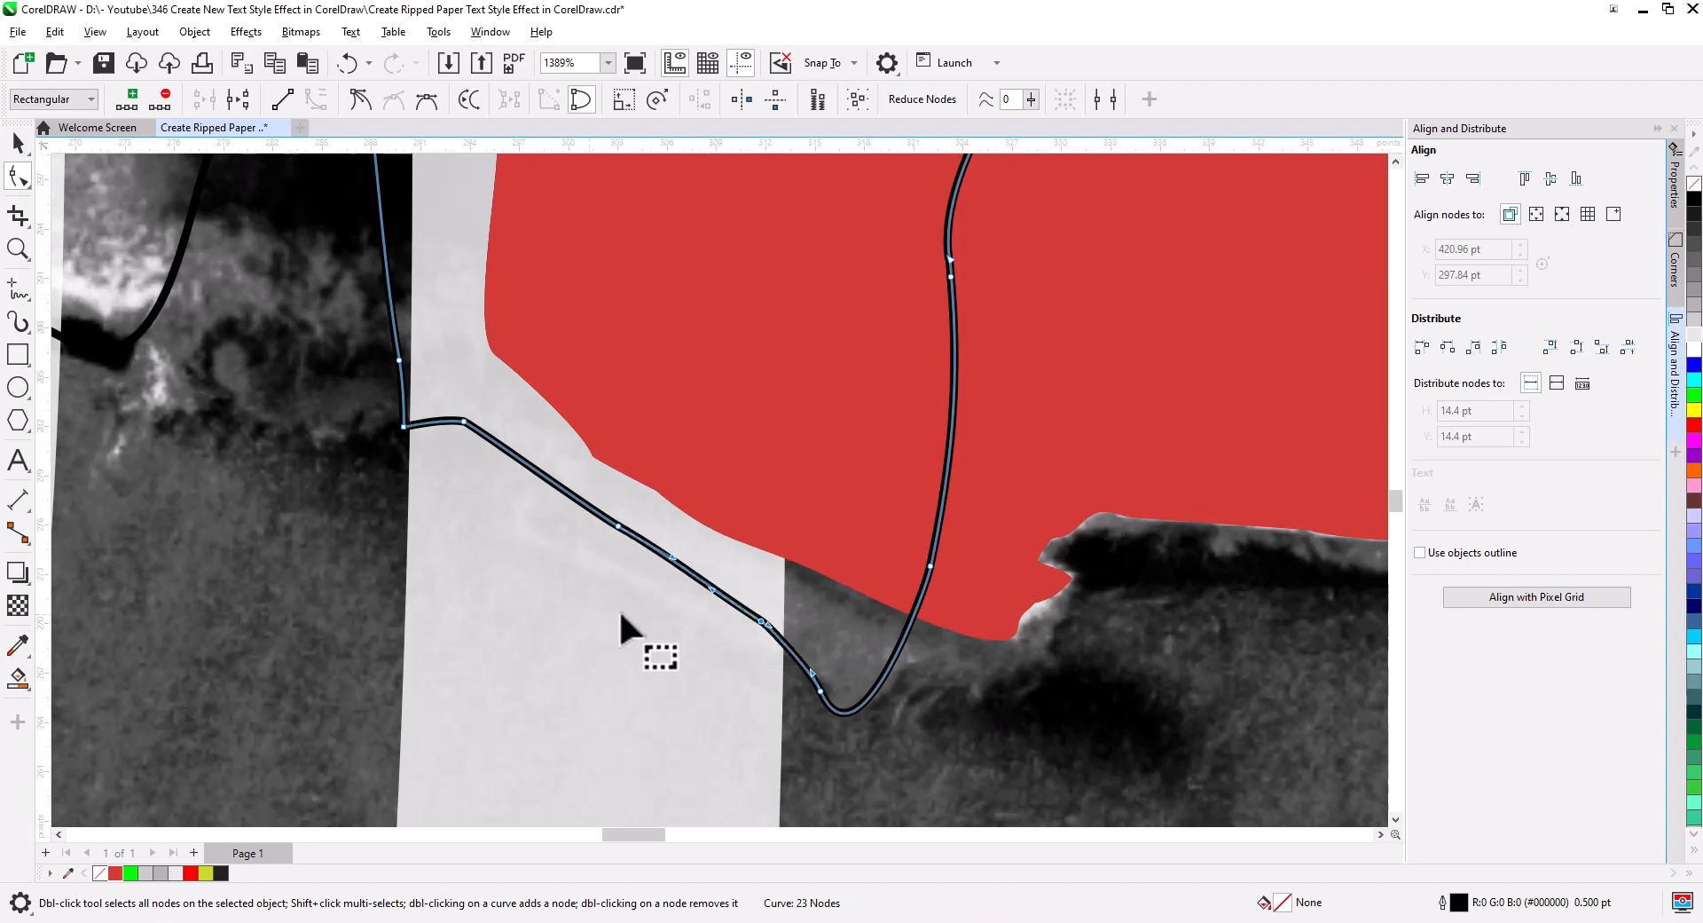
Trace the torn edge across the S above the red shape with a closed freehand outline about 32 by 21 pt.
left_click_drag(700, 646, 339, 689)
scroll(472, 660, "down", 2)
left_click_drag(720, 624, 470, 688)
scroll(562, 297, "up", 2)
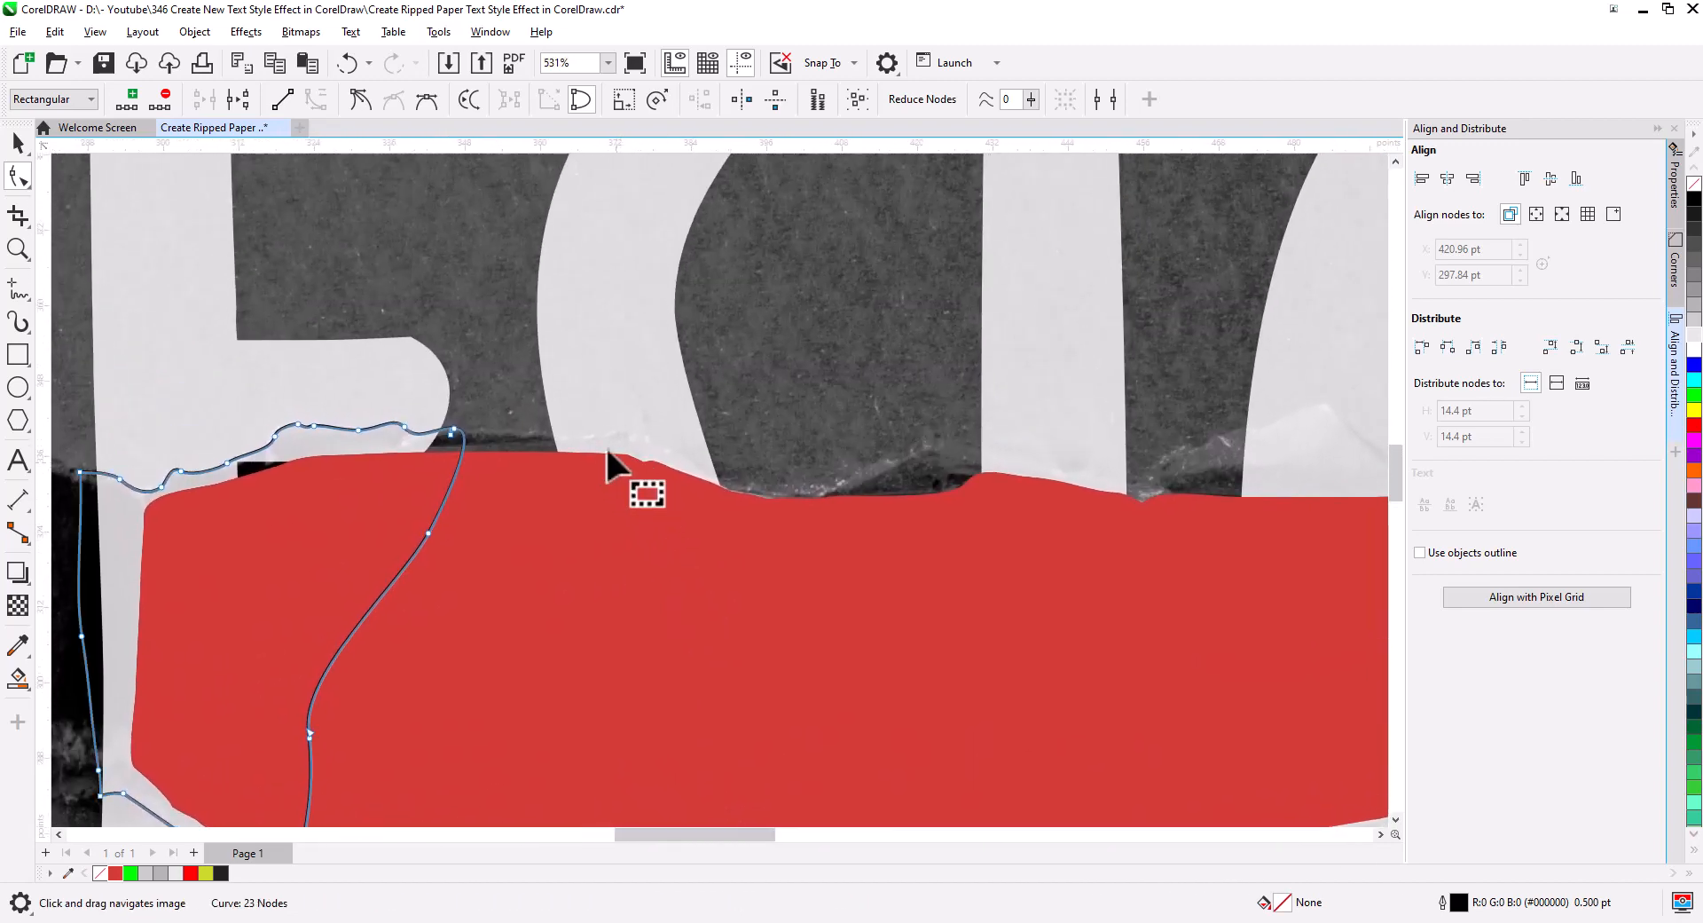
left_click(19, 289)
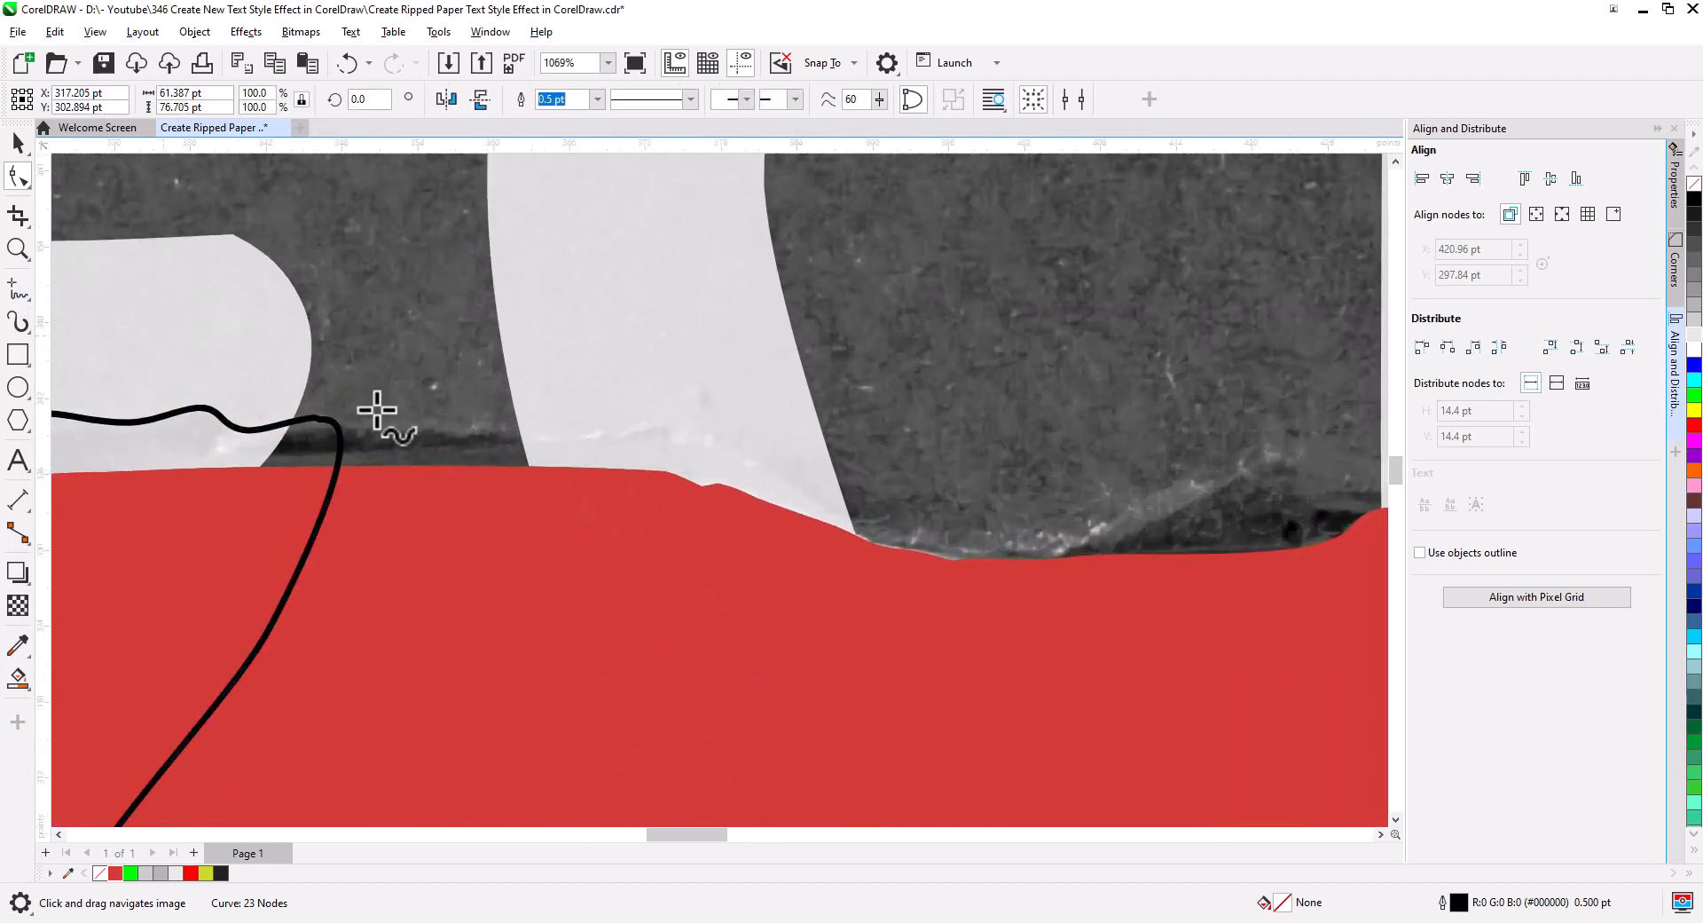
left_click(509, 428)
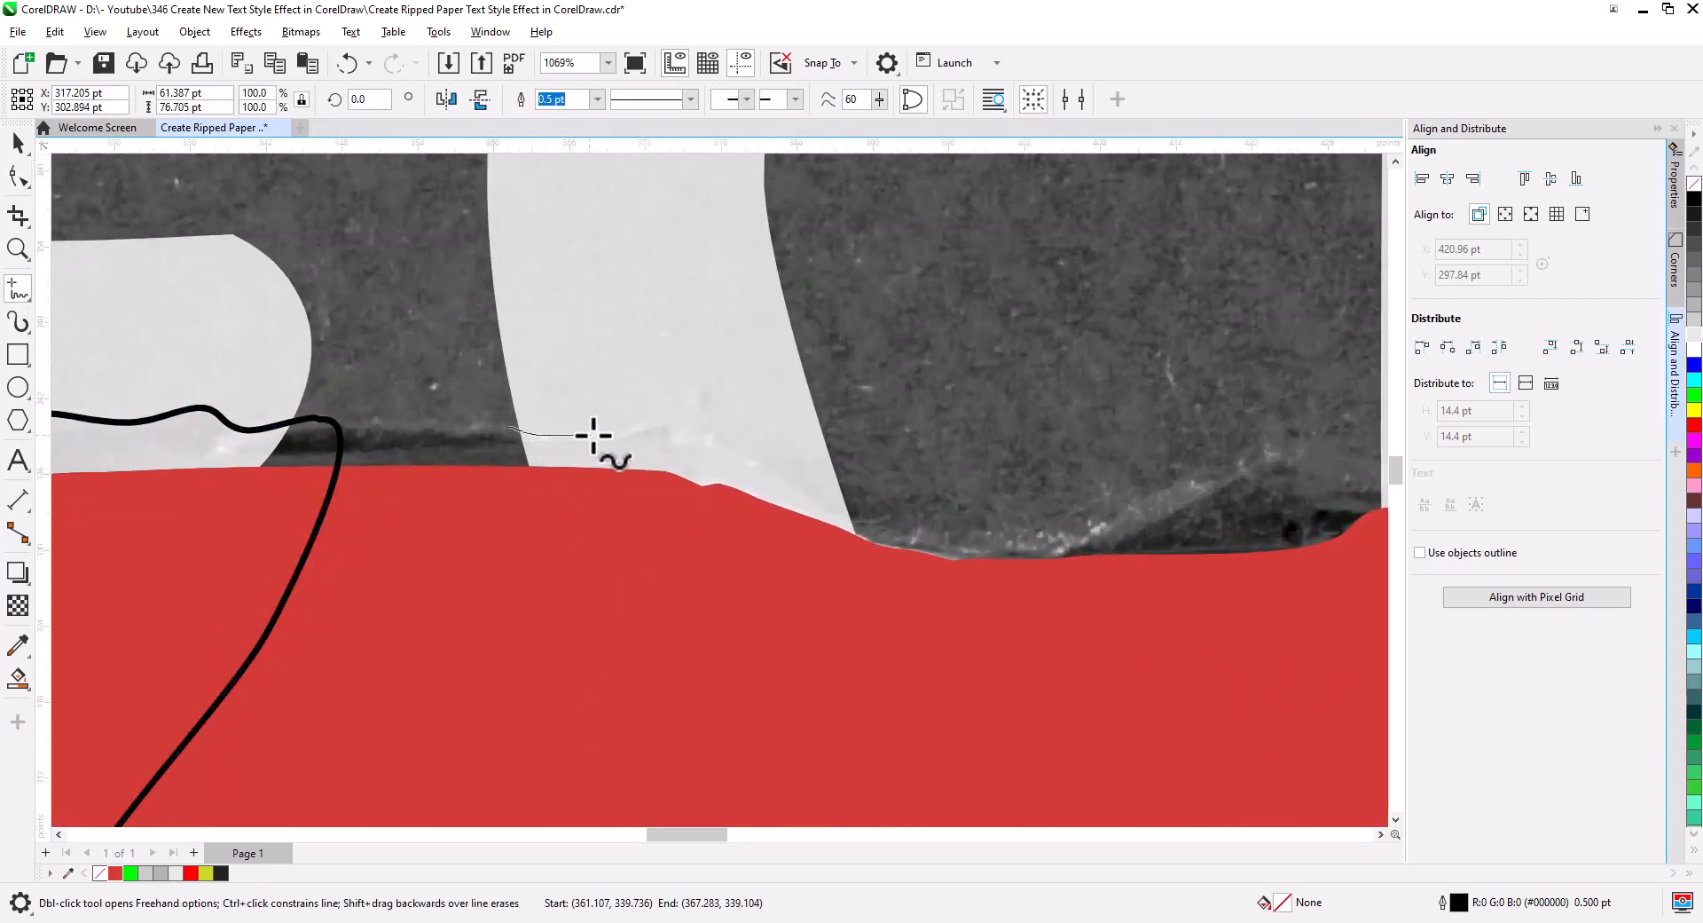
mouse_move(660, 428)
left_mouse_down()
mouse_move(704, 398)
mouse_move(712, 433)
mouse_move(843, 518)
mouse_move(881, 588)
mouse_move(877, 638)
mouse_move(534, 634)
mouse_move(490, 531)
mouse_move(513, 430)
left_mouse_up()
Trace the torn edge across the I above the red shape with a closed freehand outline about 26 by 14 pt.
left_click_drag(733, 659, 261, 406)
left_click_drag(850, 391, 516, 617)
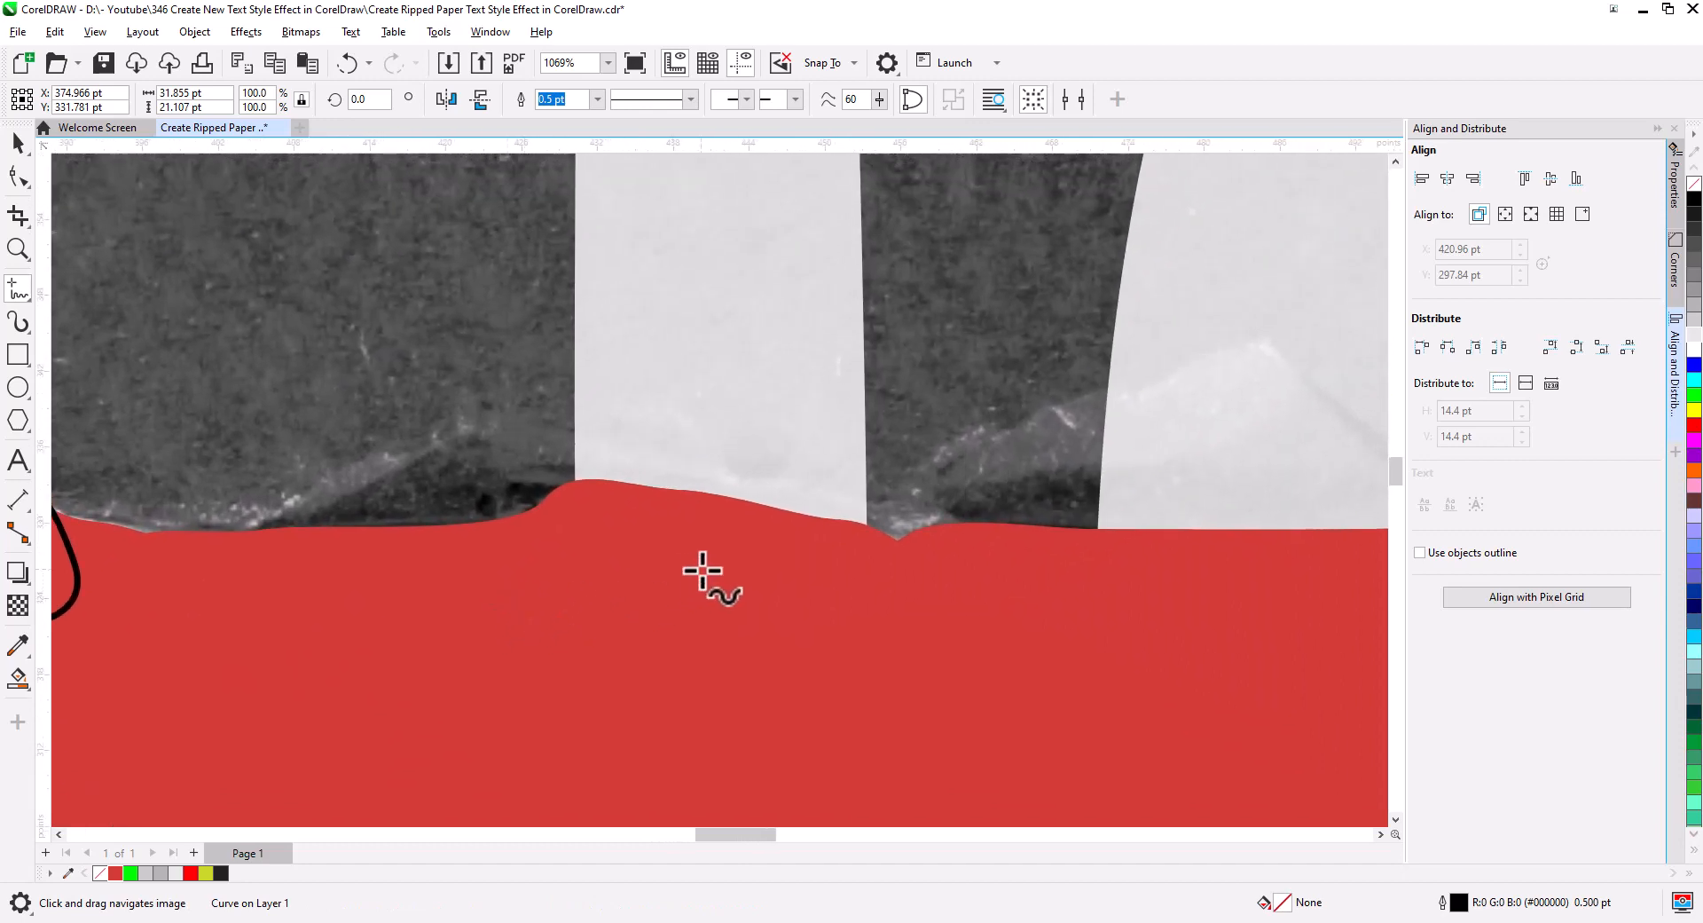
scroll(703, 570, "up", 1)
left_click(488, 380)
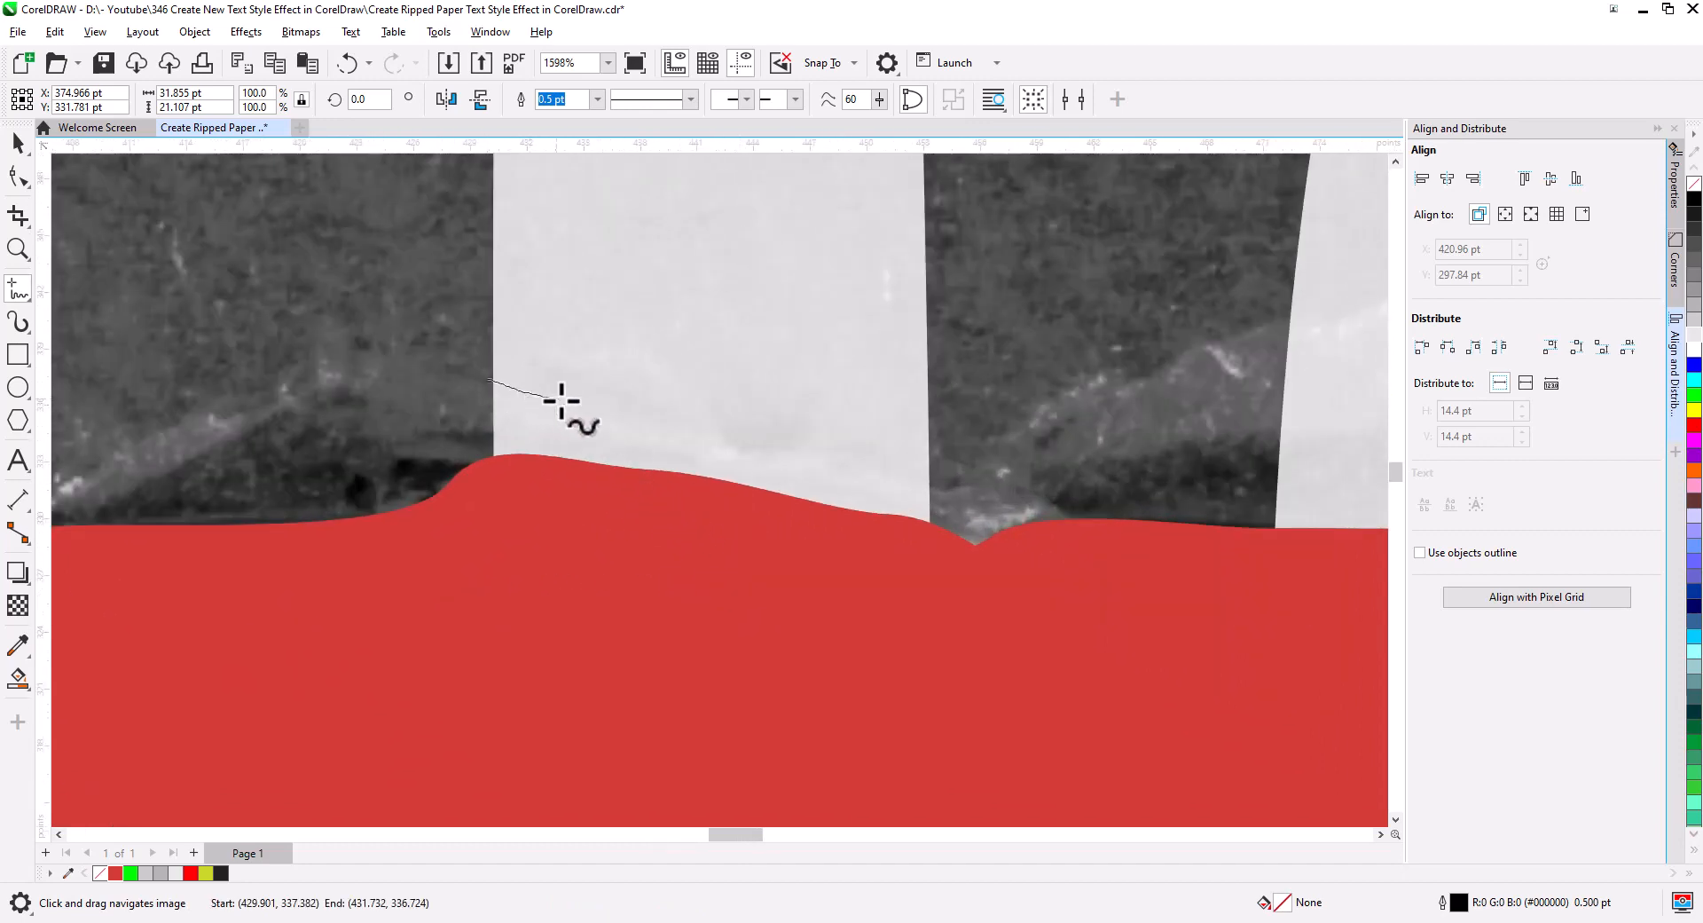
mouse_move(562, 401)
left_mouse_down()
mouse_move(754, 454)
mouse_move(932, 474)
mouse_move(956, 520)
mouse_move(925, 619)
mouse_move(574, 598)
mouse_move(464, 464)
mouse_move(488, 380)
left_mouse_up()
Draw a closed freehand outline around the peaked torn flap across the G above the red shape.
scroll(498, 570, "right", 6)
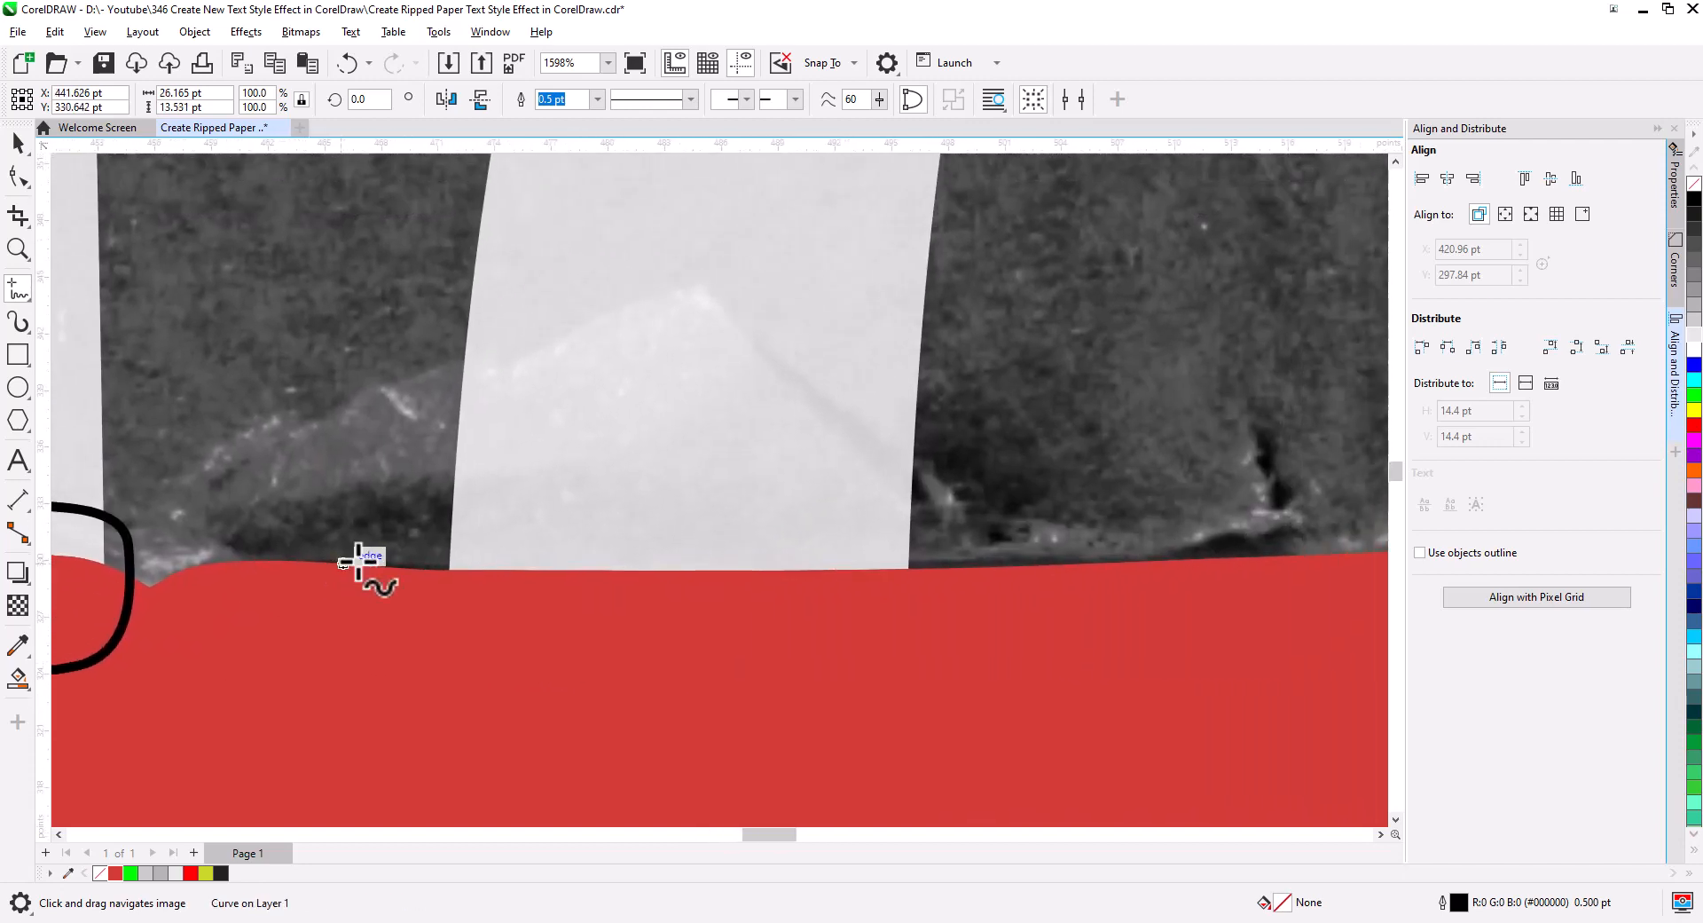
left_click_drag(930, 471, 908, 460)
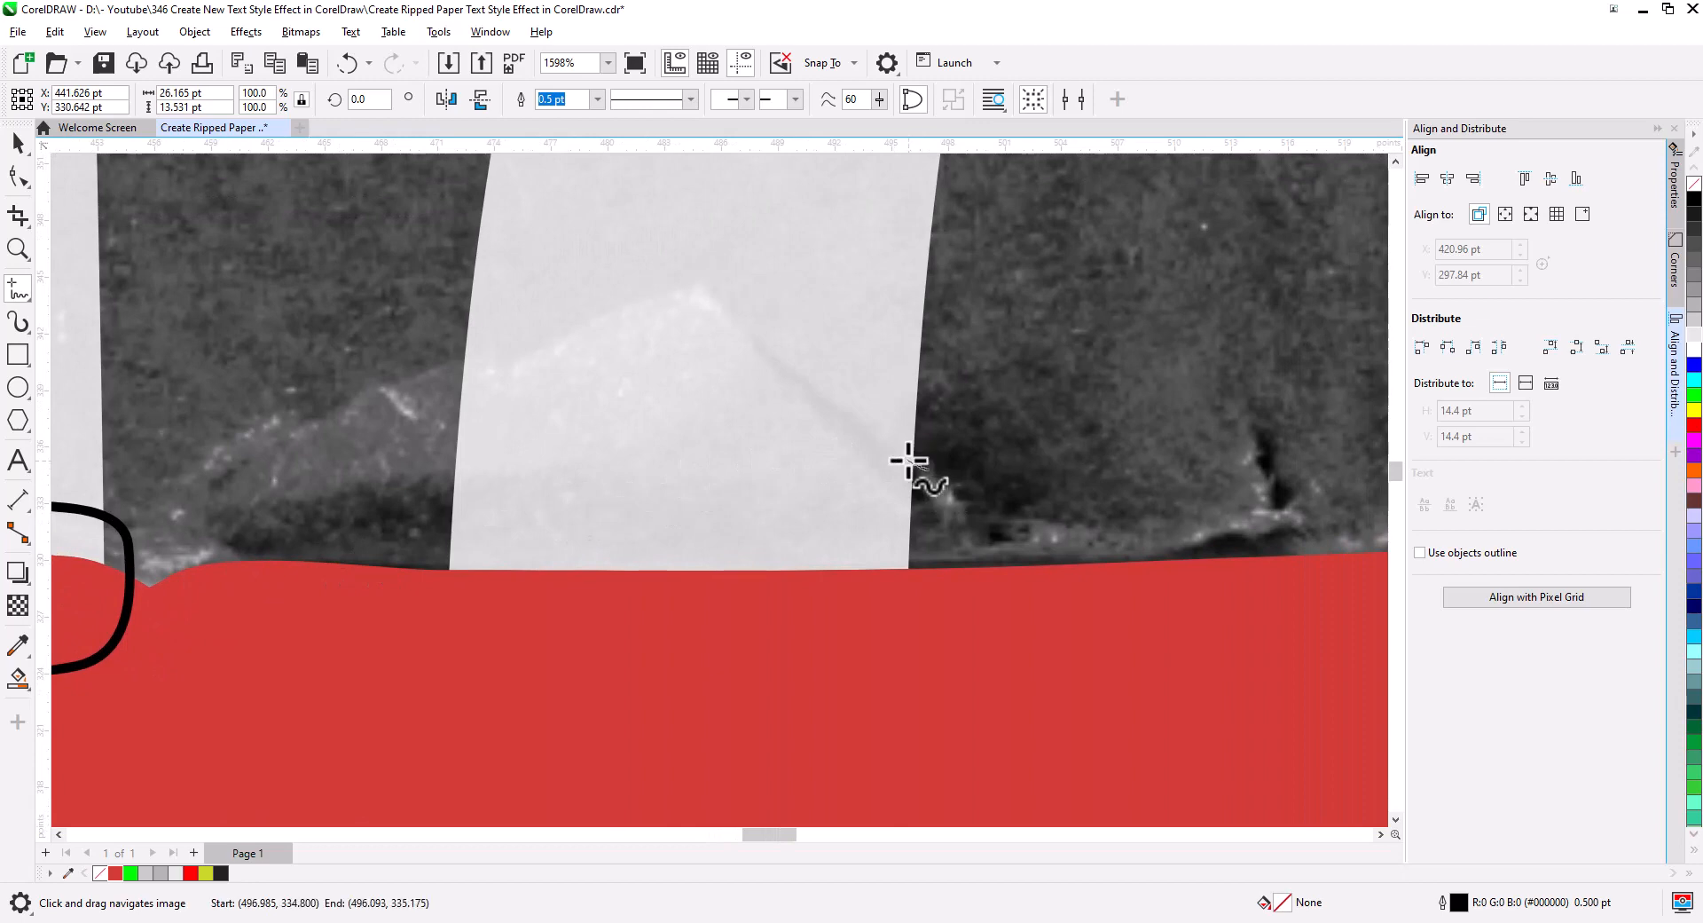
left_click_drag(852, 409, 784, 358)
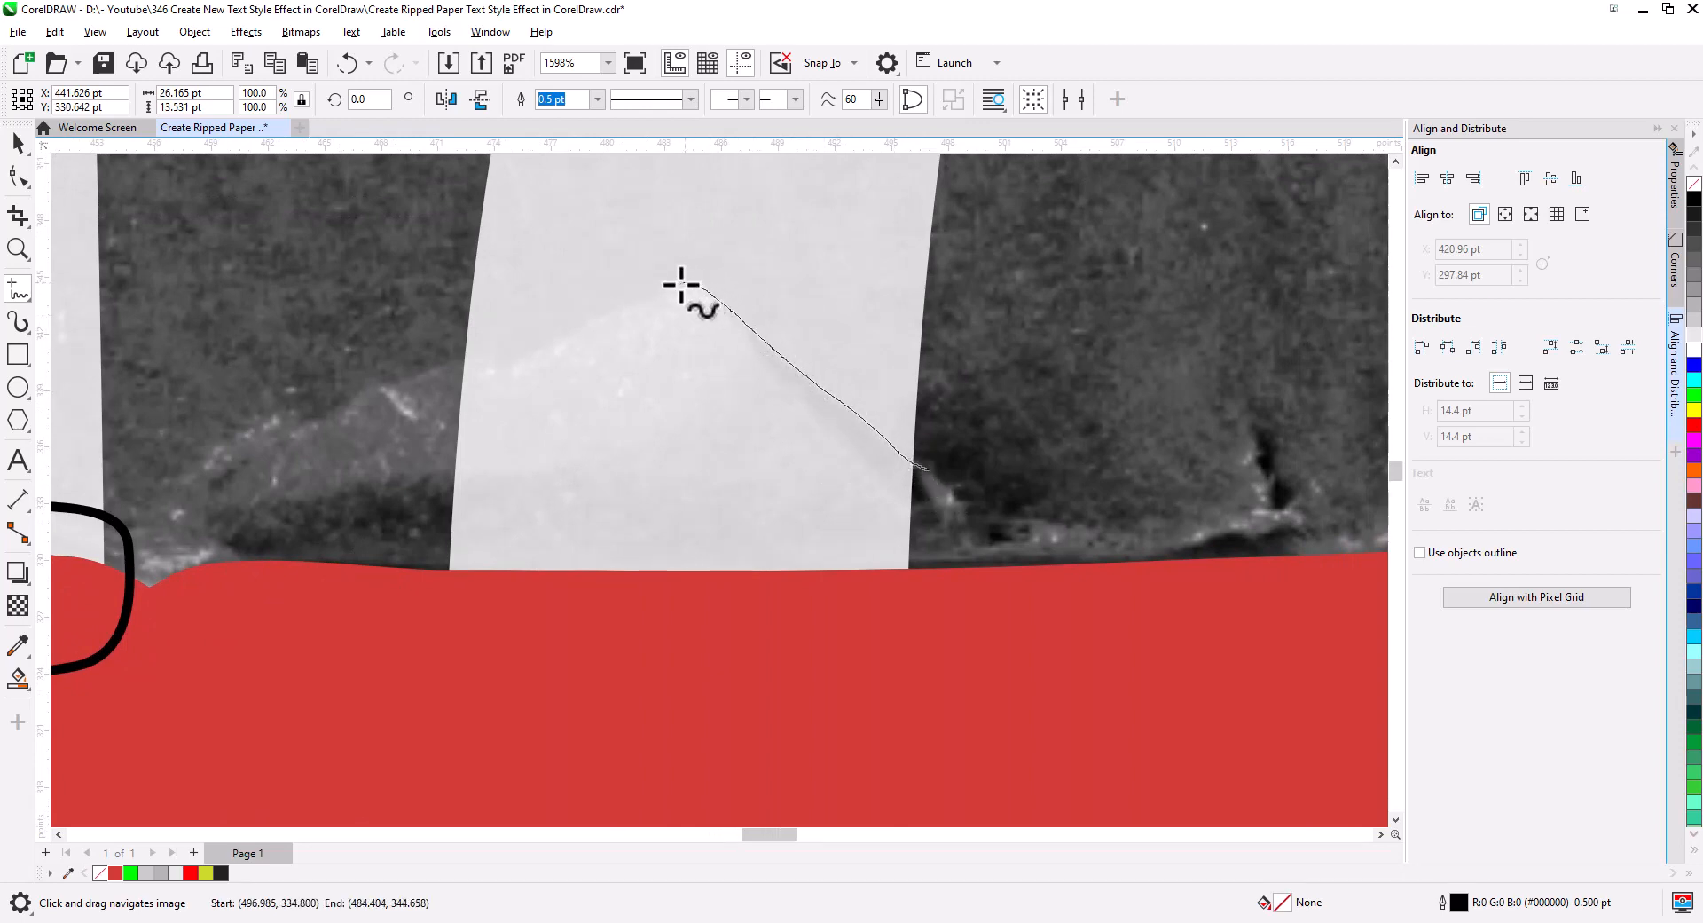
mouse_move(682, 285)
left_mouse_down()
mouse_move(443, 377)
mouse_move(385, 720)
mouse_move(683, 780)
mouse_move(1053, 639)
mouse_move(990, 505)
mouse_move(929, 469)
left_mouse_up()
Trace closed freehand outlines over the torn edge across the G and I below the red shape, the I's about 27 by 15 pt.
left_click_drag(1141, 585, 253, 645)
mouse_move(765, 603)
left_mouse_down()
mouse_move(855, 365)
mouse_move(1114, 293)
mouse_move(962, 361)
mouse_move(1067, 421)
mouse_move(912, 411)
mouse_move(947, 458)
mouse_move(788, 512)
mouse_move(494, 577)
mouse_move(439, 486)
mouse_move(928, 317)
mouse_move(960, 442)
left_mouse_up()
left_click_drag(500, 581, 1330, 495)
mouse_move(959, 579)
left_mouse_down()
mouse_move(1038, 551)
mouse_move(669, 609)
mouse_move(596, 603)
mouse_move(571, 521)
mouse_move(929, 339)
mouse_move(1071, 493)
mouse_move(1034, 549)
left_mouse_up()
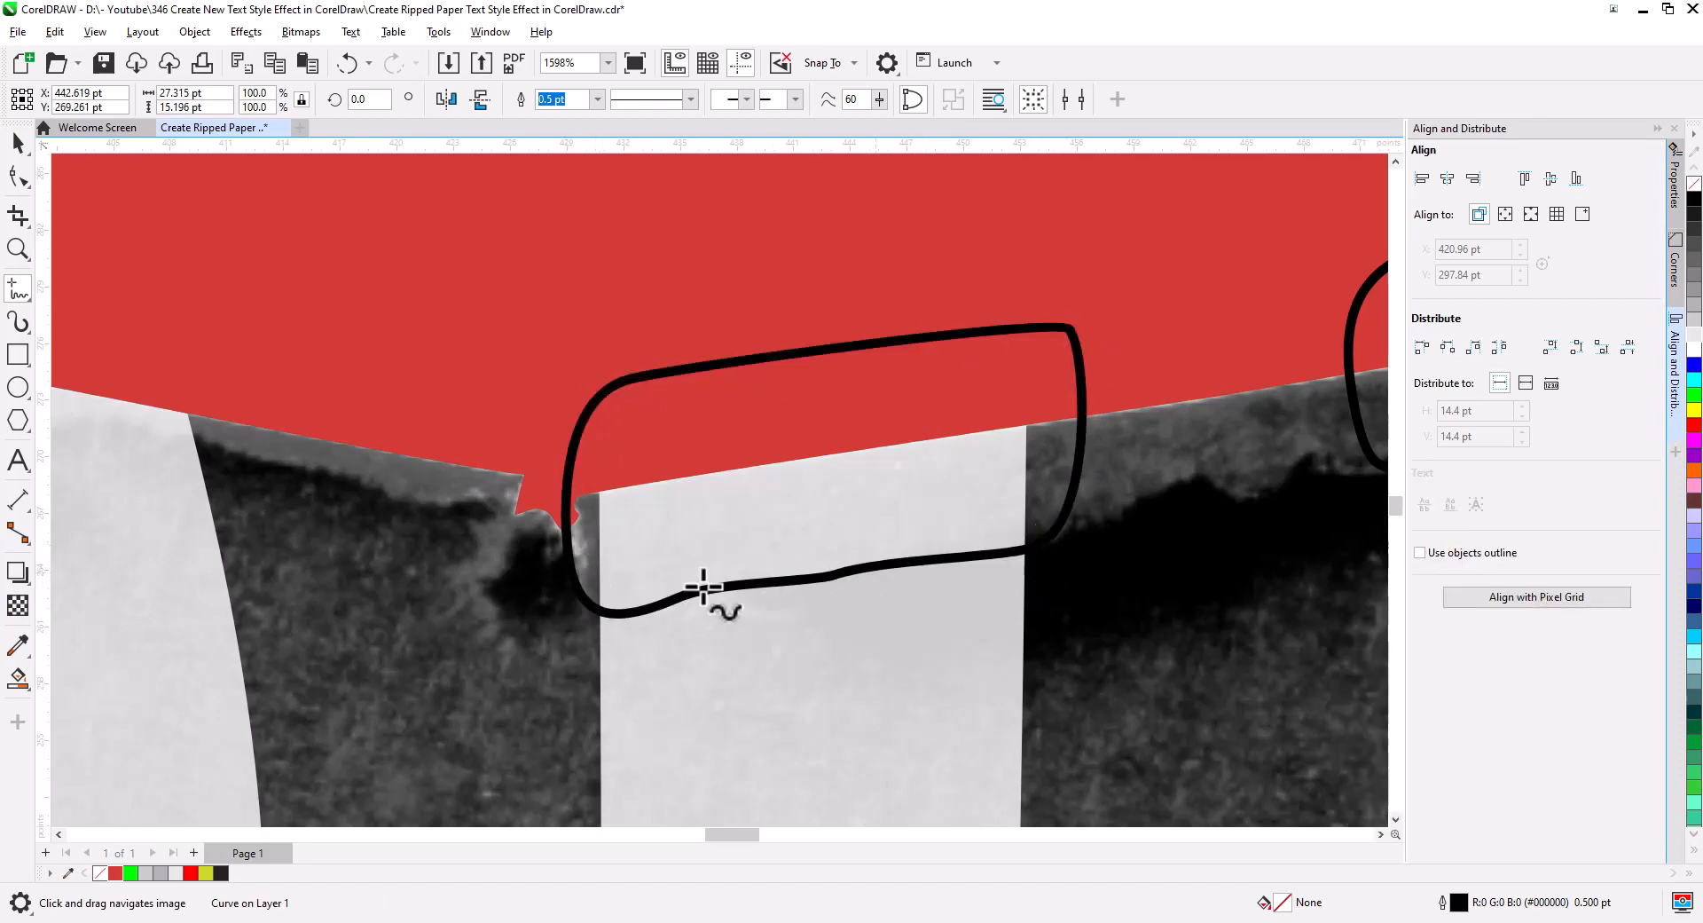
Trace the jagged torn edge across the S below the red shape with a closed freehand outline about 33 by 13 pt.
scroll(1192, 609, "left", 6)
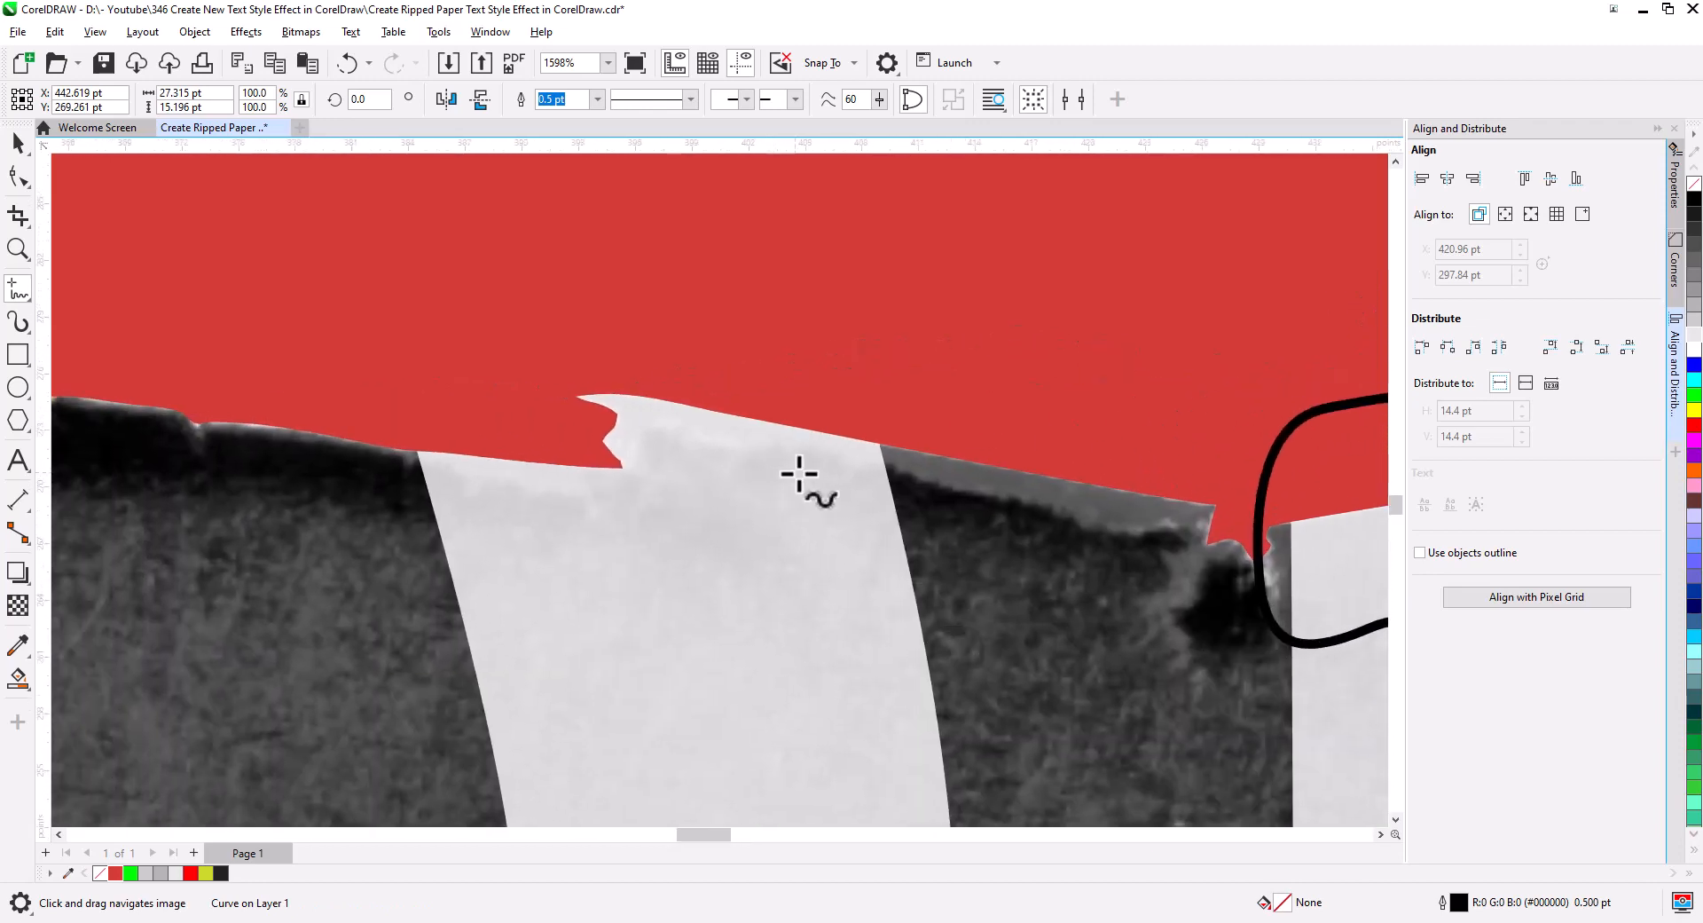
left_click(397, 437)
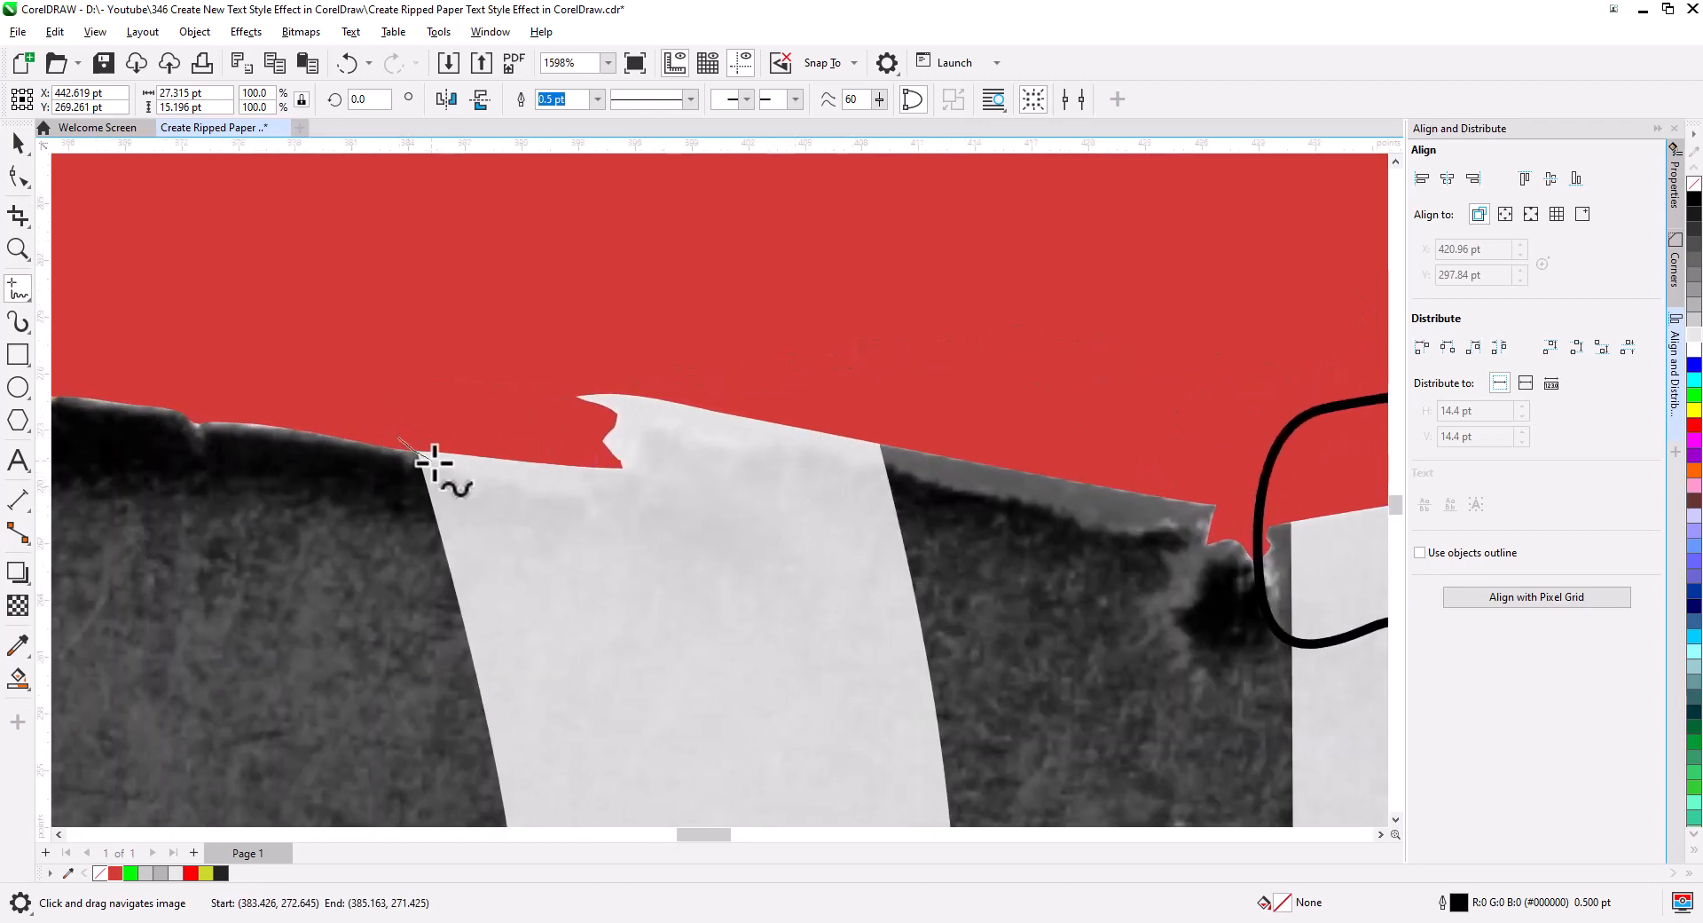
left_click_drag(533, 488, 628, 486)
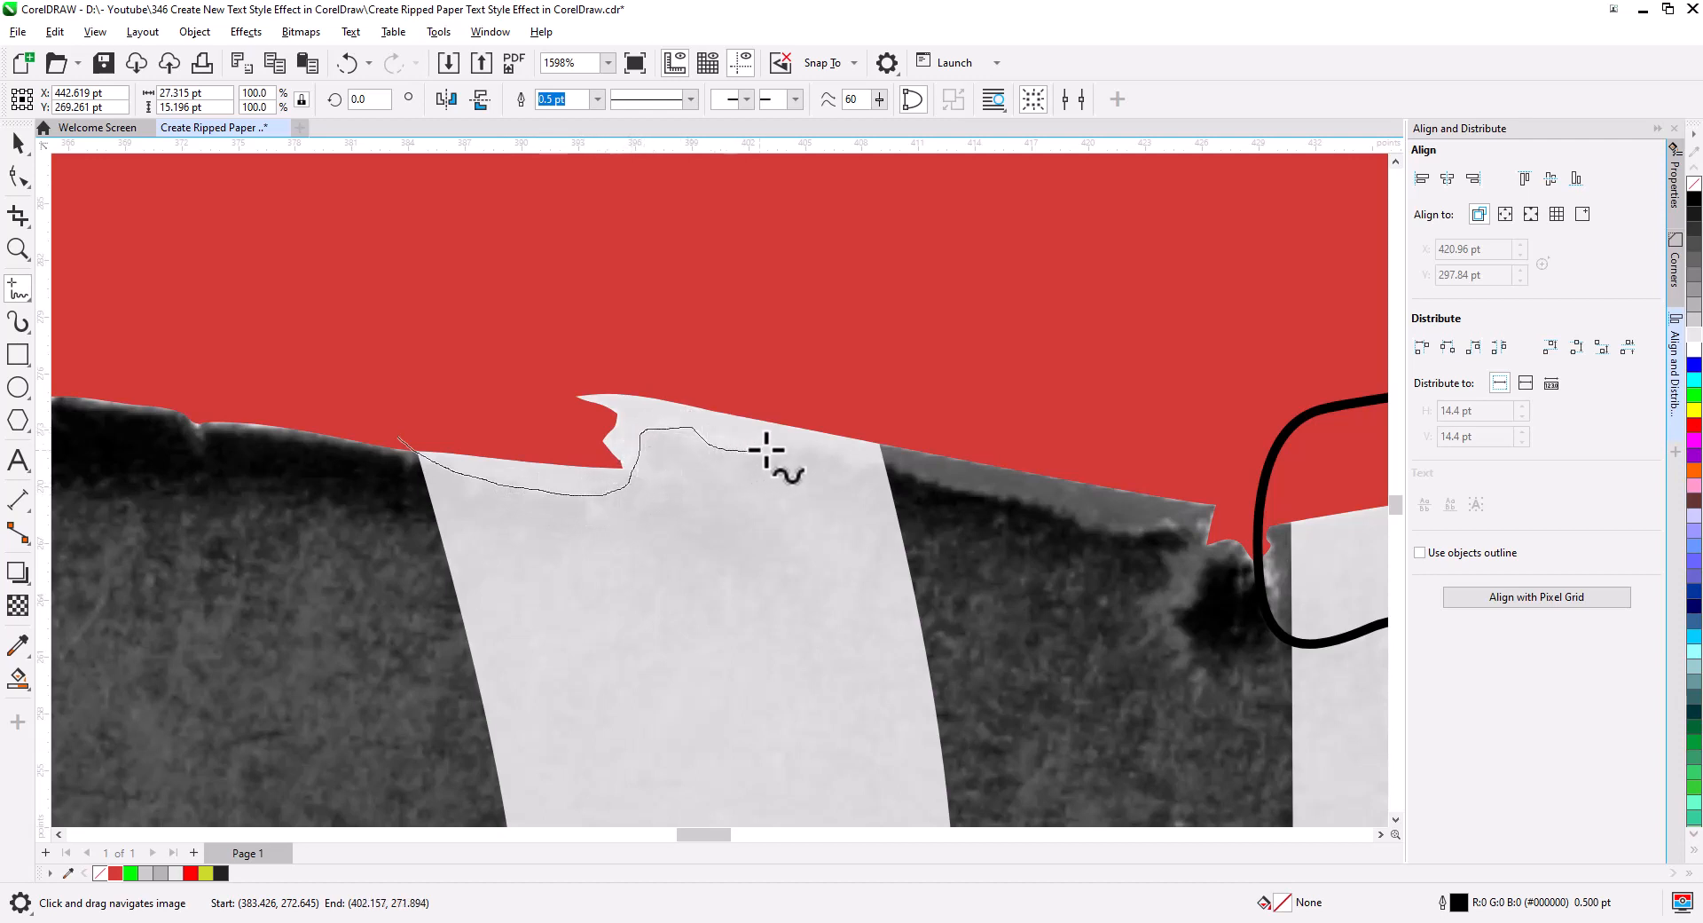
mouse_move(876, 465)
left_mouse_down()
mouse_move(1006, 444)
mouse_move(929, 328)
mouse_move(450, 268)
mouse_move(396, 351)
mouse_move(399, 438)
left_mouse_up()
Trace the torn flap overlapping the N's first stem with a closed freehand outline about 20 by 58 pt.
left_click_drag(67, 532, 699, 612)
left_click_drag(106, 612, 863, 623)
left_click_drag(674, 625, 691, 637)
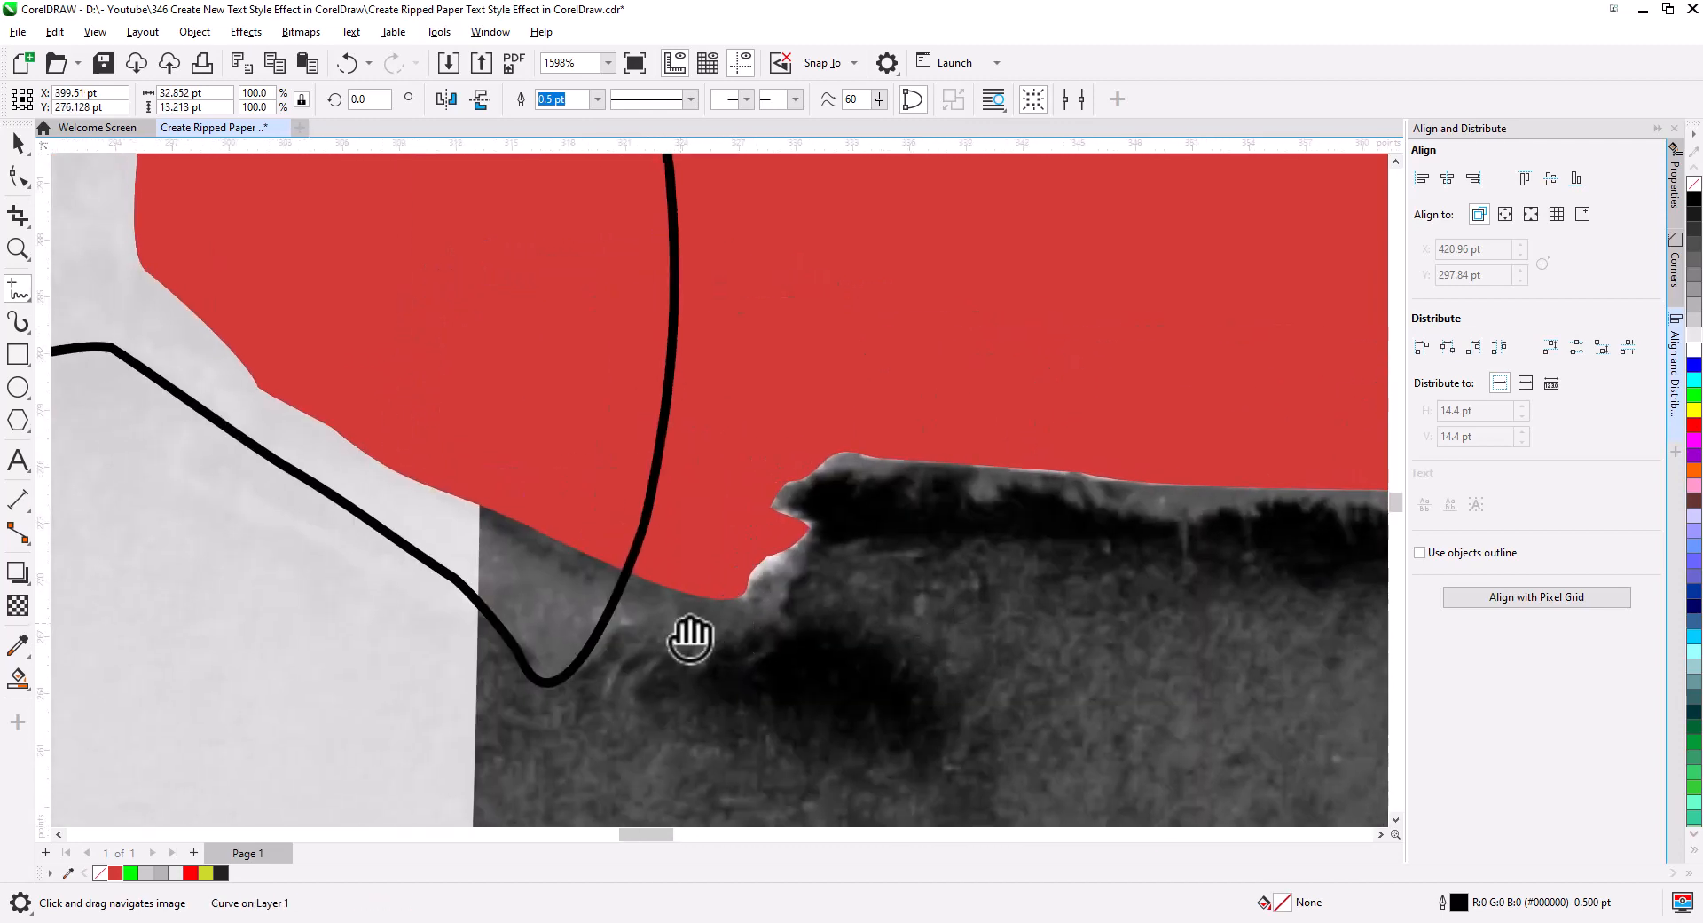
scroll(690, 637, "down", 5)
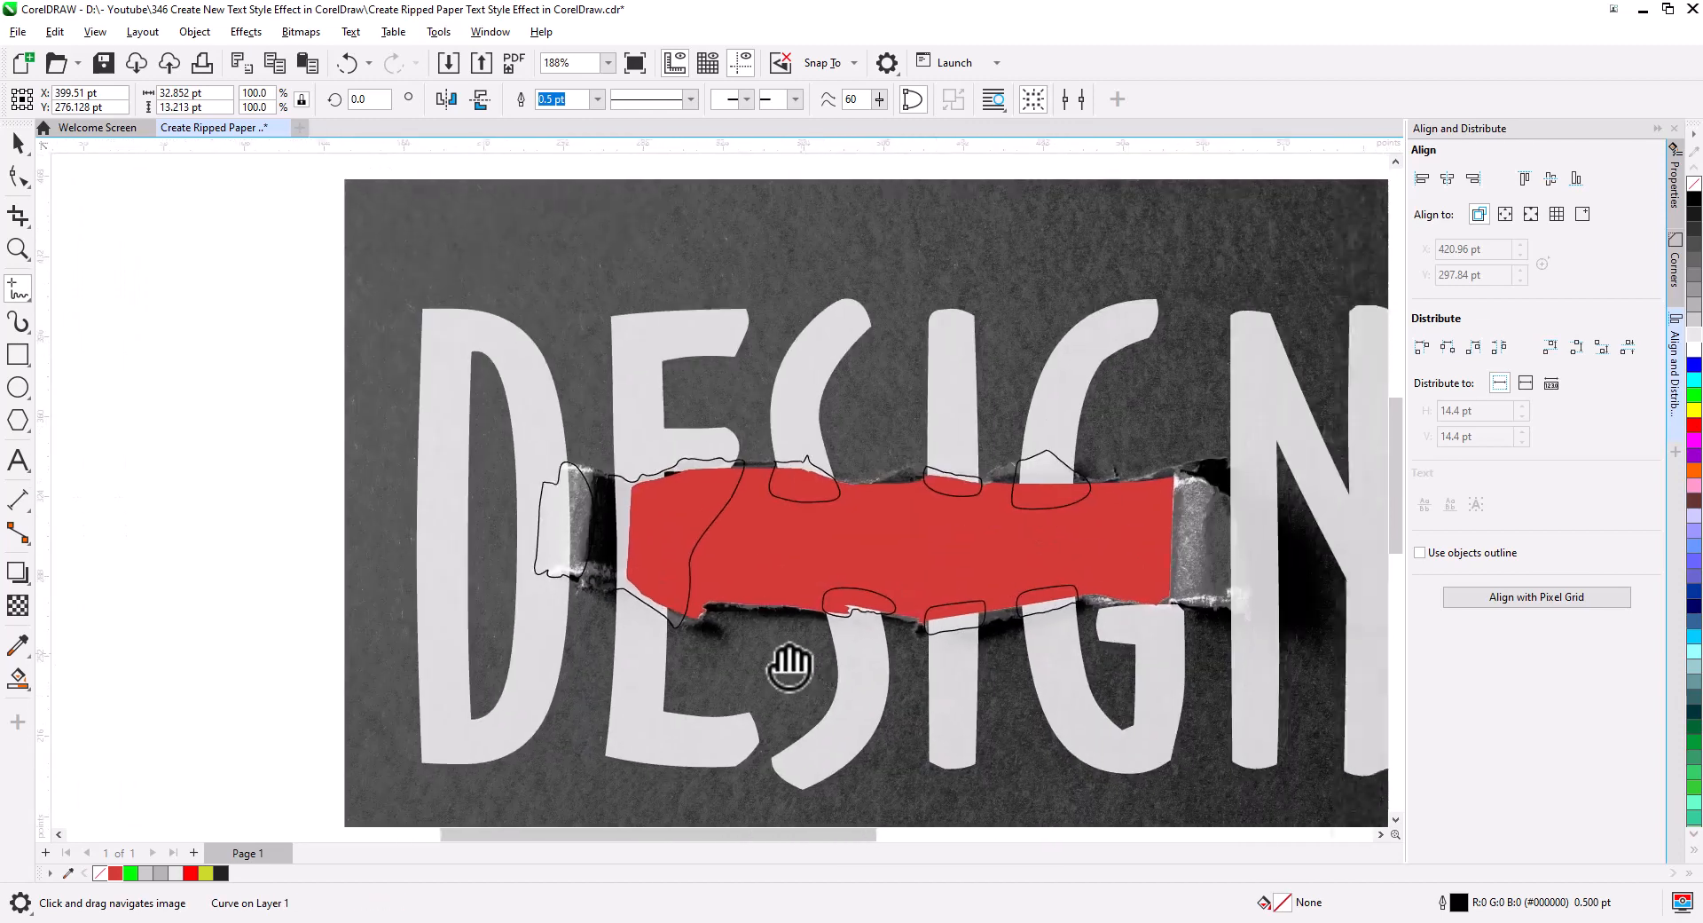
scroll(789, 667, "down", 1)
scroll(1133, 570, "up", 4)
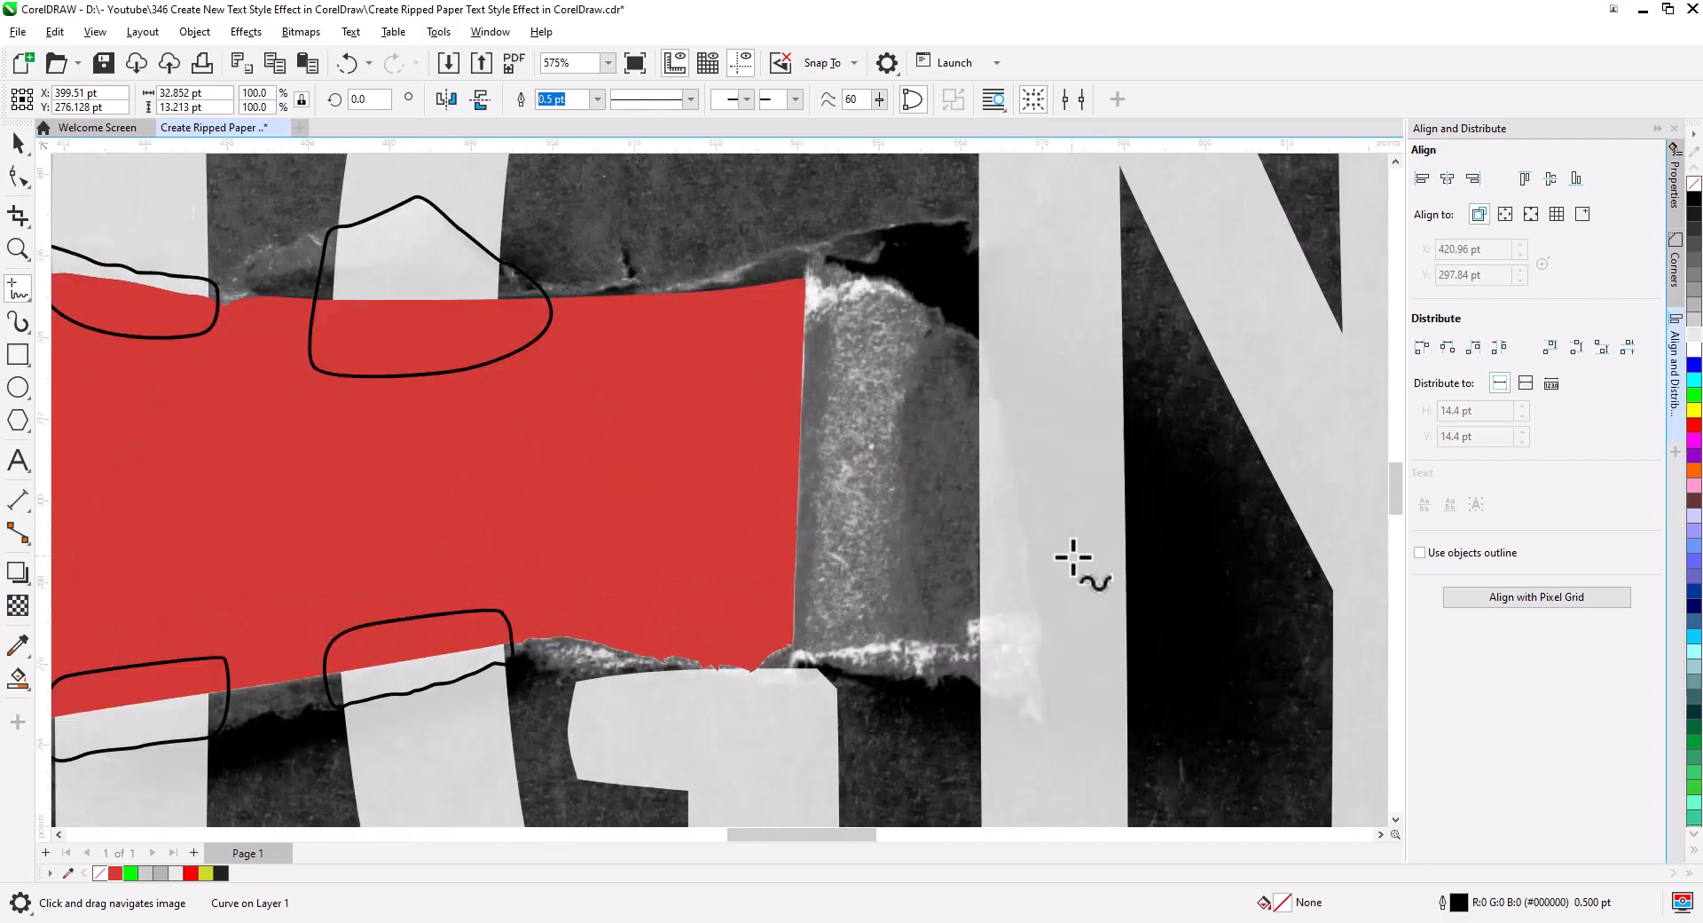
left_click_drag(1073, 557, 875, 588)
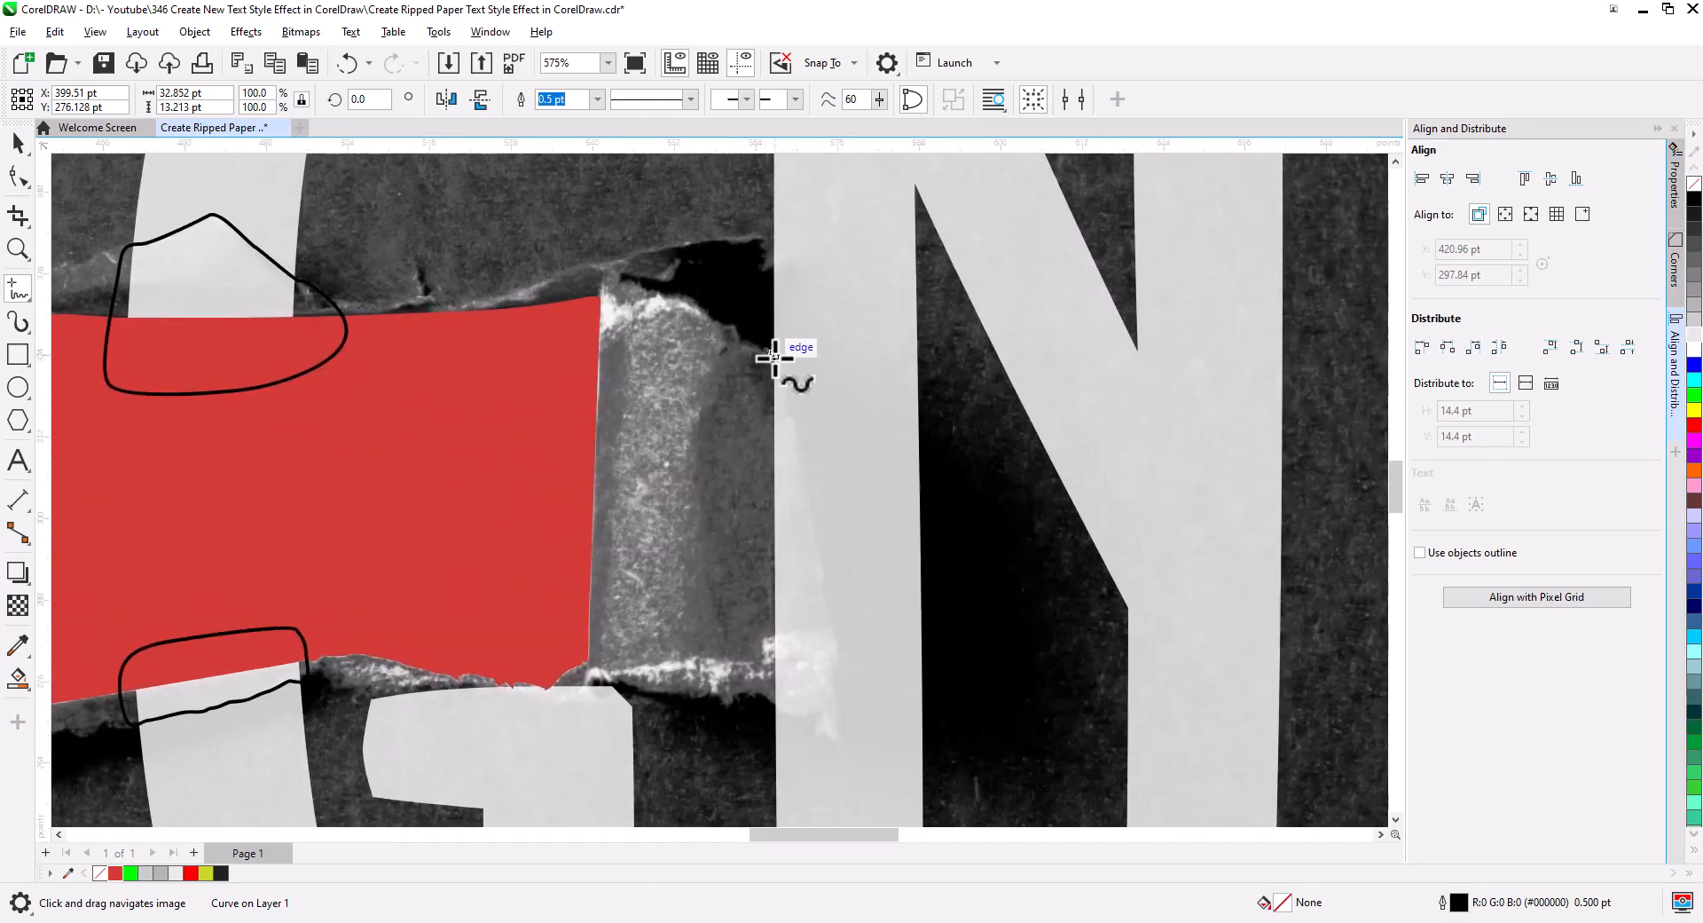
left_click_drag(767, 349, 805, 453)
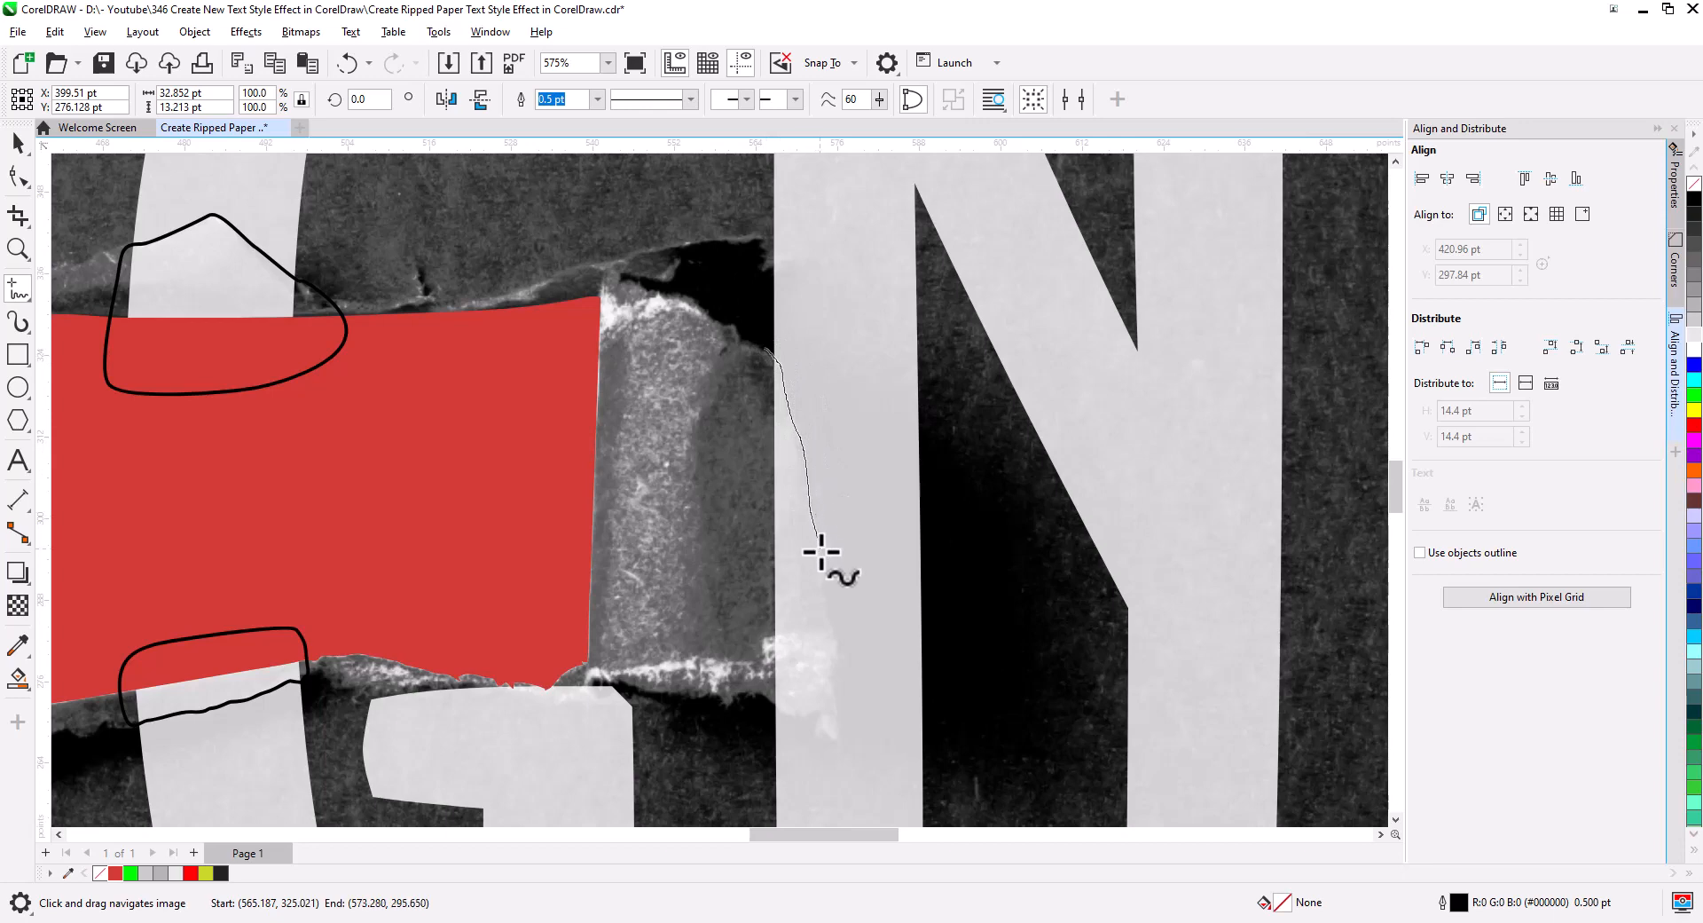
left_click_drag(822, 552, 833, 725)
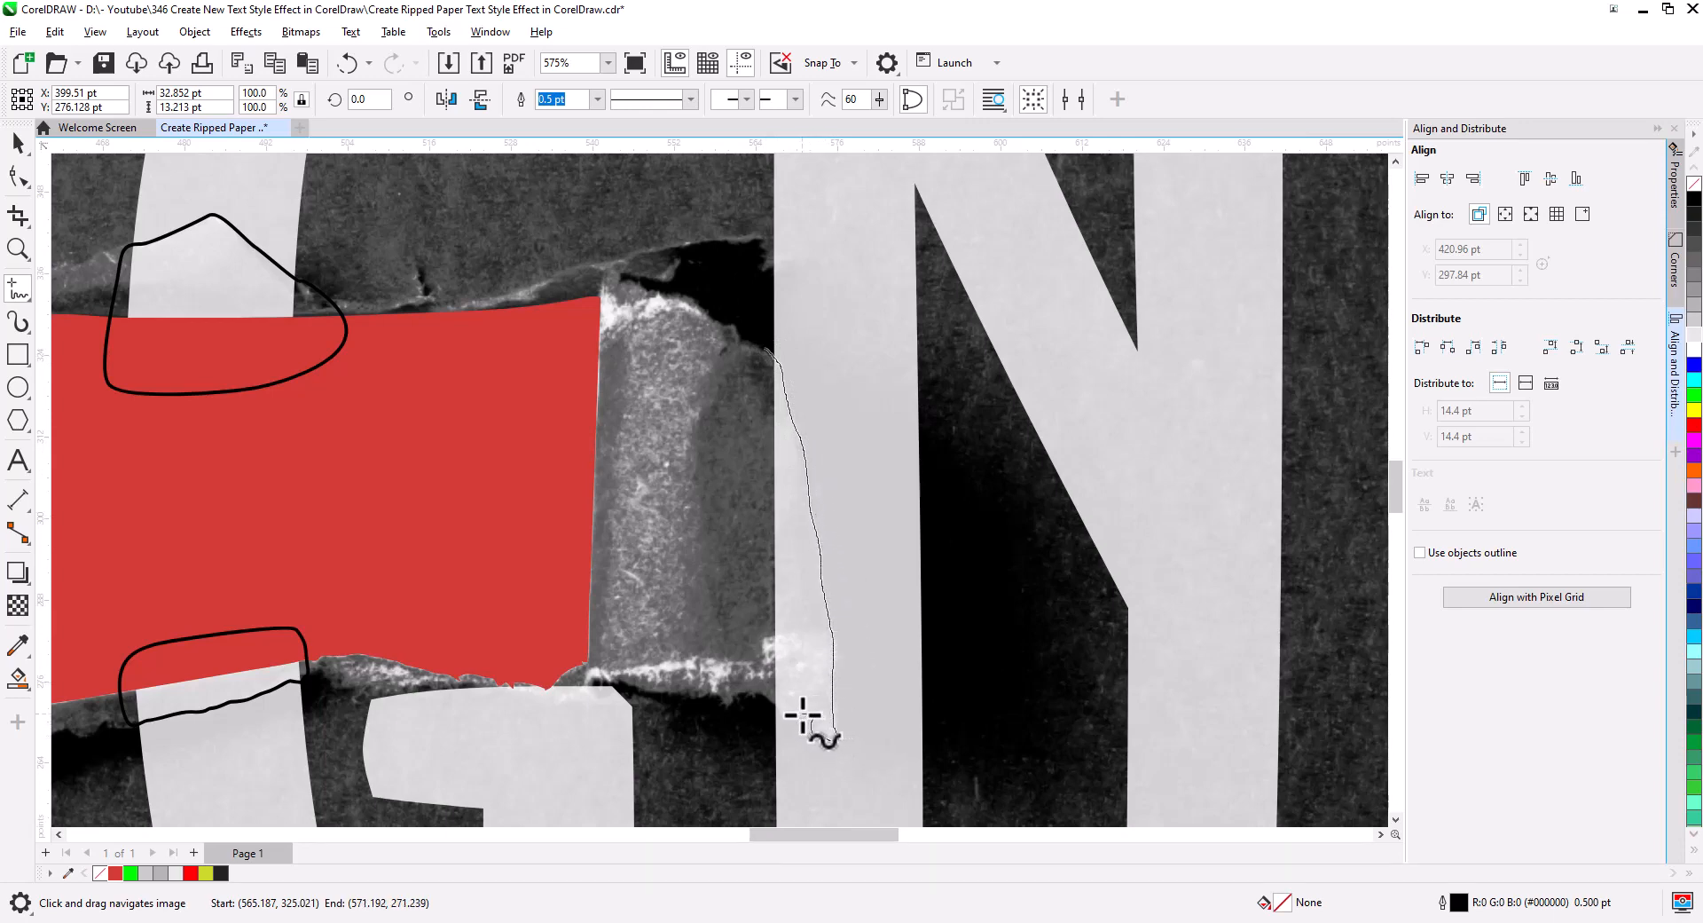
mouse_move(769, 700)
left_mouse_down()
mouse_move(699, 532)
mouse_move(737, 368)
mouse_move(769, 353)
mouse_move(750, 359)
left_mouse_up()
Select all nine traced torn-edge outlines together.
scroll(750, 359, "down", 4)
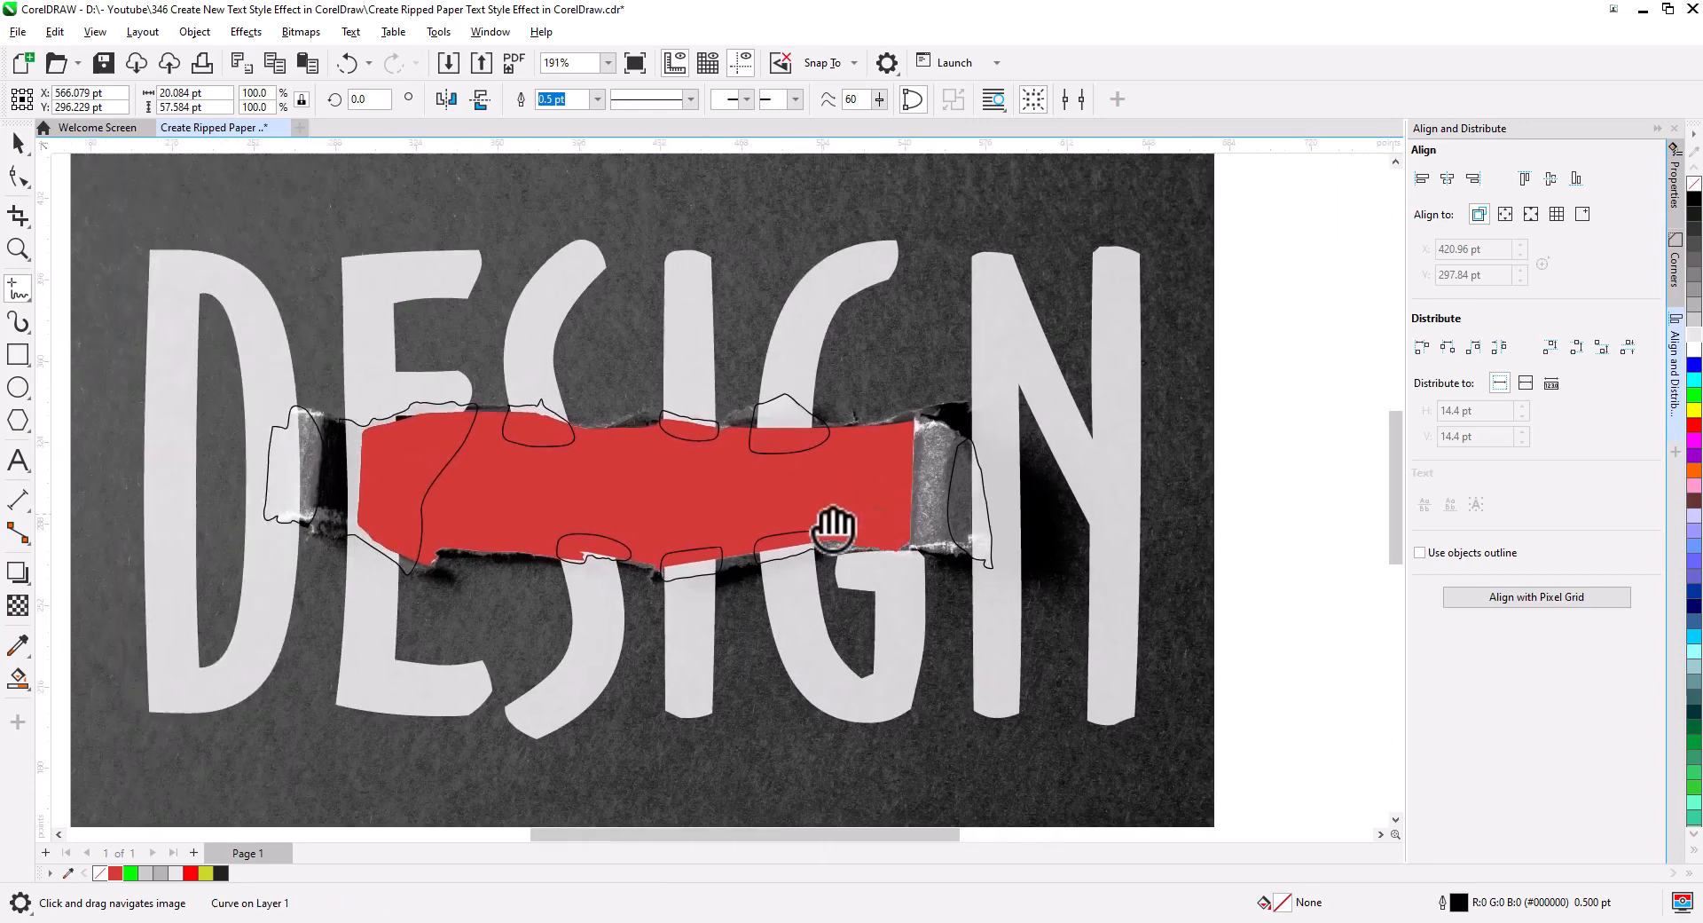
key("space")
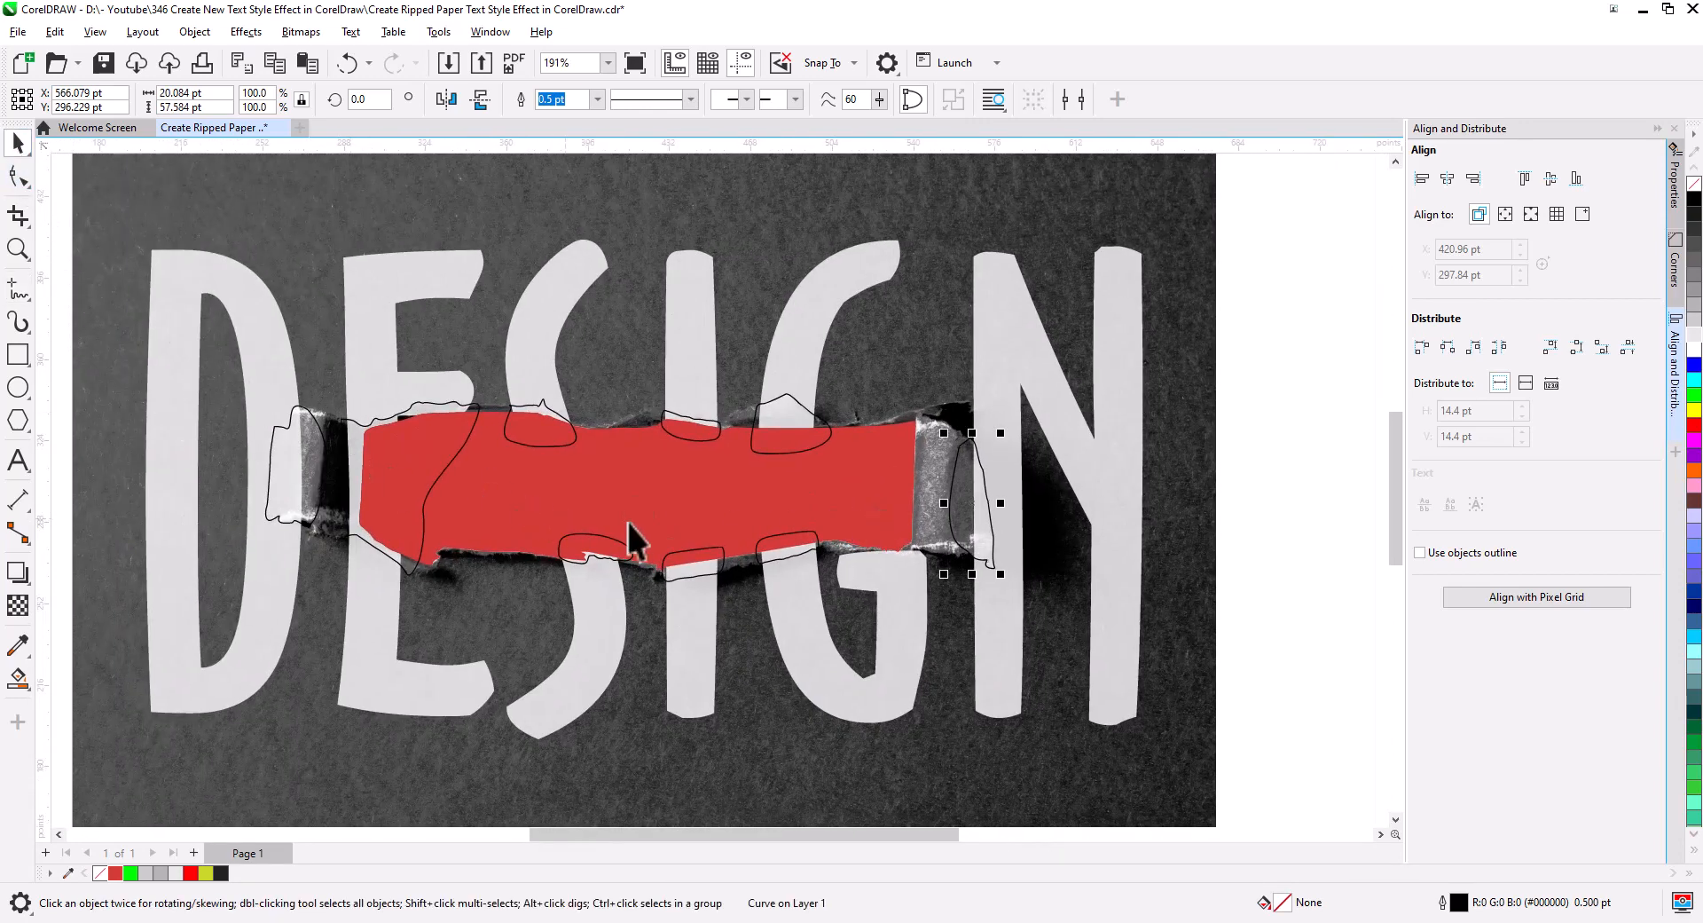
left_click(785, 423, "shift")
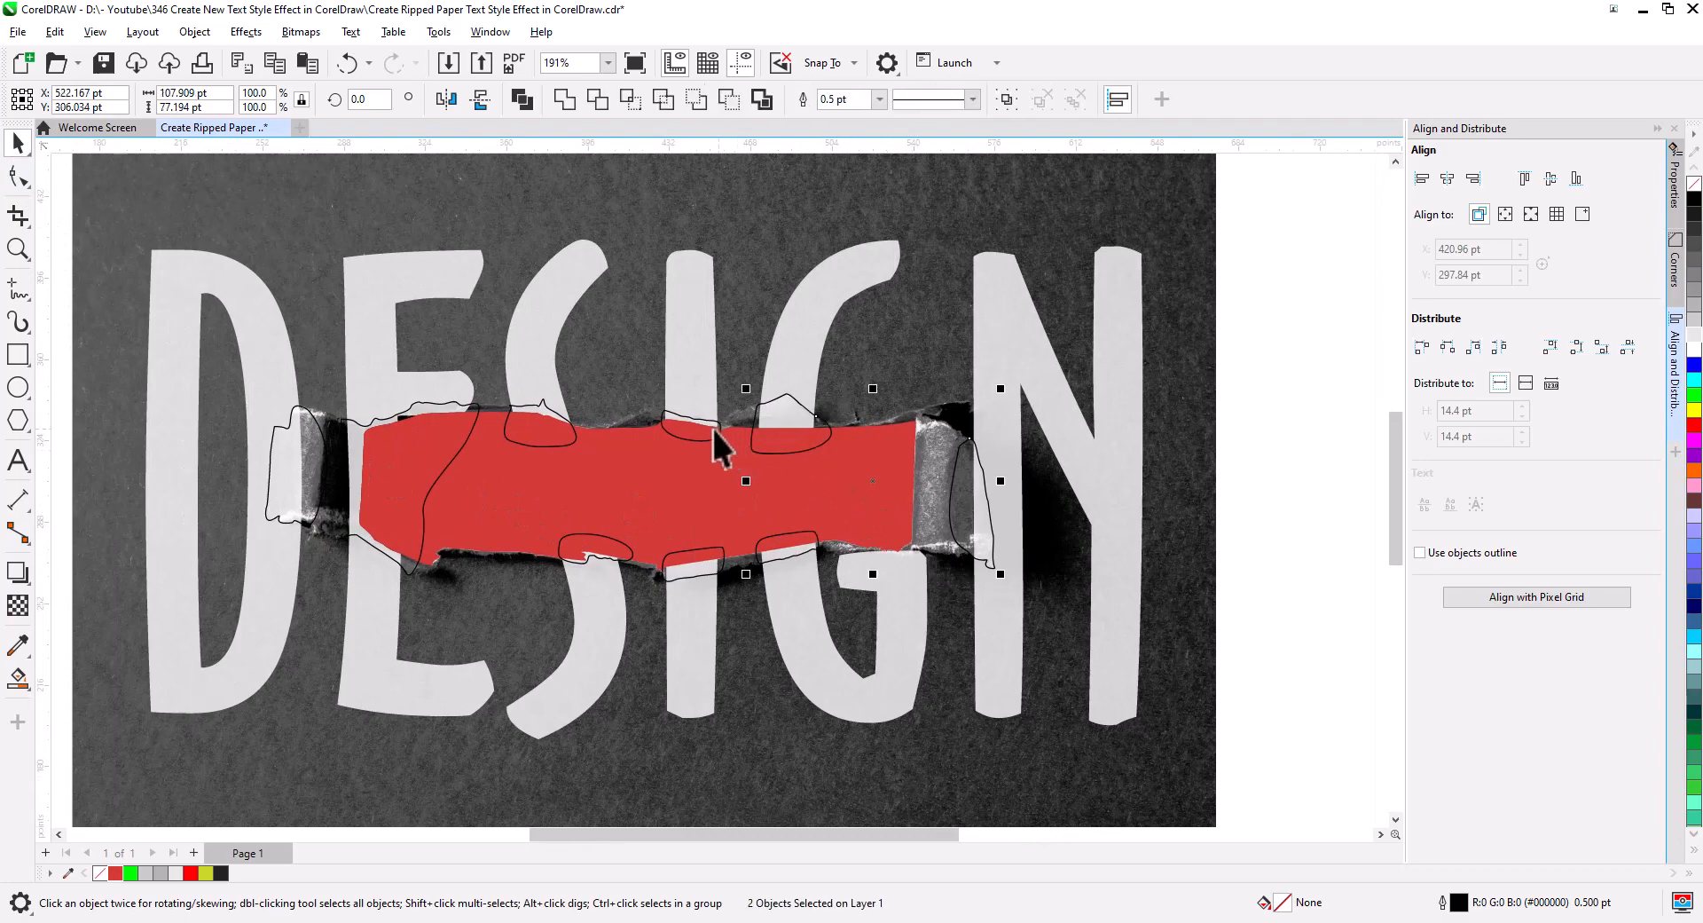
left_click(319, 477, "shift")
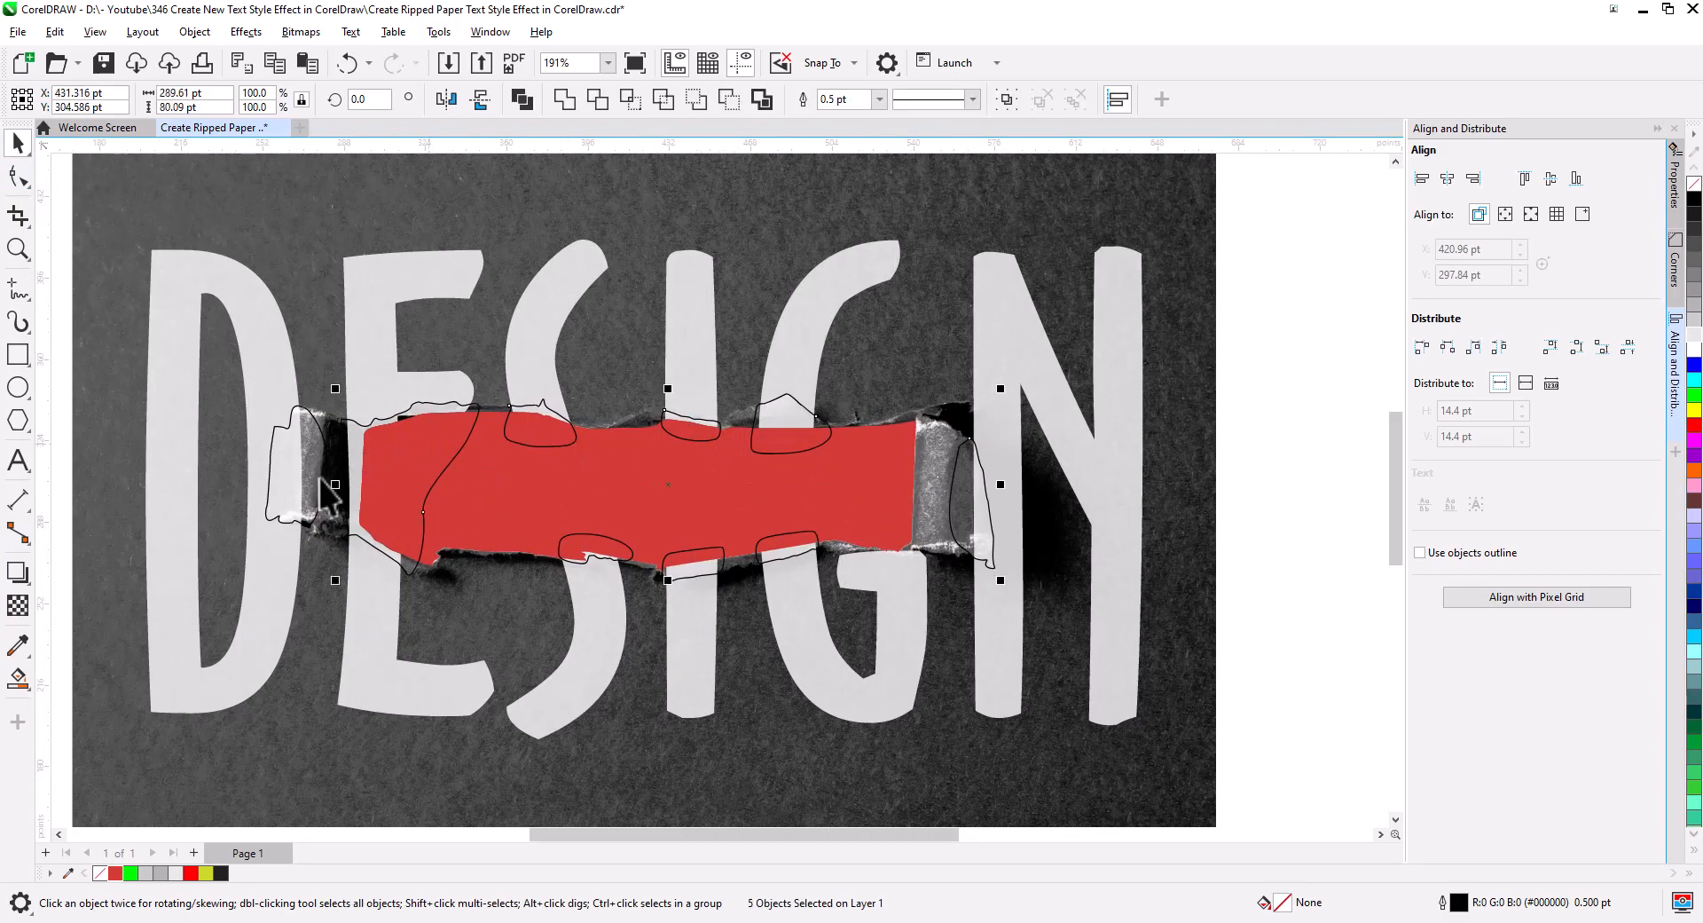
left_click(297, 482, "shift")
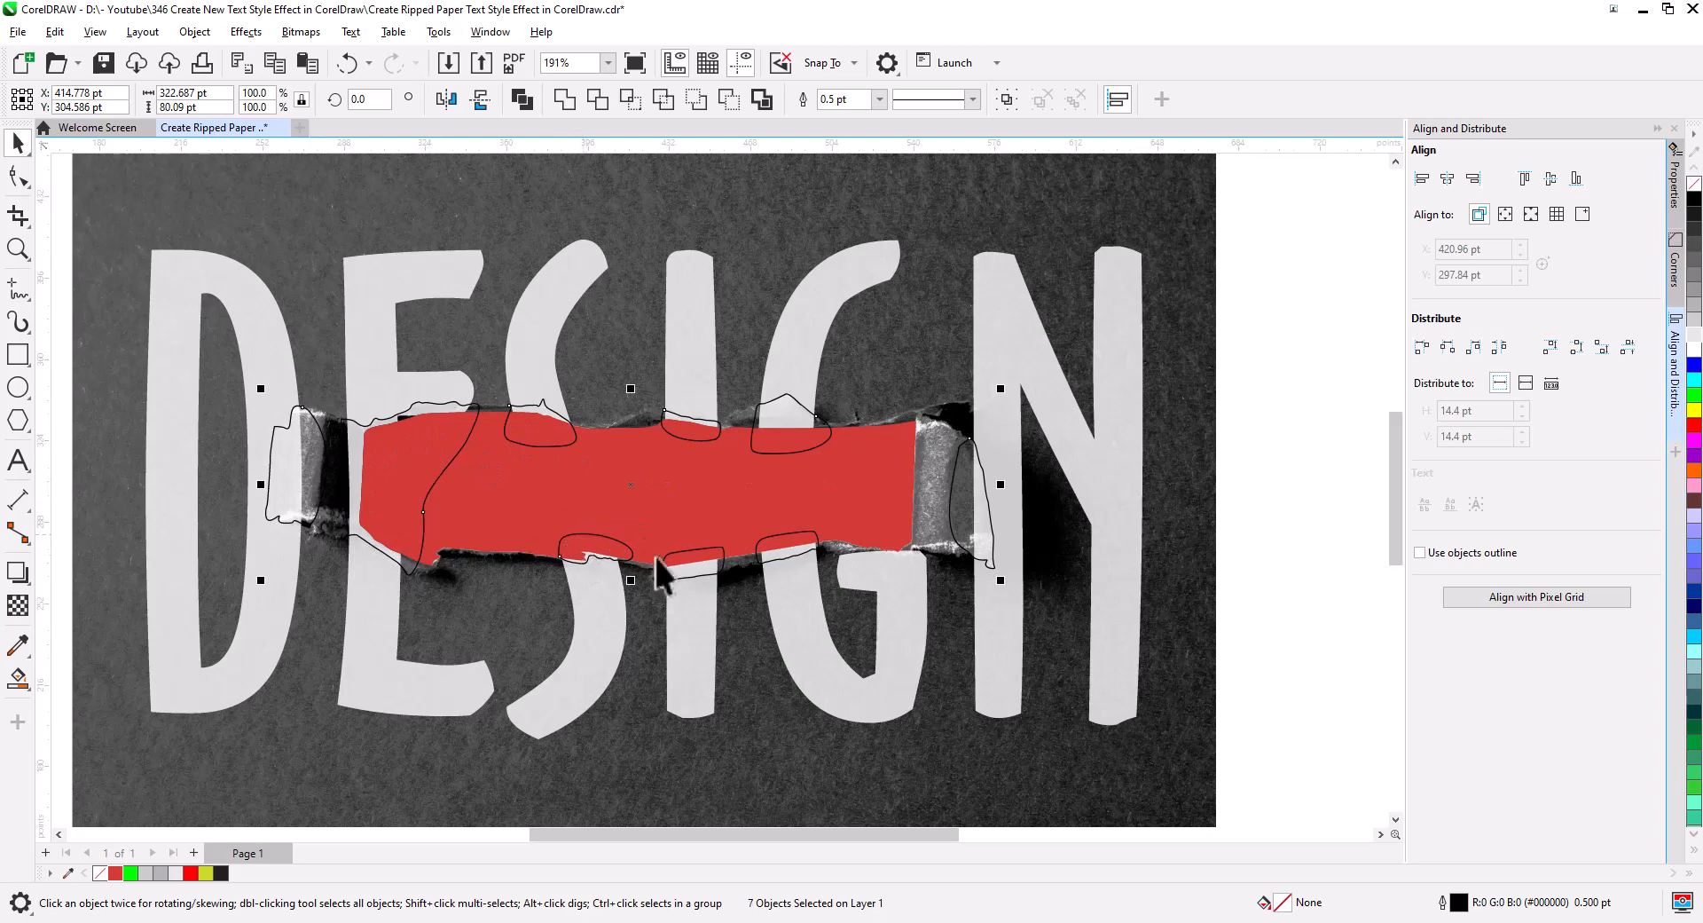
left_click(688, 555, "shift")
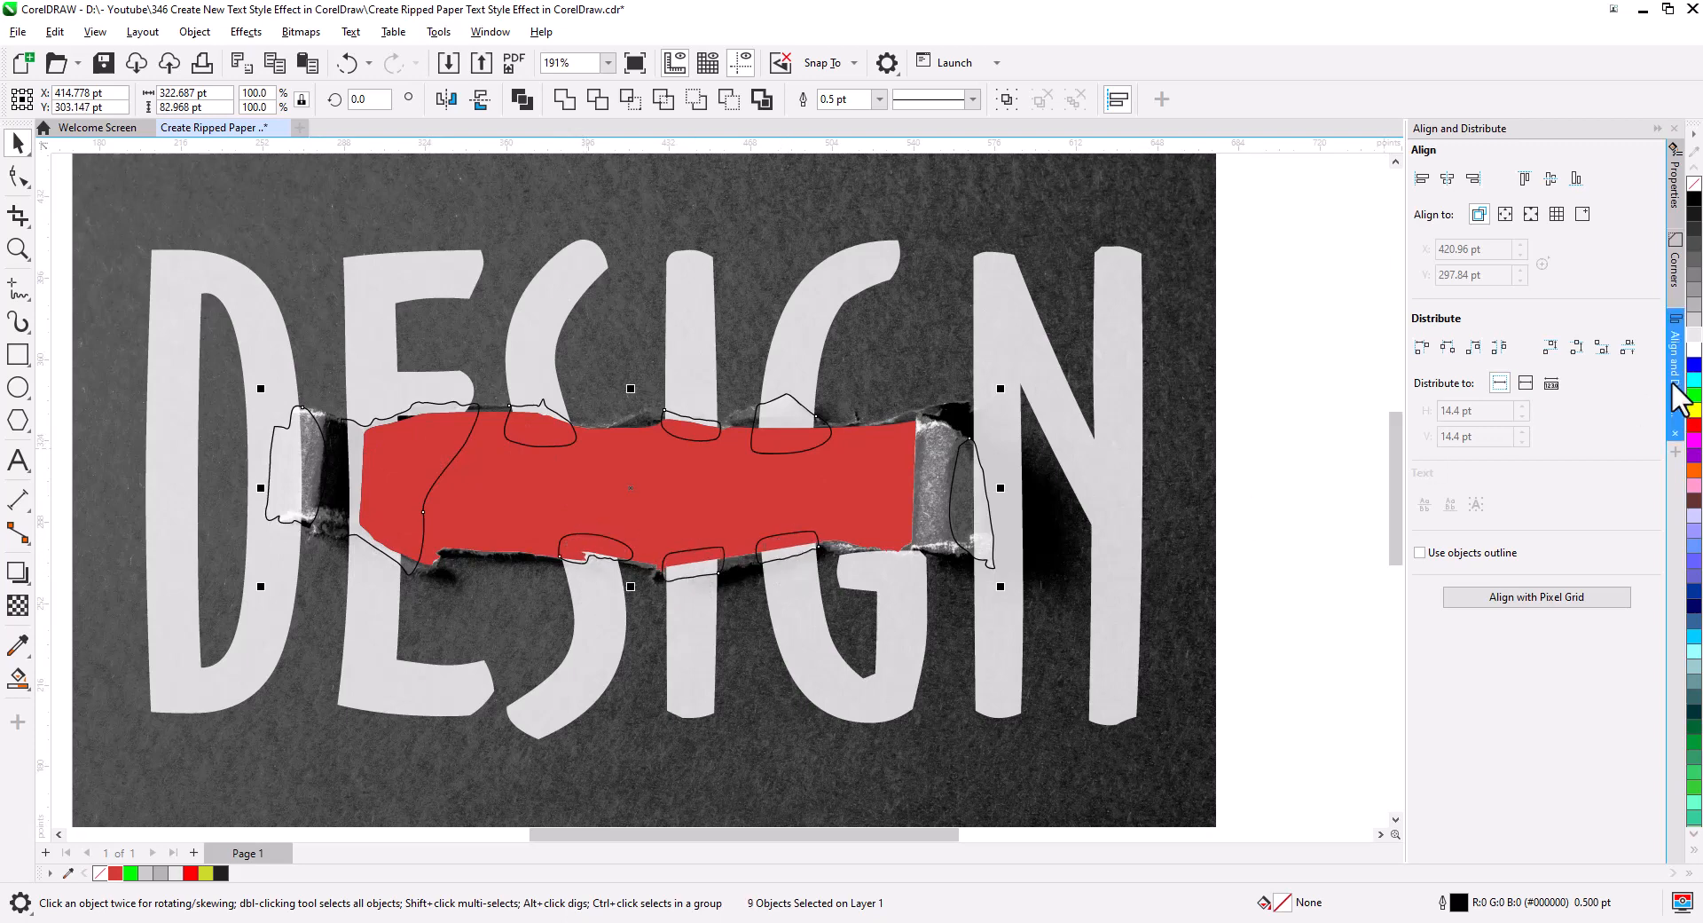
Fill the nine traced torn-edge shapes yellow, then trim them out of the DESIGN lettering and delete them.
left_click(1695, 409)
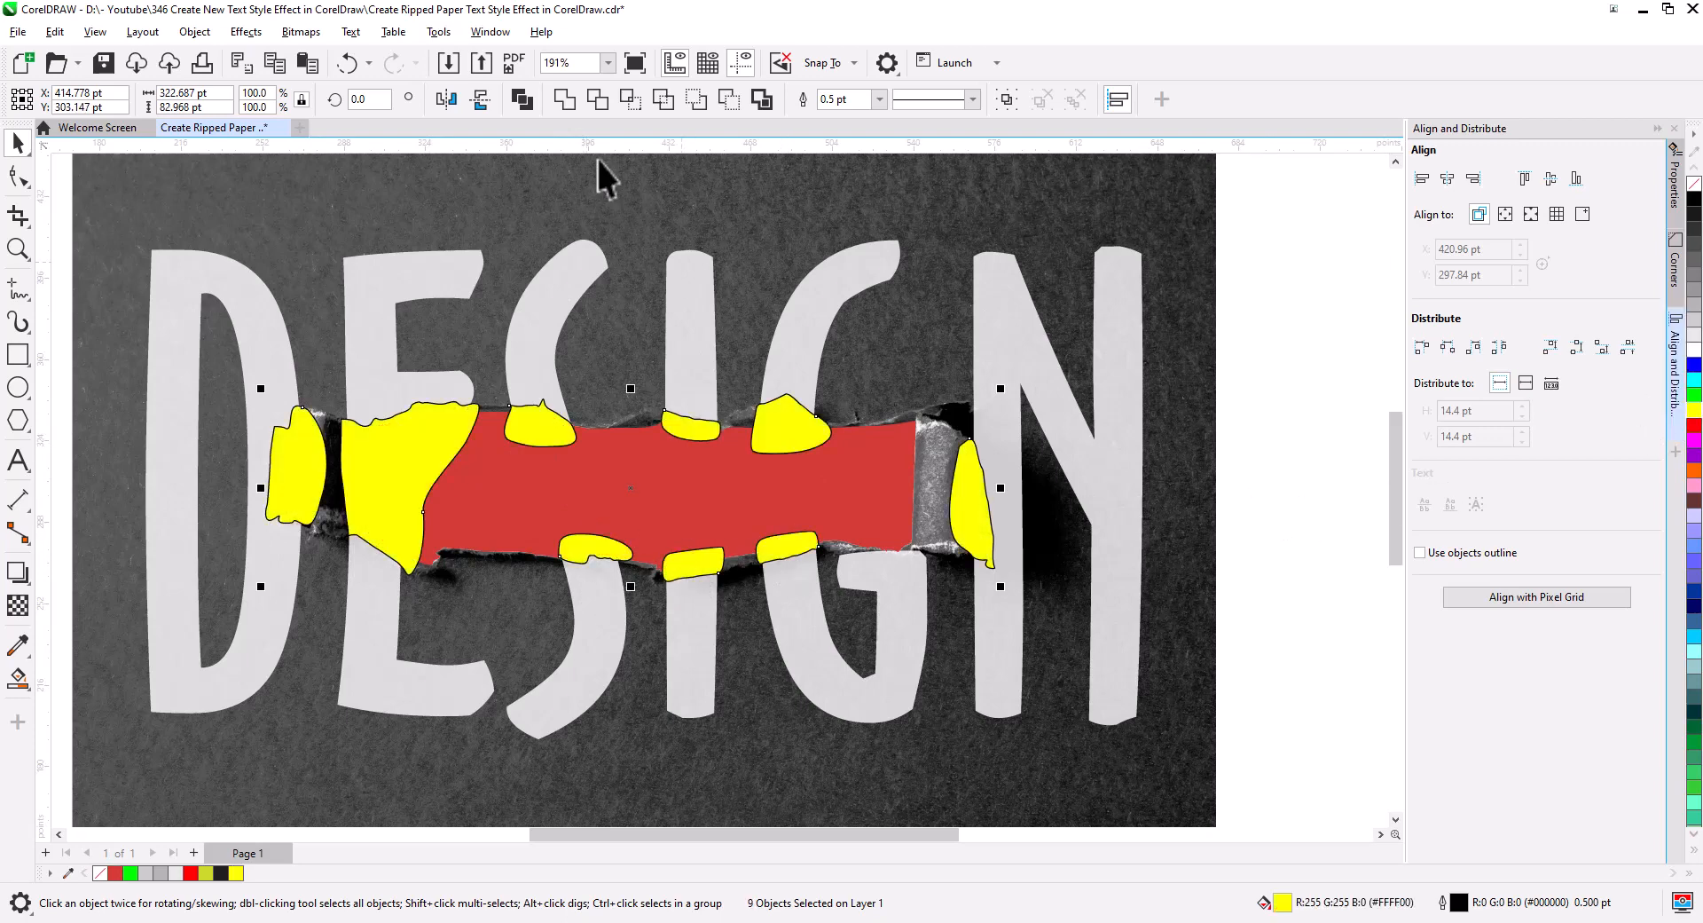
left_click(809, 341)
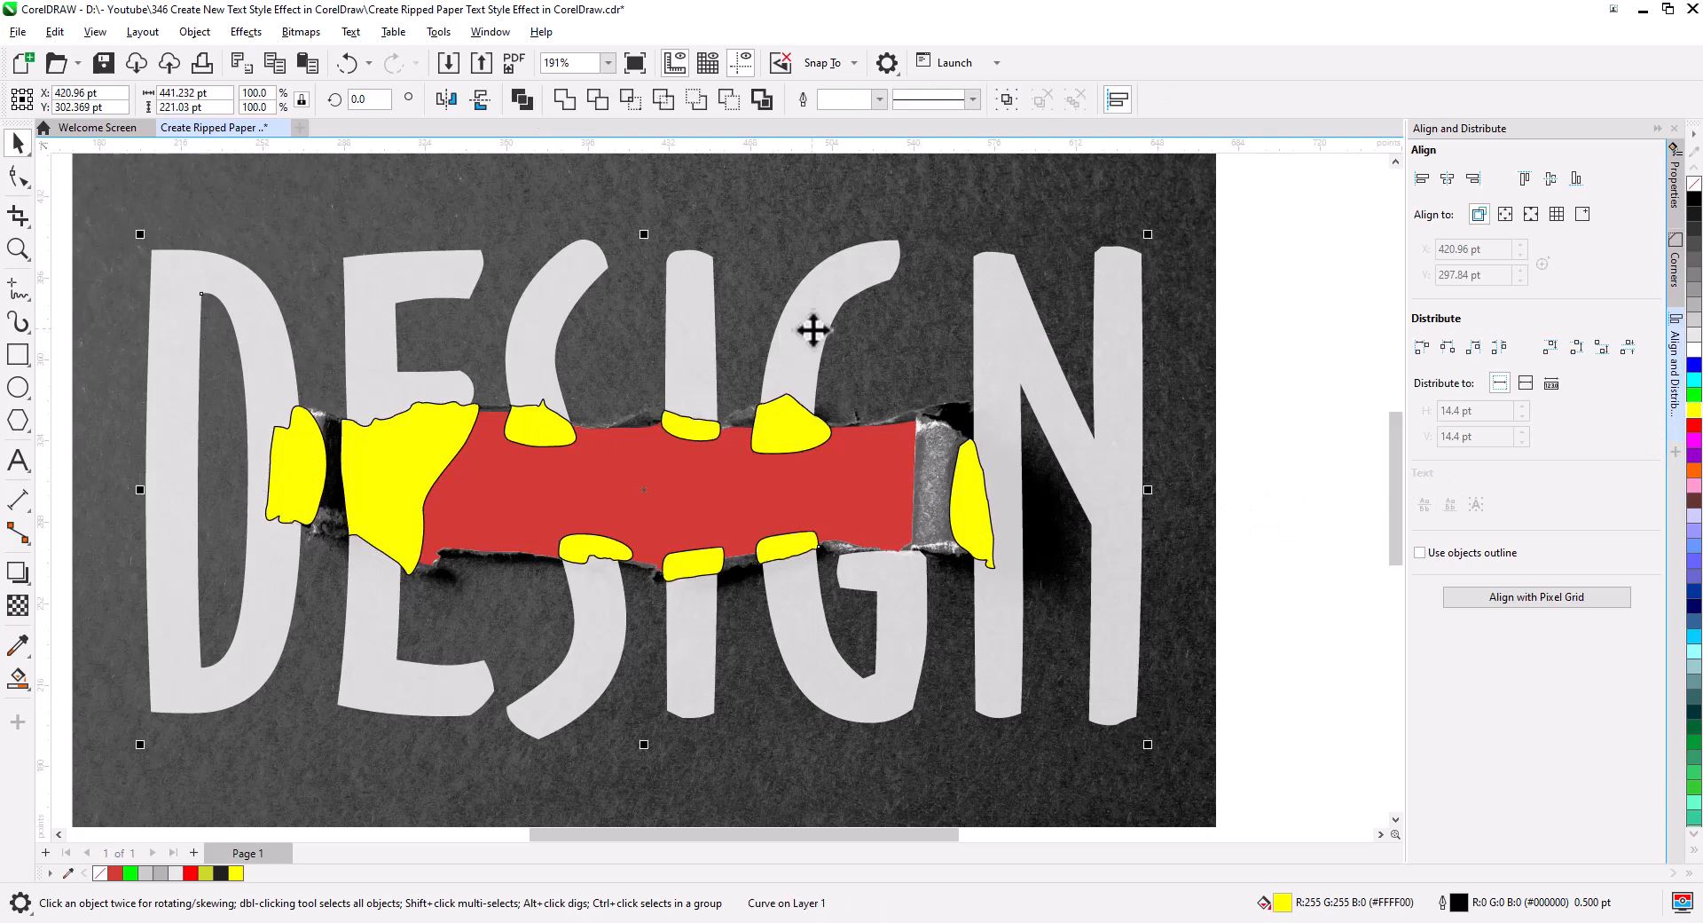
left_click(596, 97)
left_click(797, 434)
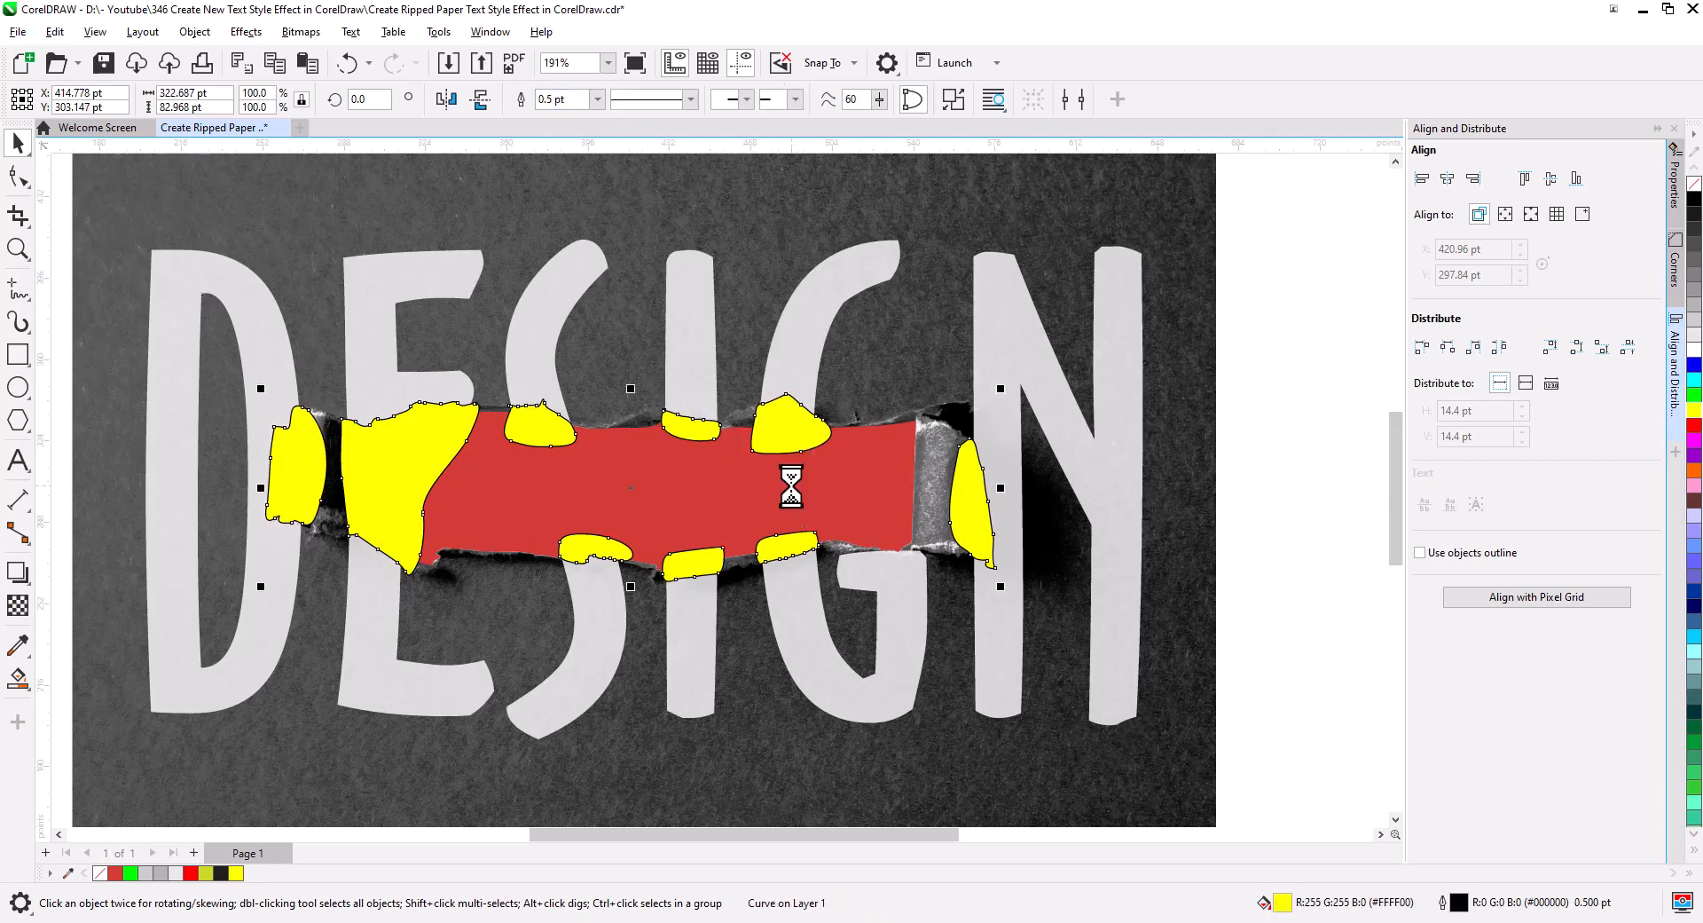
key("Delete")
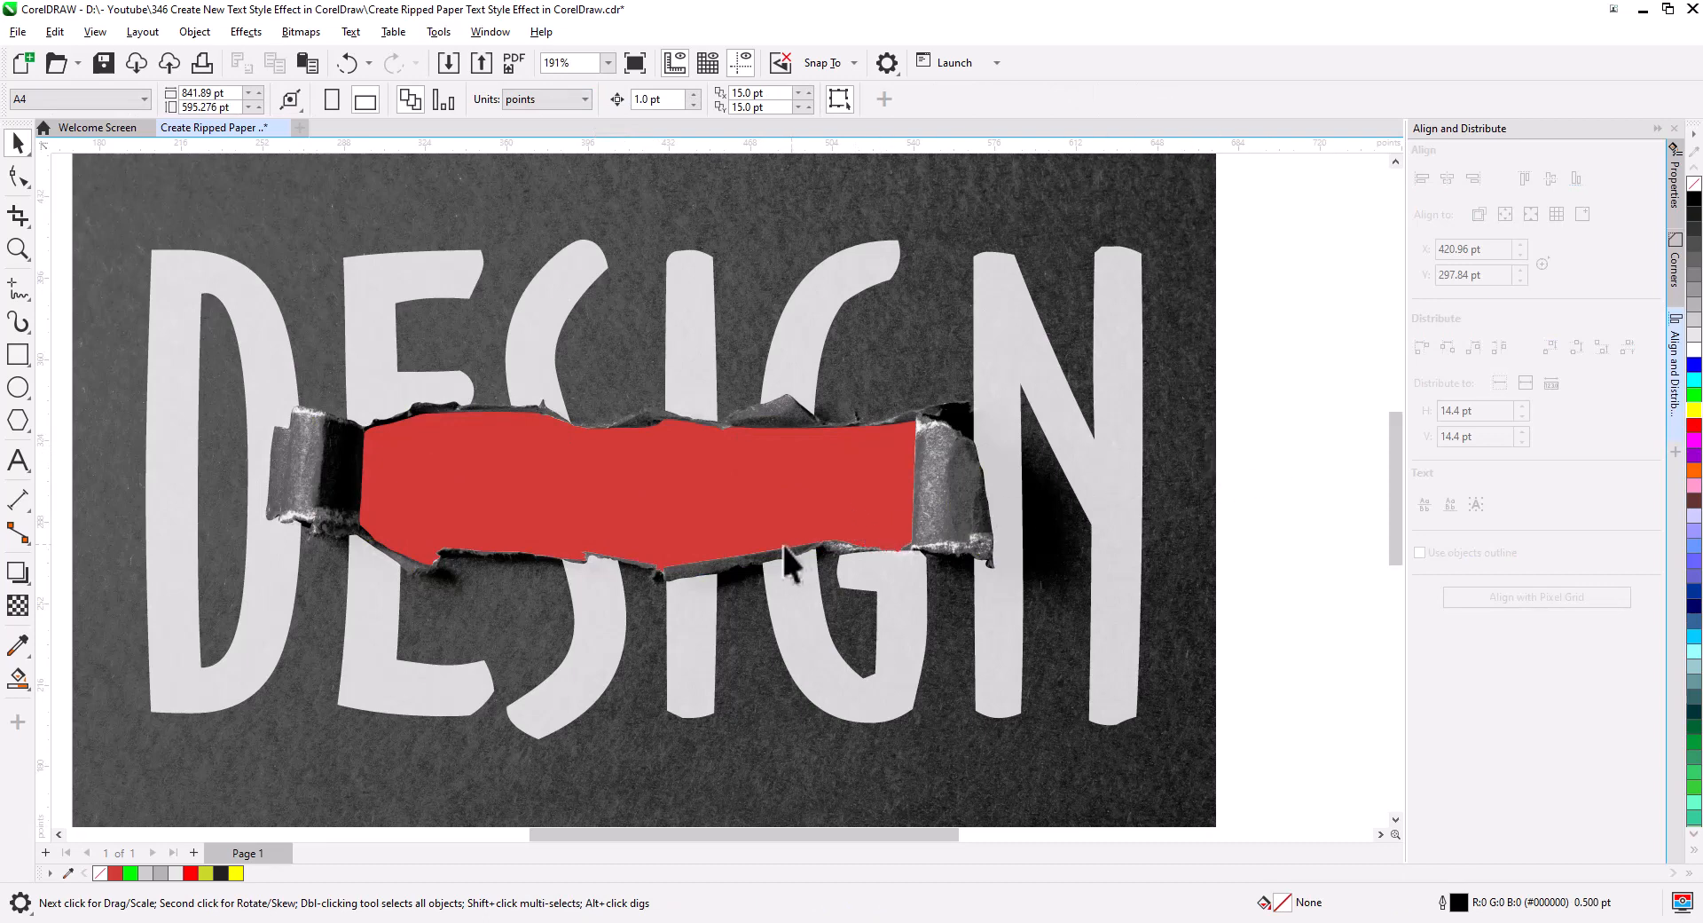
scroll(668, 578, "down", 2)
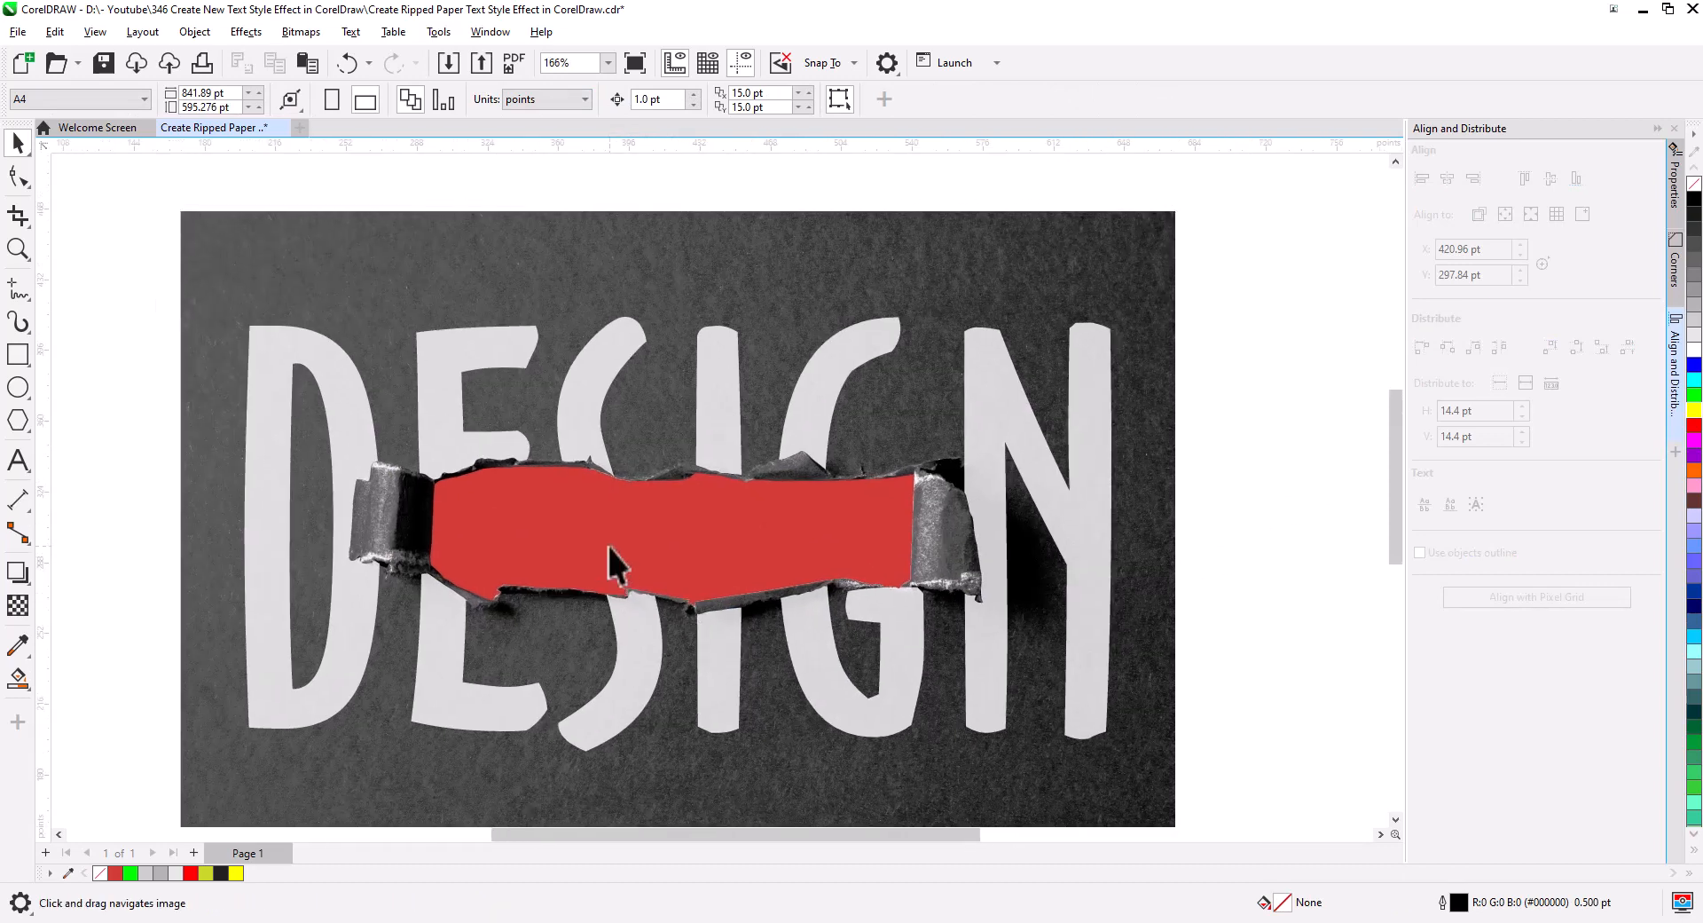
Apply an inner shadow to the red opening, offset about 3.4 by -5.8 pt, with Multiply, opacity 79 and feather 15.
left_click(609, 547)
scroll(597, 581, "up", 3)
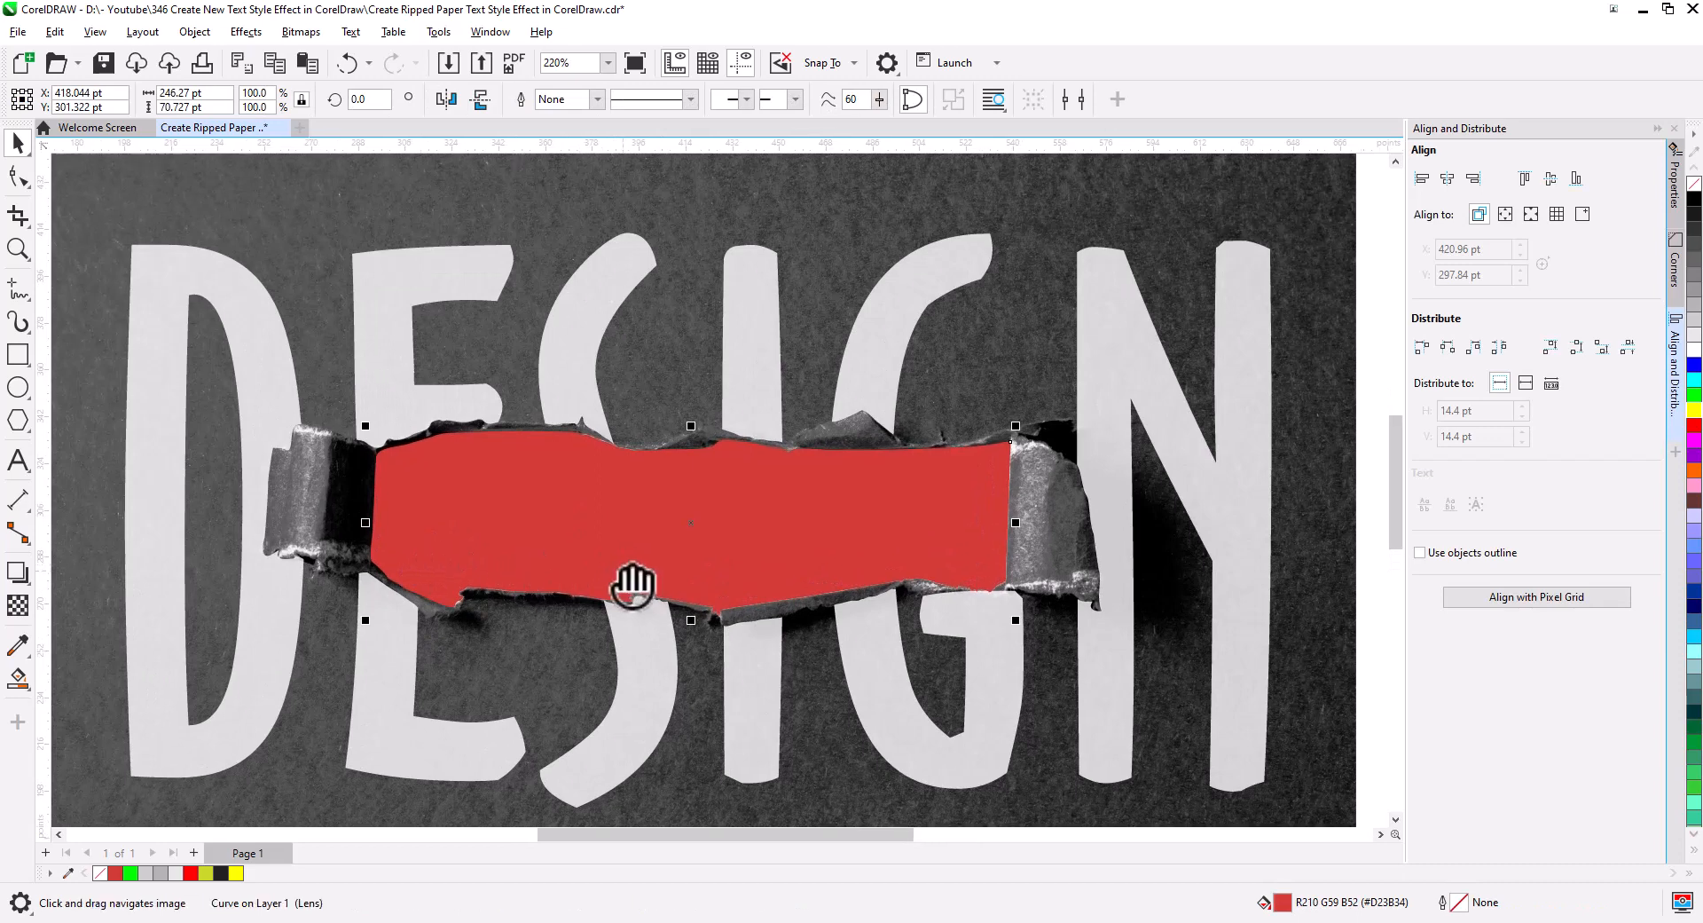
left_click_drag(632, 582, 560, 573)
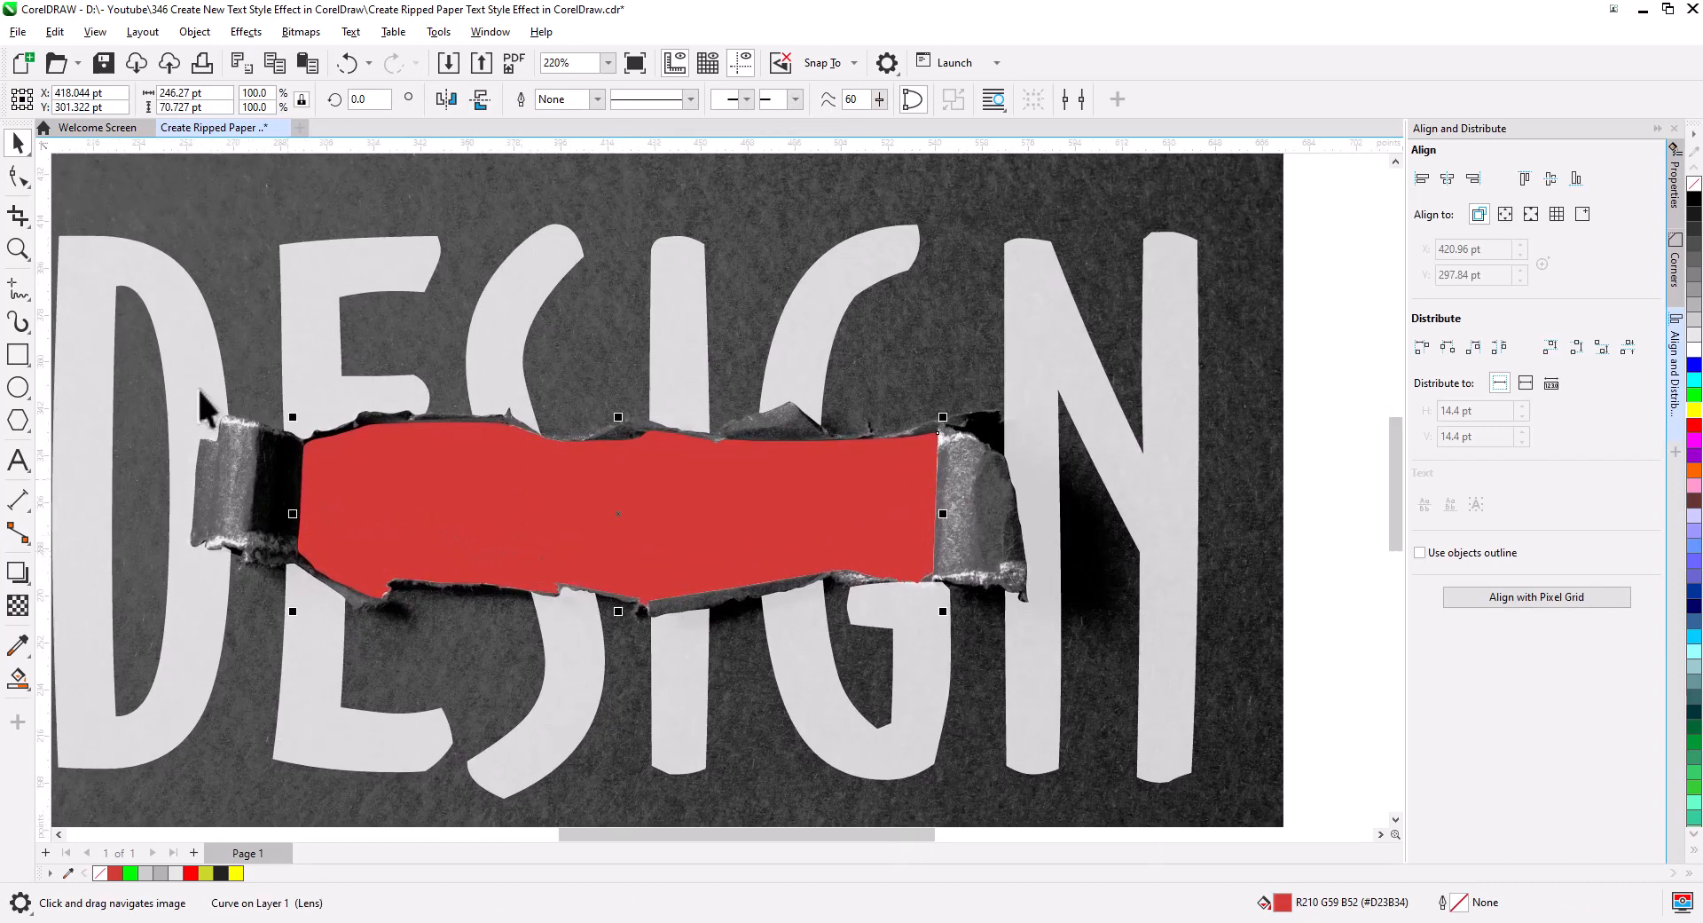
left_click(18, 572)
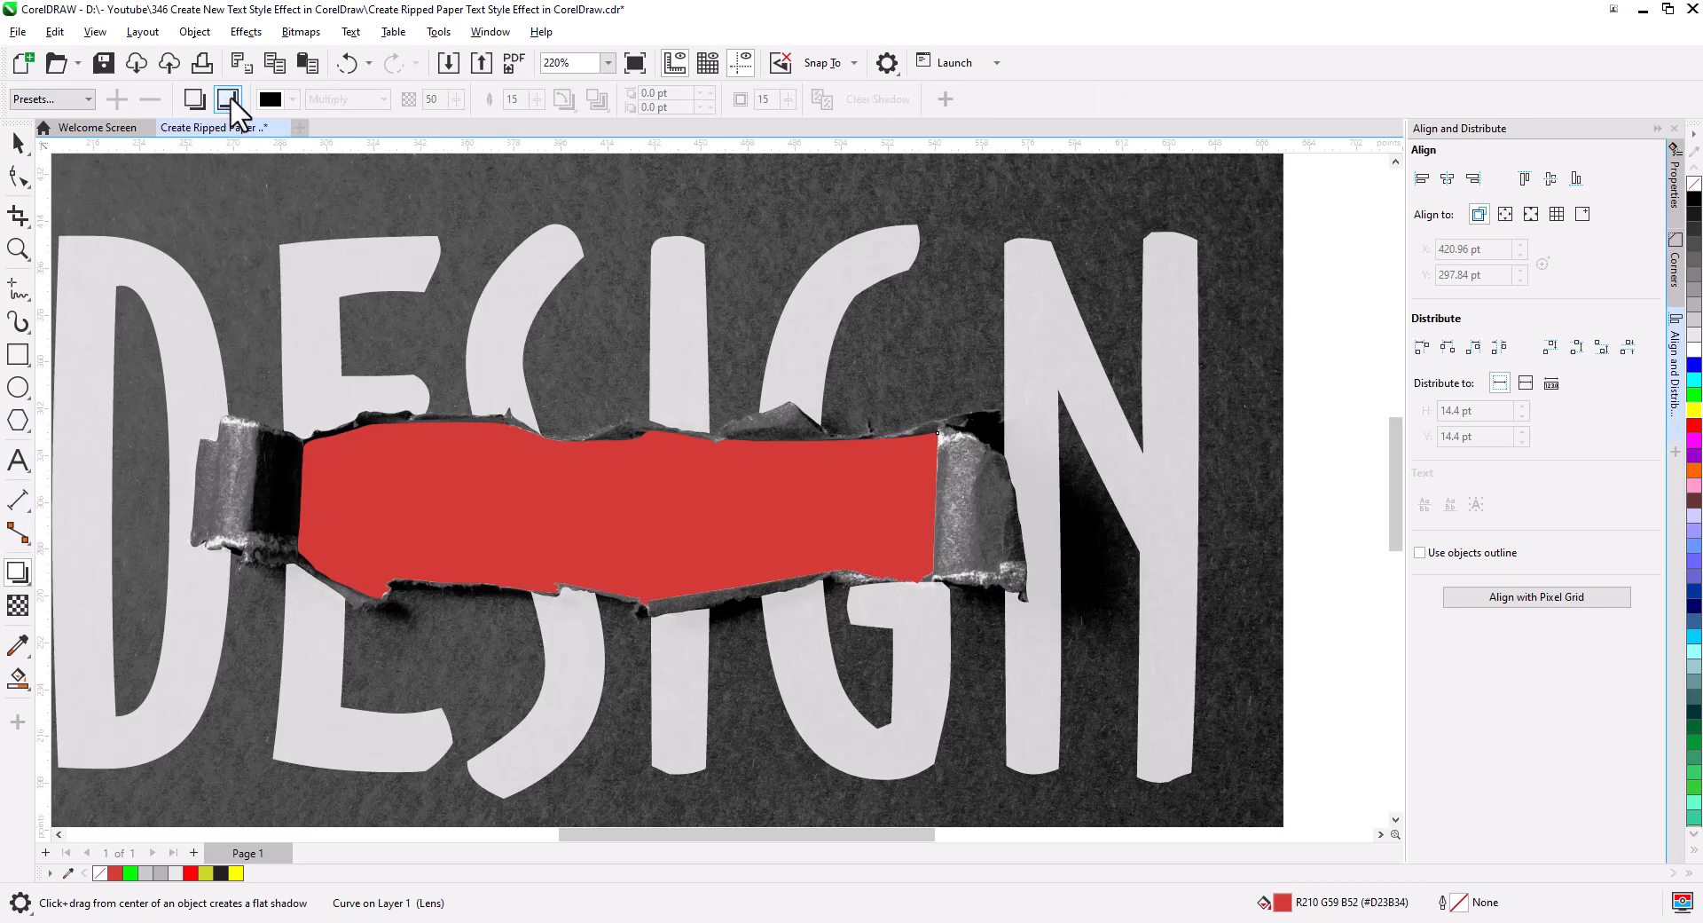
left_click_drag(619, 514, 664, 599)
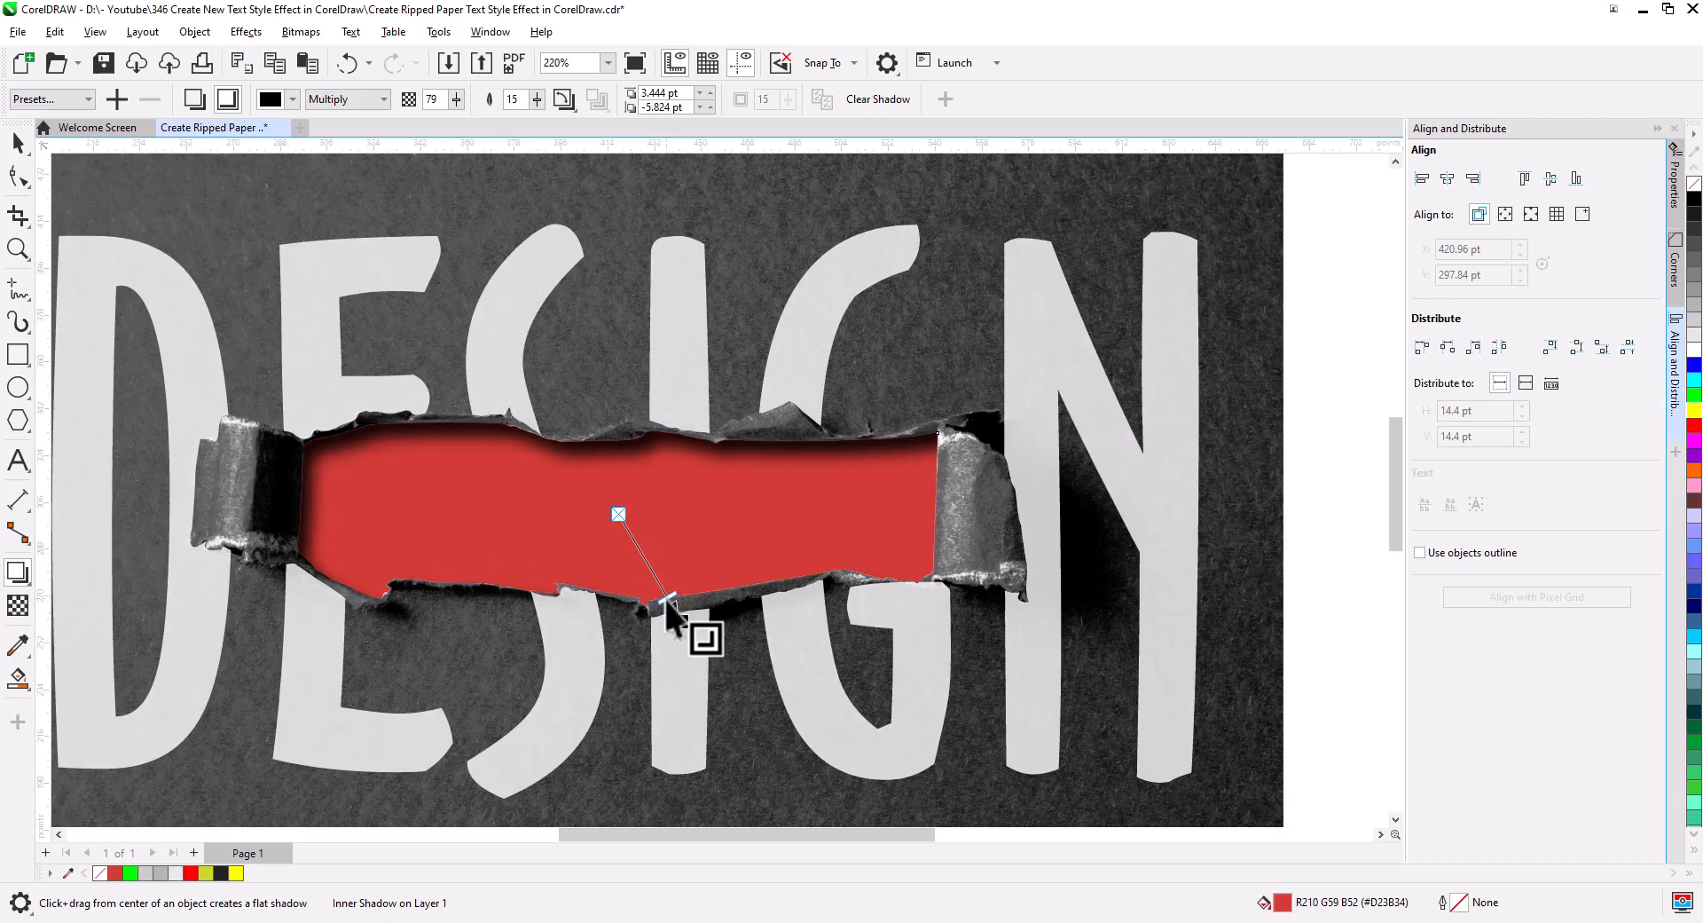
left_click(22, 146)
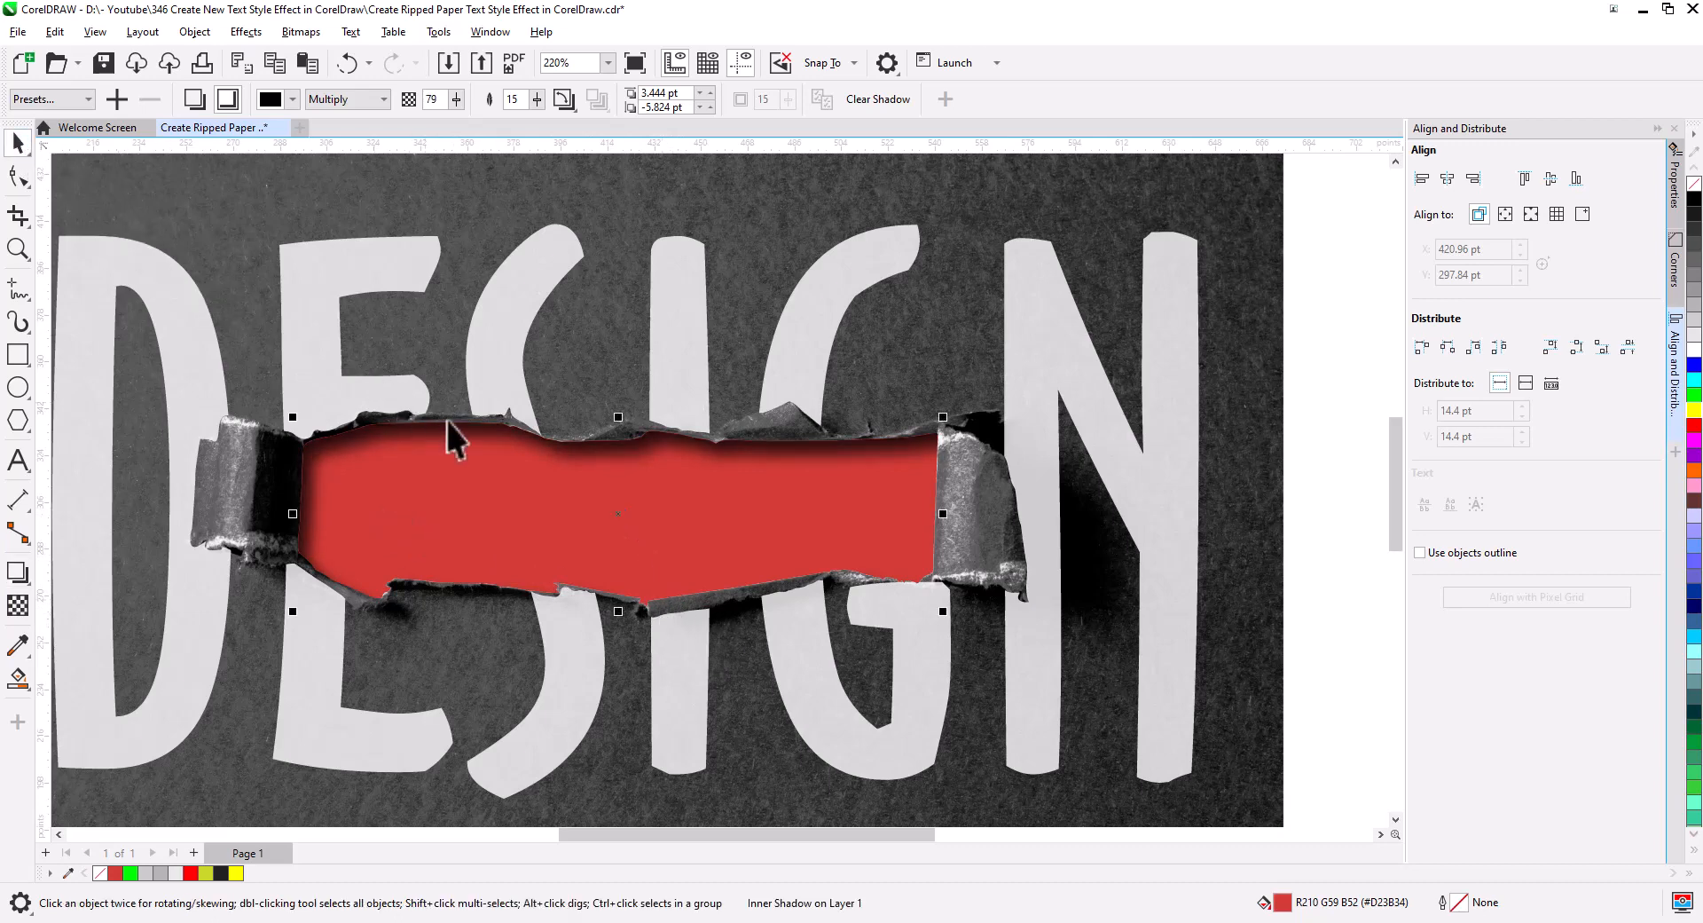
Place the black Times New Roman REAL text inside the red opening and resize it to fit.
scroll(447, 421, "down", 3)
left_click_drag(479, 238, 664, 619)
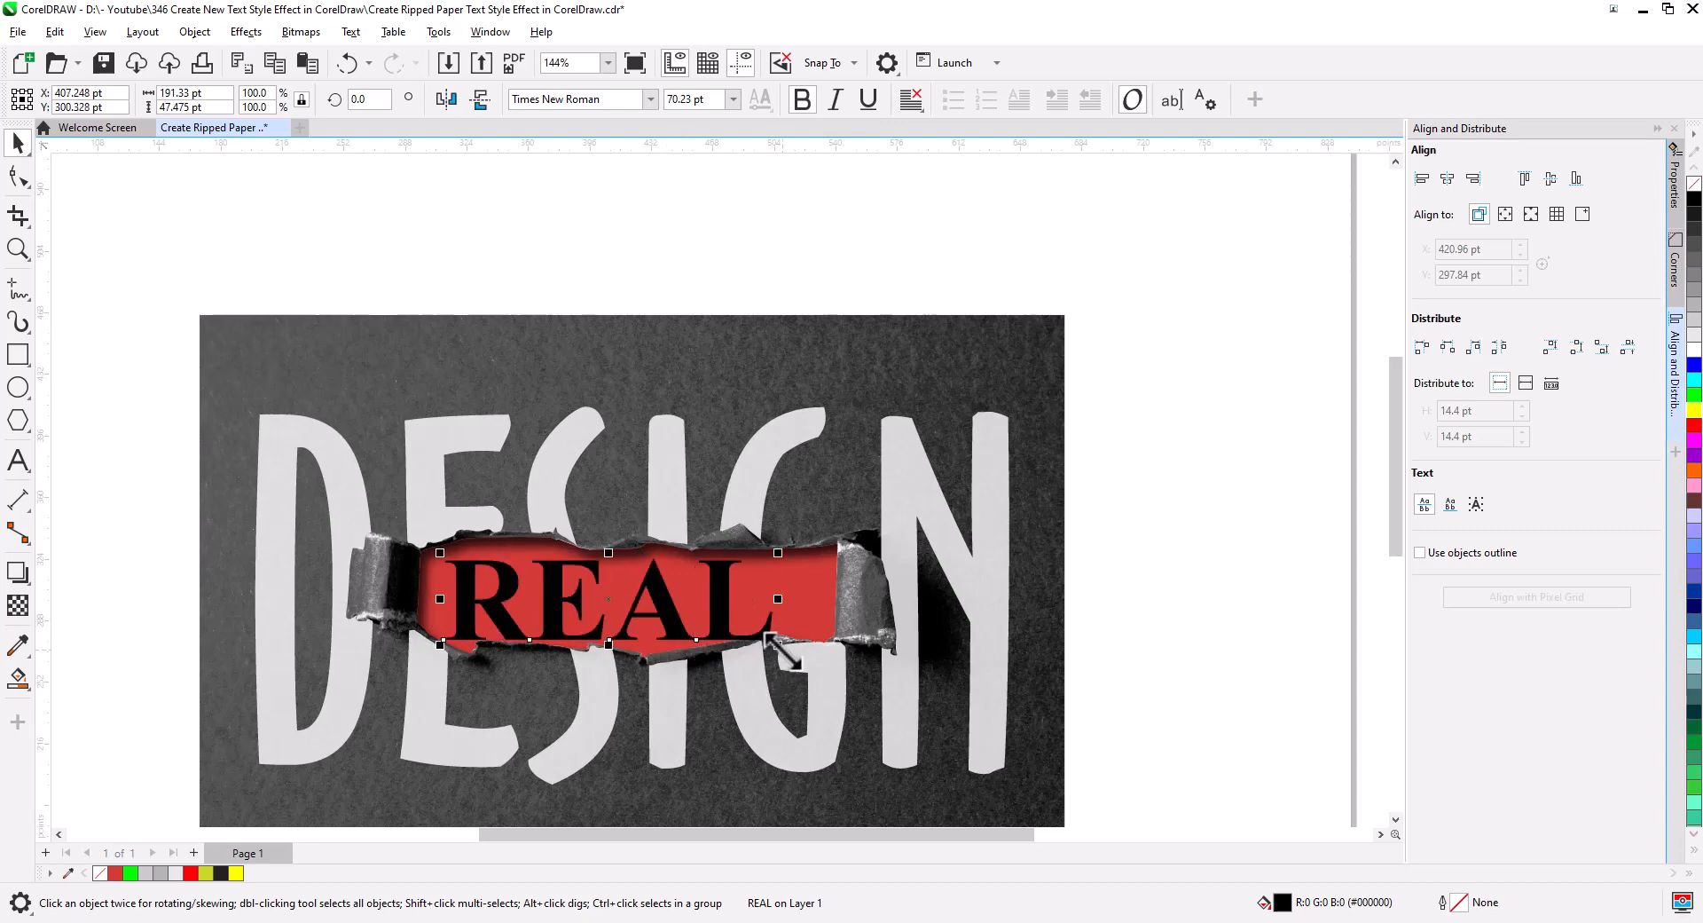
mouse_move(778, 644)
left_mouse_down()
mouse_move(679, 607)
mouse_move(802, 645)
left_mouse_up()
Widen the letter spacing of REAL and scale the text to about 190 by 37 pt within the red opening.
left_click(19, 176)
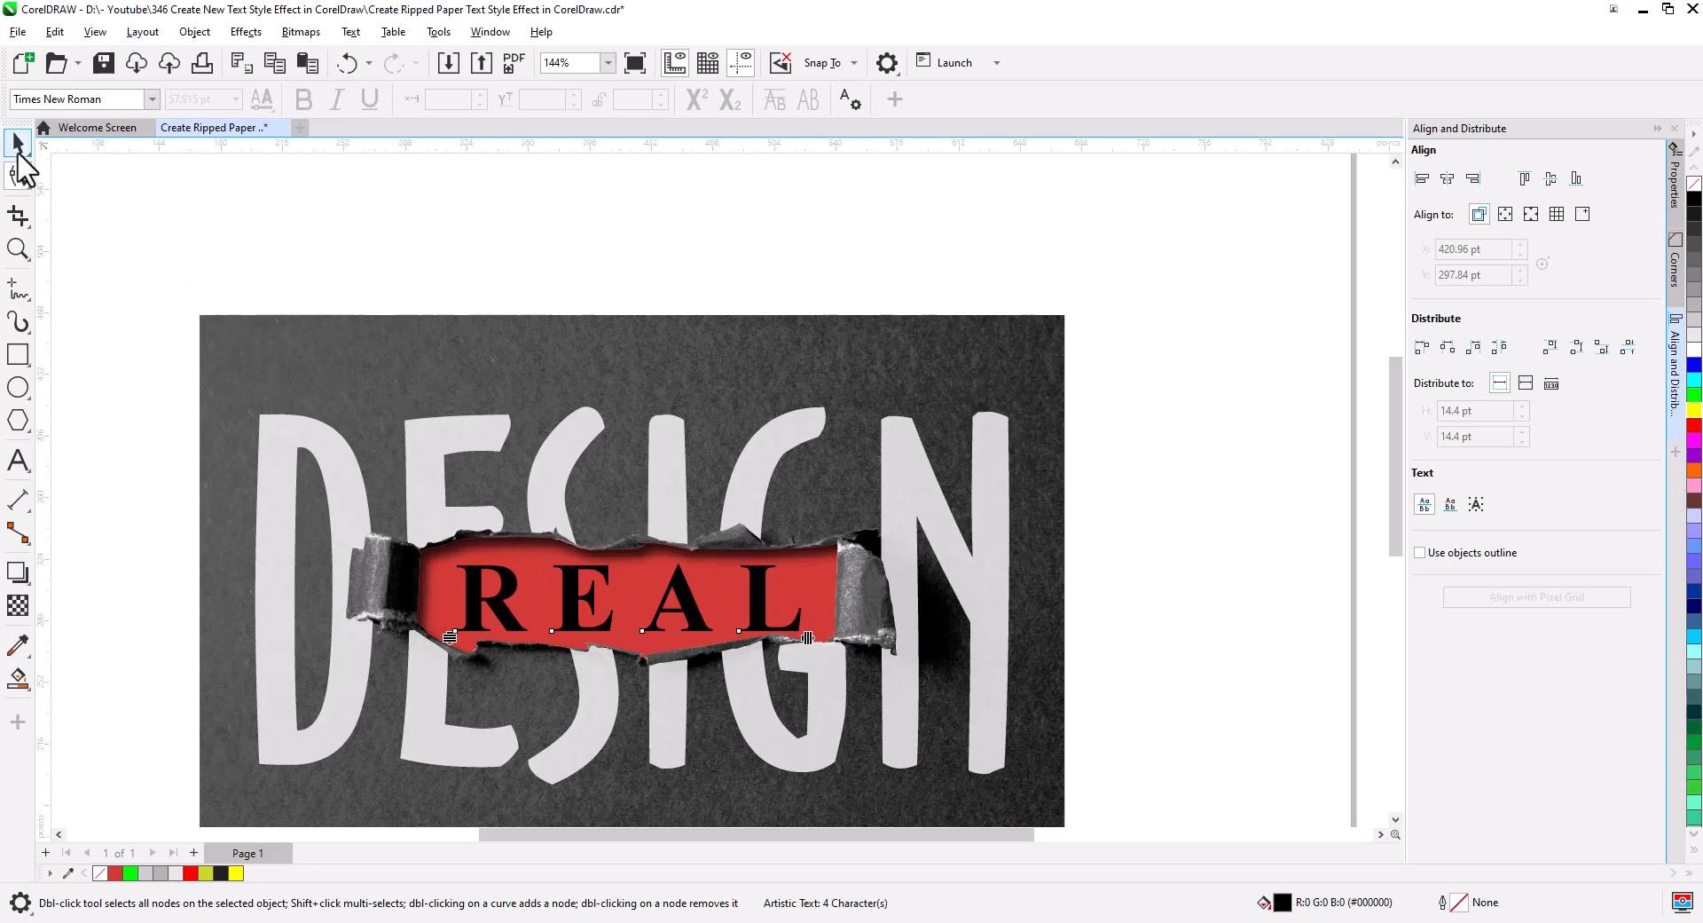
left_click(19, 142)
left_click_drag(806, 635, 747, 606)
key("Escape")
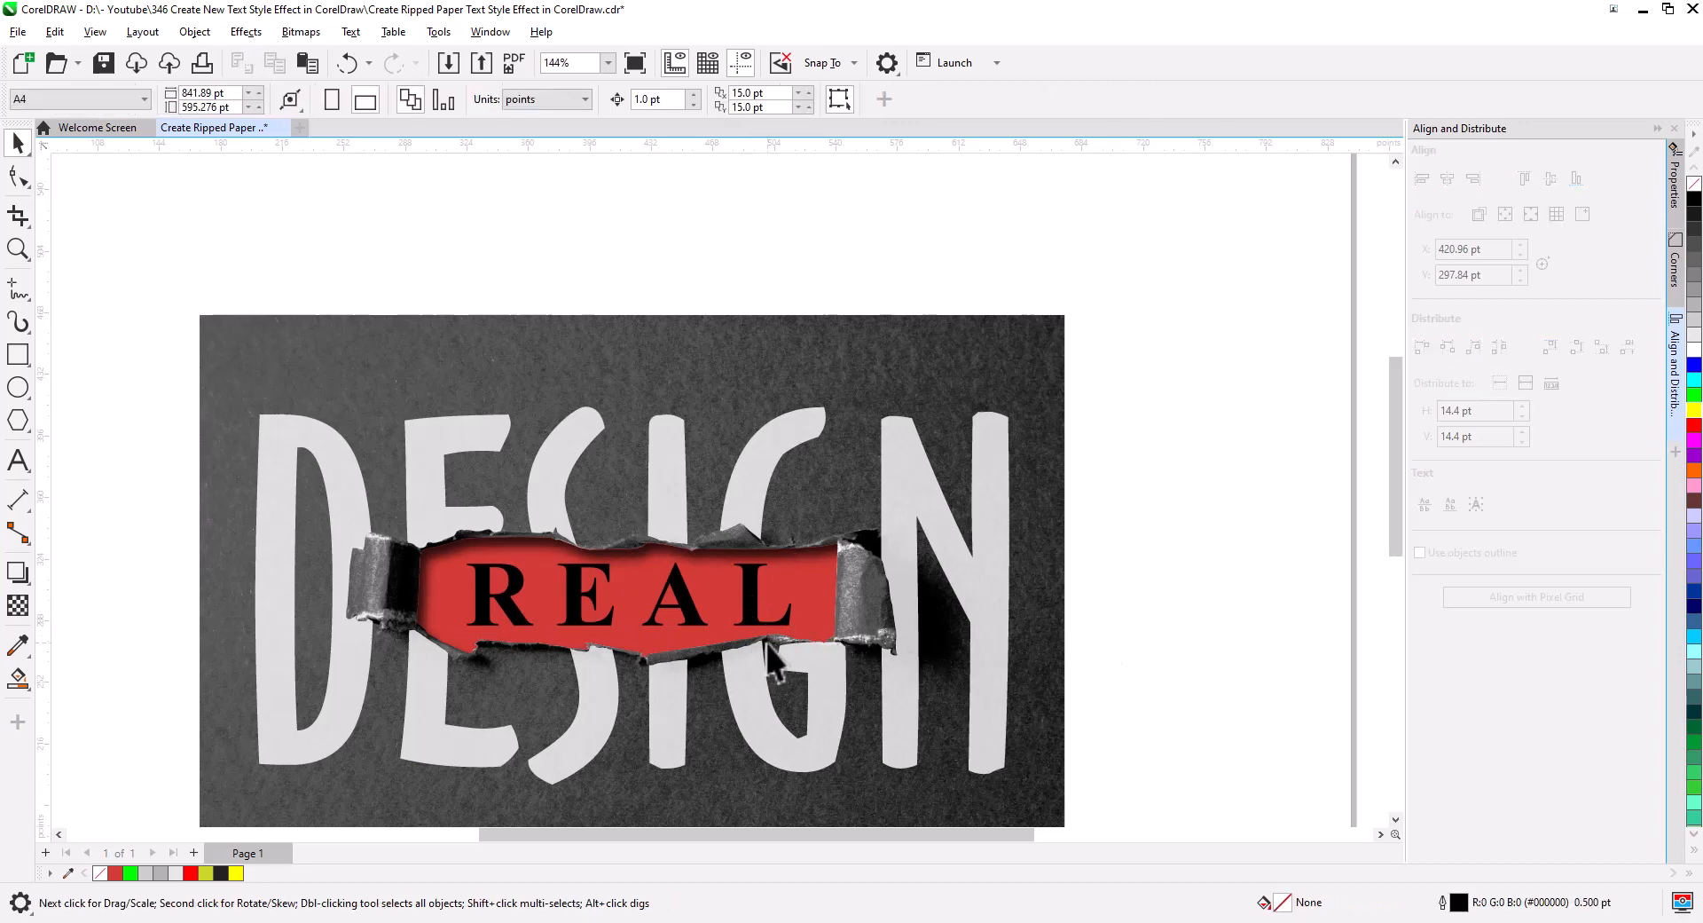
Recolour the DESIGN lettering, trying red and settling on yellow (#FFFF00).
scroll(901, 569, "up", 2)
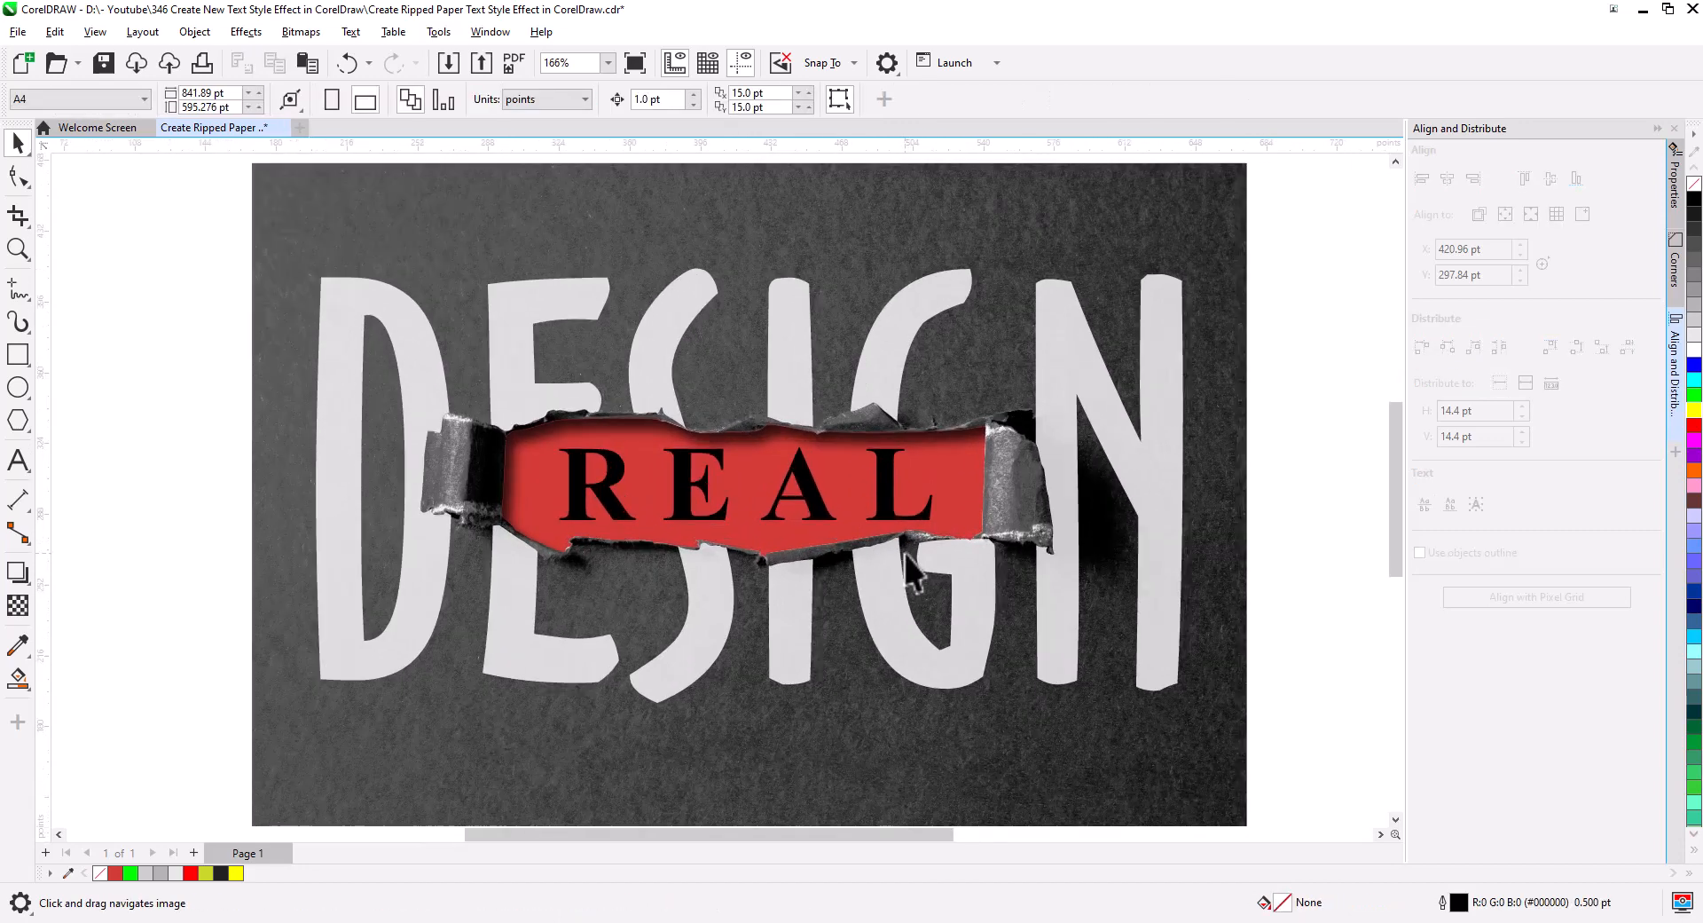
scroll(940, 581, "up", 1)
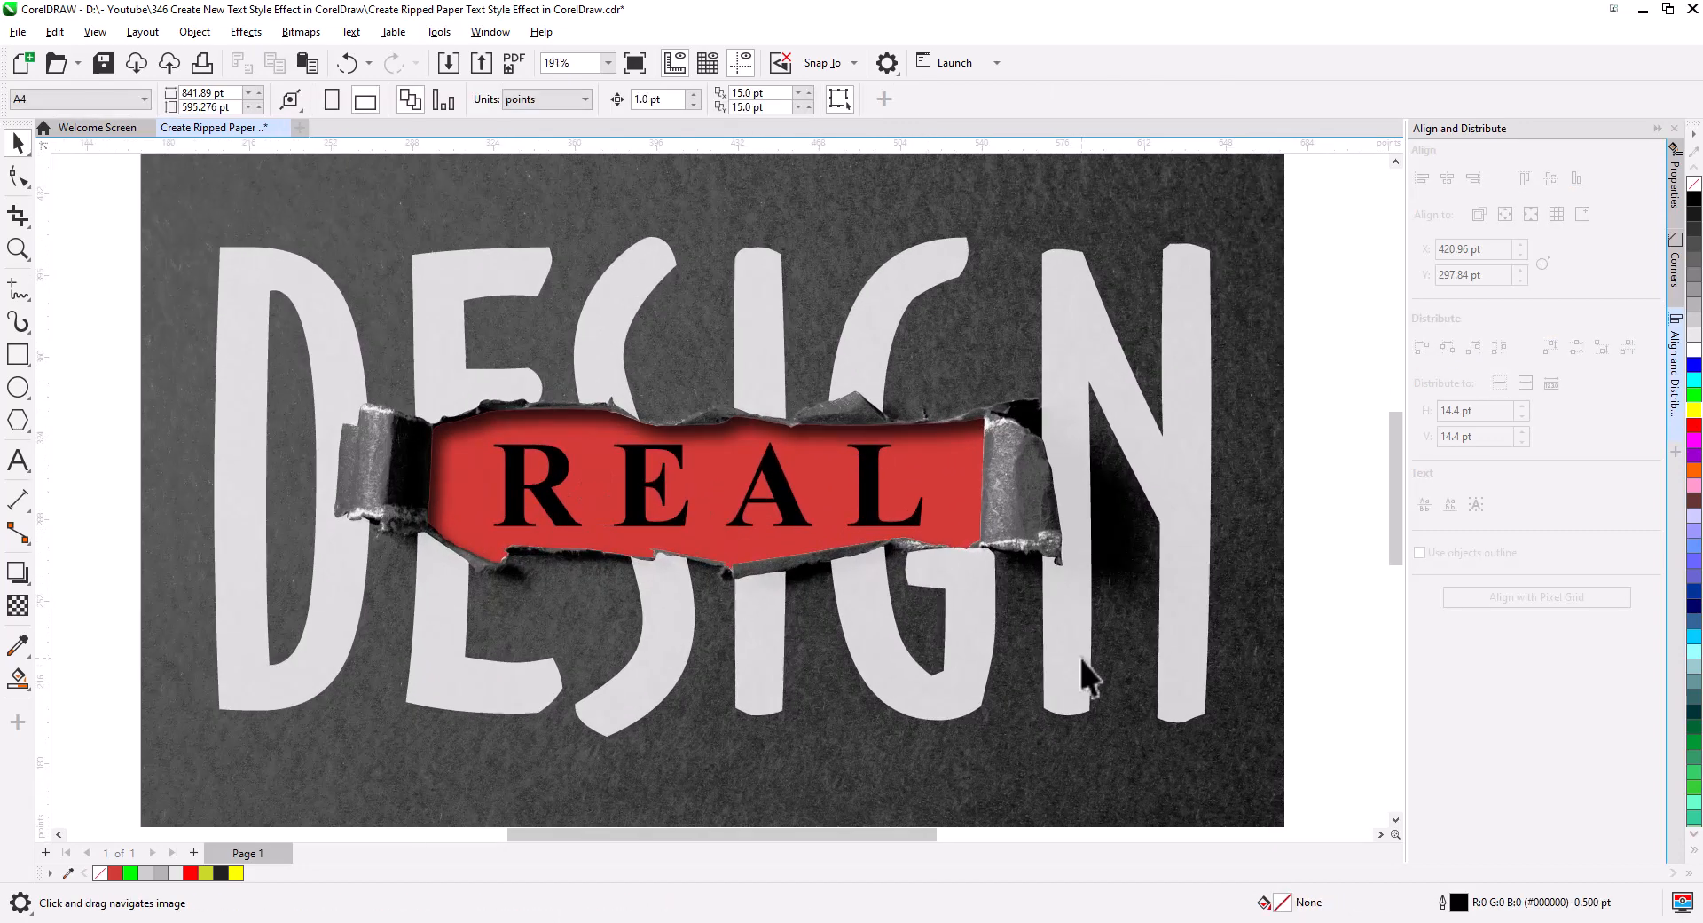
left_click(1189, 701)
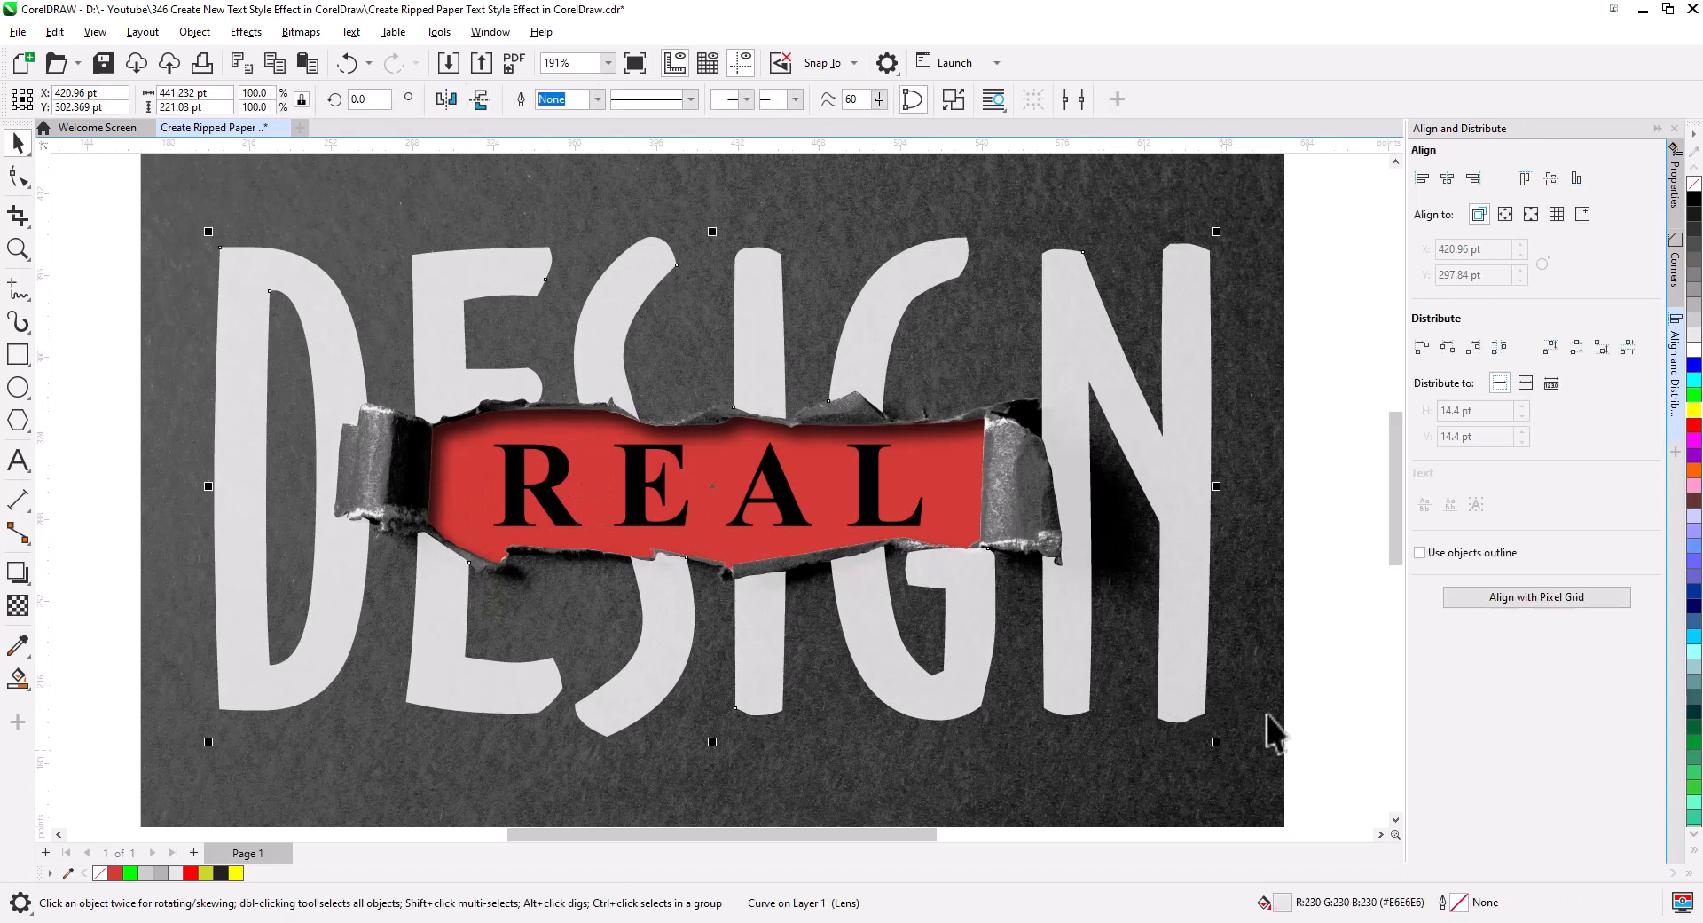
left_click(1694, 428)
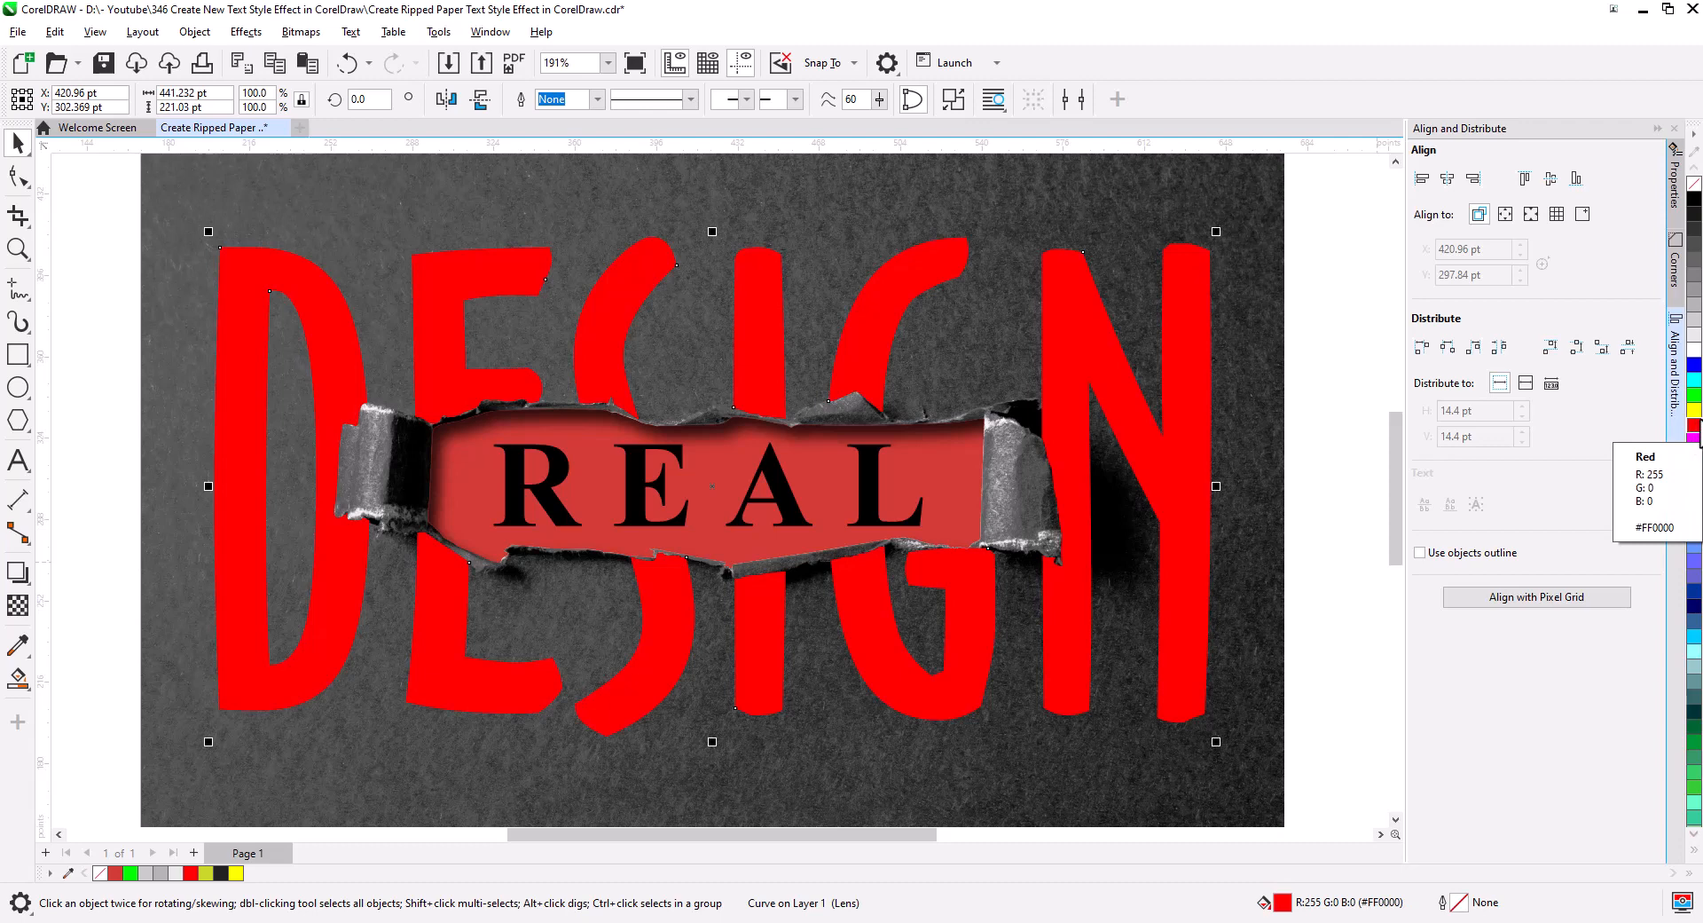
left_click(1695, 411)
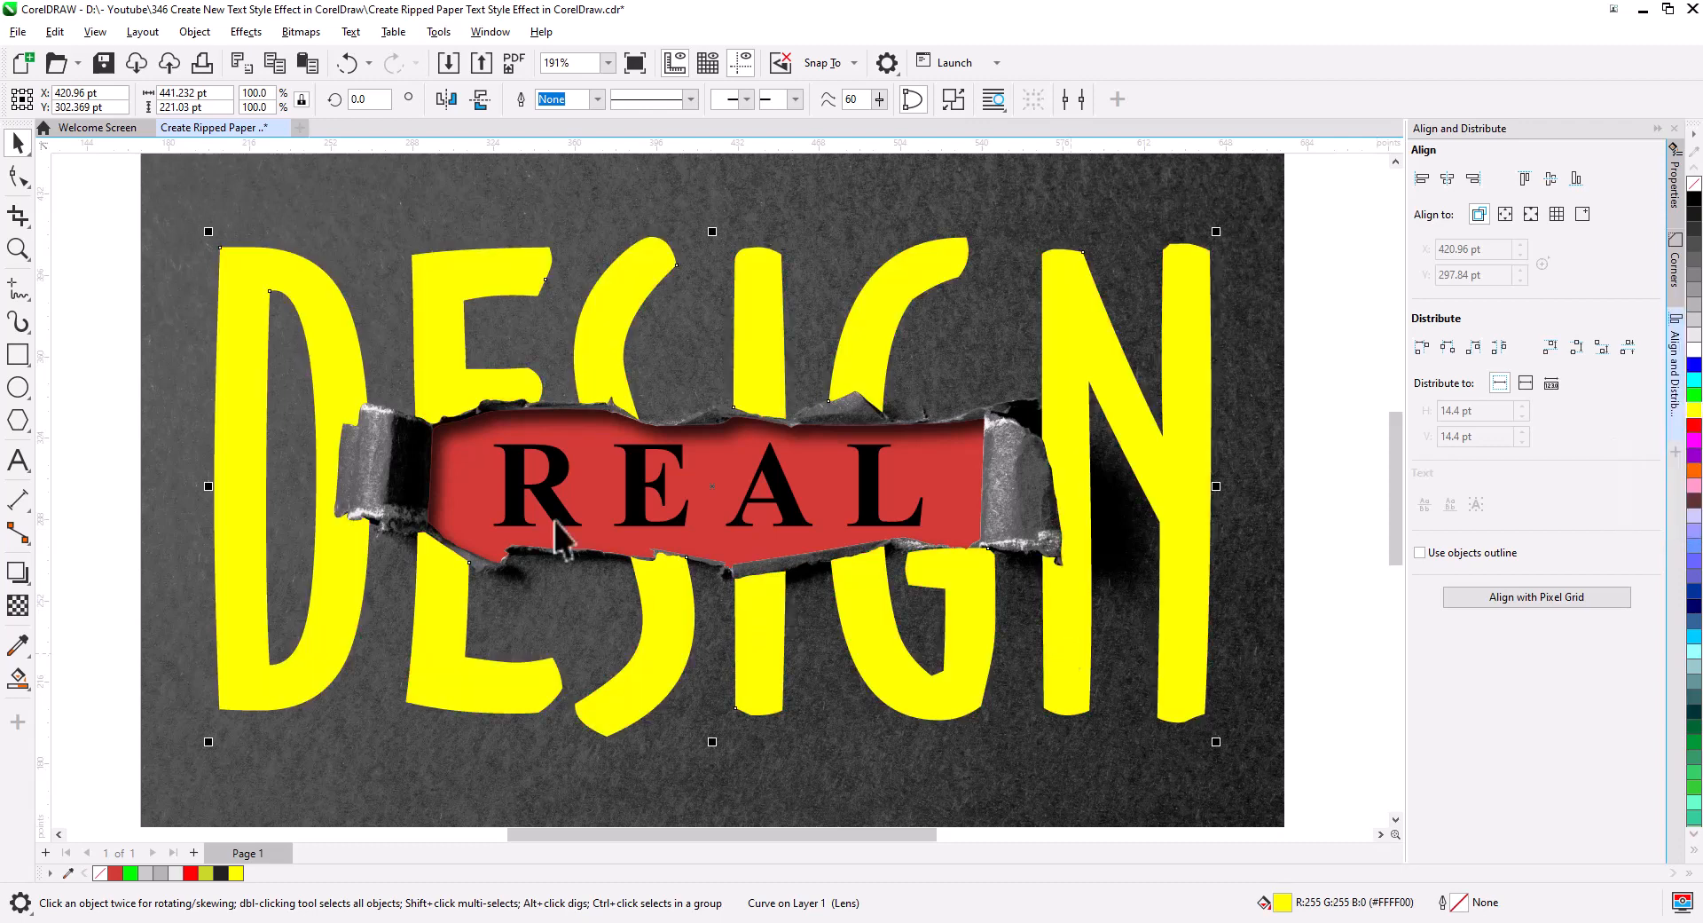
Try the Soft Light and Multiply merge modes on the DESIGN lettering's transparency and settle on Overlay.
left_click(18, 605)
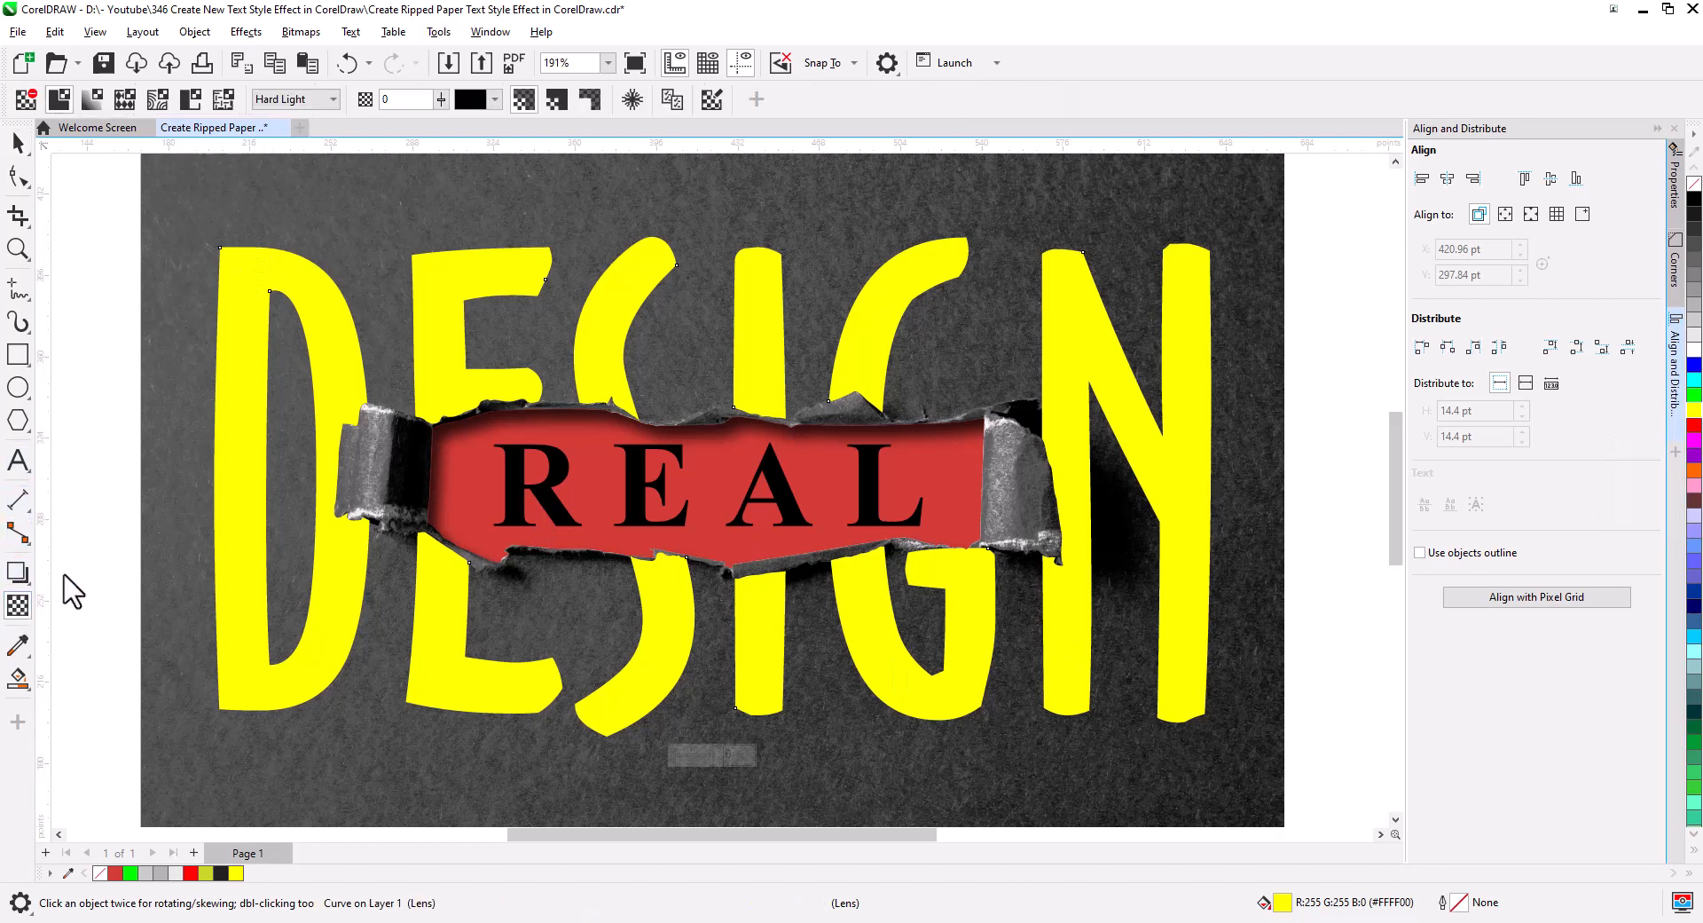
left_click(328, 100)
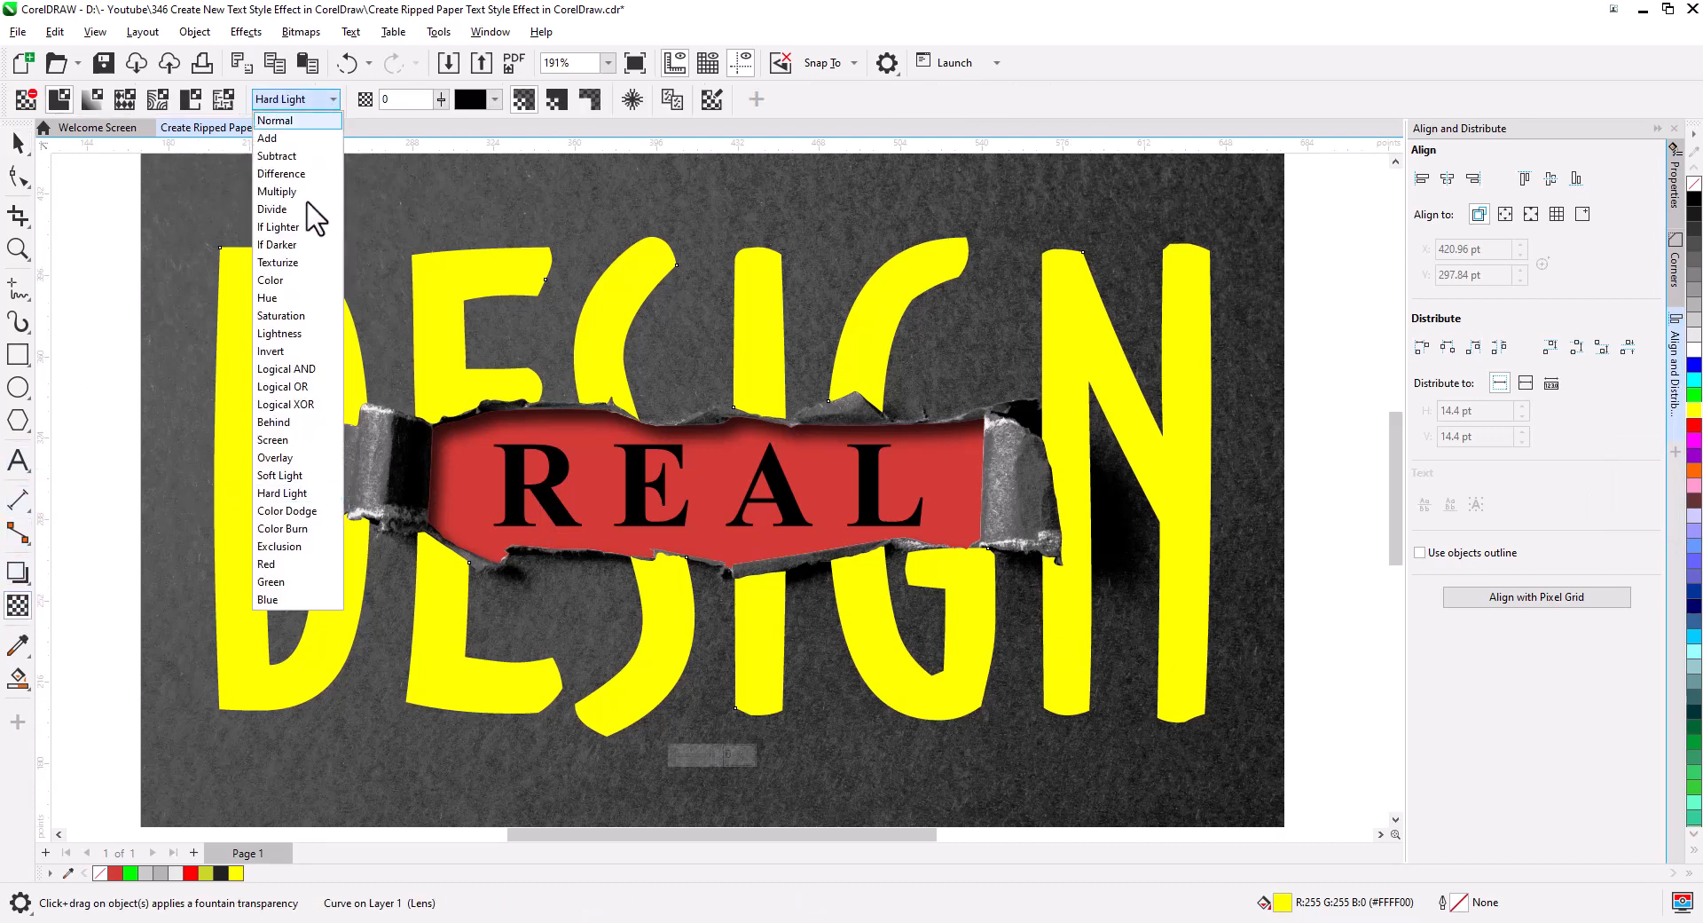
left_click(289, 477)
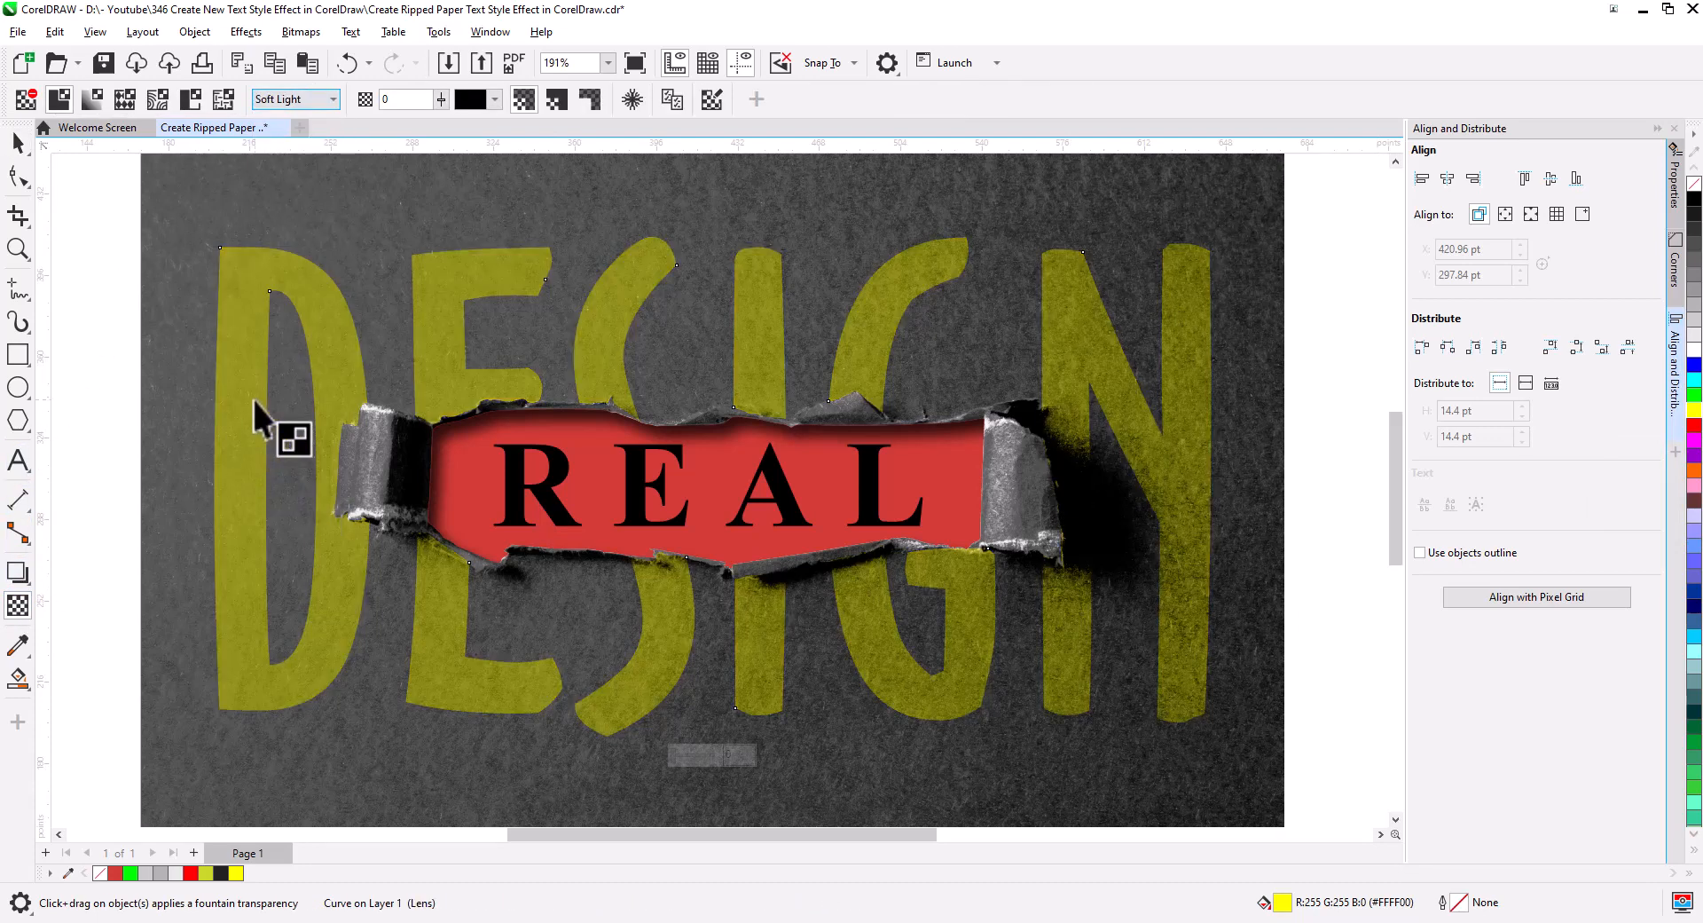
left_click(333, 99)
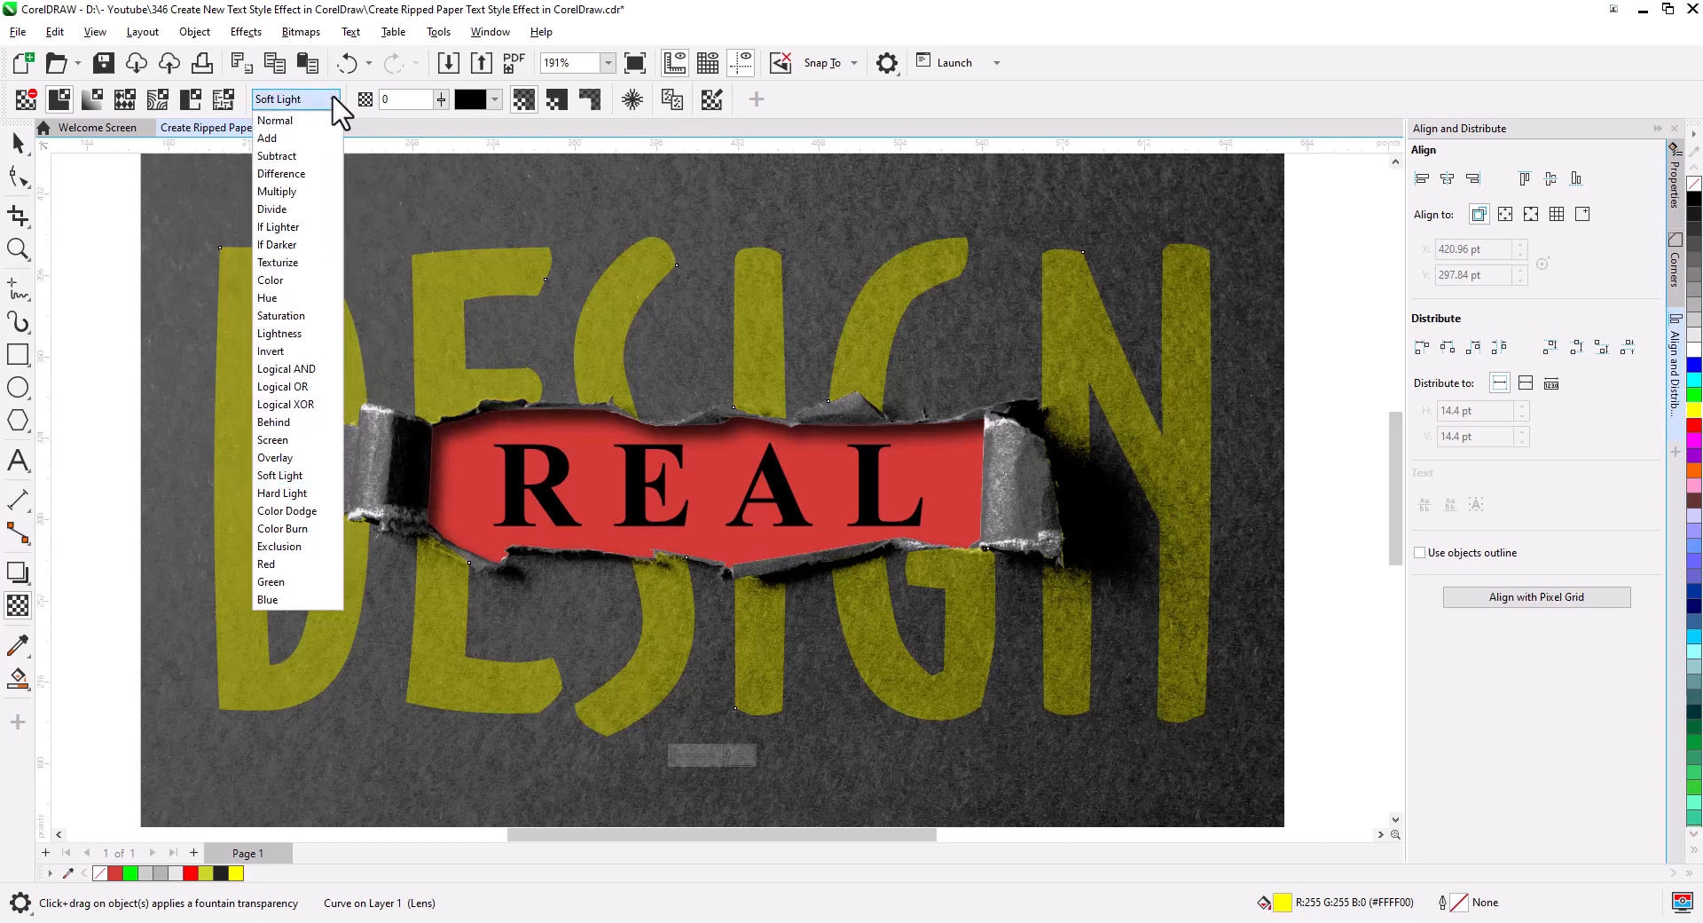
left_click(297, 192)
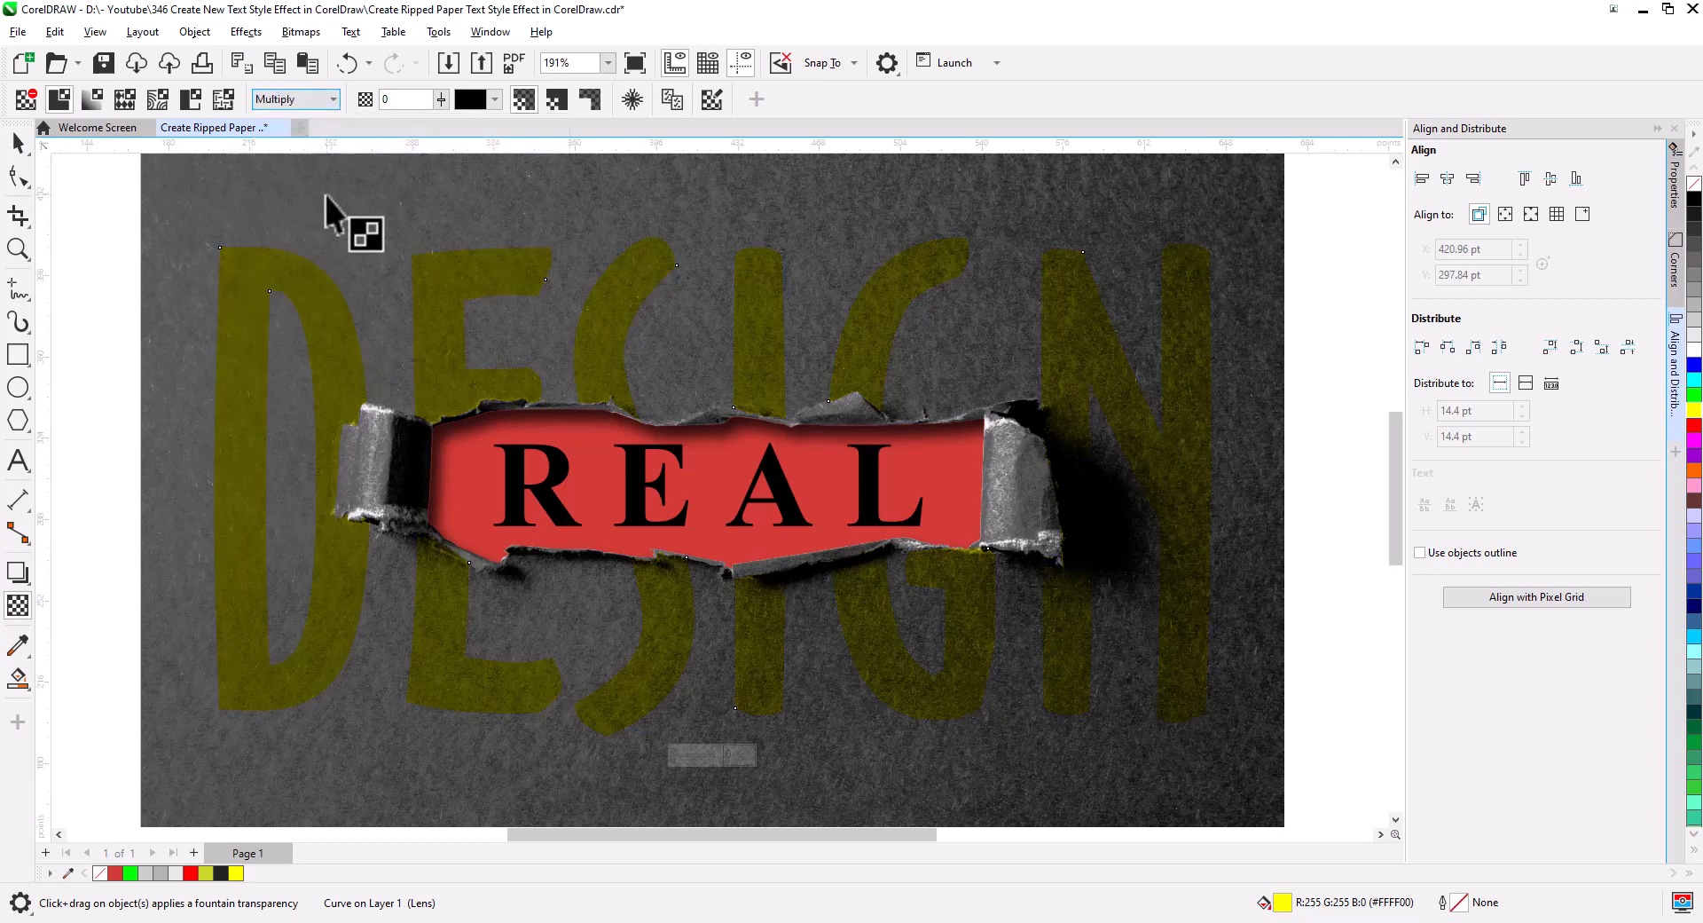
left_click(333, 99)
left_click(287, 458)
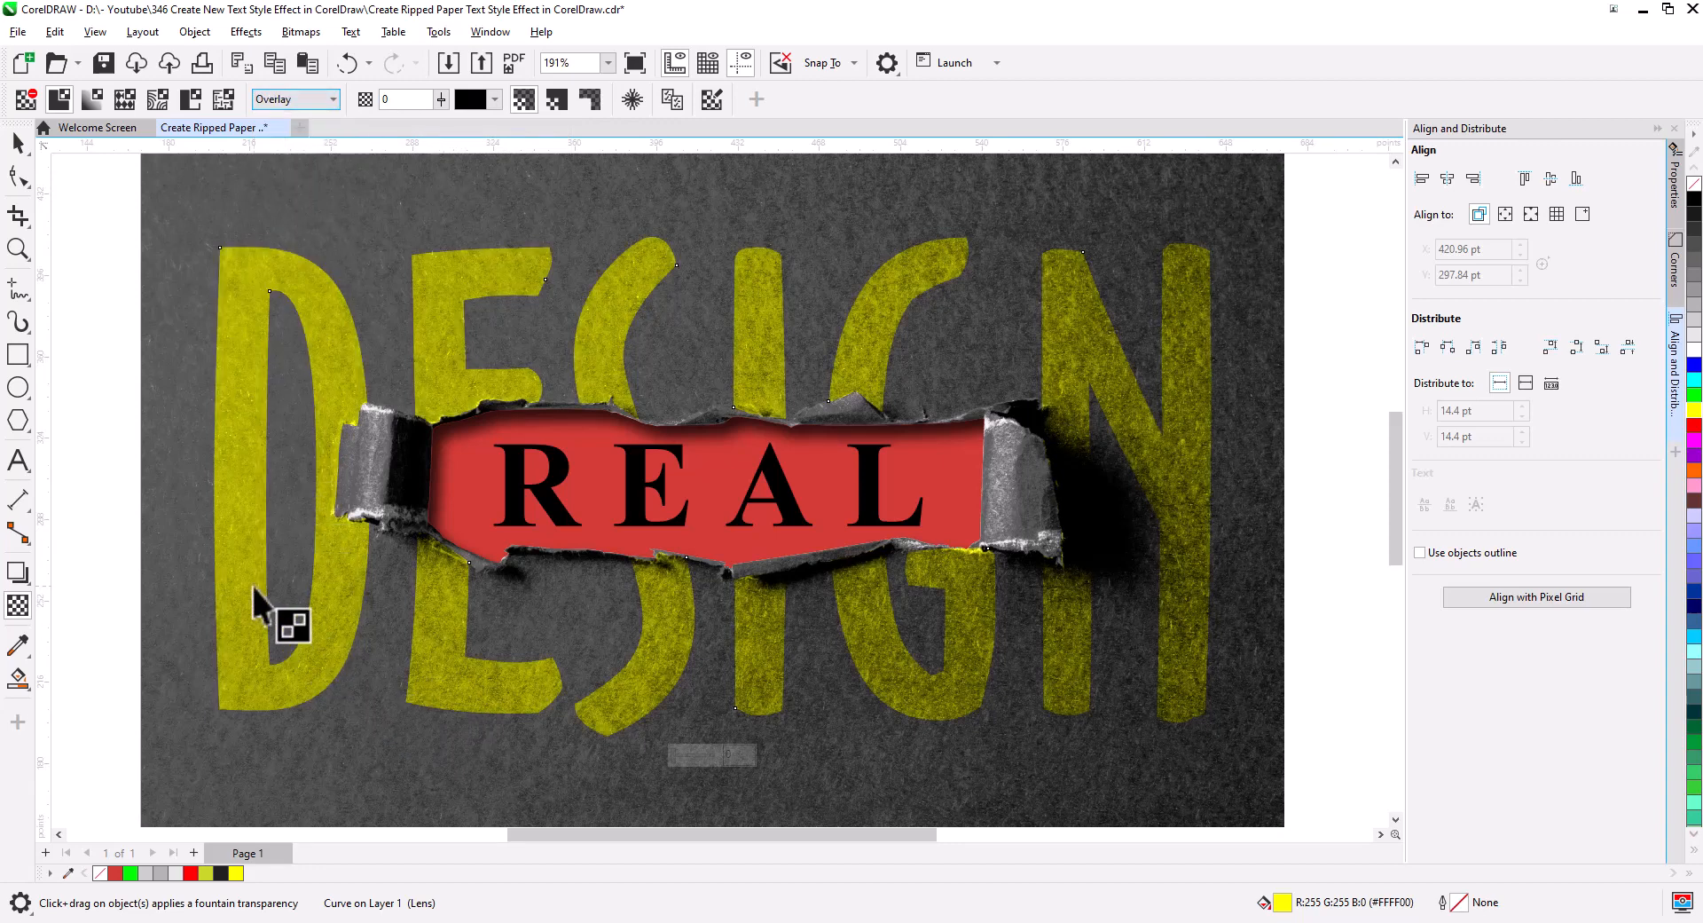
left_click(18, 142)
left_click(97, 290)
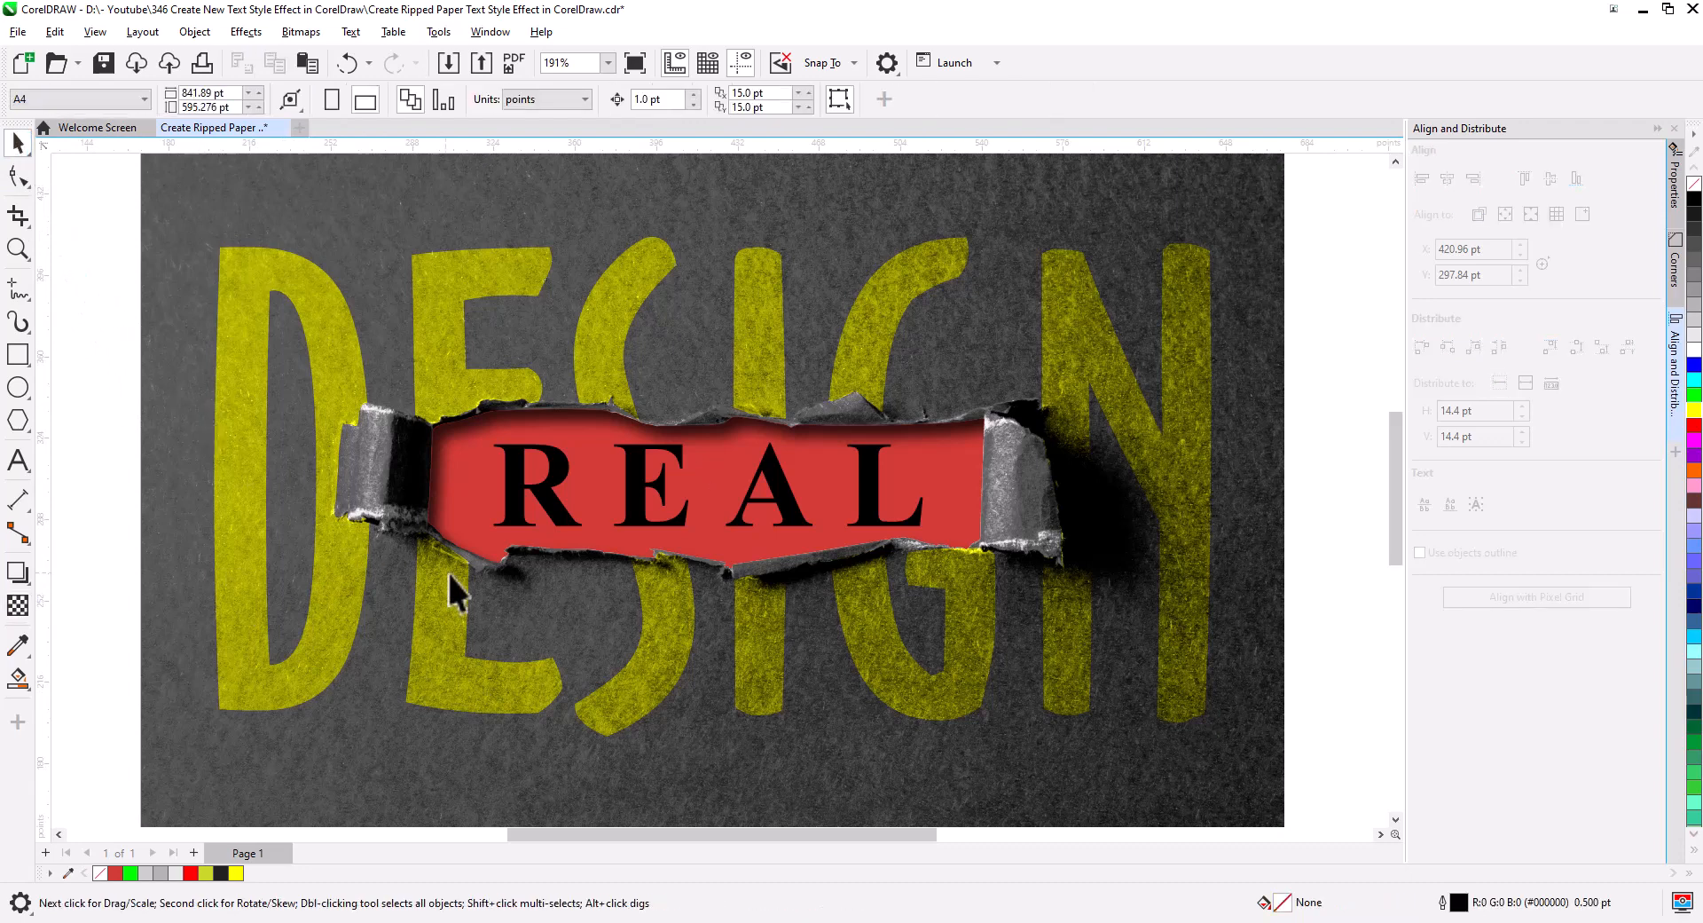
Fill the REAL text inside the red opening with white.
scroll(449, 573, "down", 1)
left_click_drag(584, 644, 639, 608)
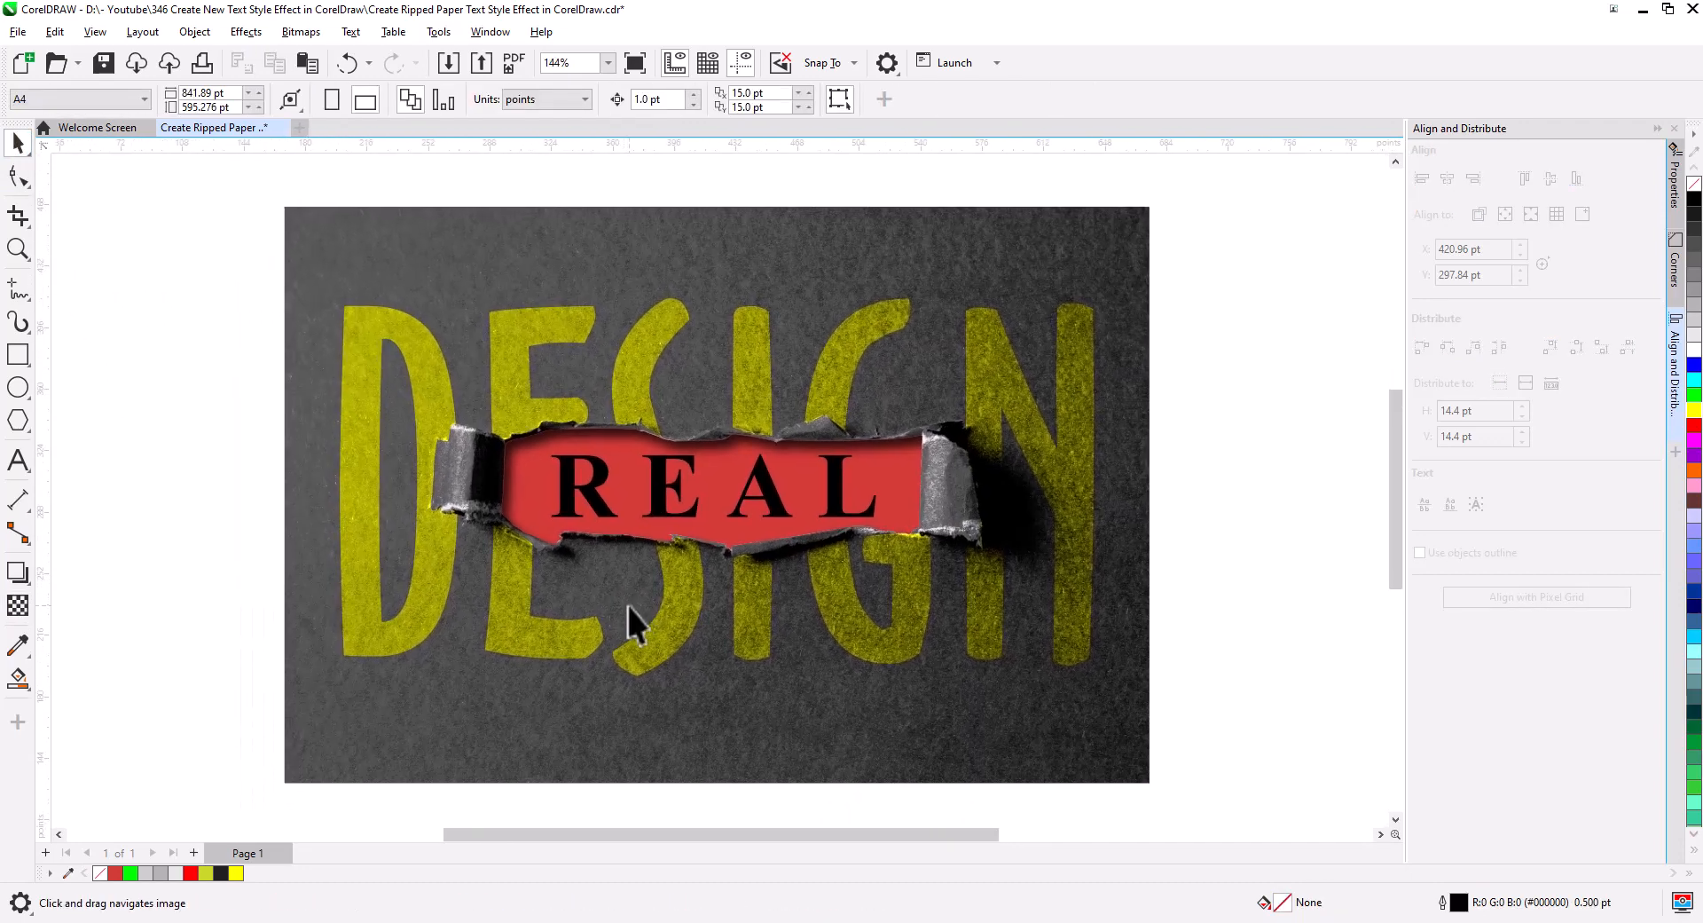
scroll(636, 610, "up", 1)
left_click(806, 497)
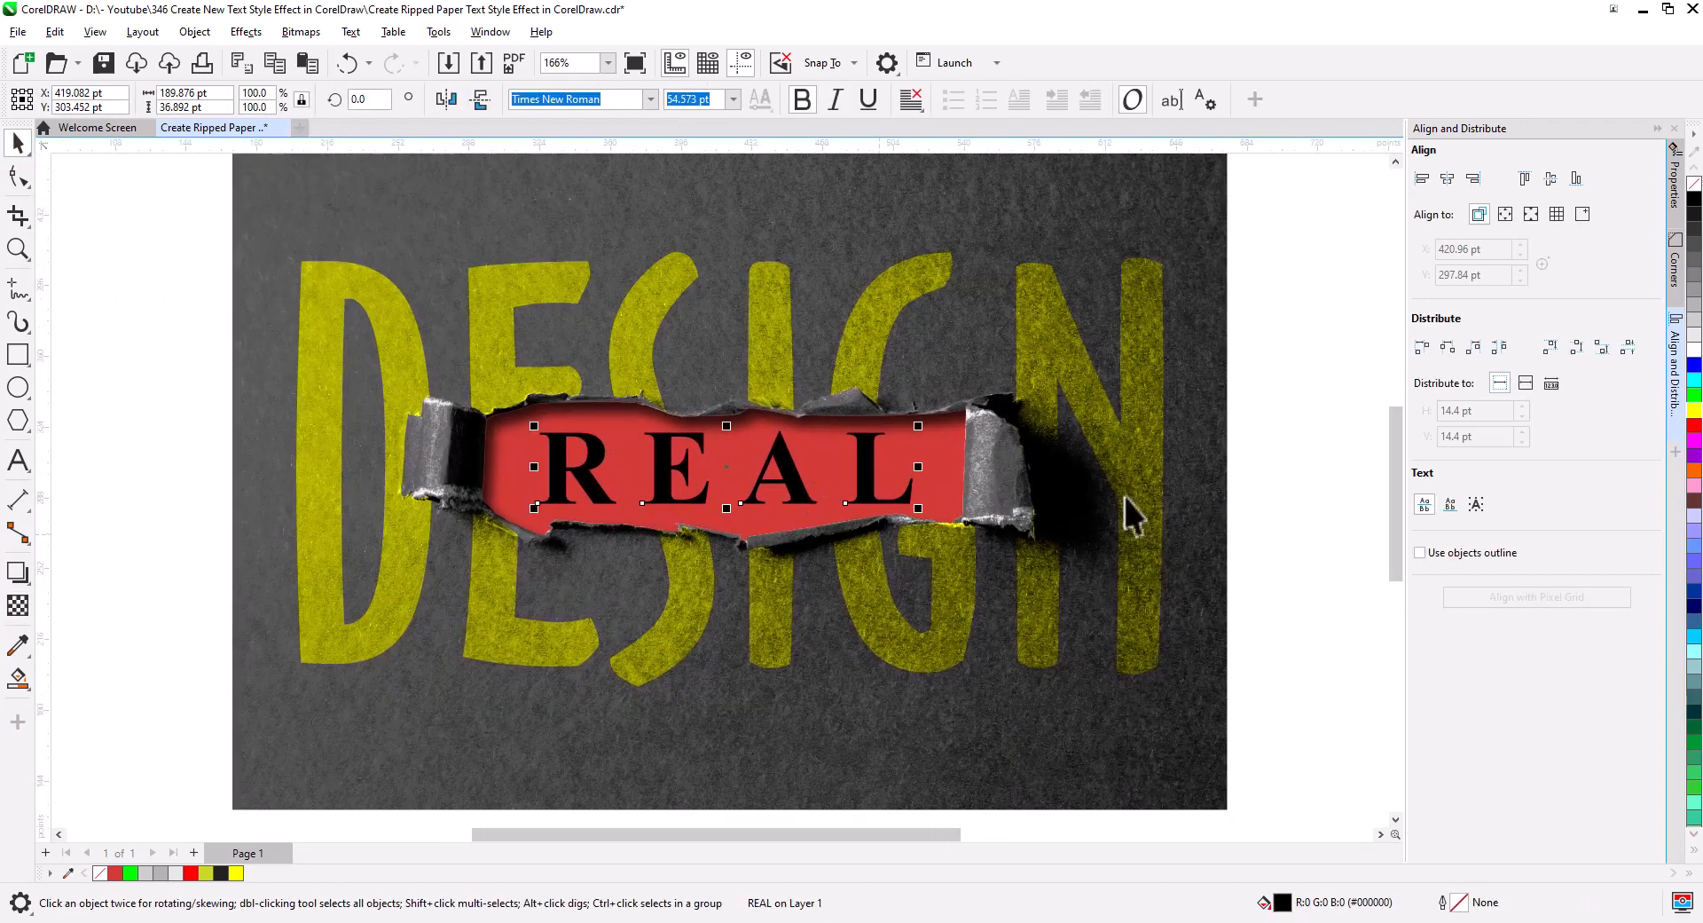
left_click(1692, 351)
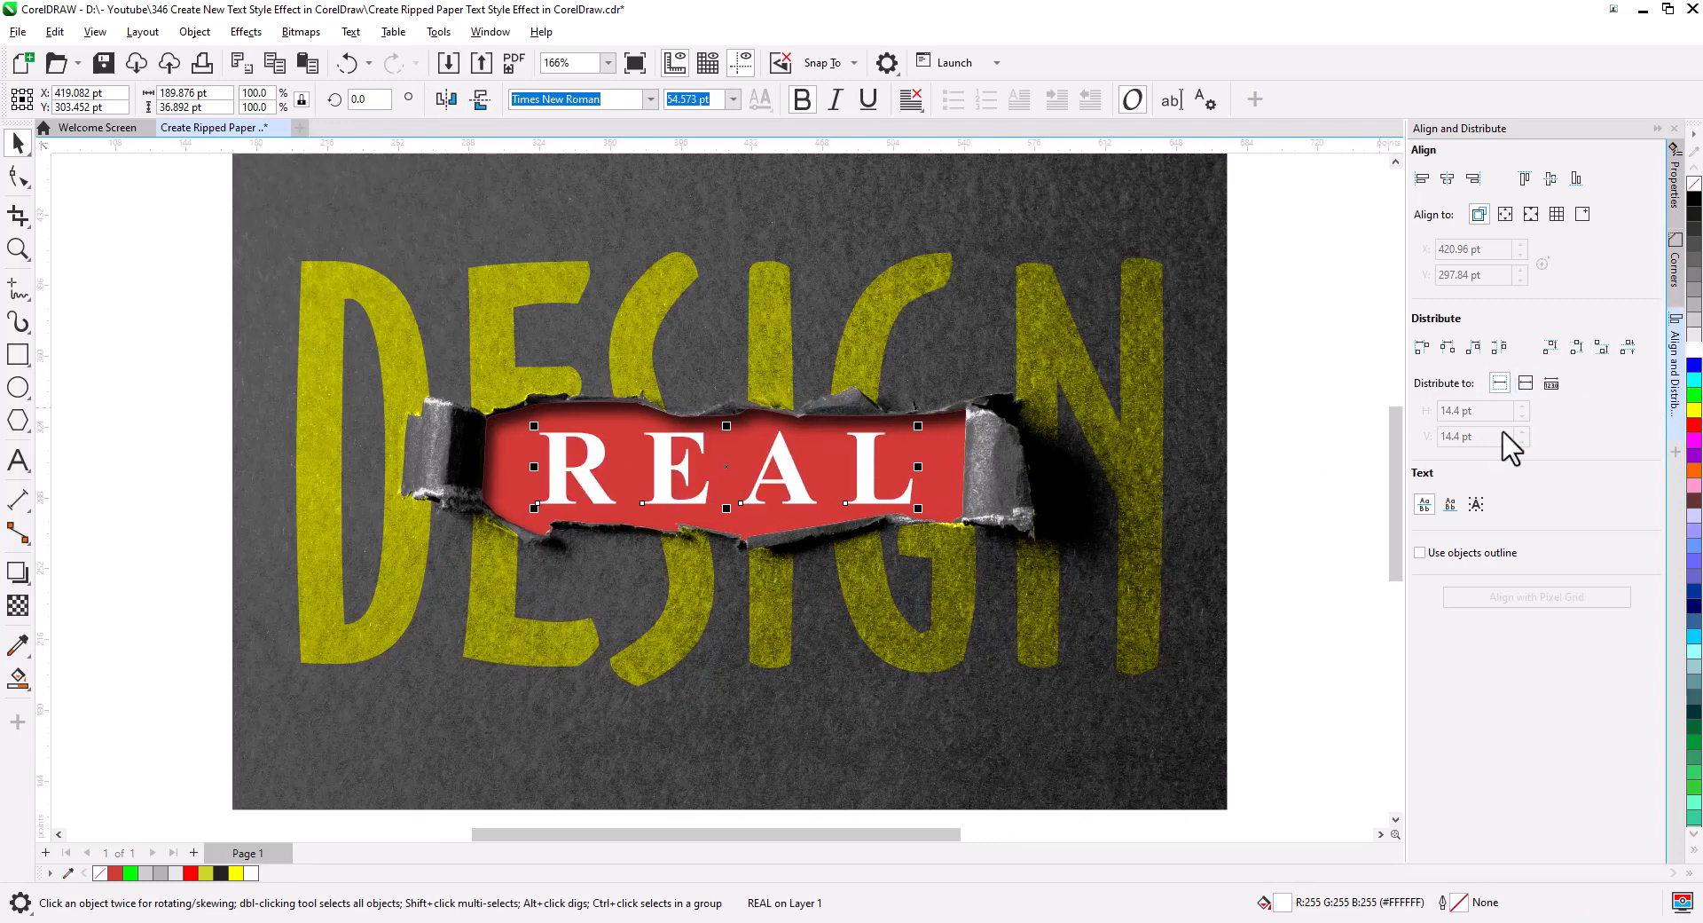
left_click(1315, 439)
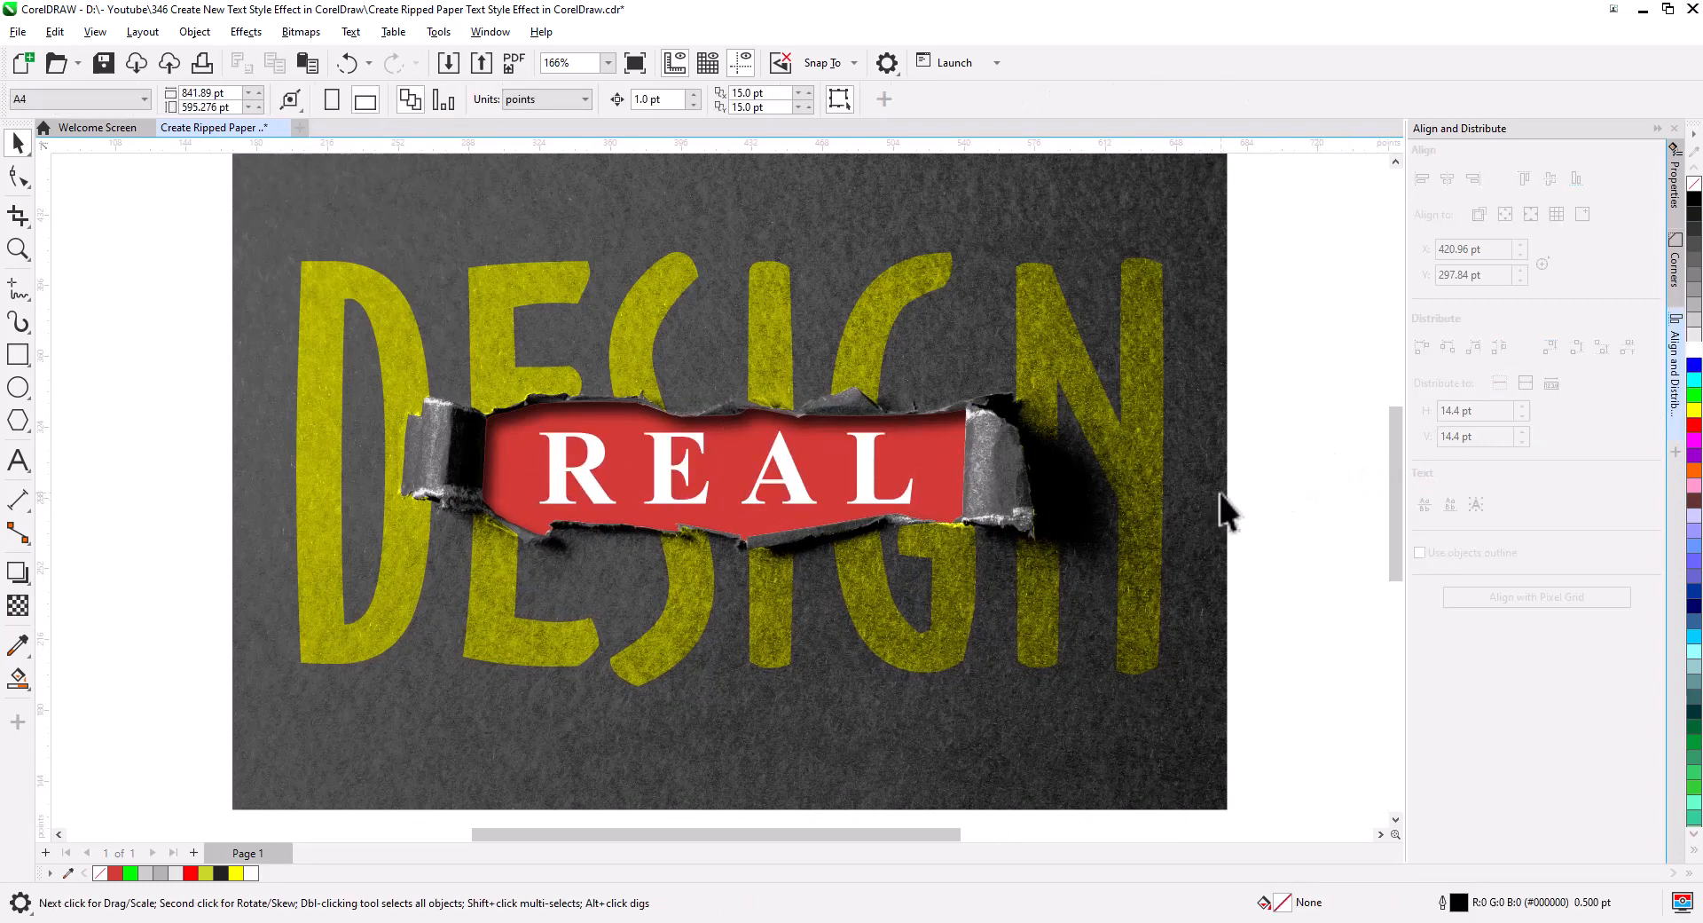